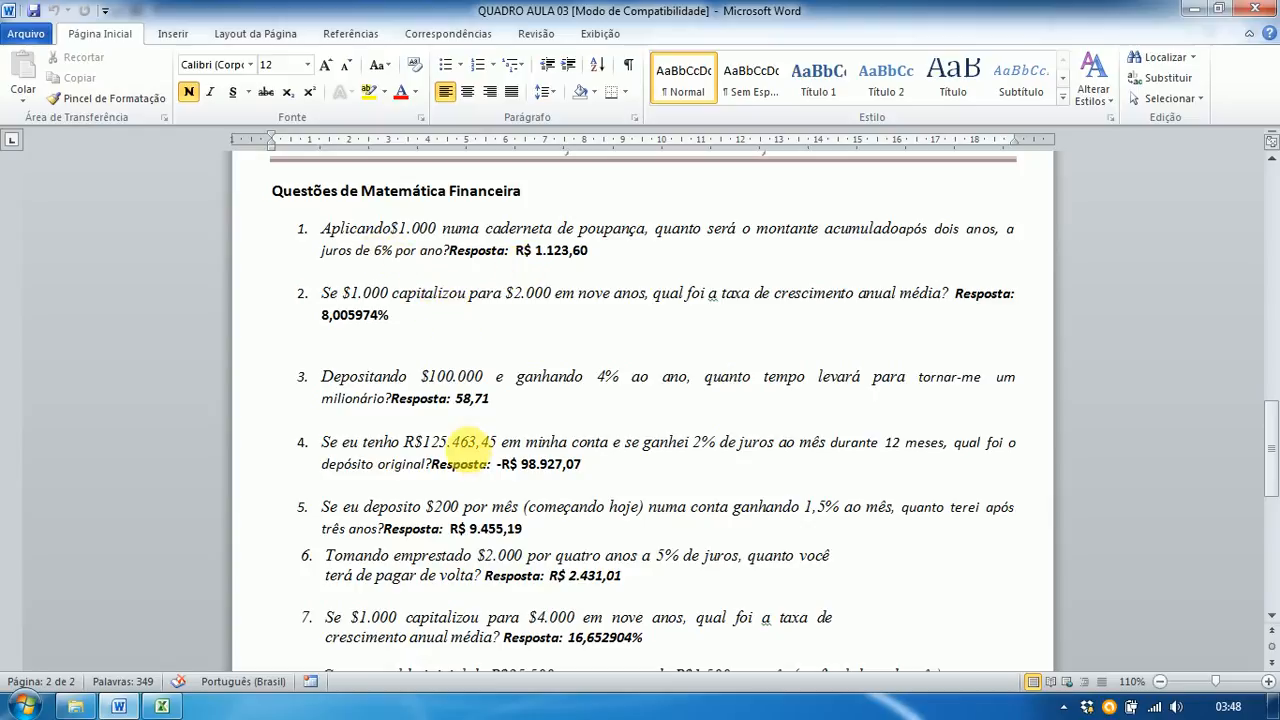
Step: Review questions 1 to 13 in the Word answer key, then return to the Lição 03 workbook
scroll(462, 441, "down", 7)
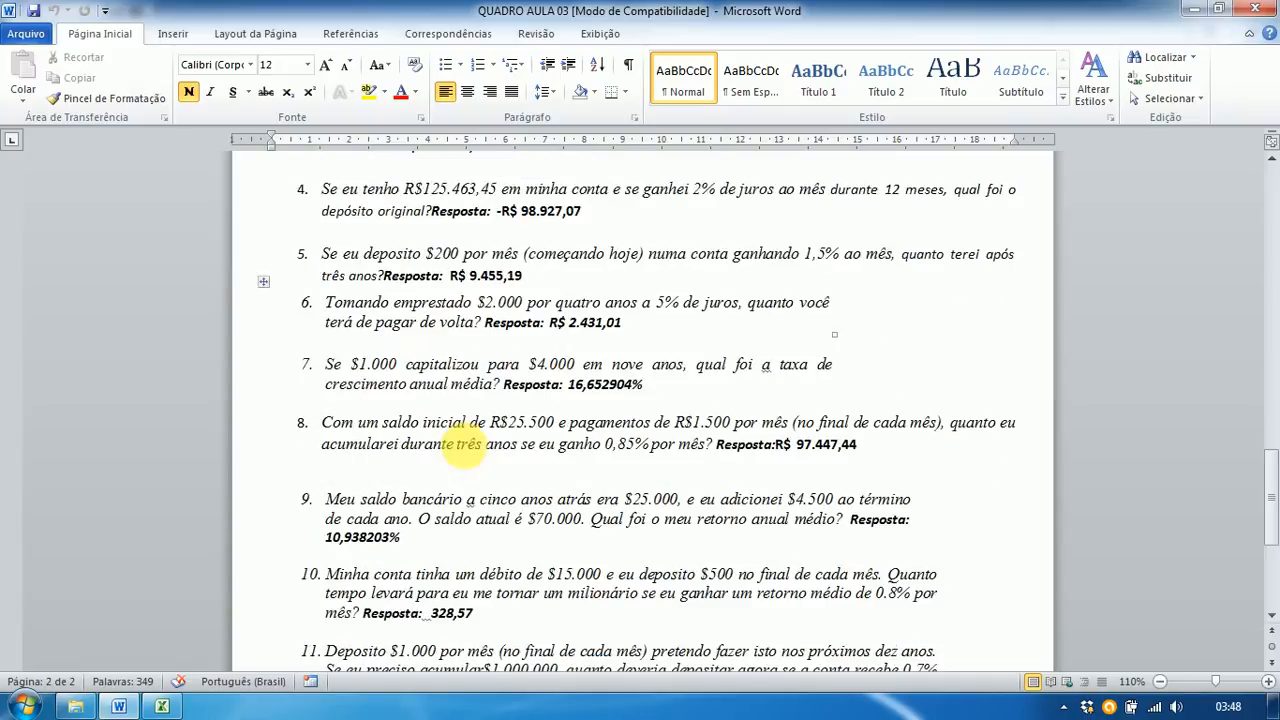
scroll(462, 452, "down", 3)
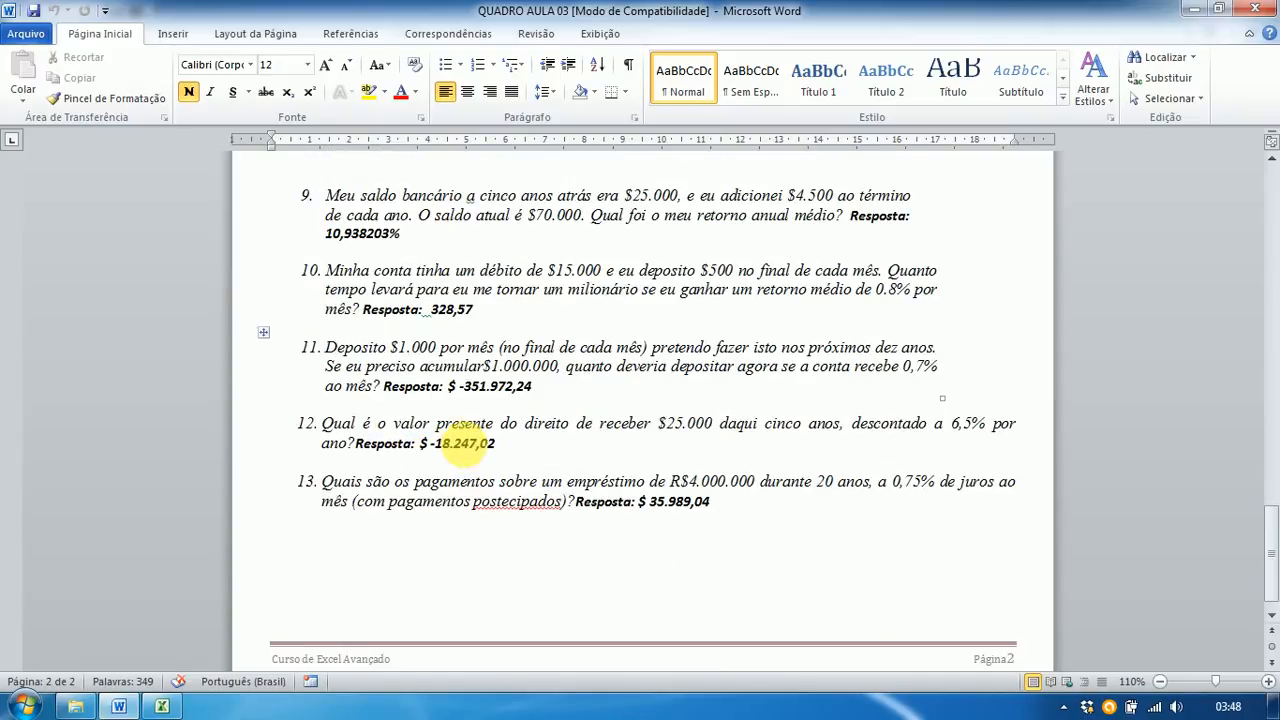
scroll(462, 441, "up", 10)
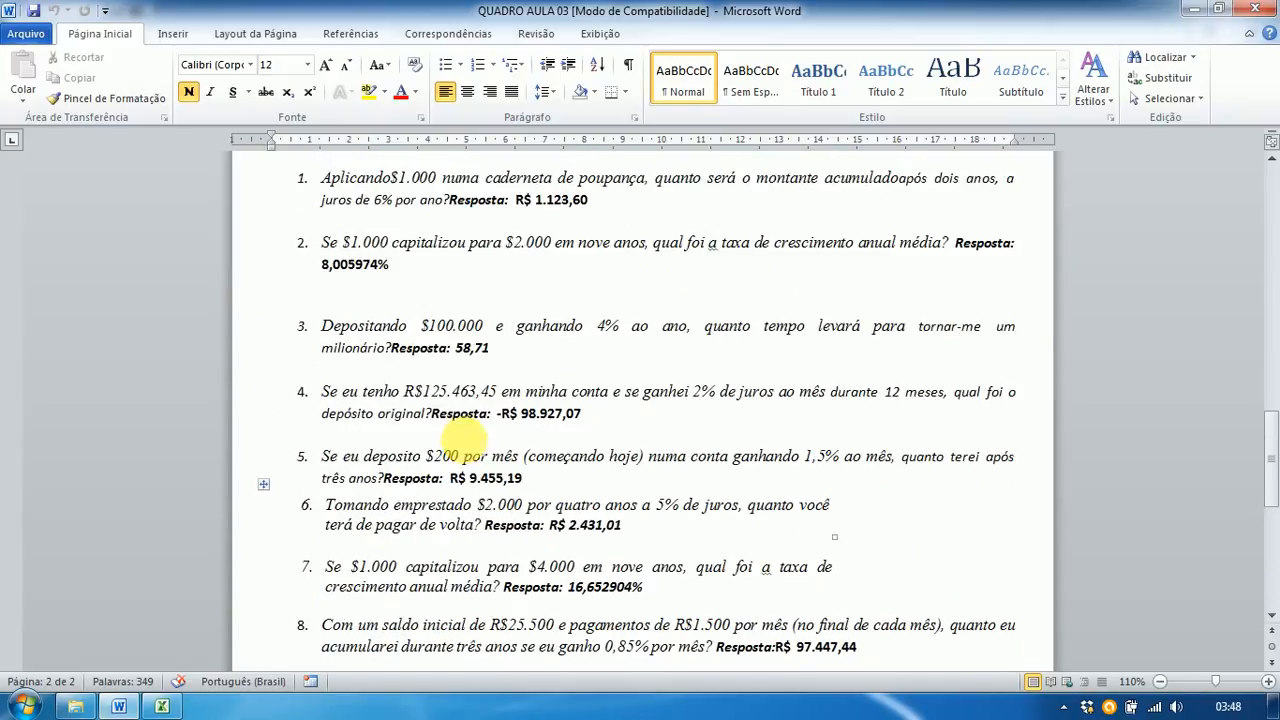
scroll(462, 438, "up", 3)
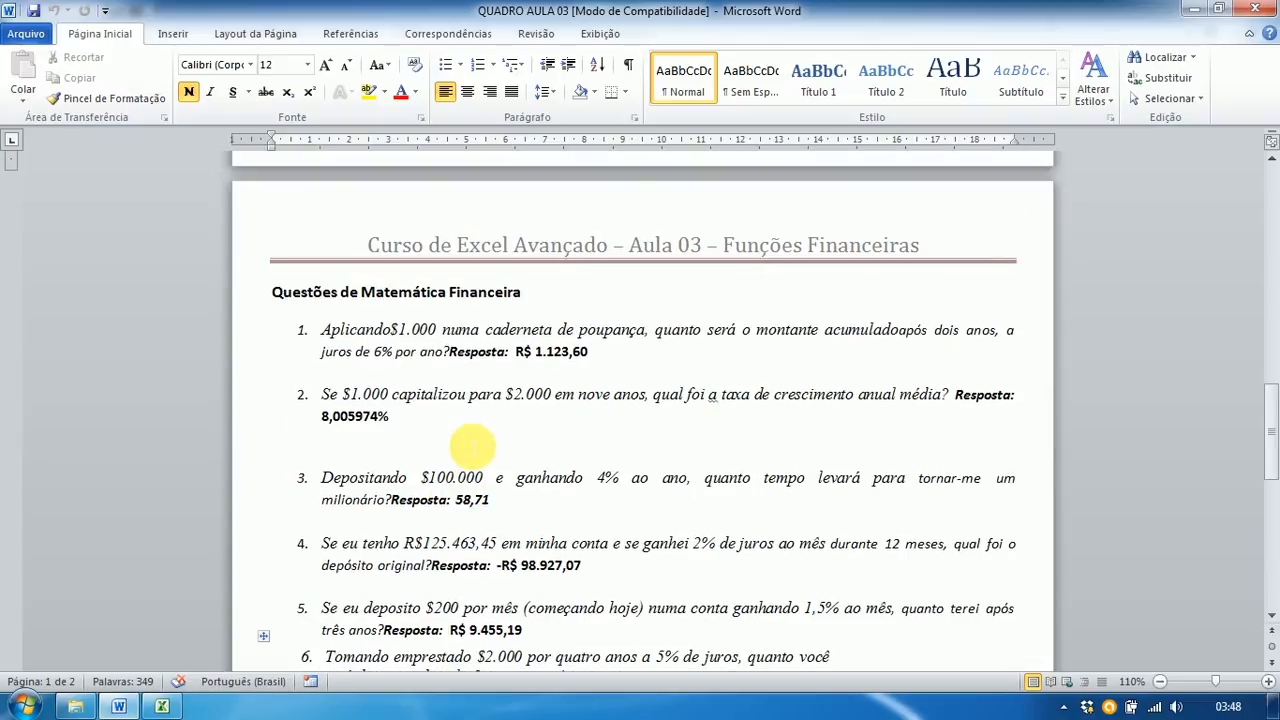
key("alt+Tab")
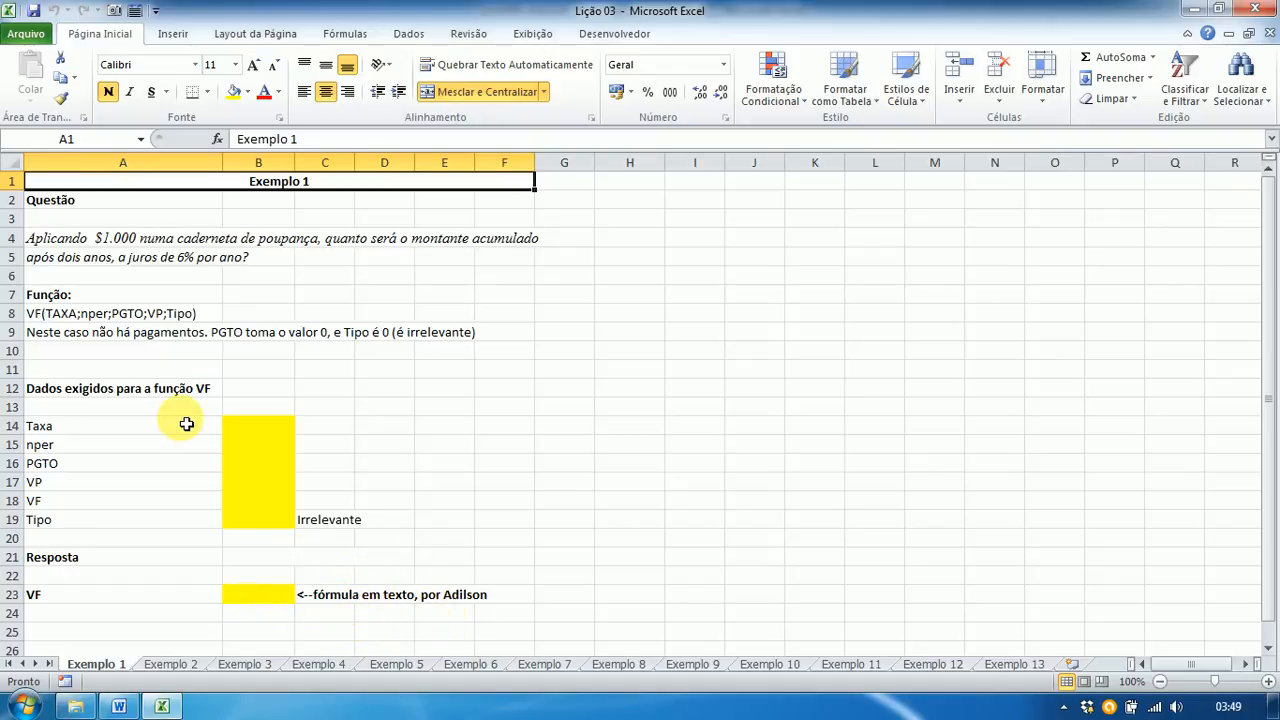
Step: Enter 6, 2, 0, -1000, ? and 0 down B14:B19 on Exemplo 1
left_click(255, 430)
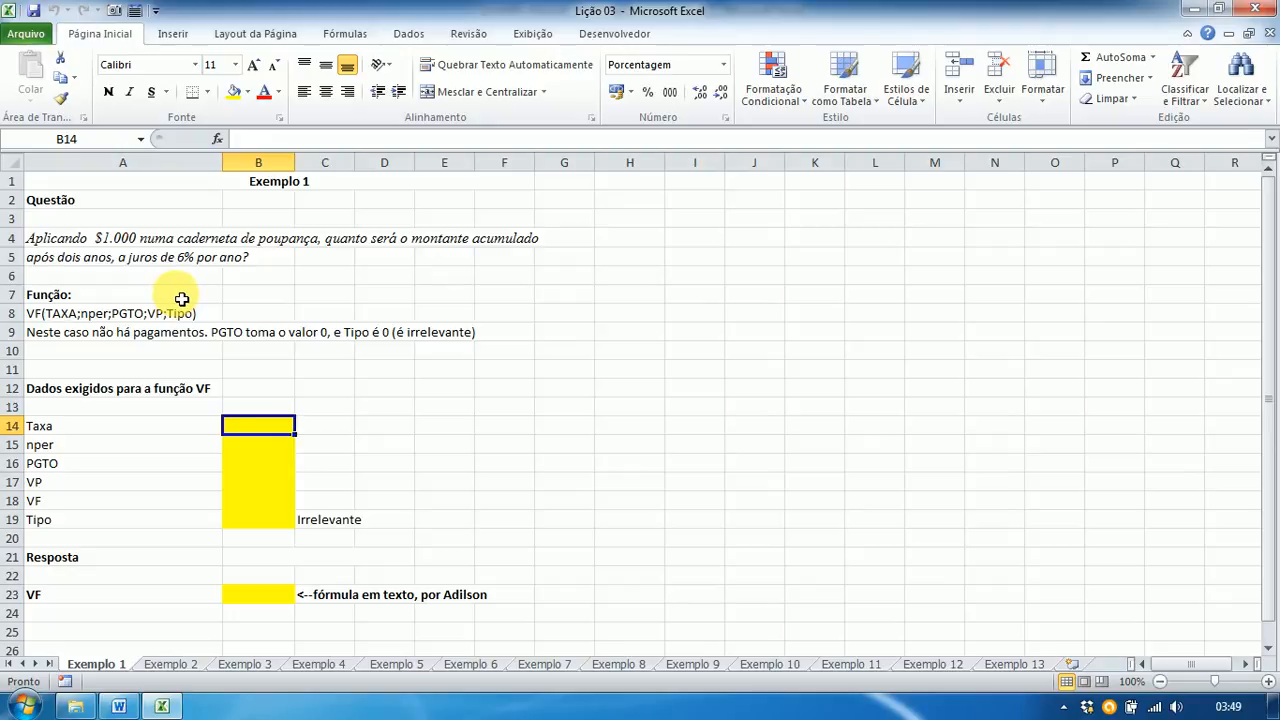
type("6")
key("Return")
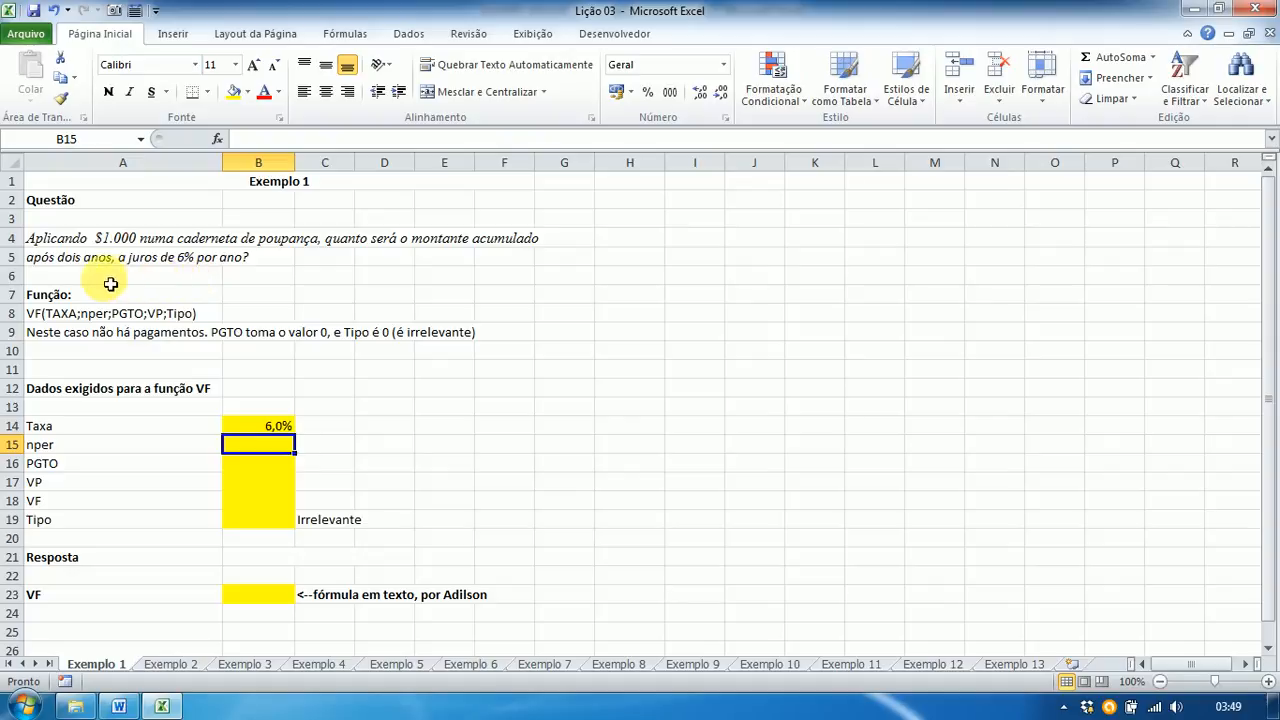
type("2")
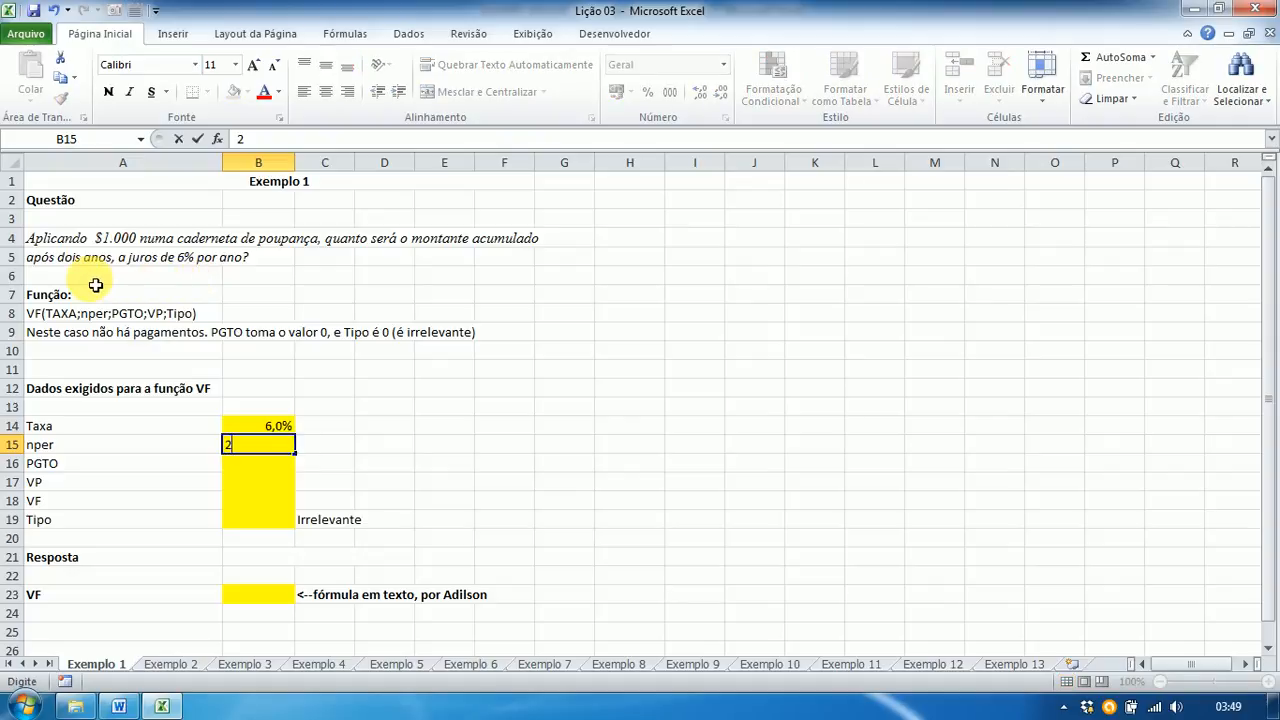
key("Return")
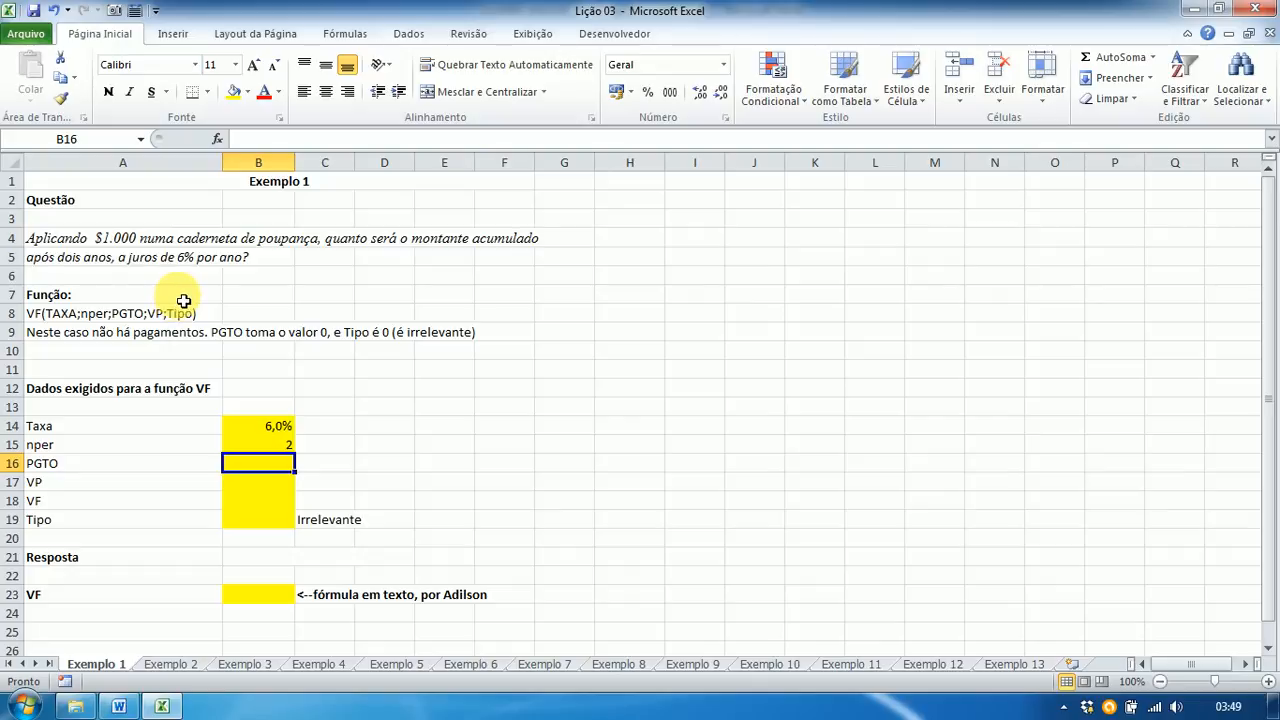
type("0")
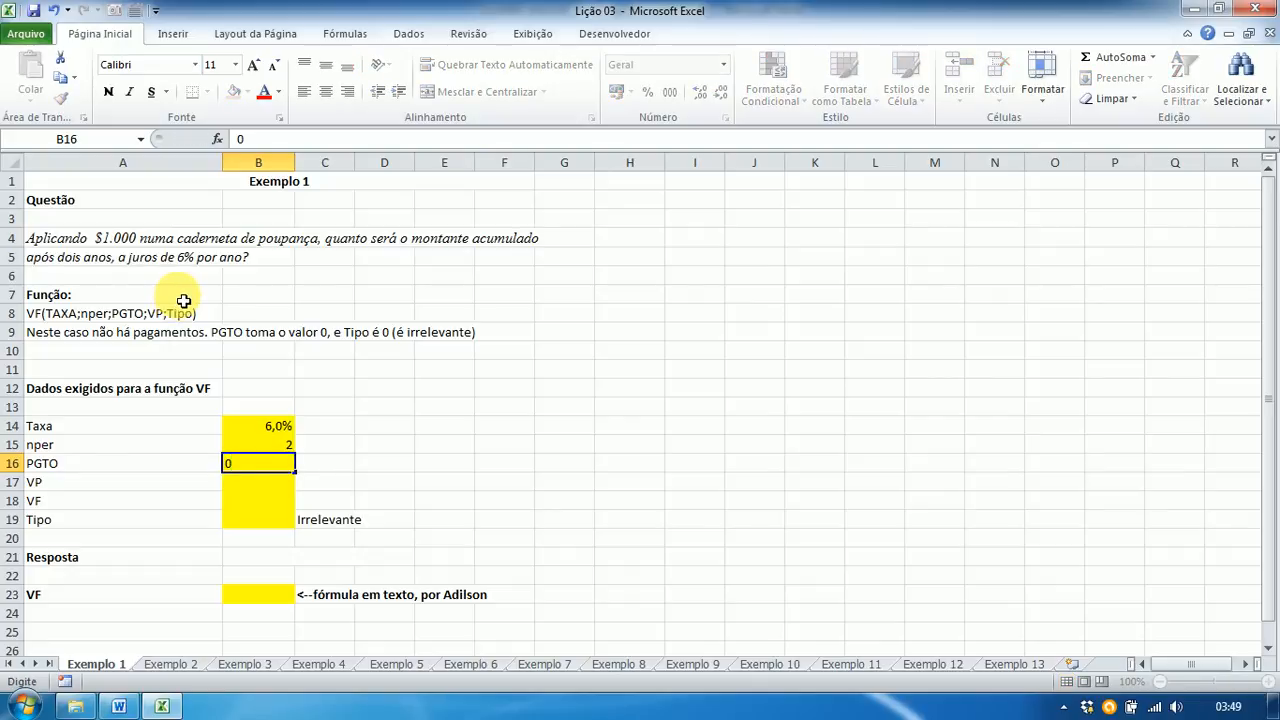
key("Return")
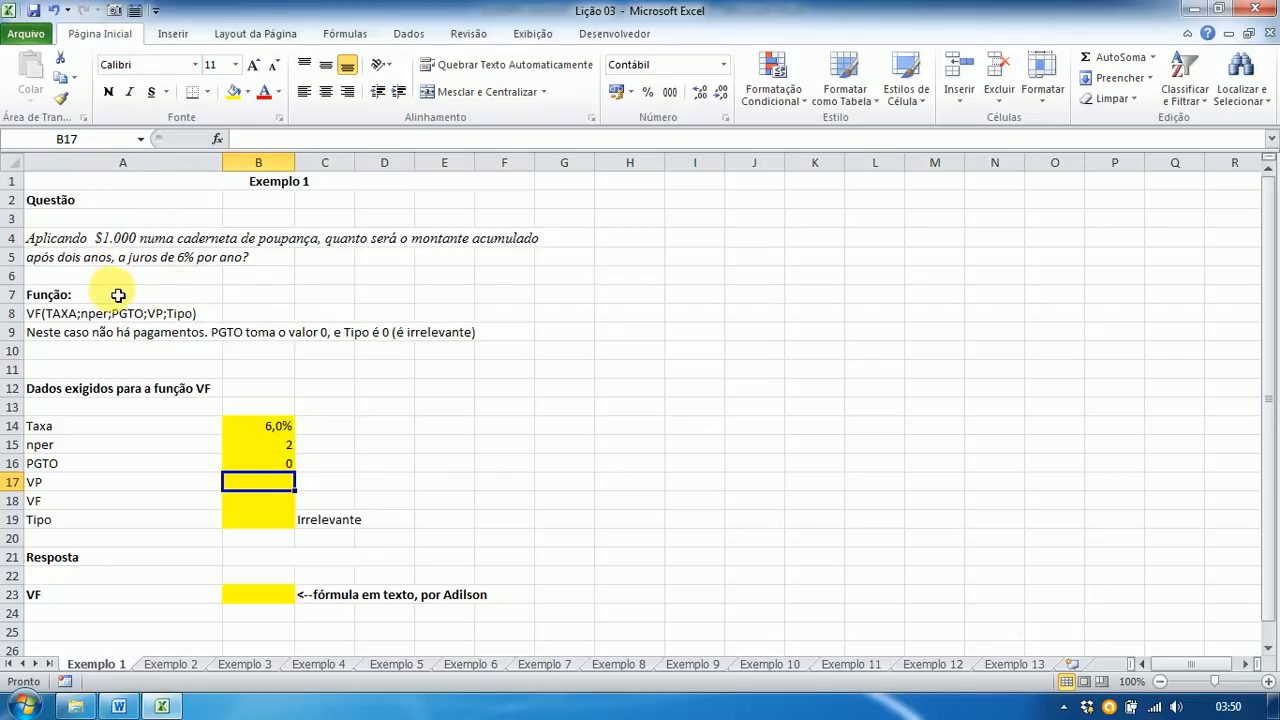
type("-10")
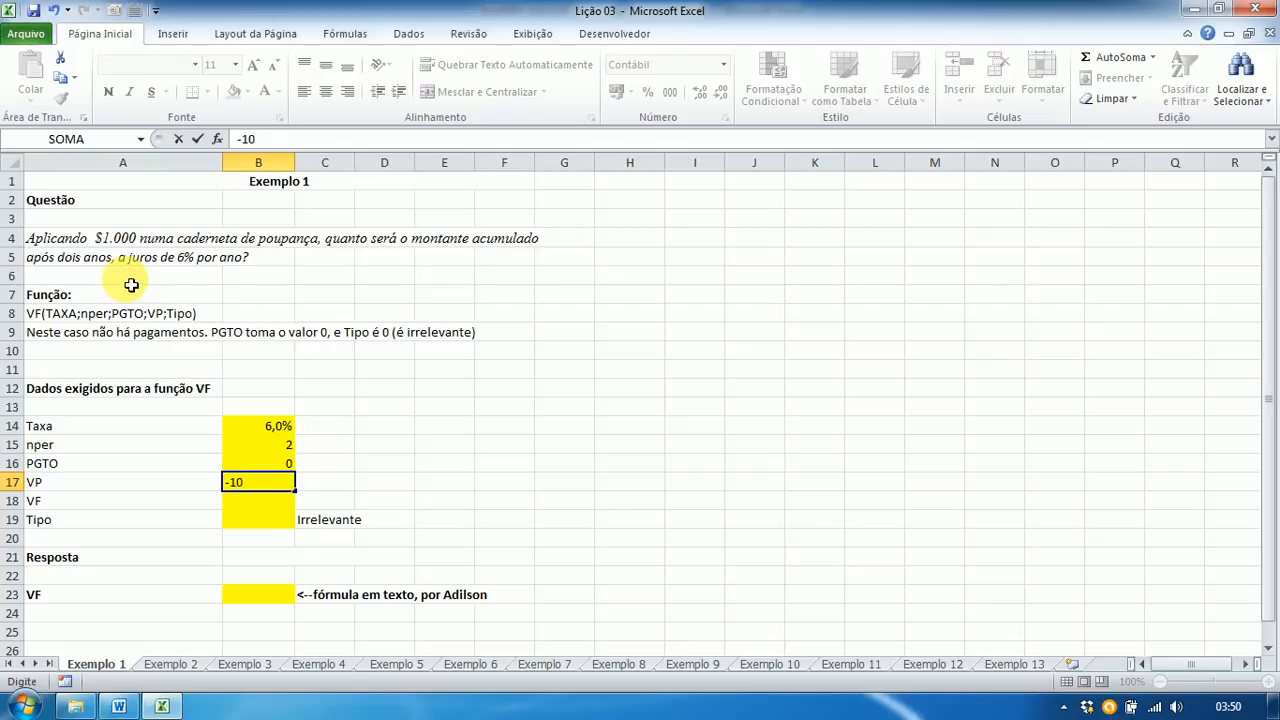
type("00")
key("Return")
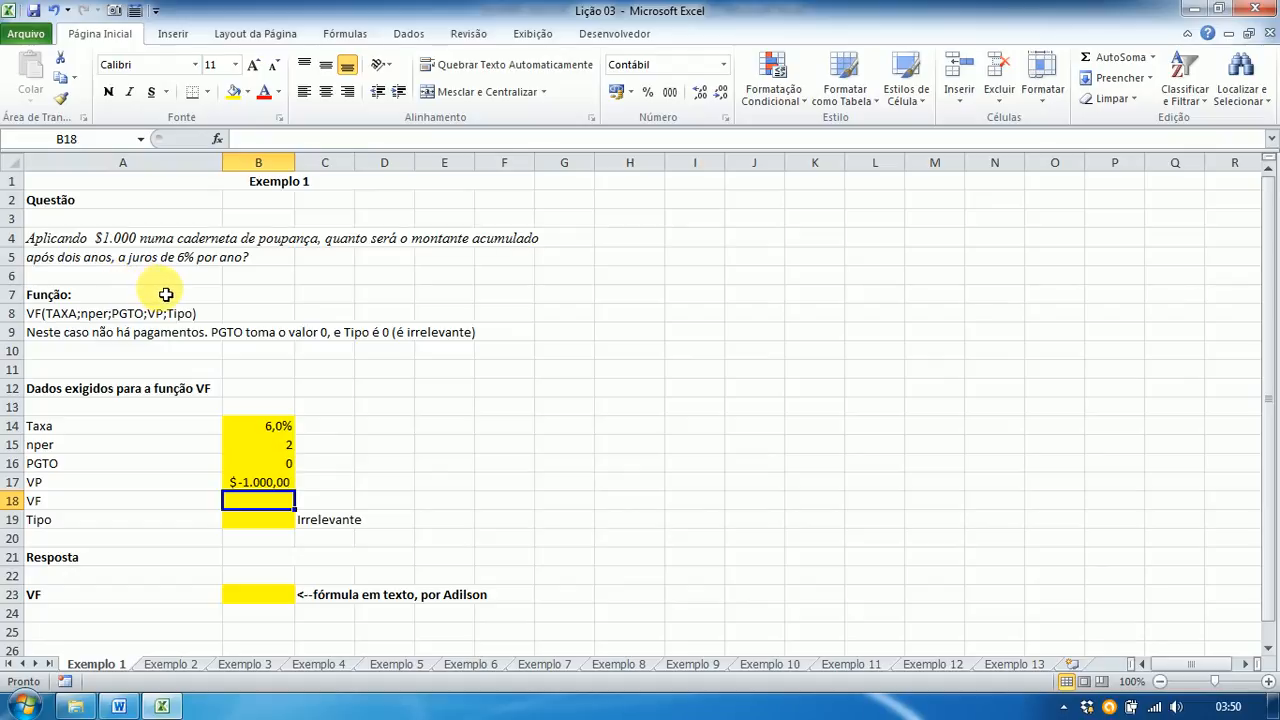
type("?")
key("Return")
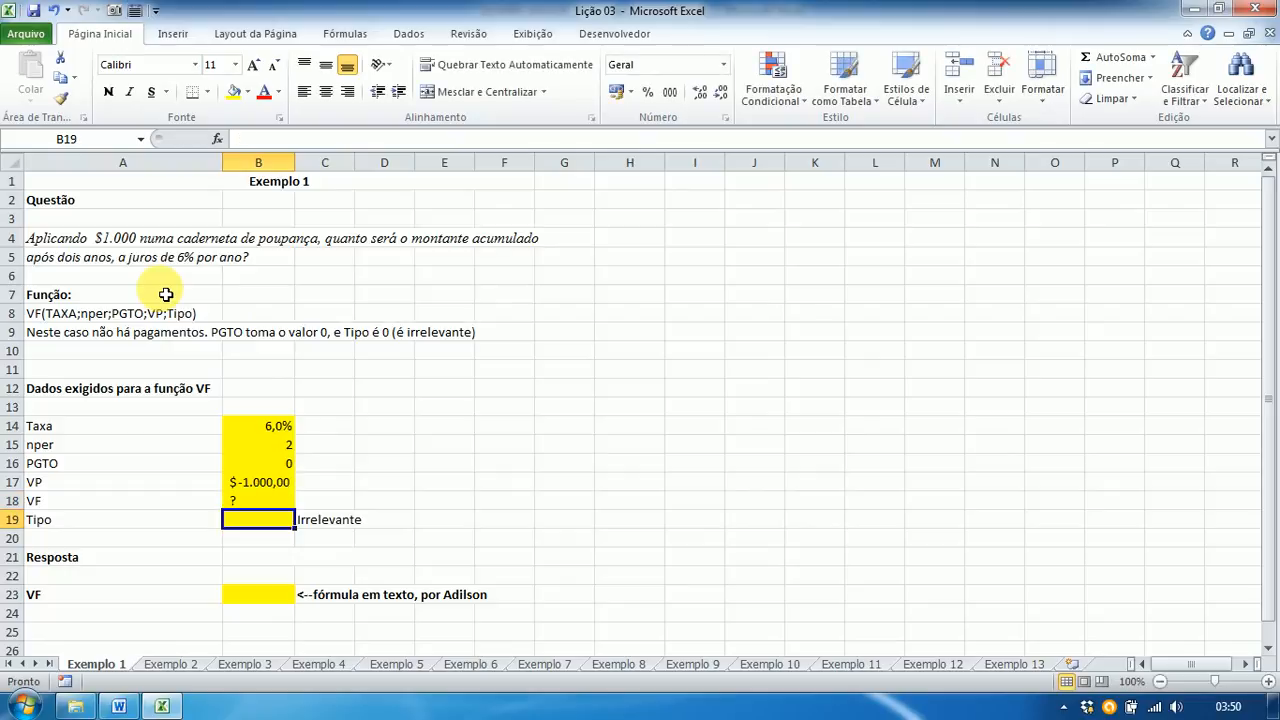
type("0")
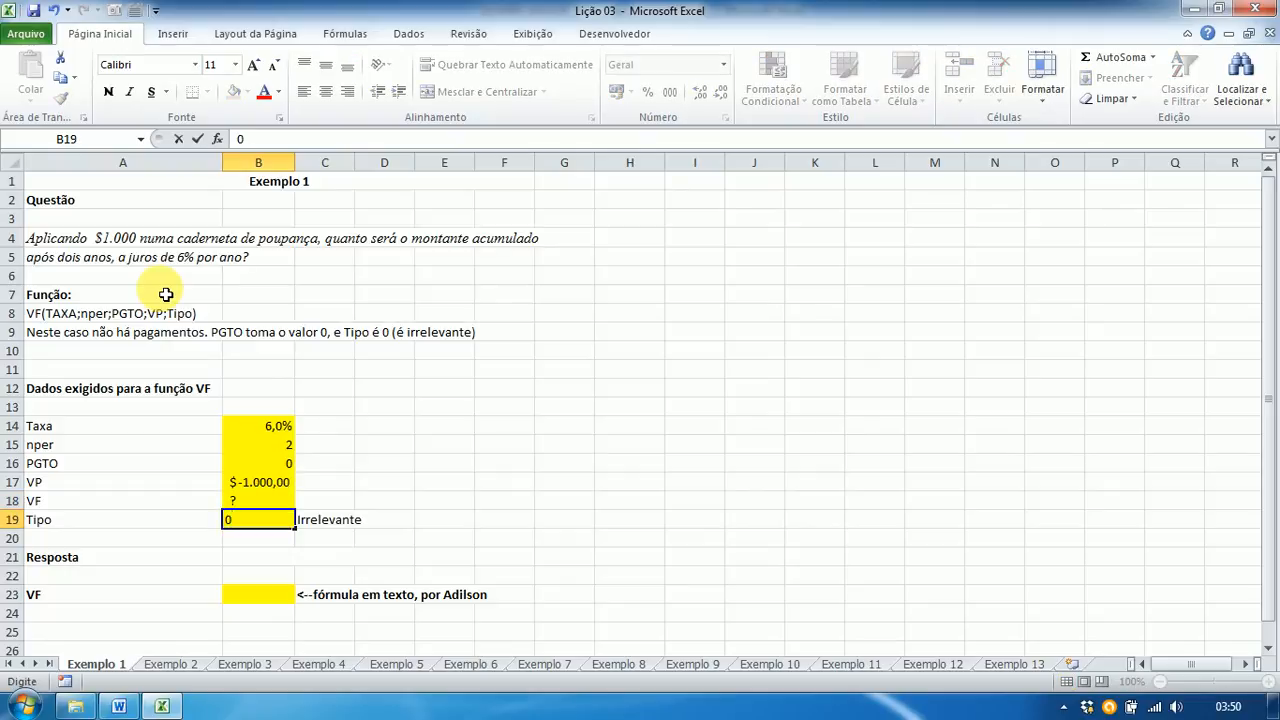
key("Return")
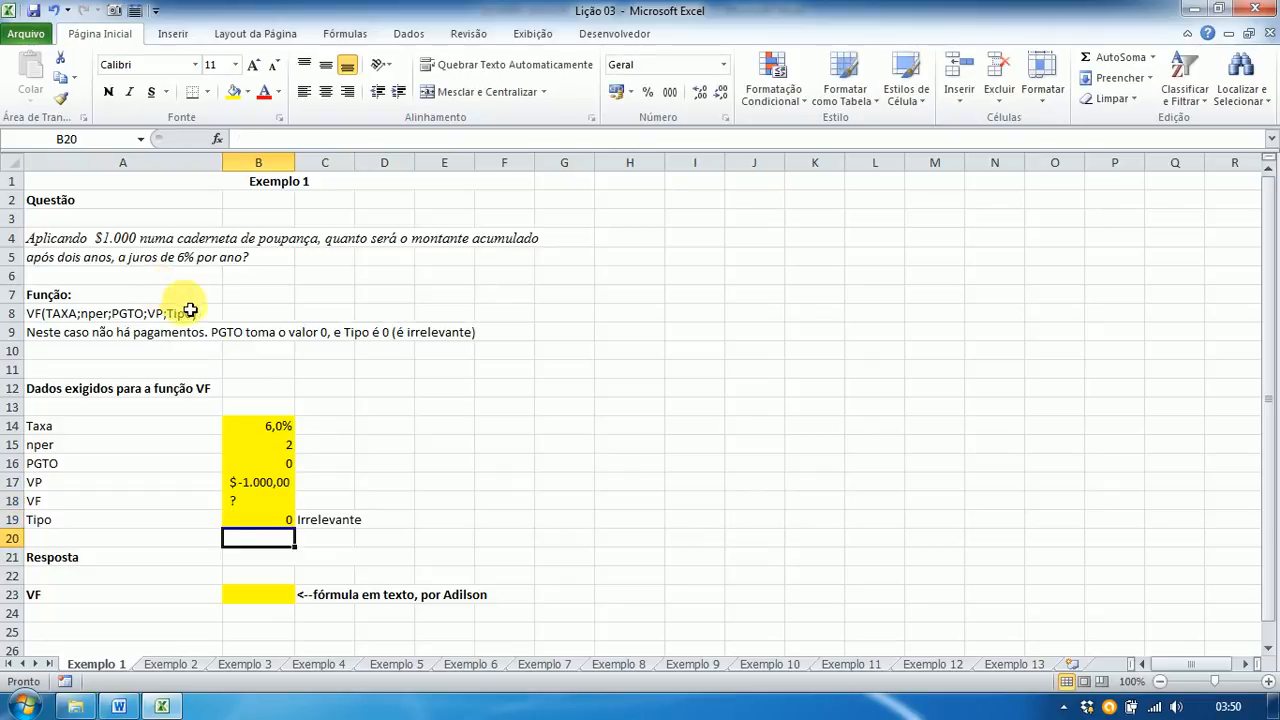
Step: Start a VF formula in B23 using Taxa B14, nper B15 and PGTO B16
left_click(257, 599)
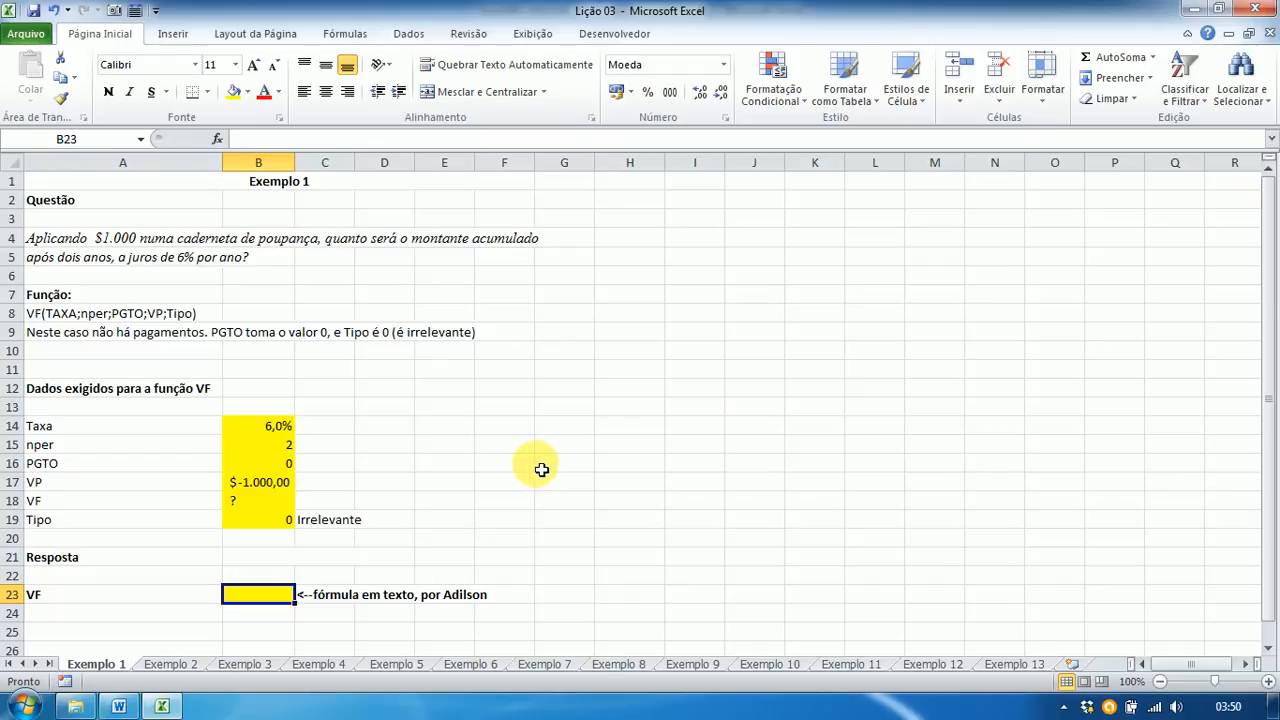
type("=")
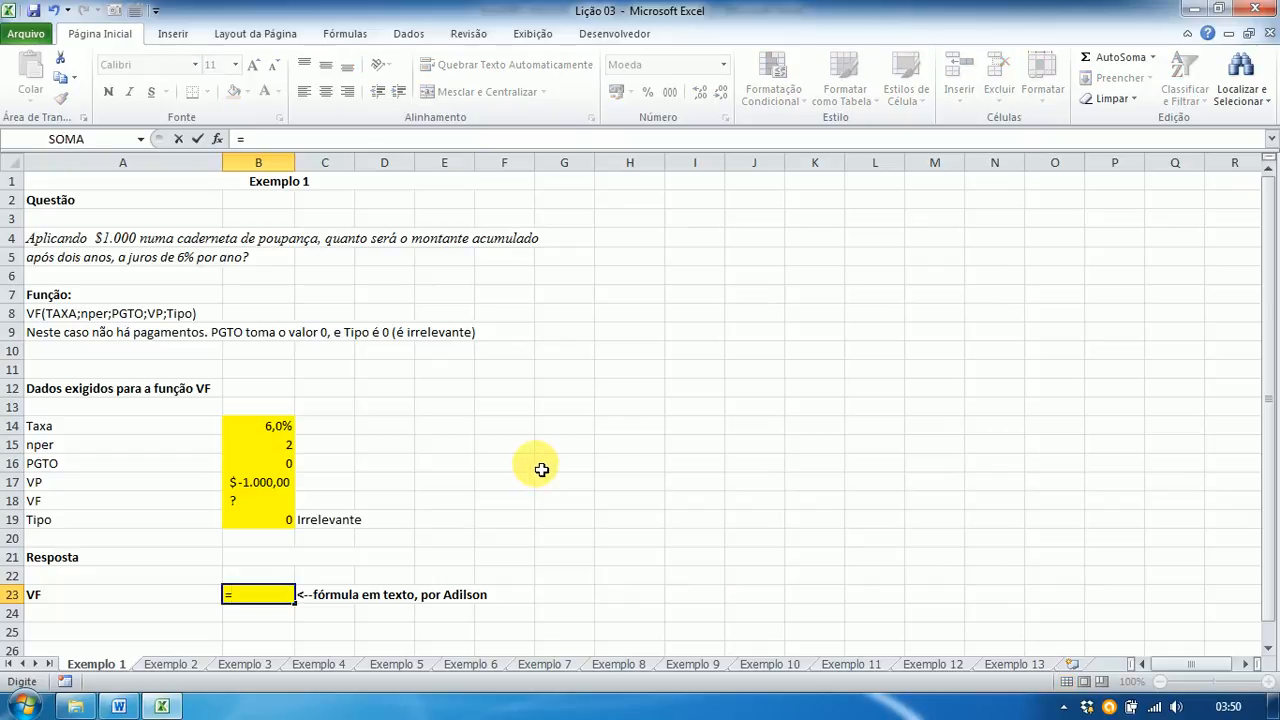
type("vf")
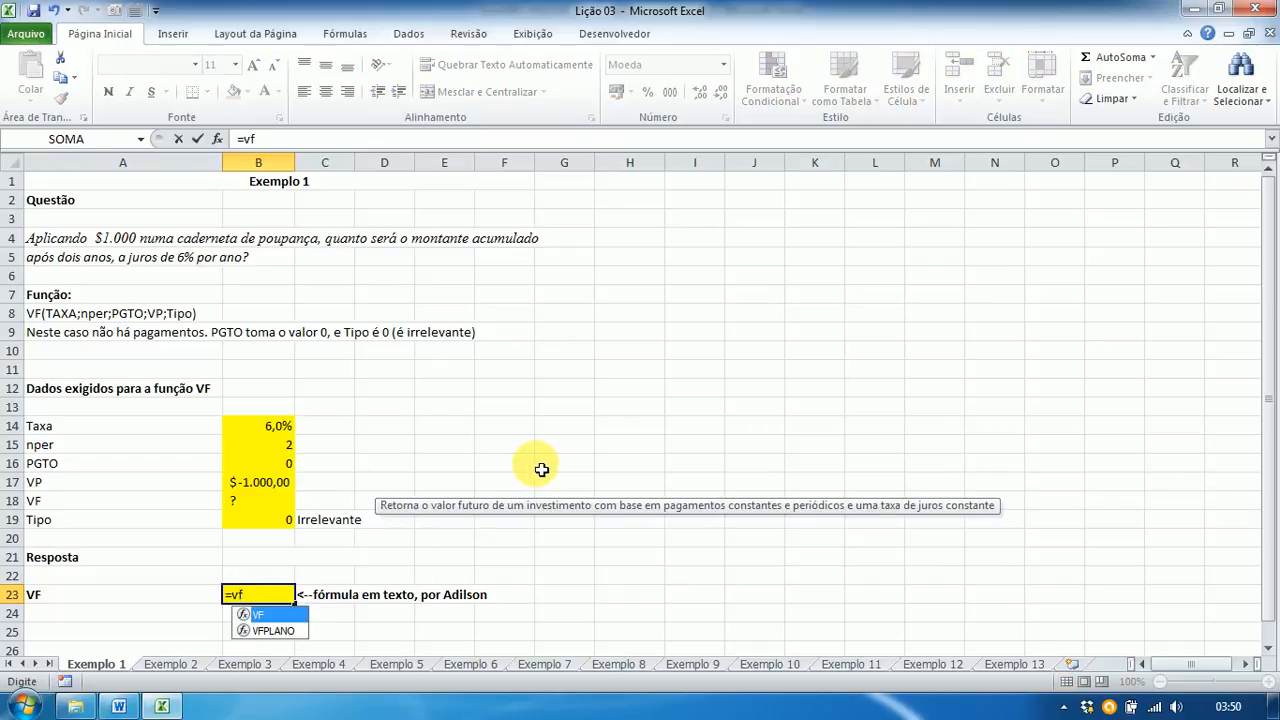
type("(")
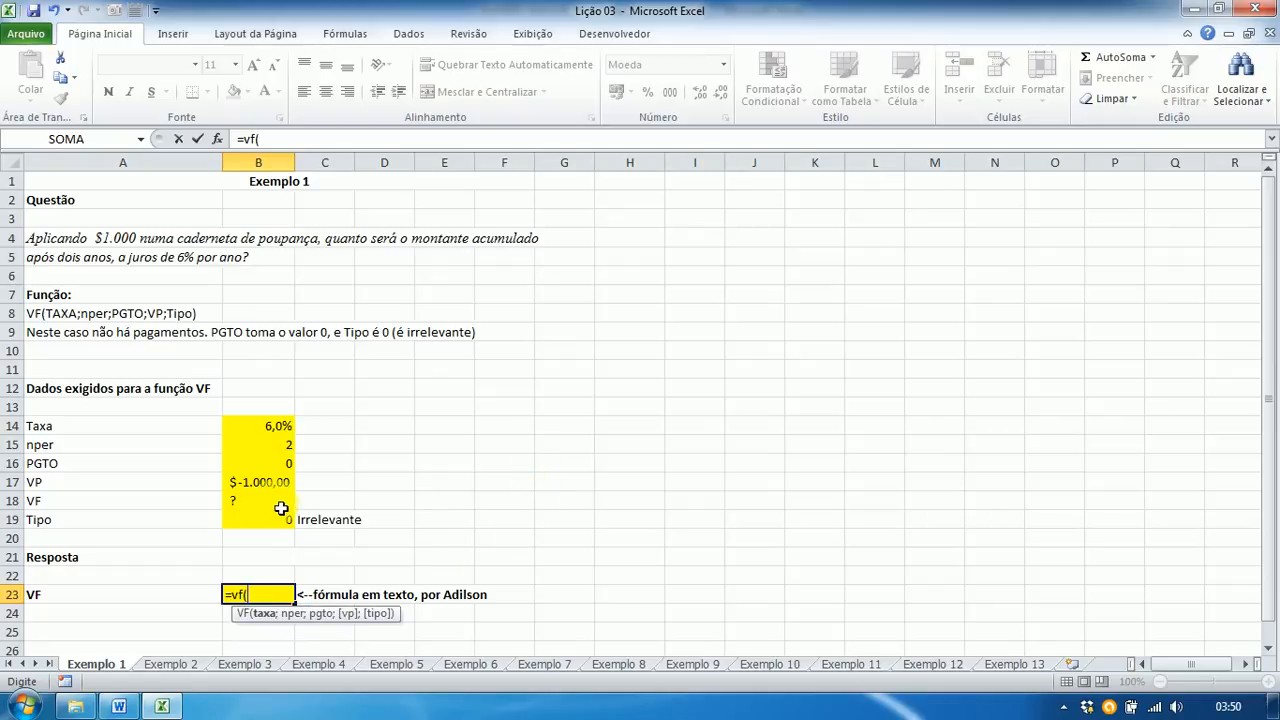
left_click(254, 435)
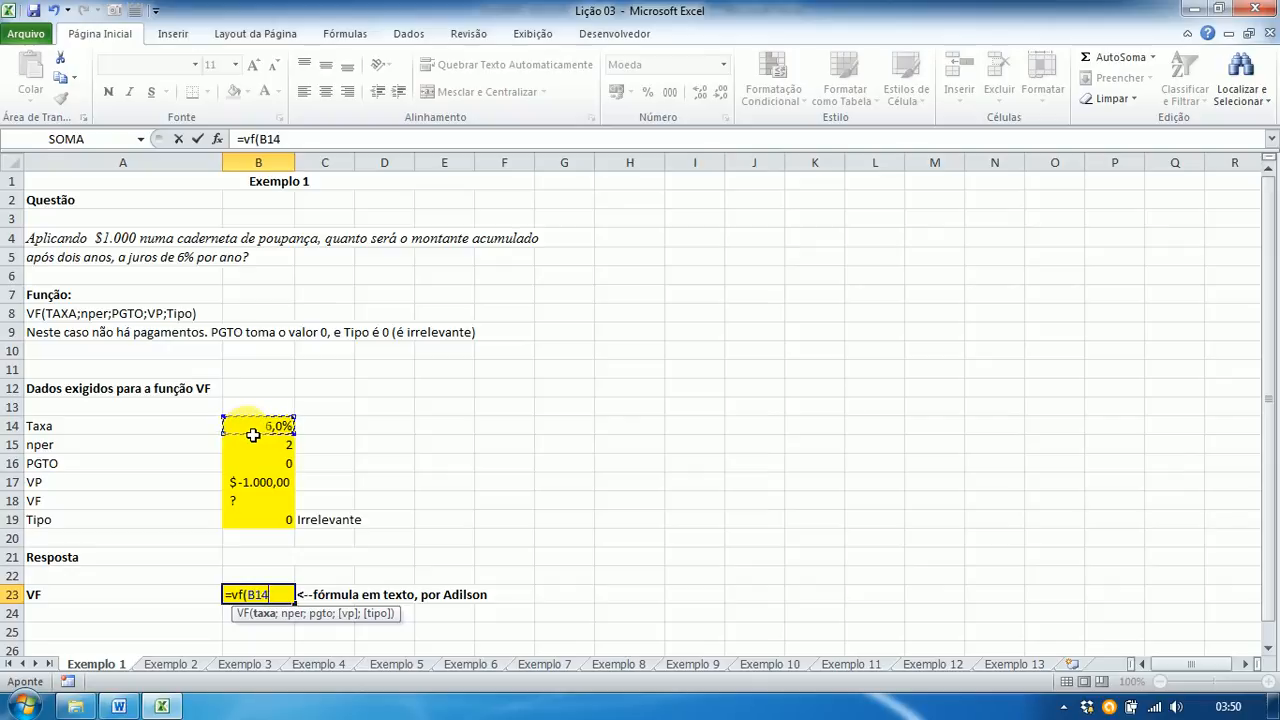
type(";")
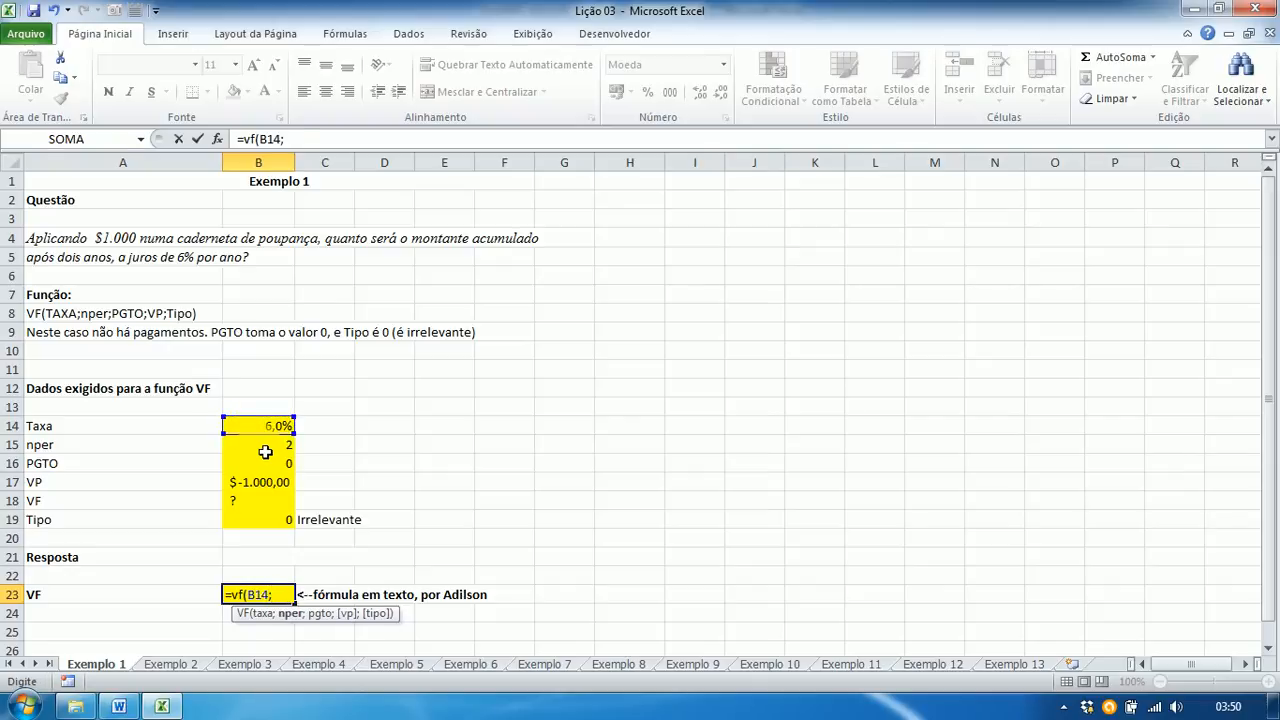
left_click(265, 452)
type(";")
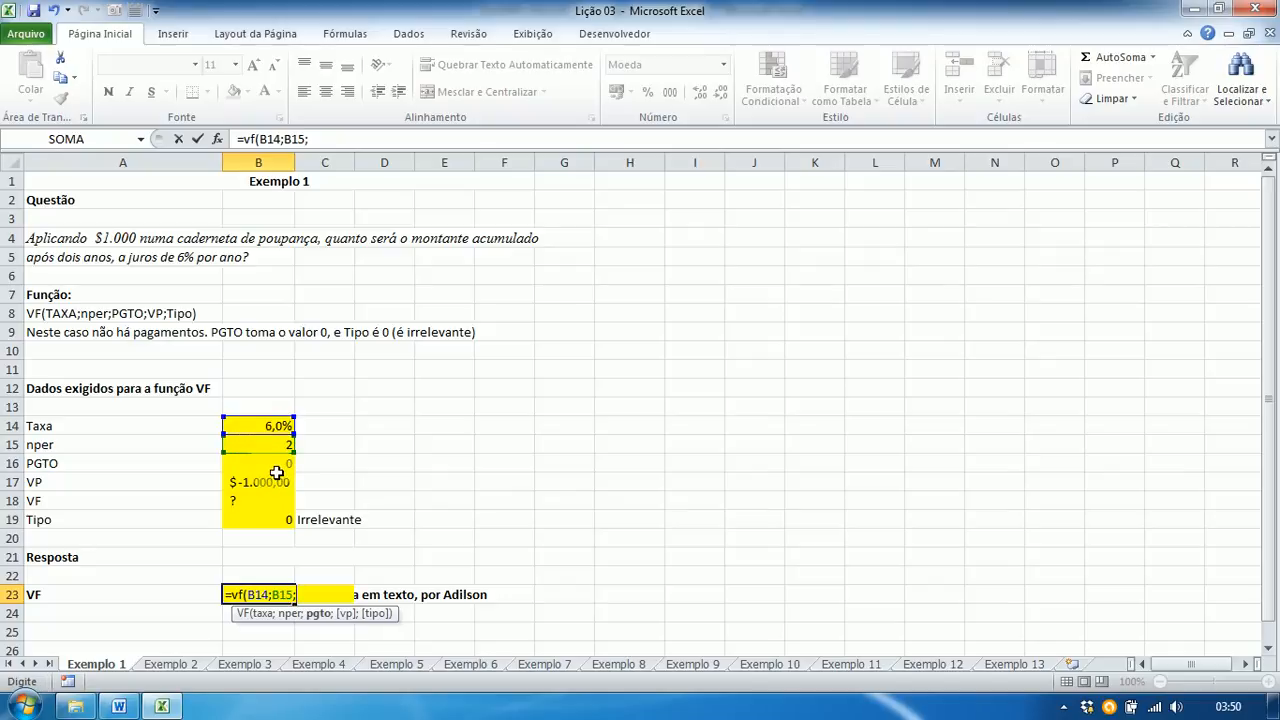
left_click(276, 468)
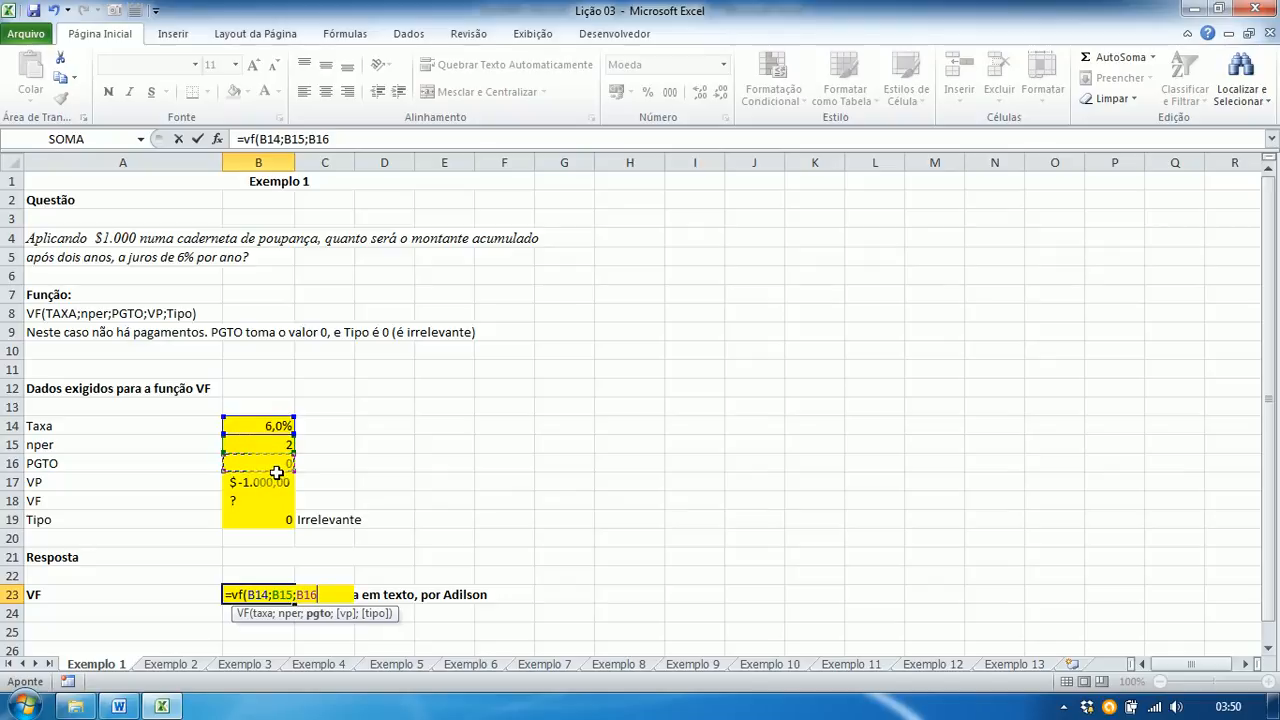
type(";")
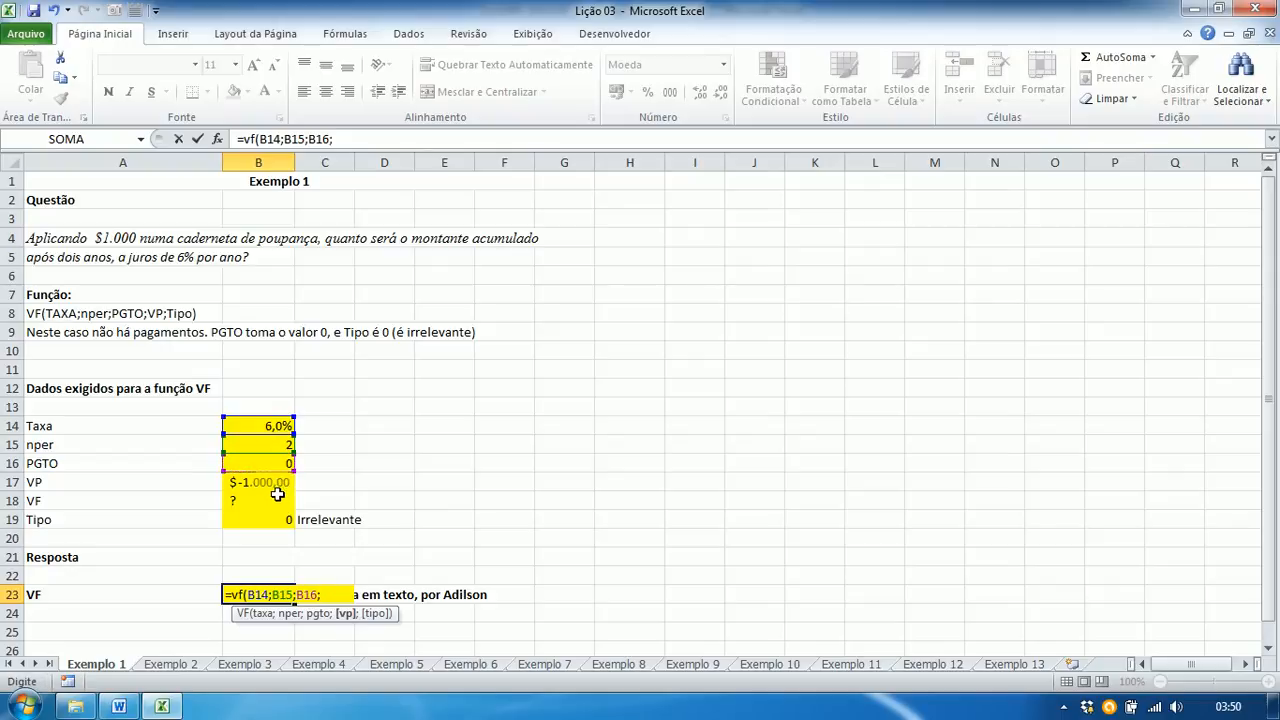
Step: Finish =VF(B14;B15;B16;B17;B19) to get $1.123,60, then bring up the Word answer key
left_click(277, 489)
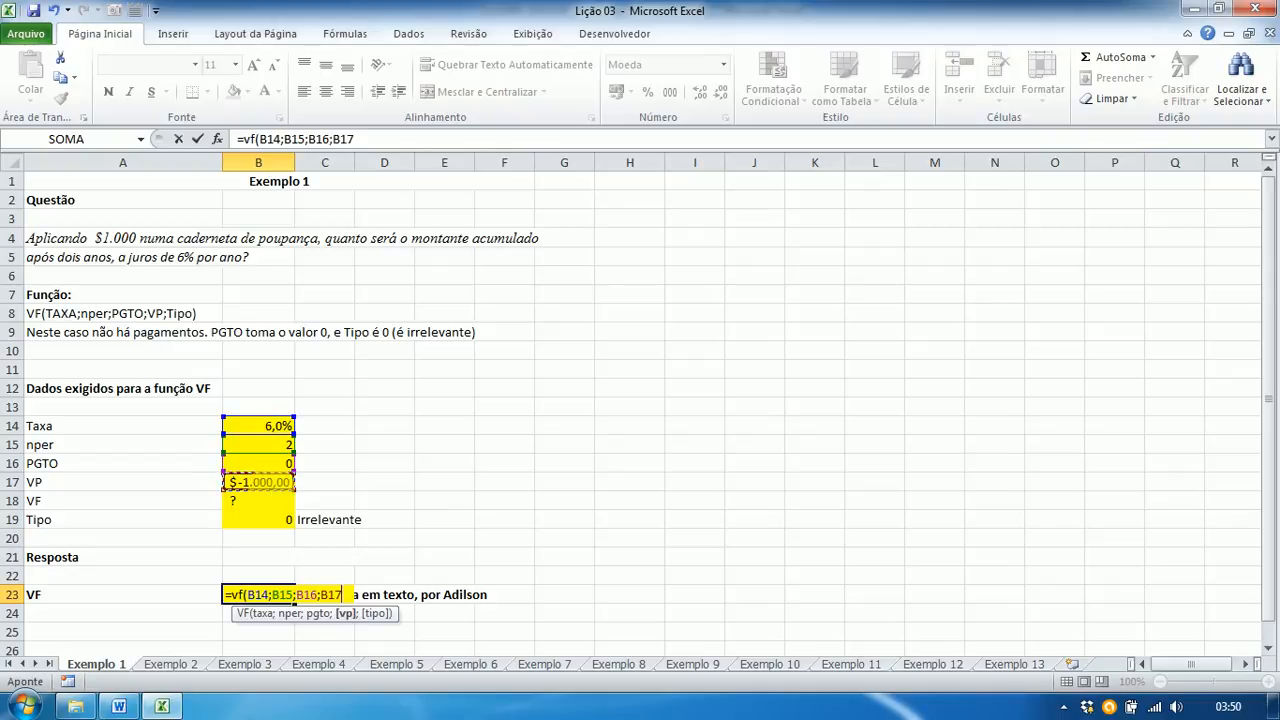
type(";")
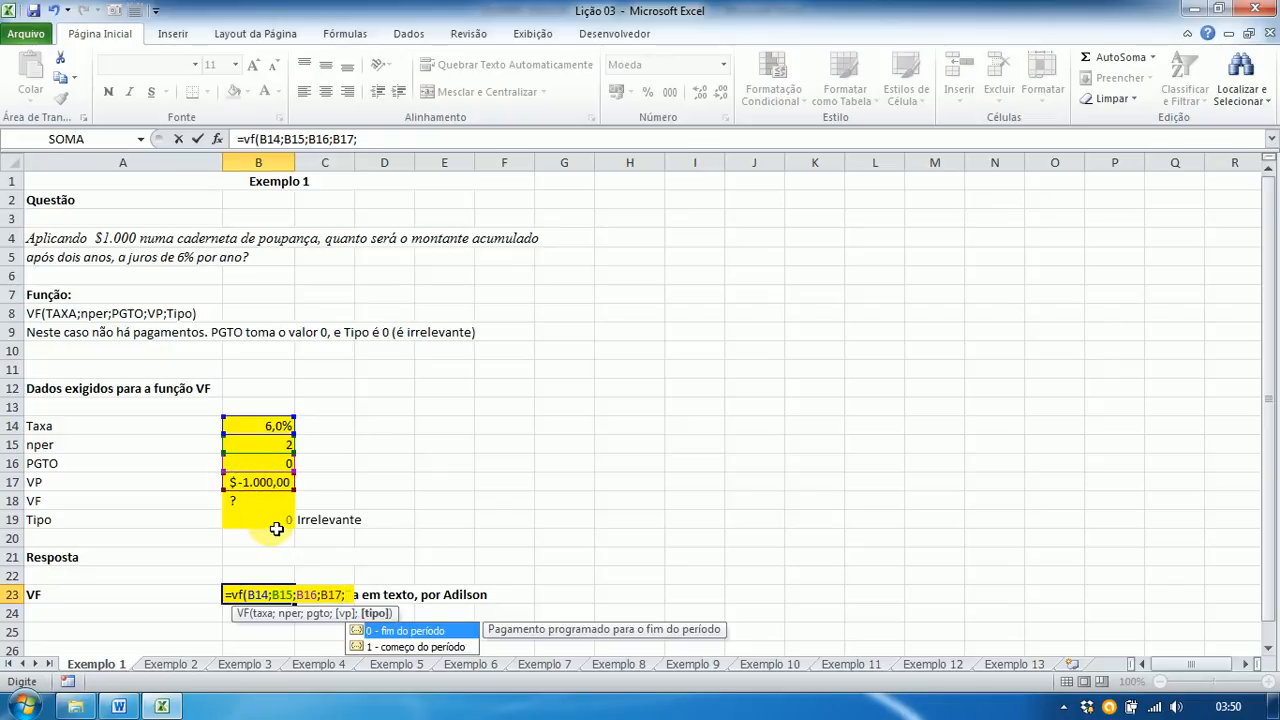
left_click(276, 527)
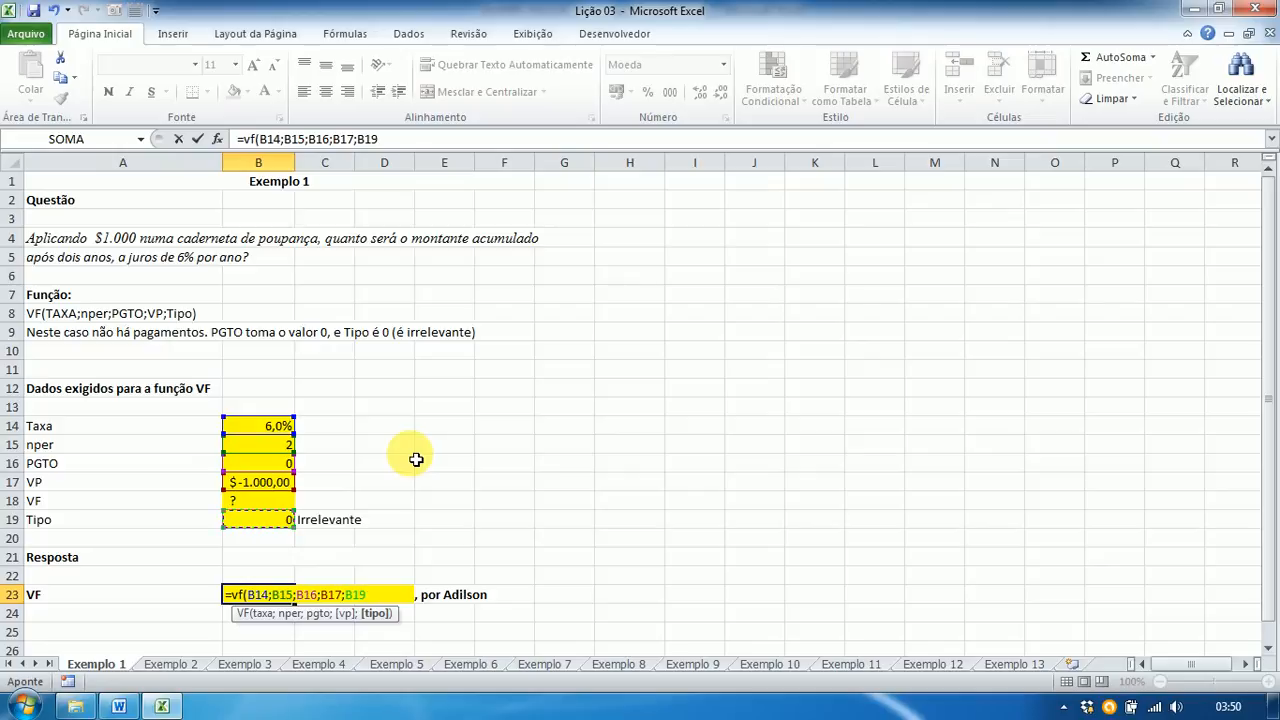
type(")")
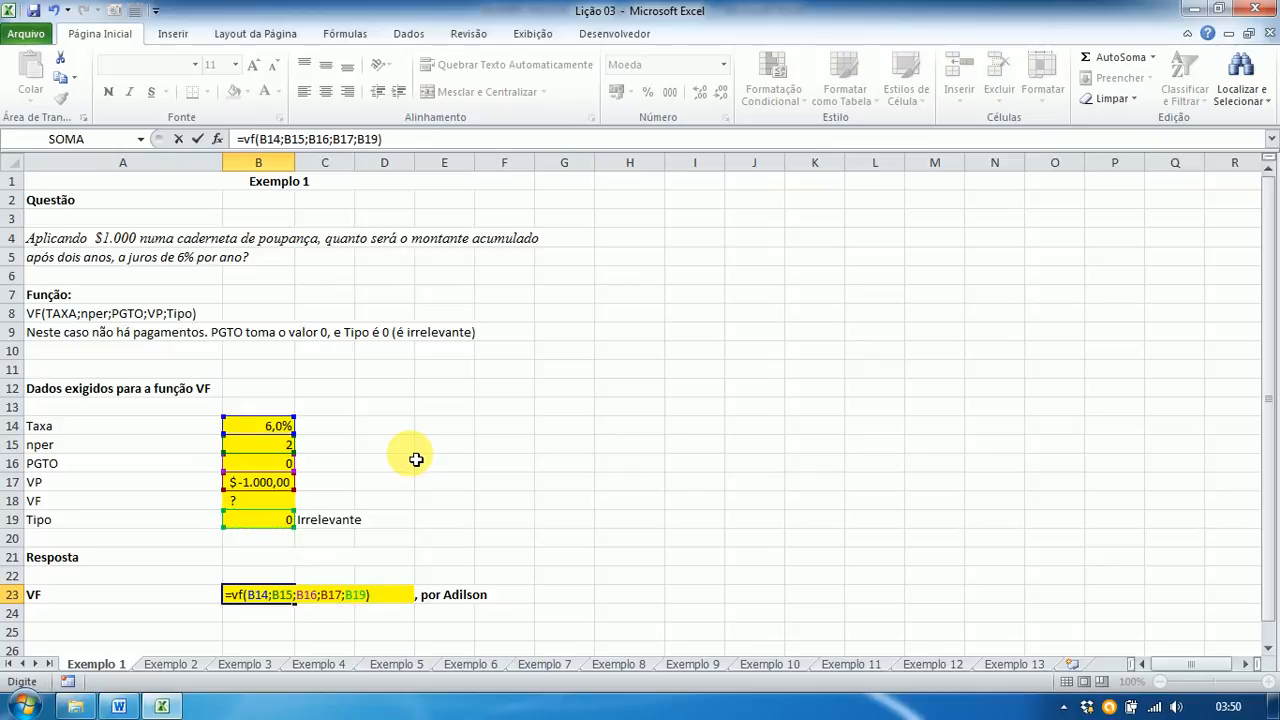
key("Return")
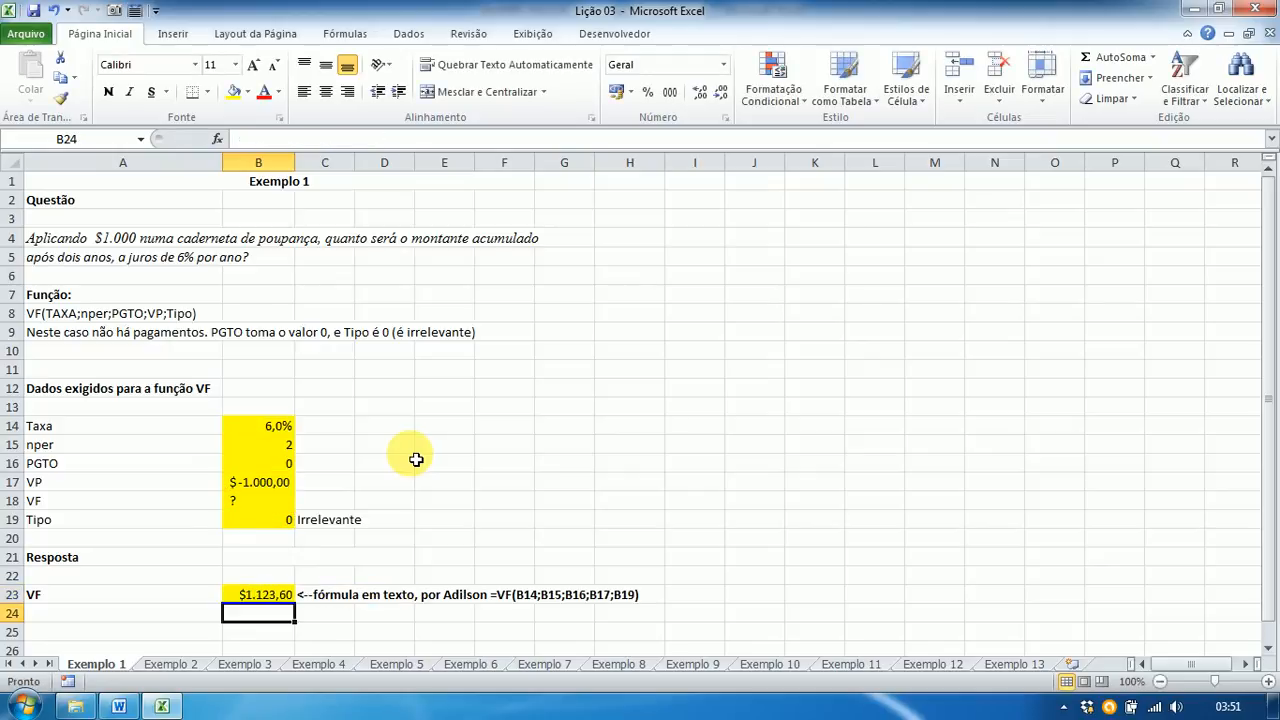
left_click(243, 601)
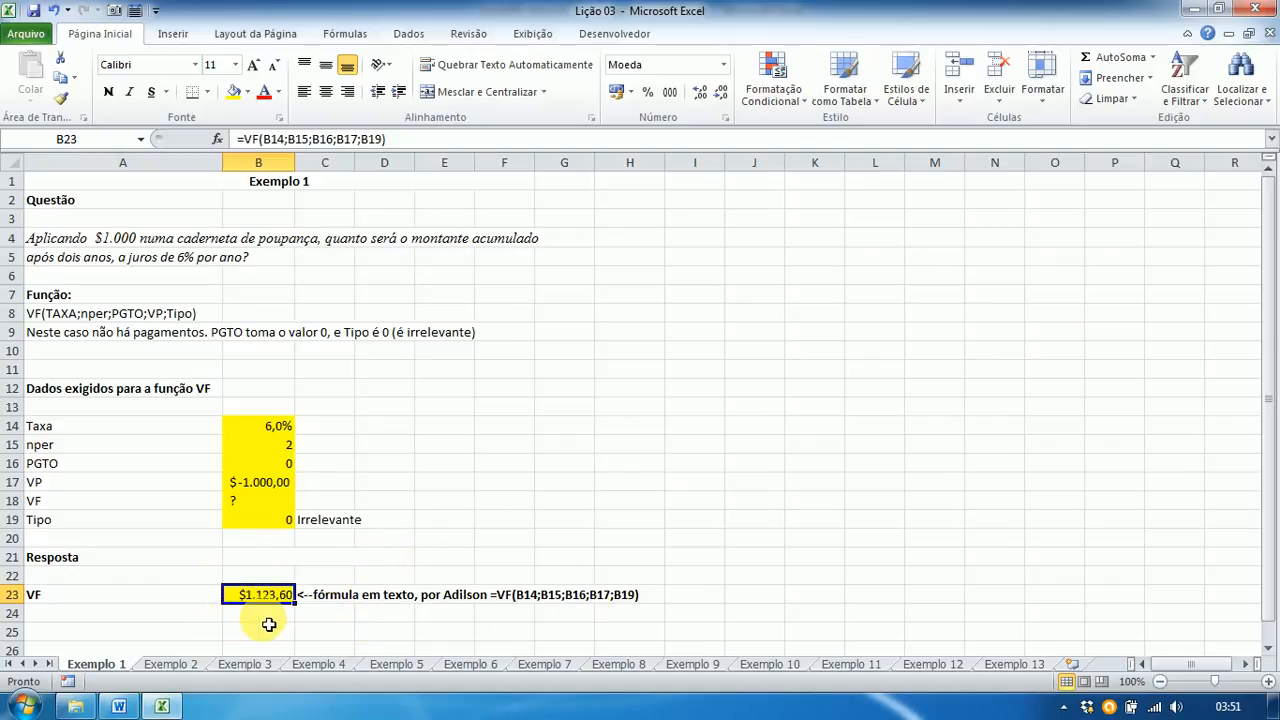
key("alt+Tab")
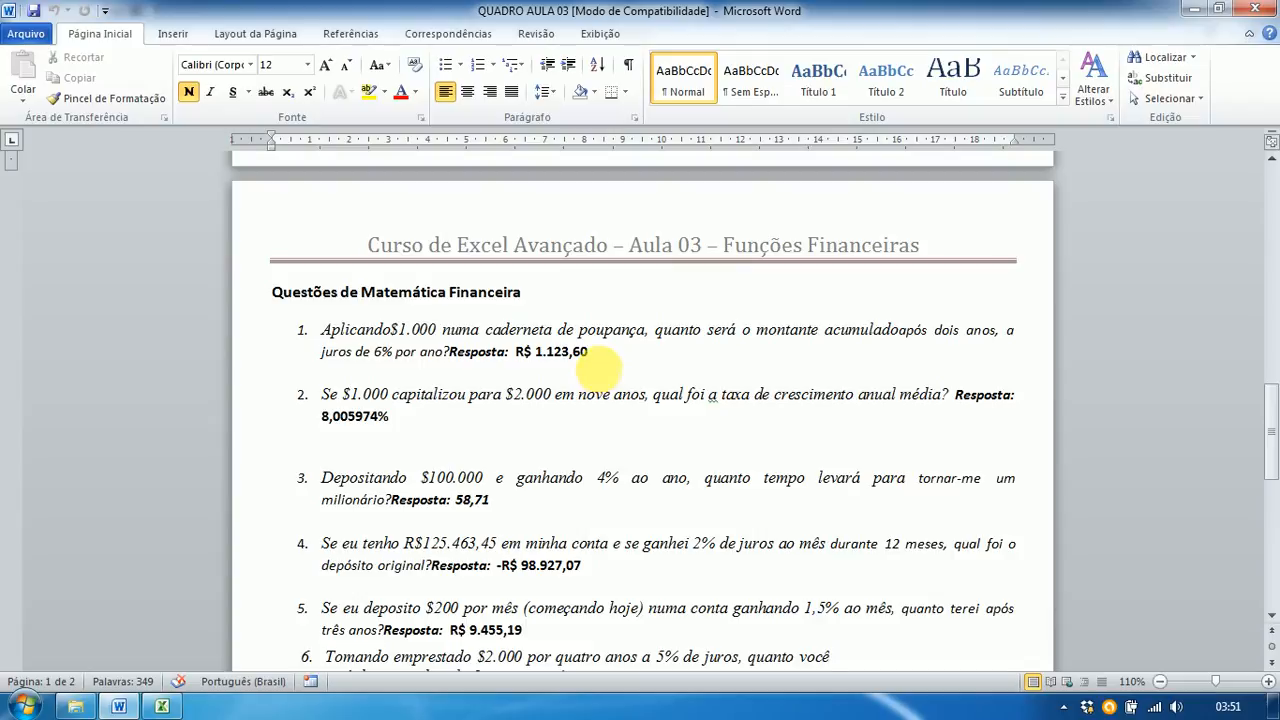
Step: Confirm question 1's answer of R$ 1.123,60 and return to the Lição 03 workbook
key("alt+Tab")
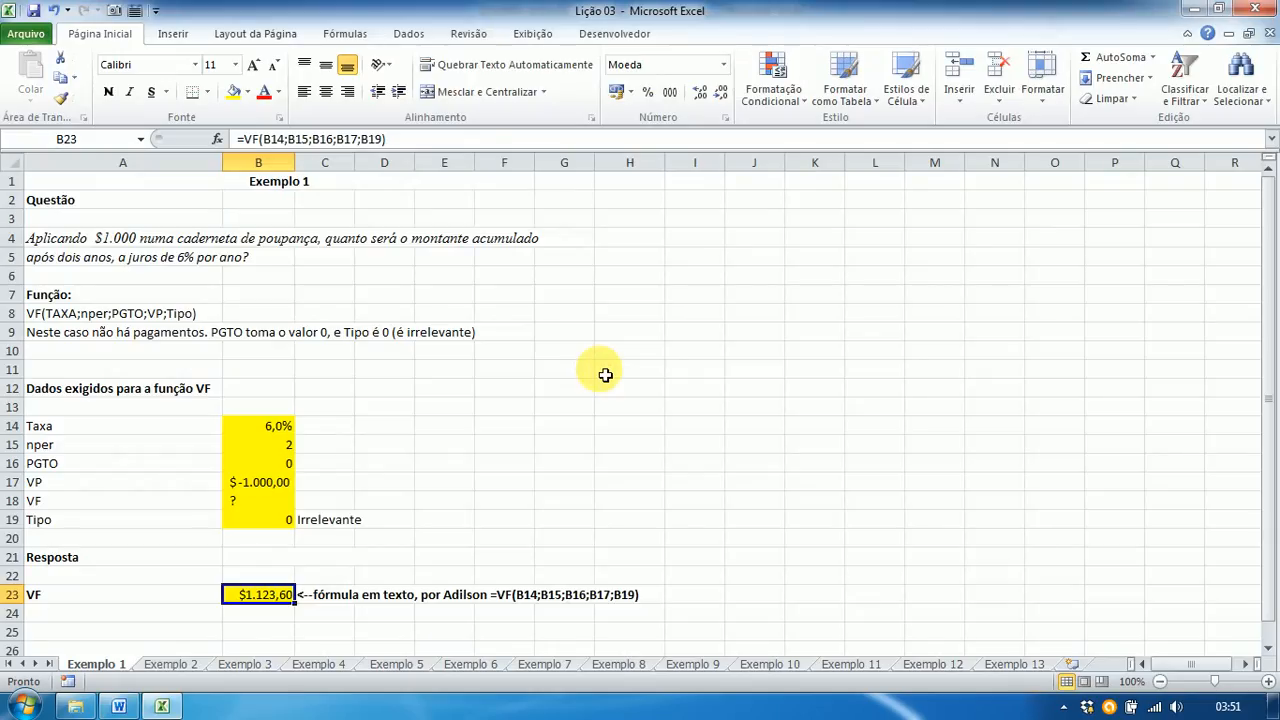
Step: On the Exemplo 2 sheet, enter Taxa ? and nper 9 in B14:B15
left_click(170, 664)
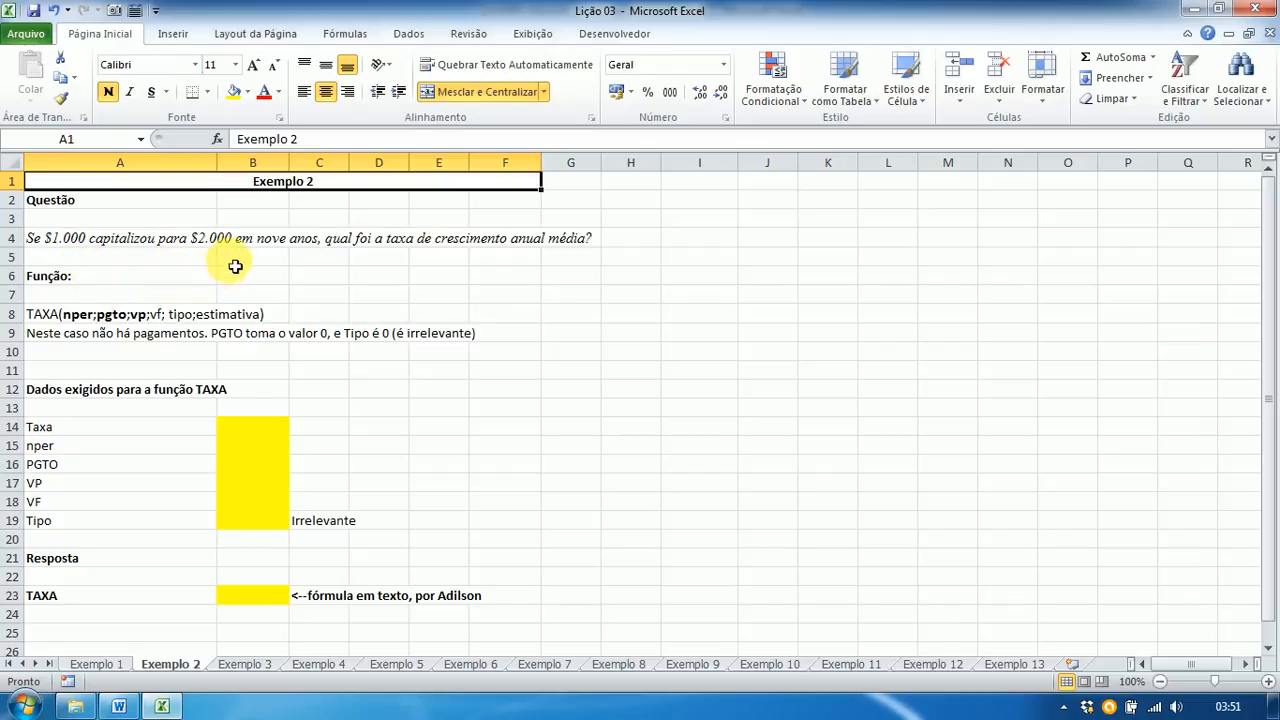
left_click(253, 435)
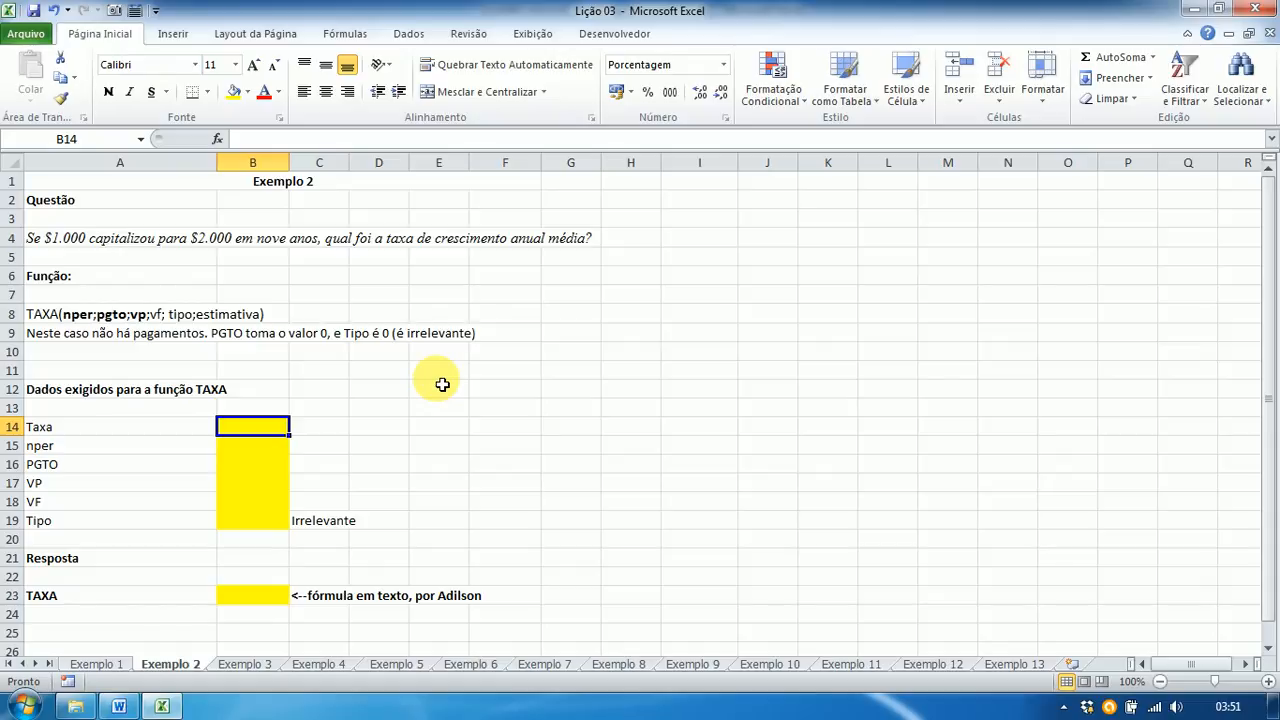
type("?")
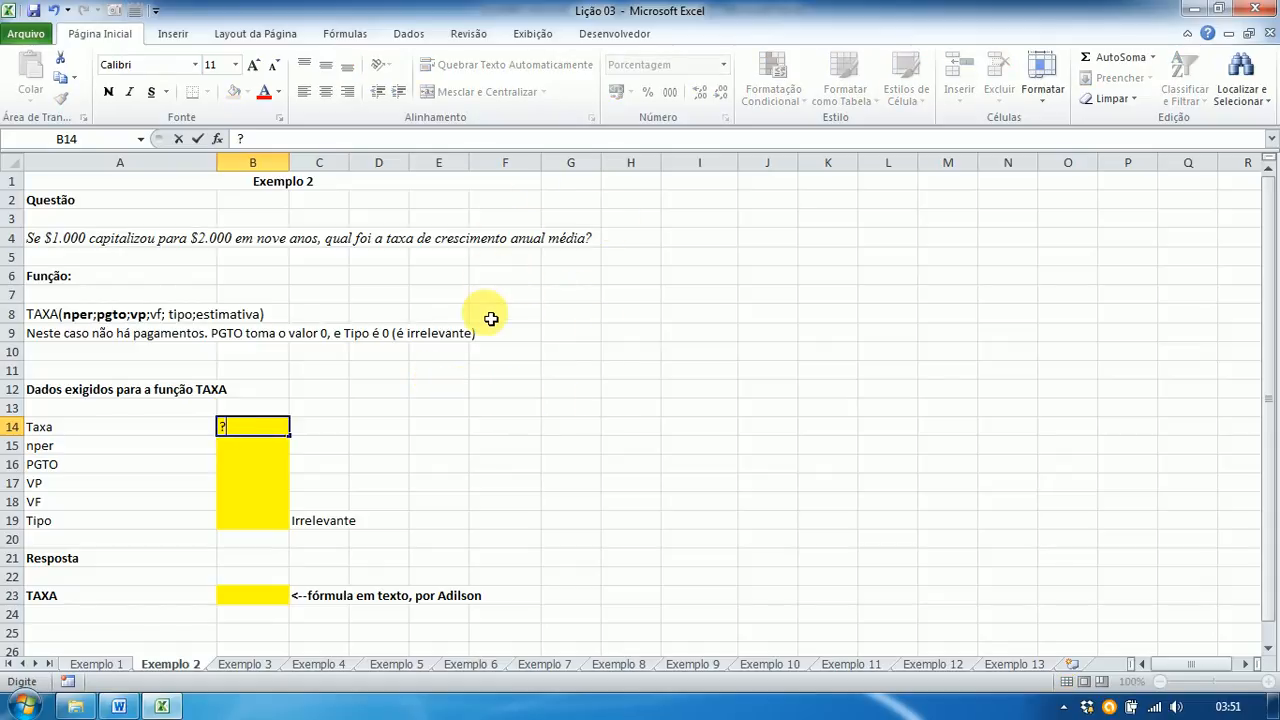
key("Return")
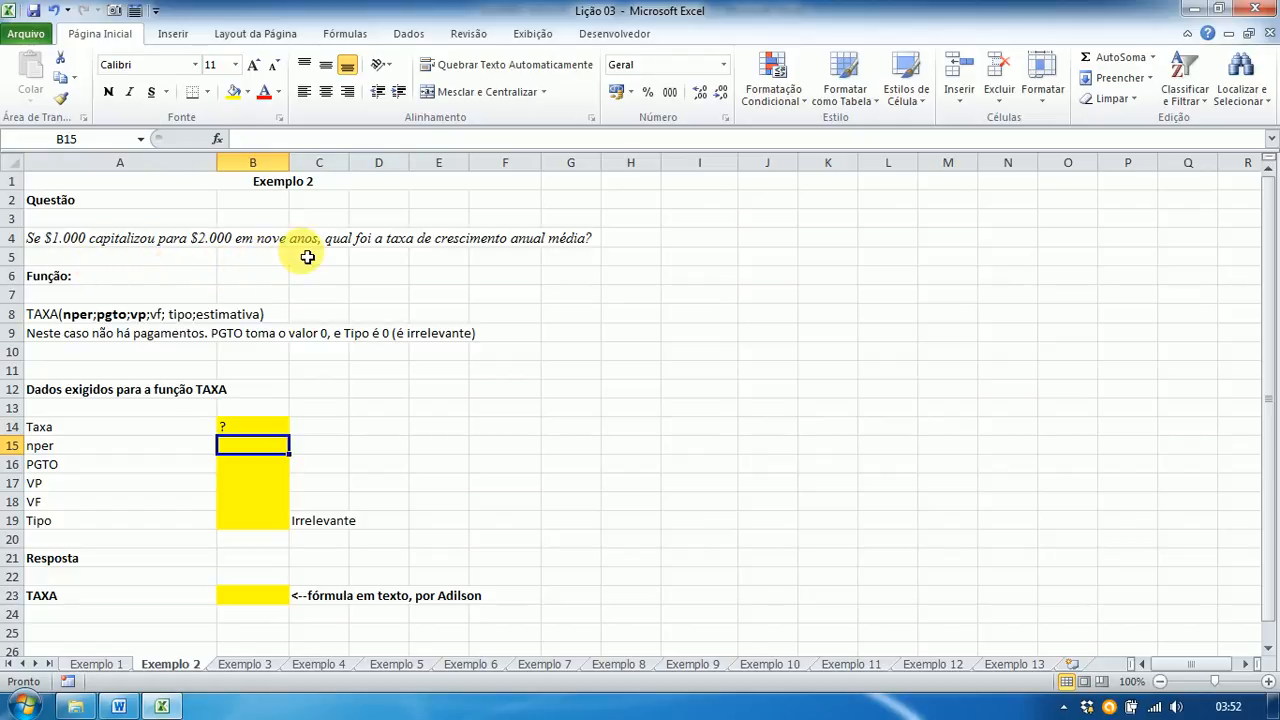
type("9")
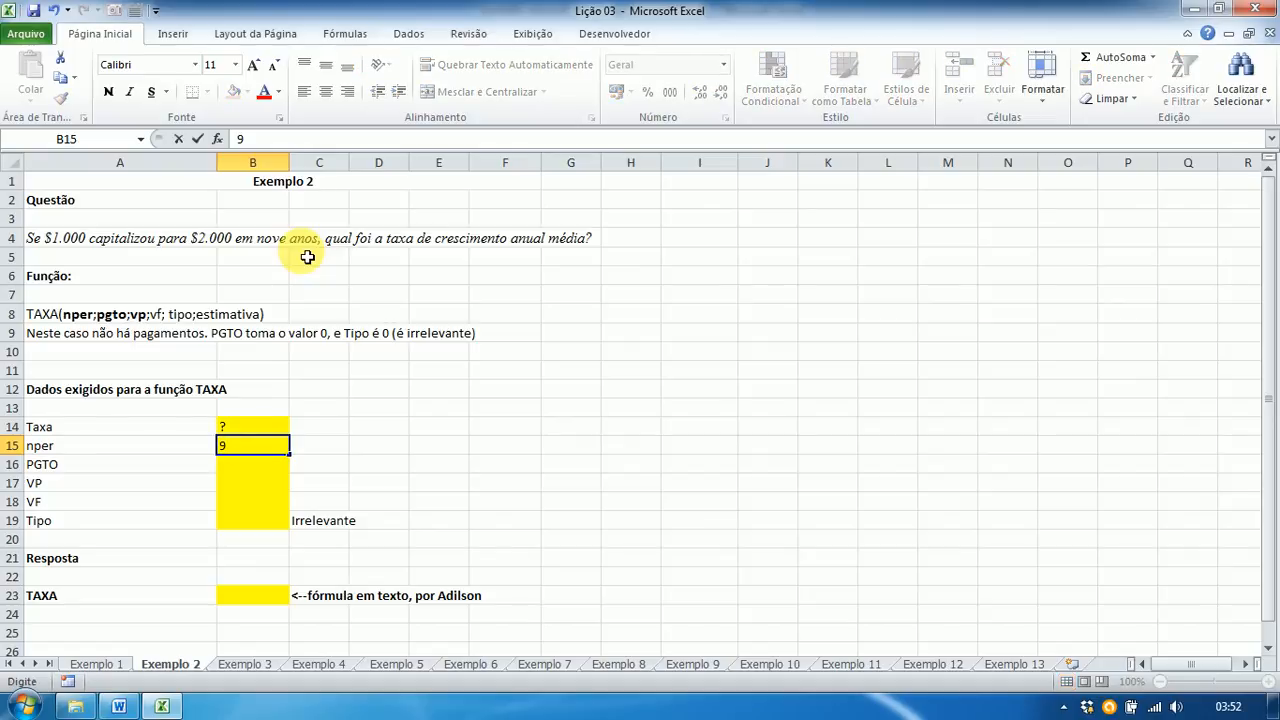
key("Return")
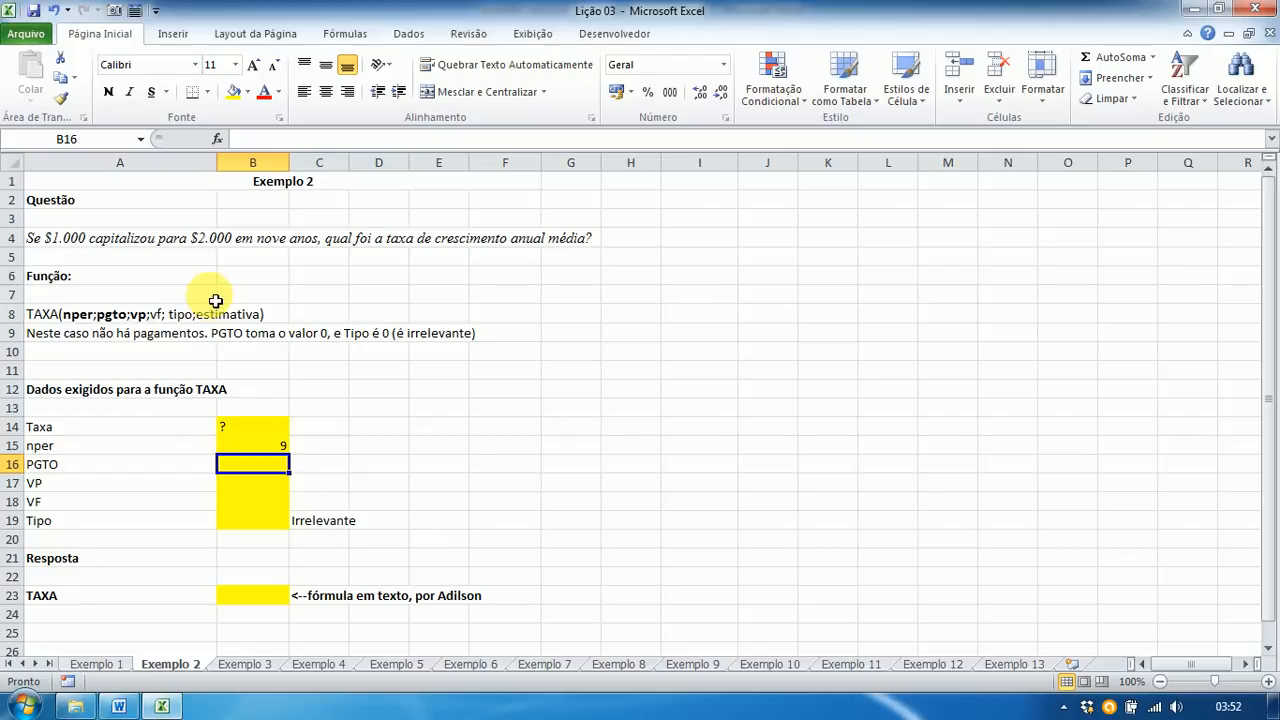
Step: Enter PGTO 0, VP -1000, VF 2000 and Tipo 0 in B16:B19
type("0")
key("Return")
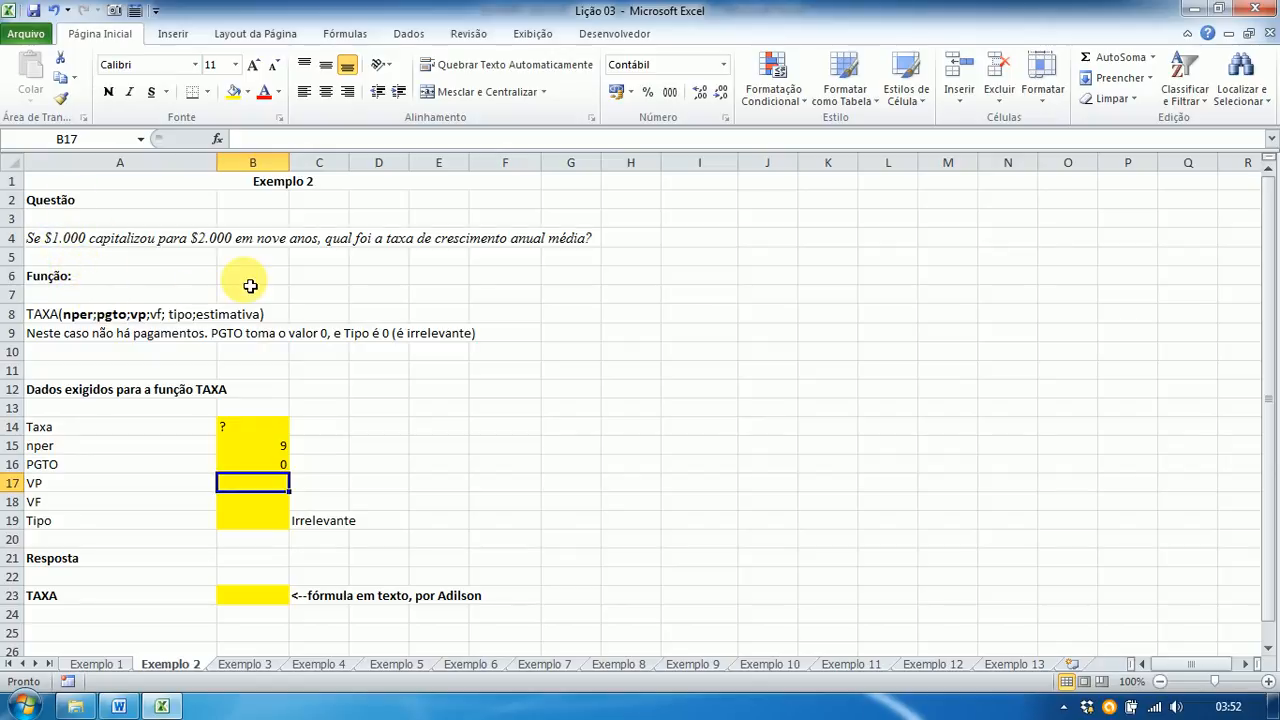
type("-")
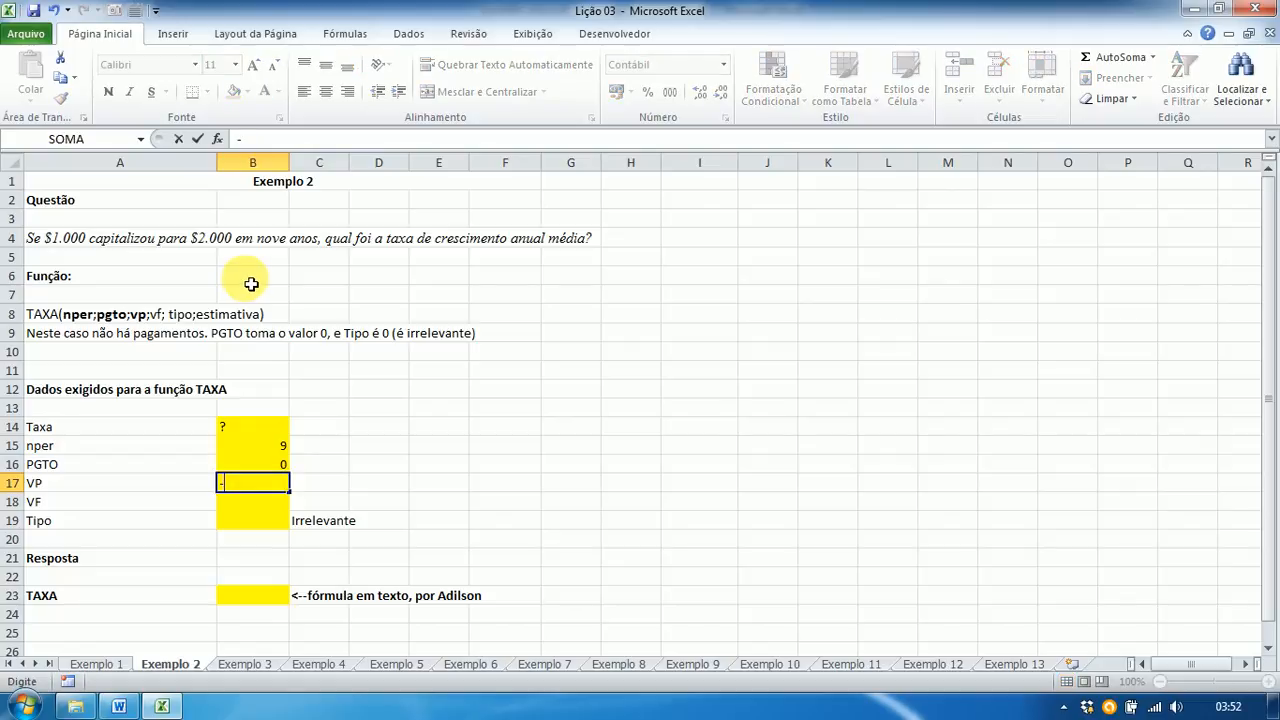
type("1000")
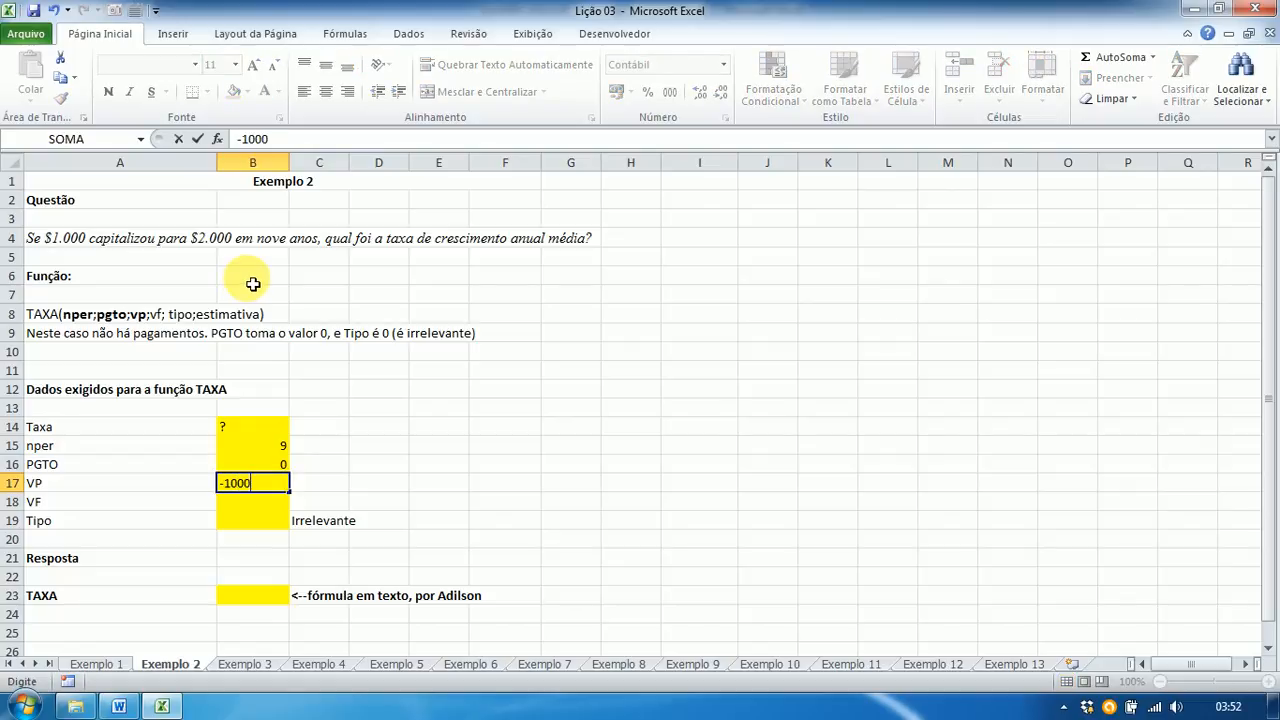
key("Return")
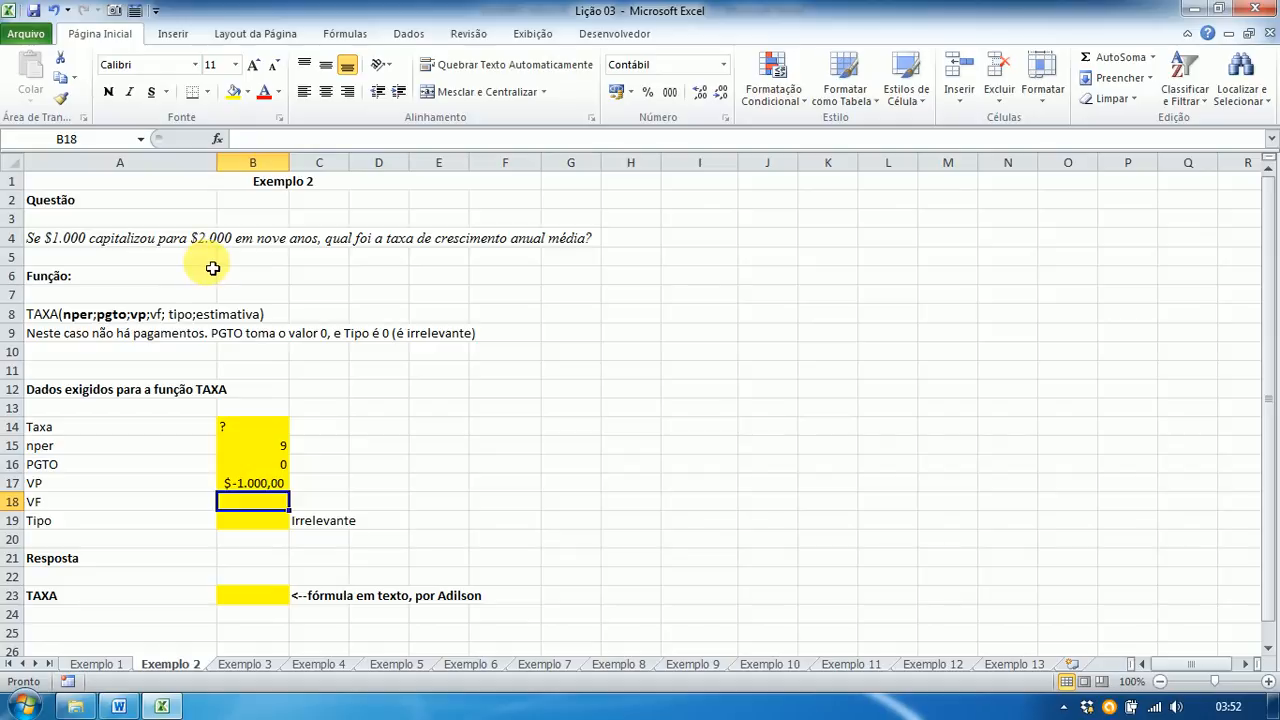
type("2")
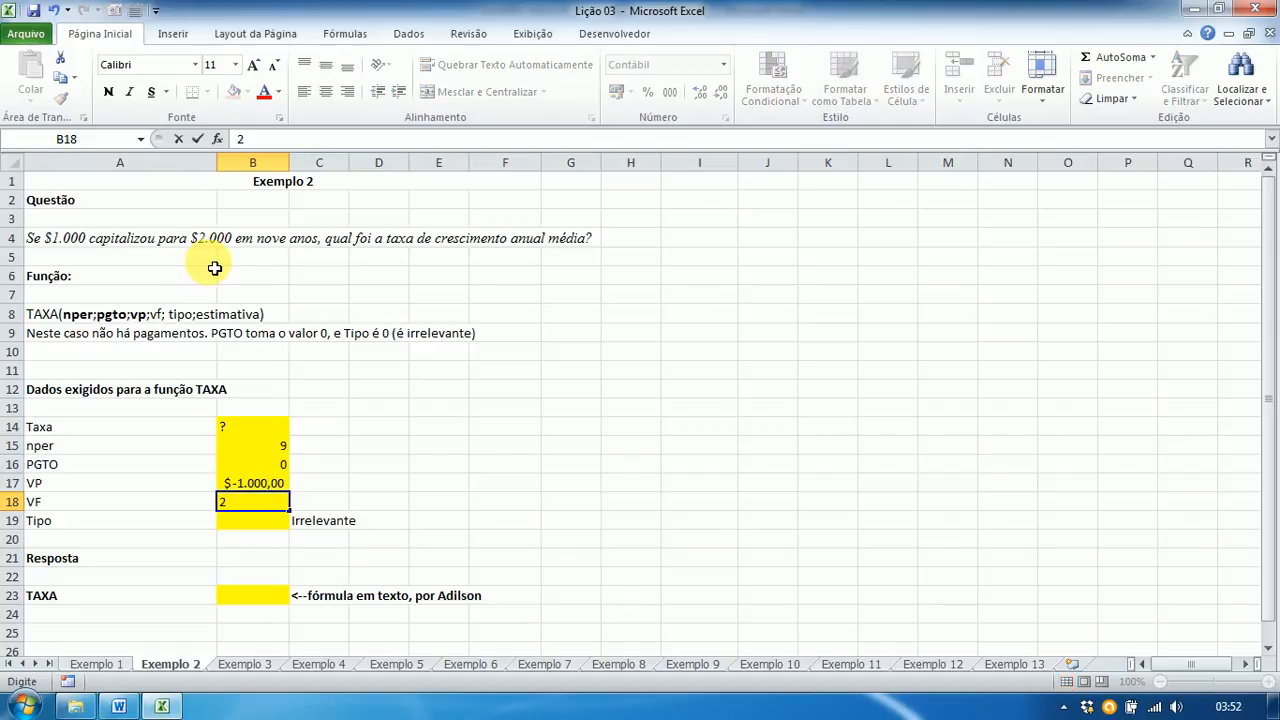
type("000")
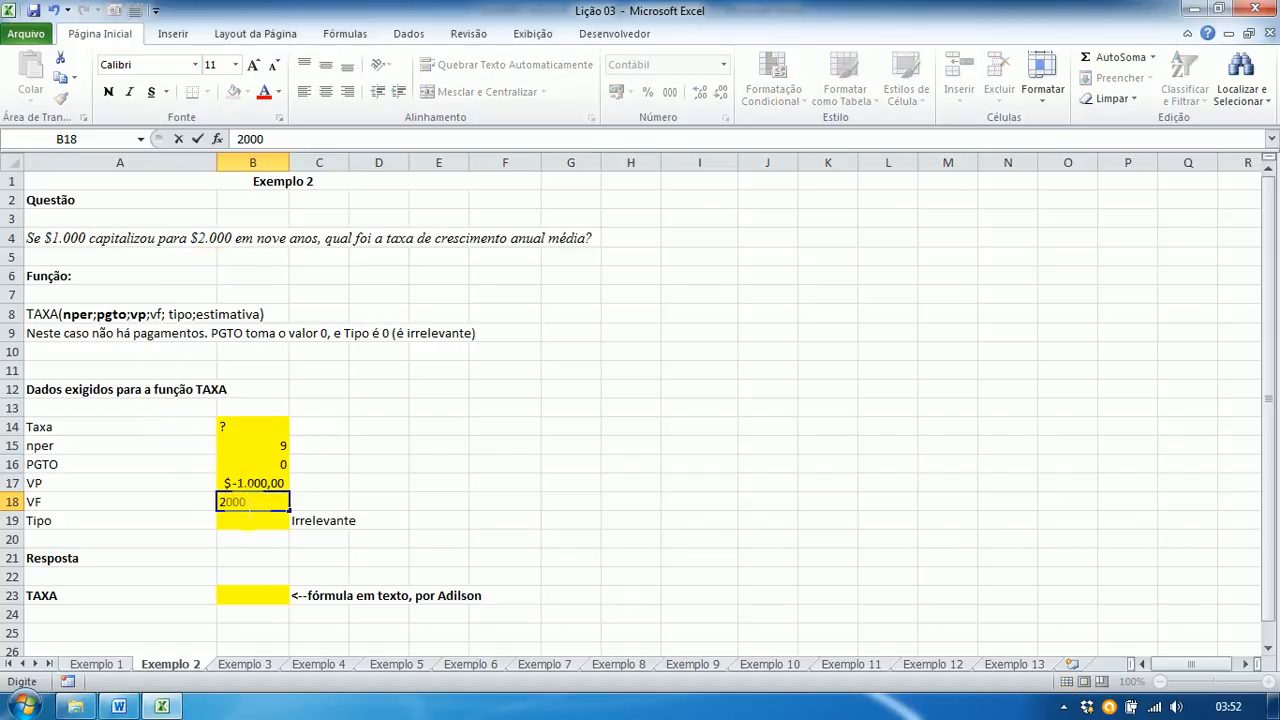
key("Return")
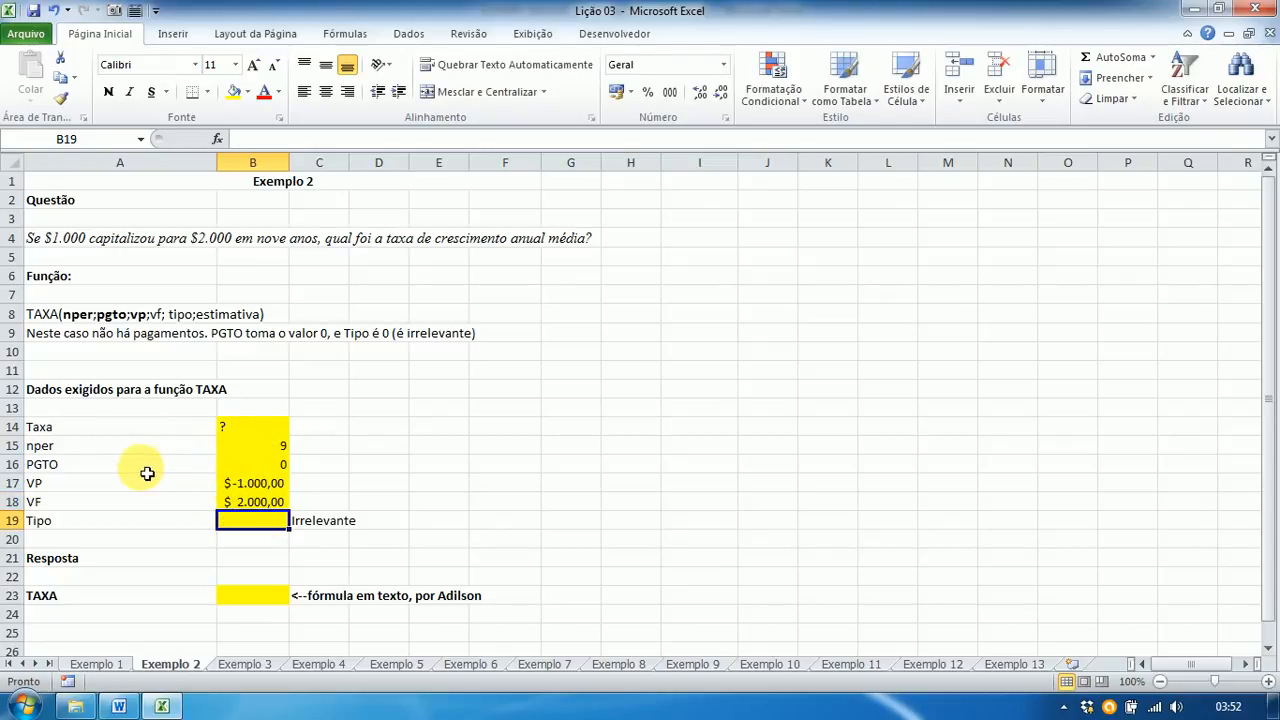
type("0")
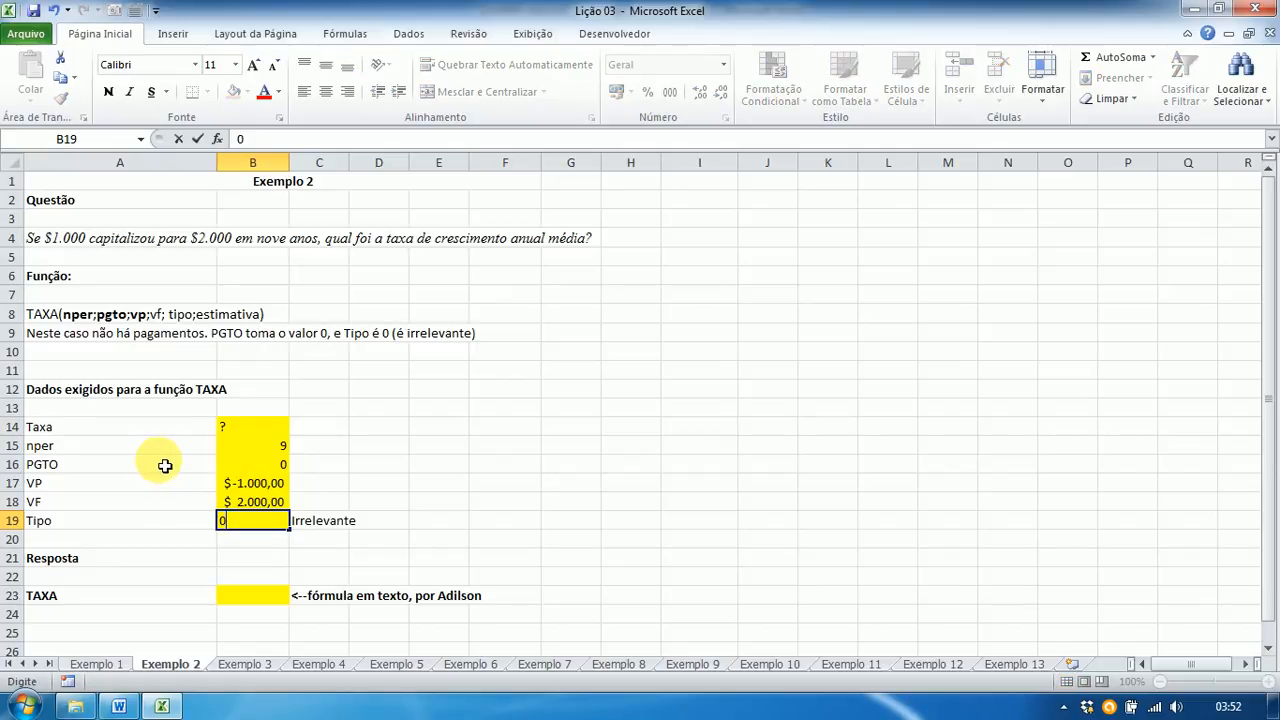
key("Return")
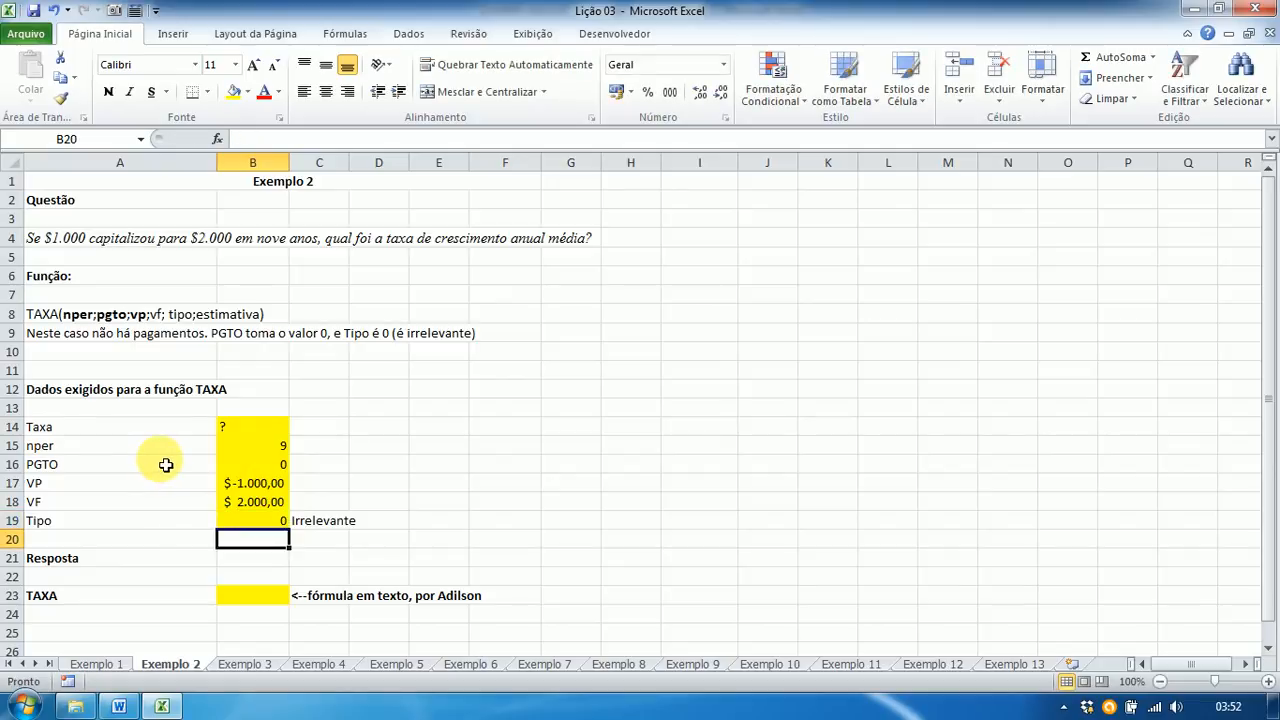
Step: Start a TAXA formula in B23 using nper B15, PGTO B16 and VP B17
left_click(260, 595)
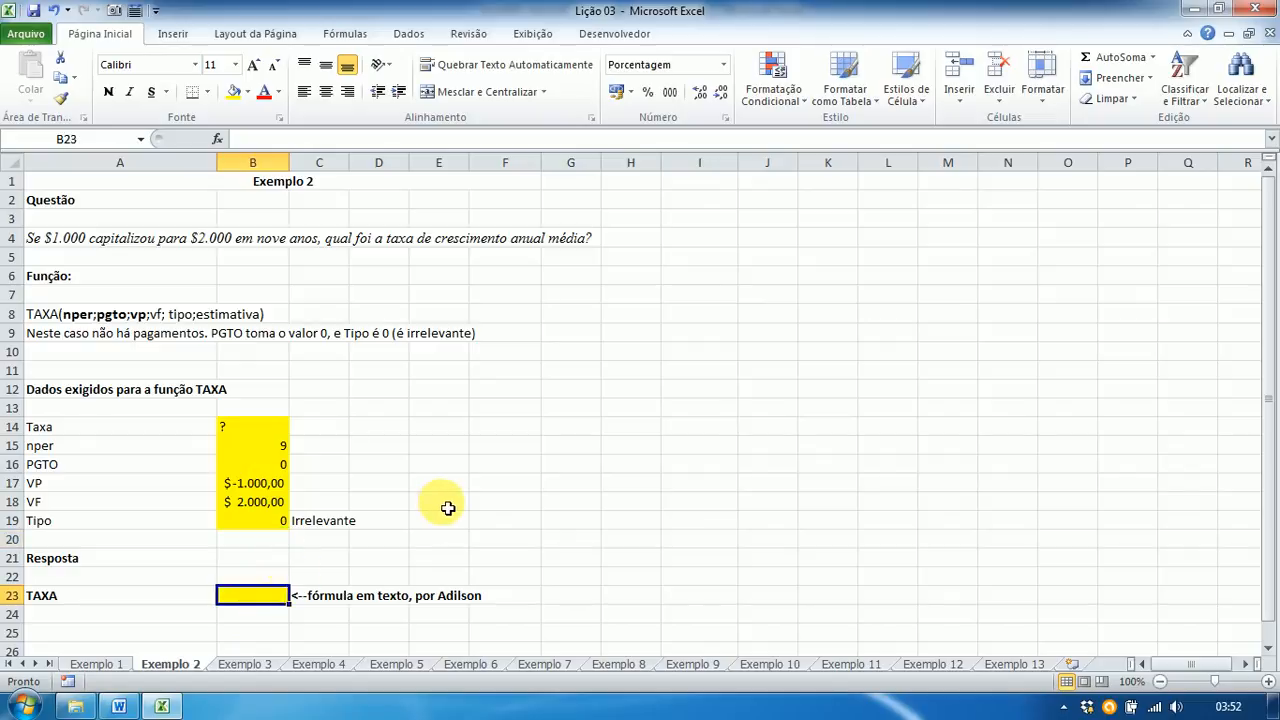
type("=")
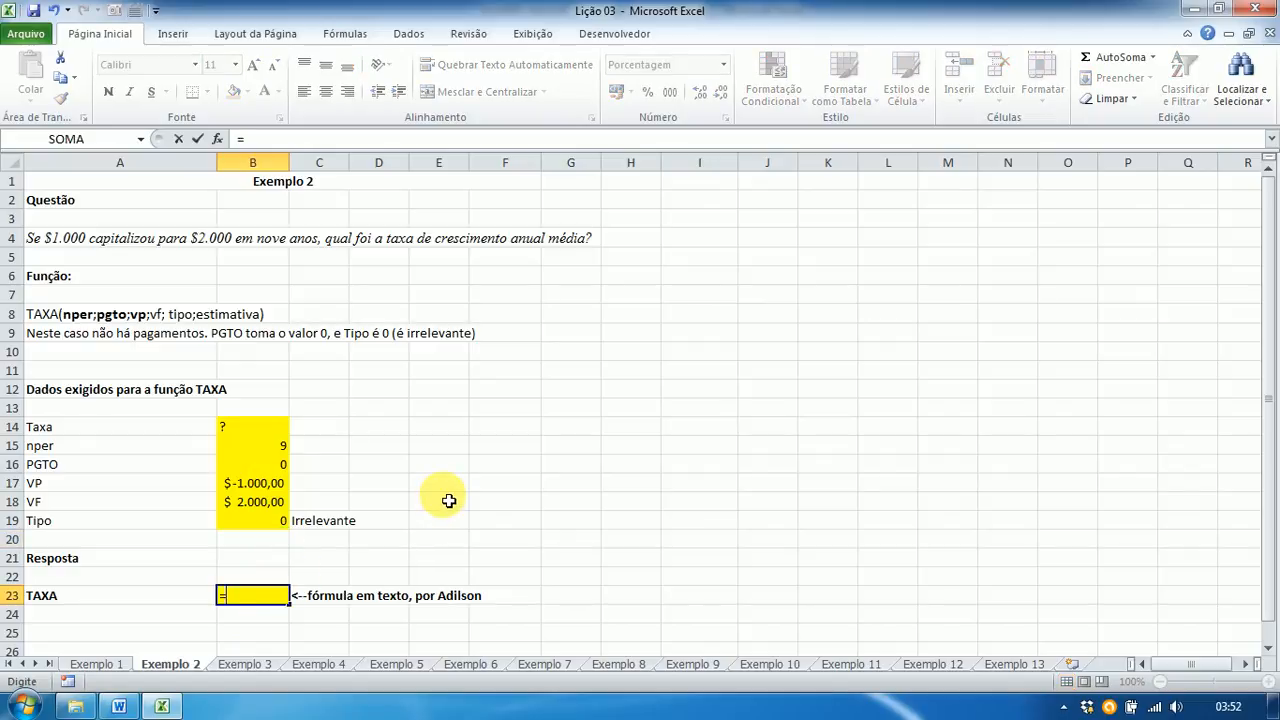
type("tax")
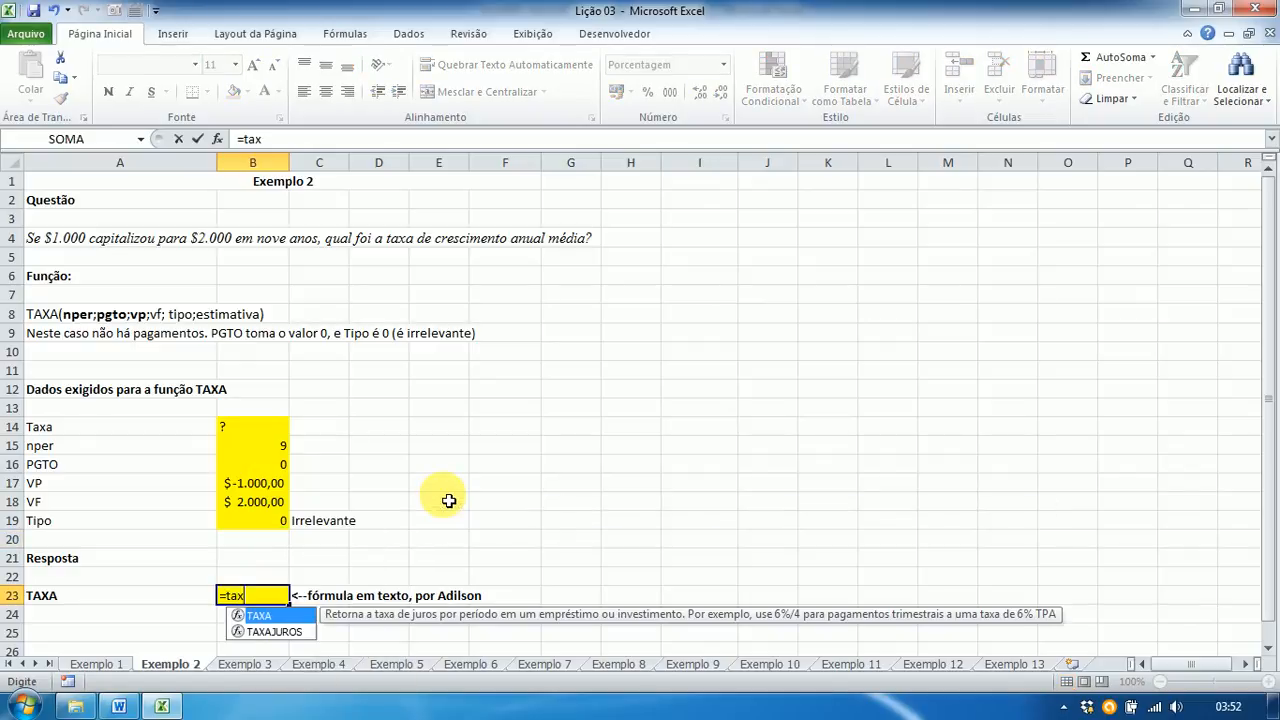
type("a(")
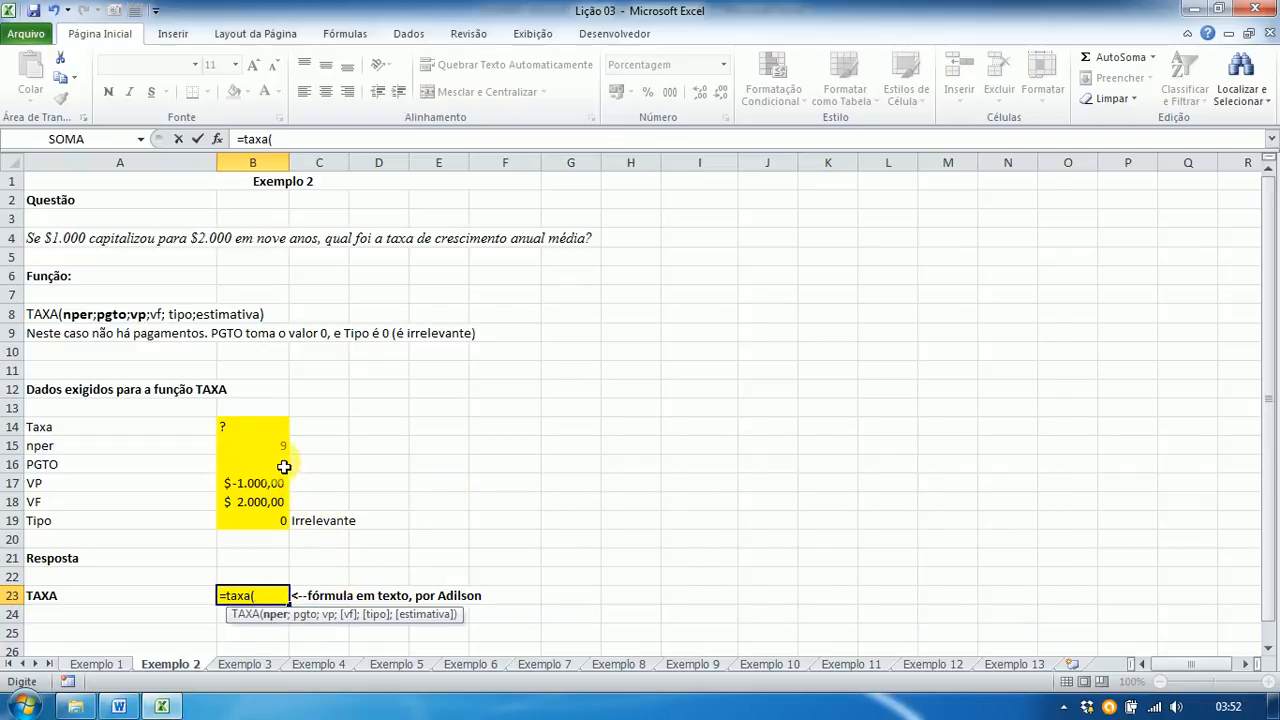
left_click(278, 455)
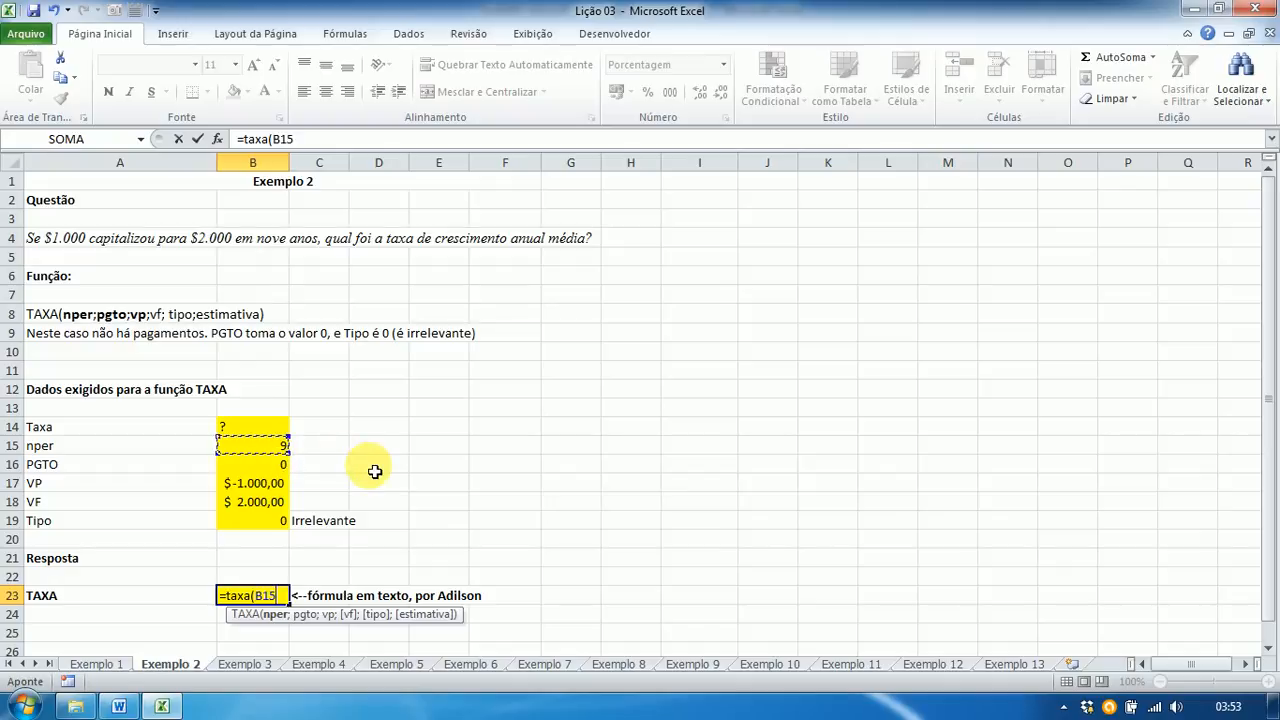
type(";")
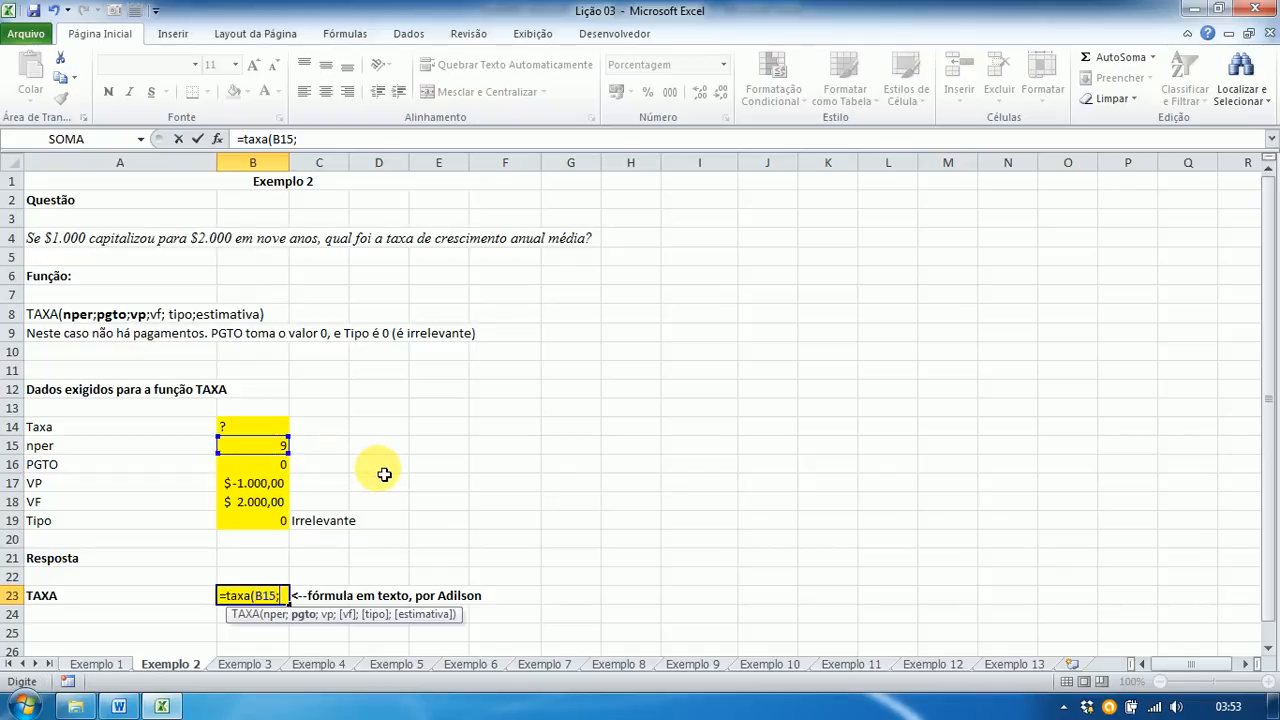
left_click(259, 468)
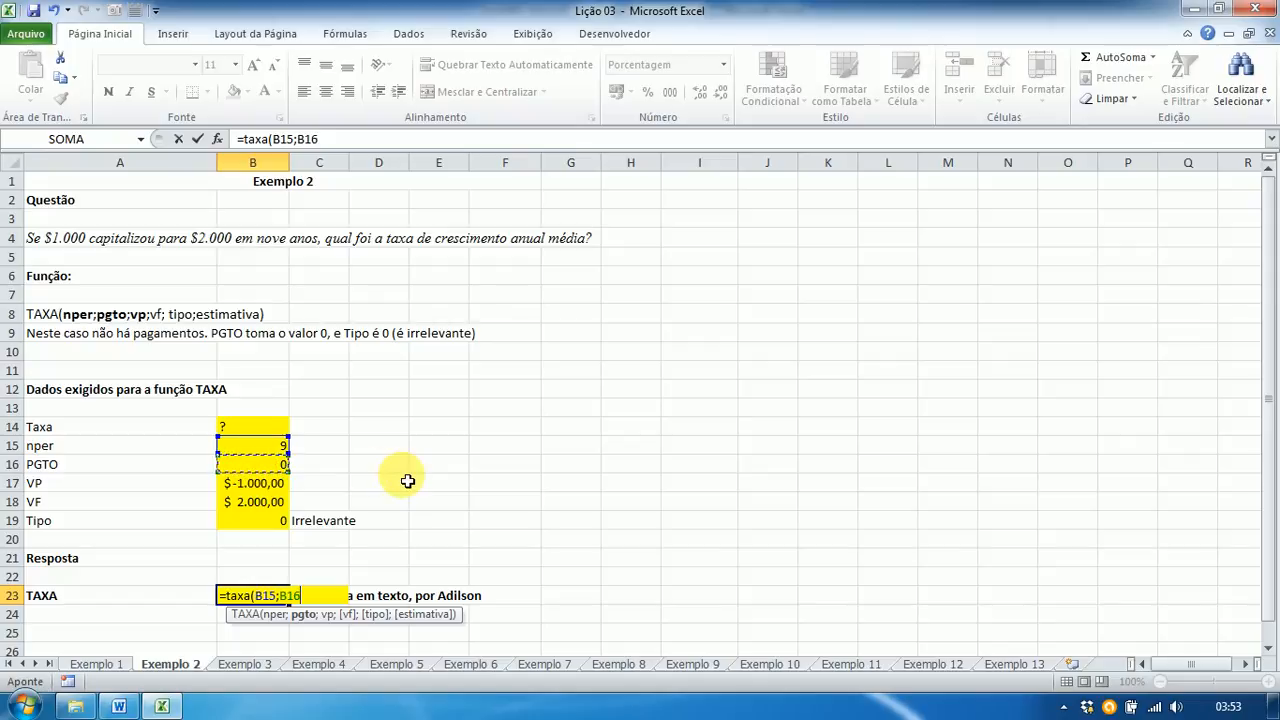
type(";")
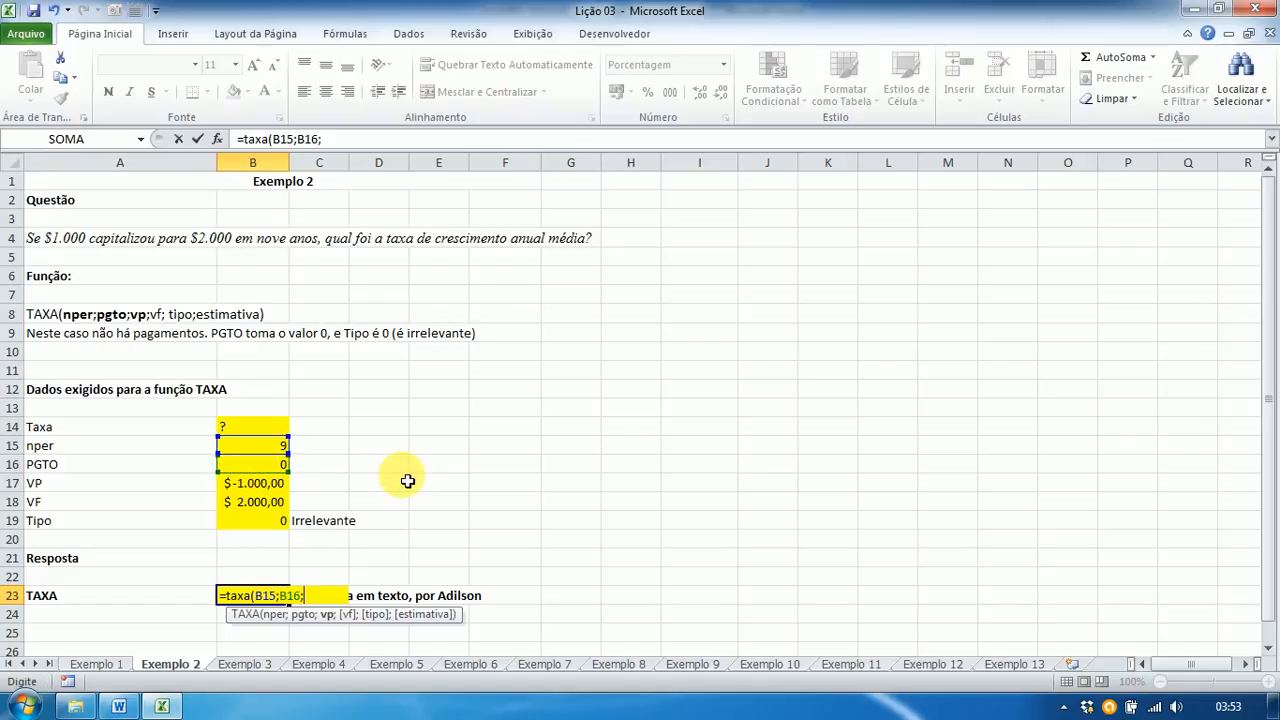
left_click(265, 485)
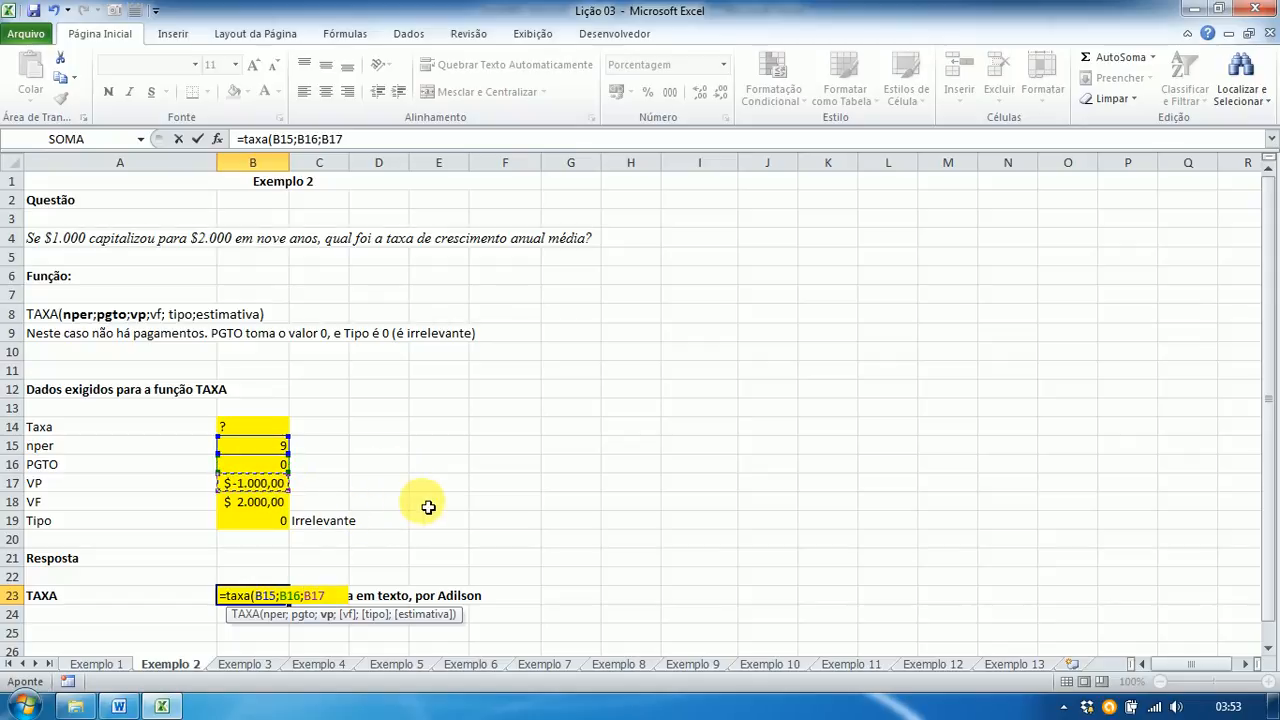
type(";")
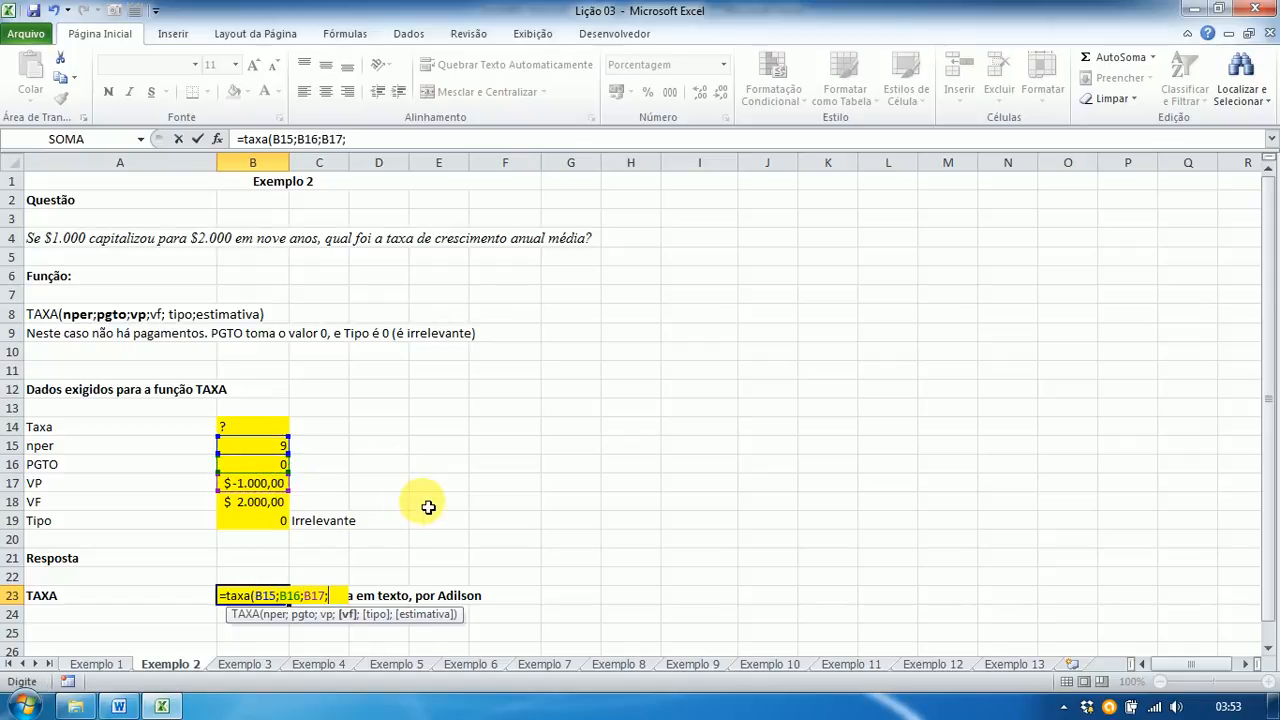
Step: Add VF B18 and Tipo B19 to complete the TAXA formula, giving 8,005974%
left_click(269, 508)
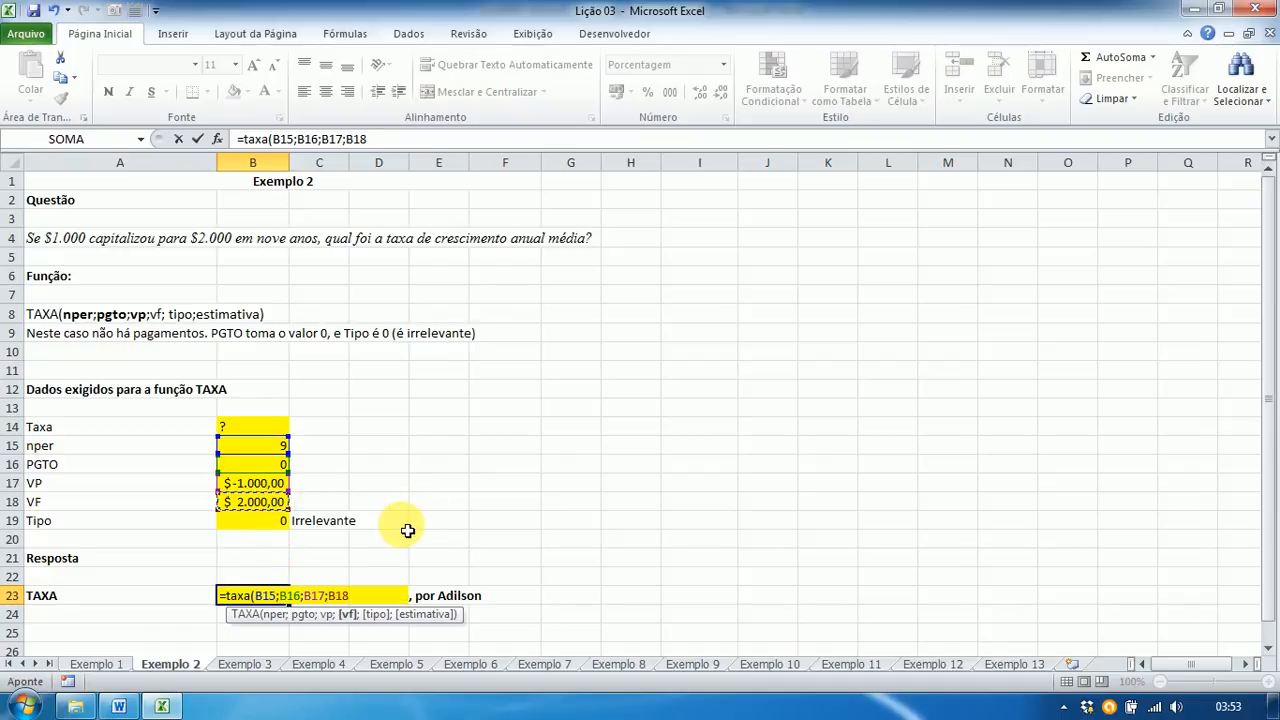
type(";")
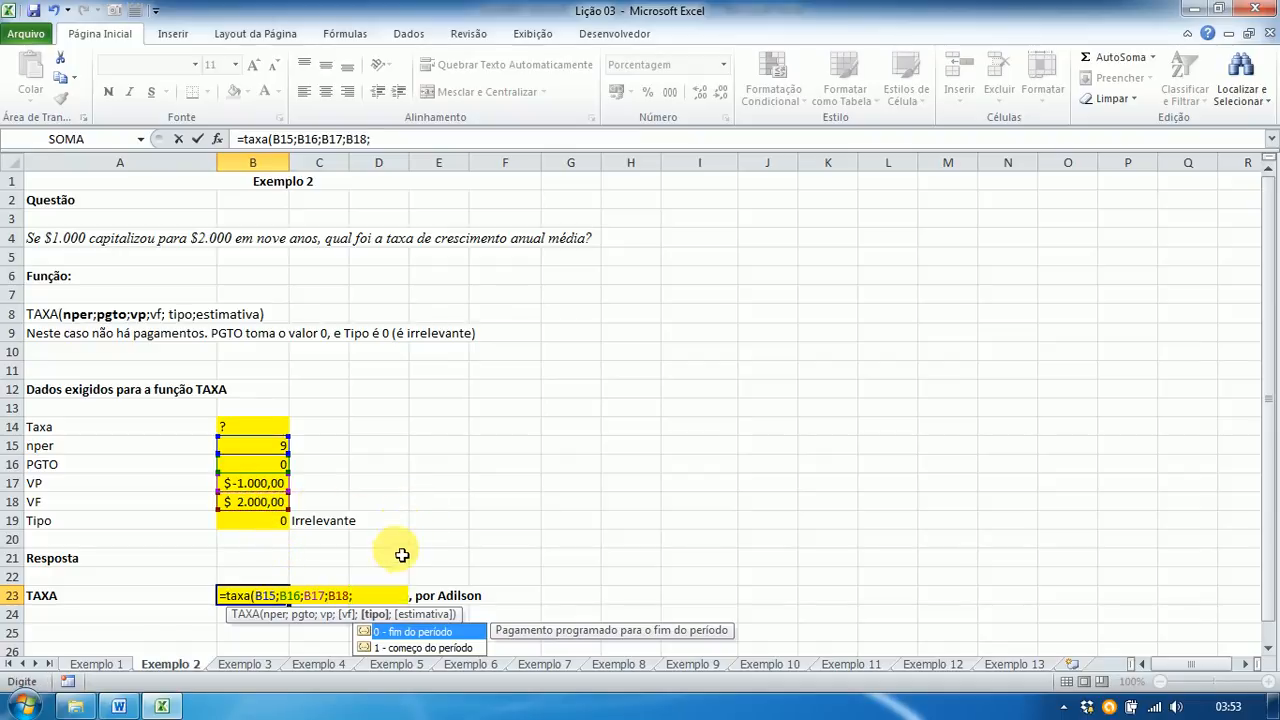
left_click(279, 522)
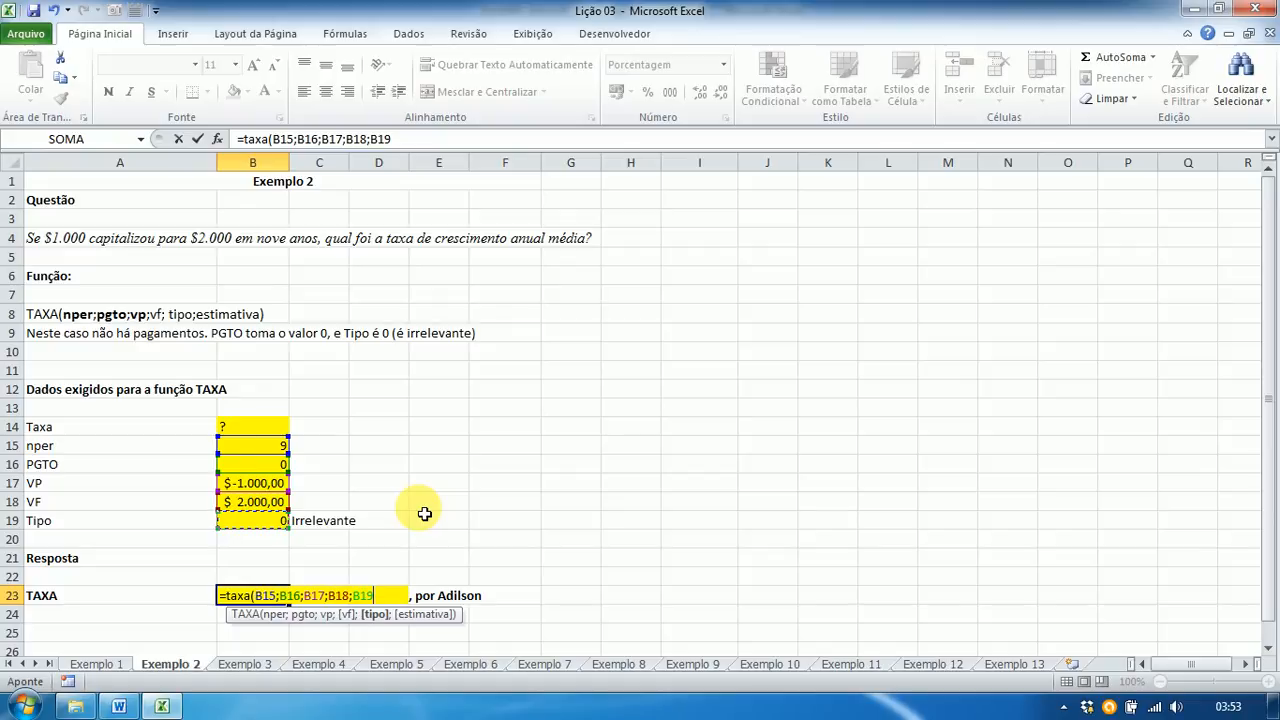
type(")")
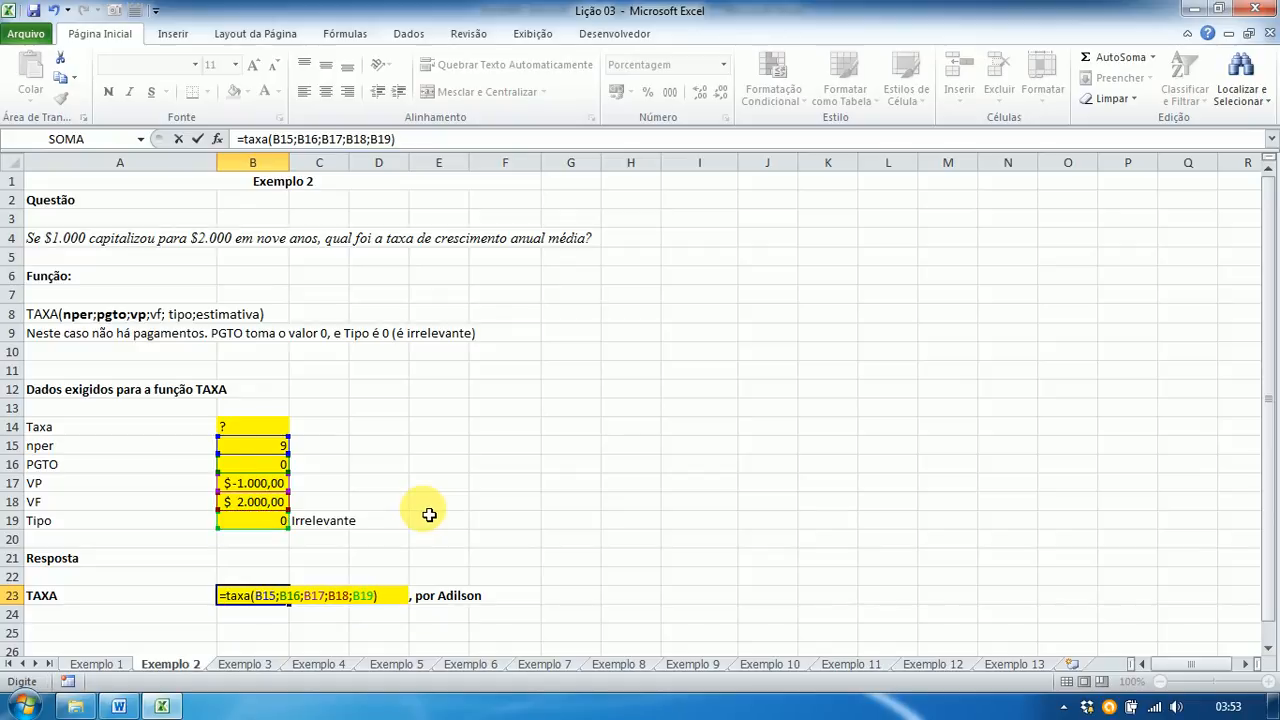
key("Return")
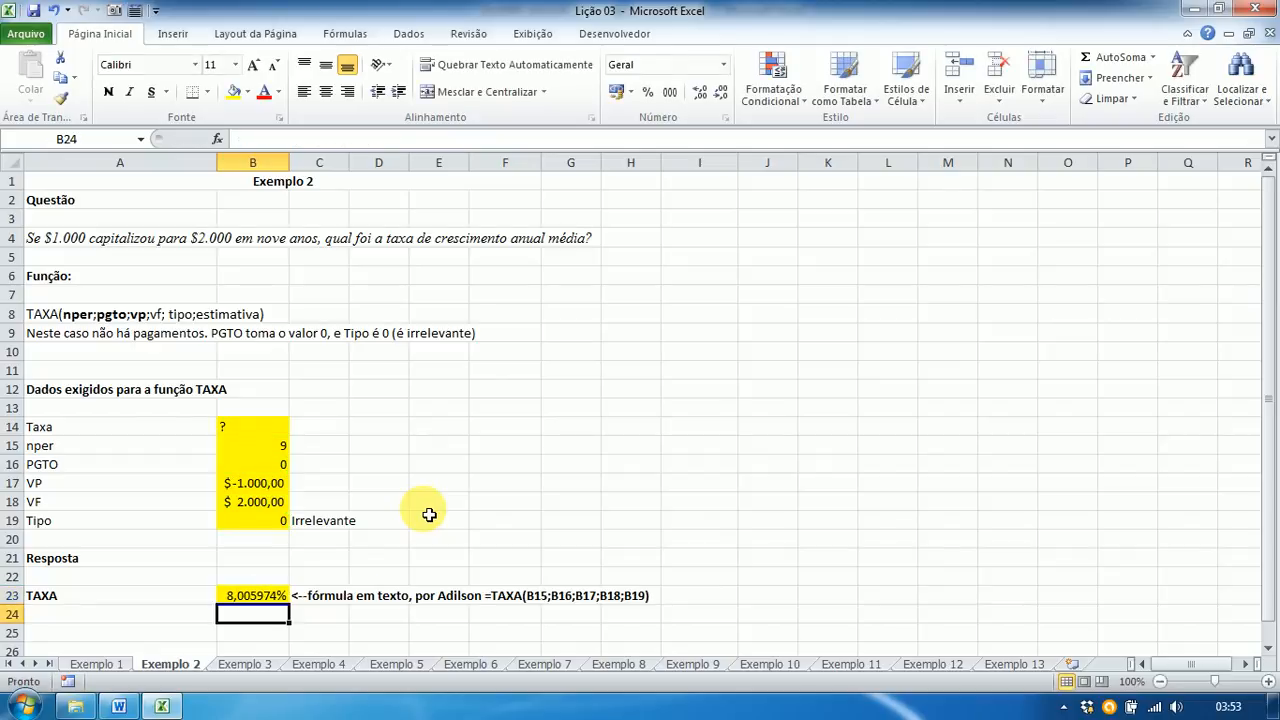
left_click(250, 596)
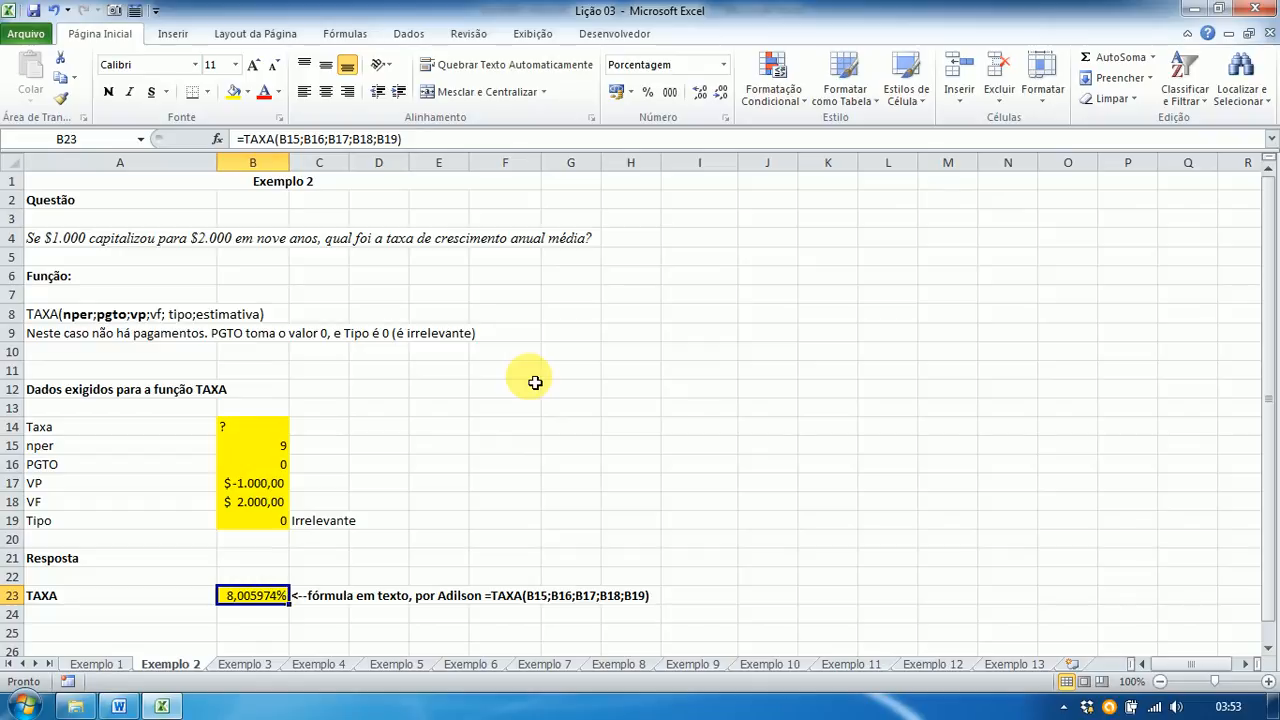
key("alt+Tab")
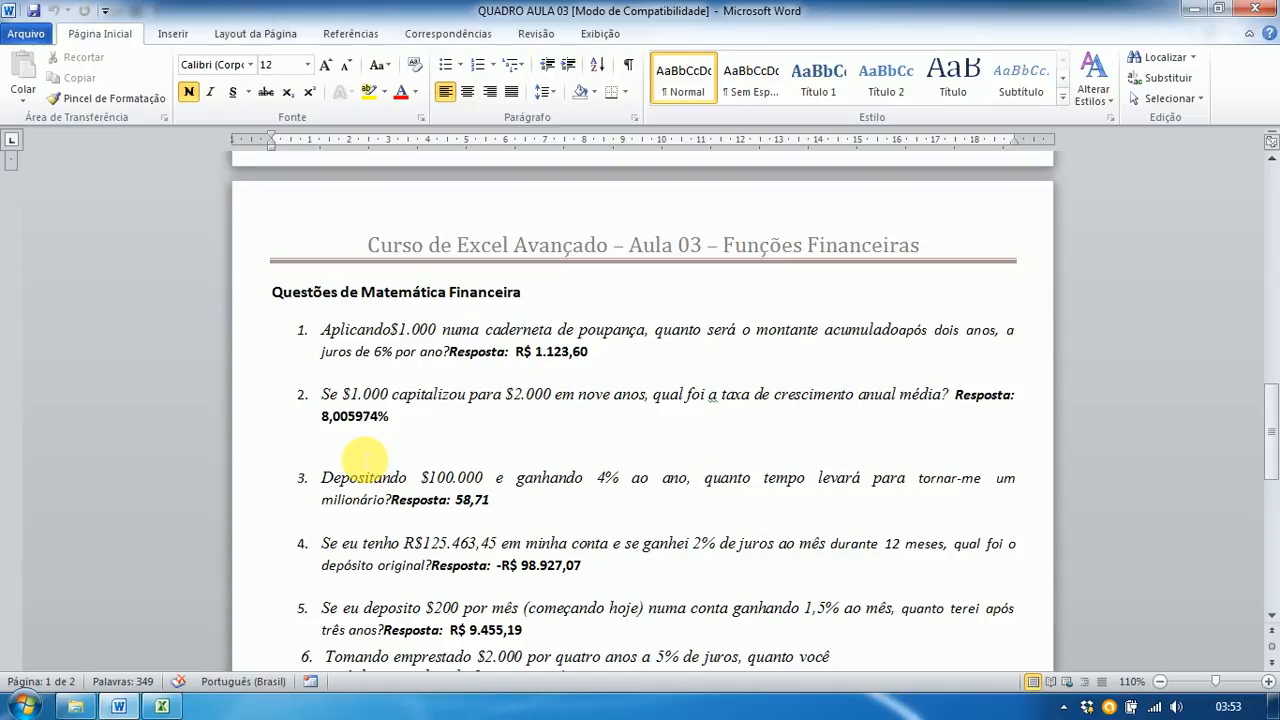
key("alt+Tab")
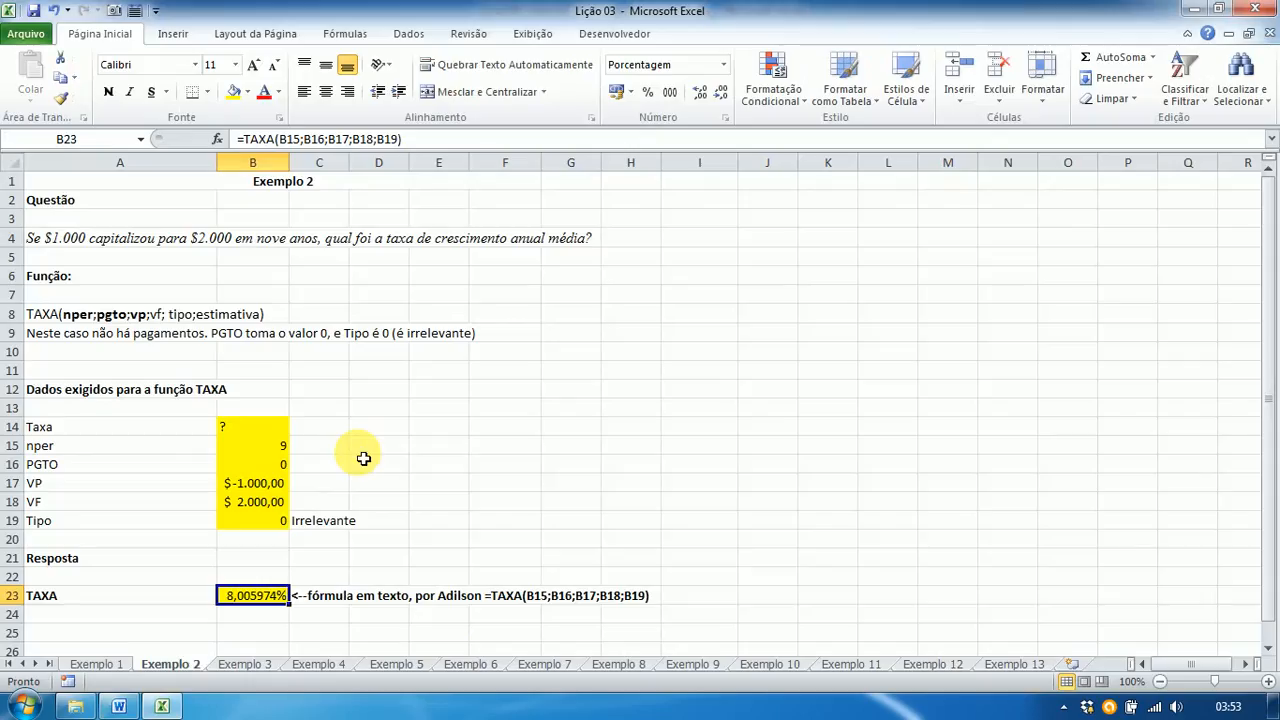
Step: Switch to the Exemplo 3 sheet and select the Taxa cell B14
left_click(243, 665)
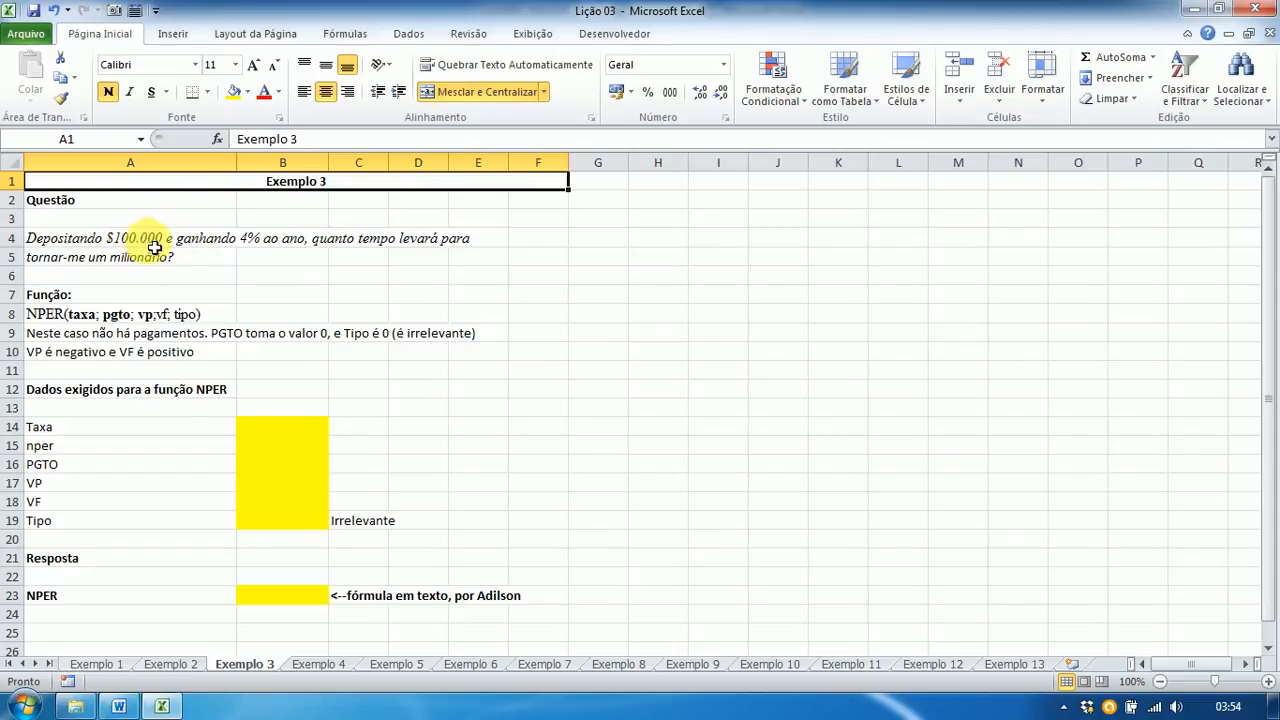
left_click(261, 435)
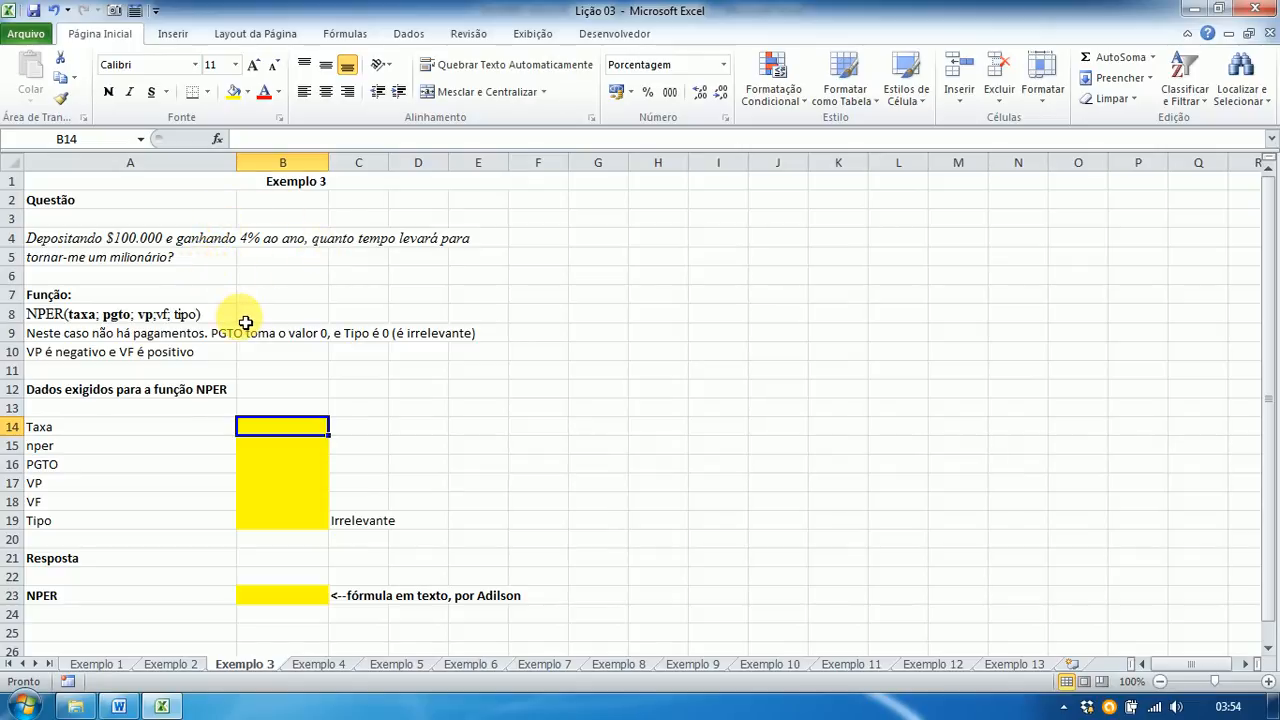
Step: Enter Taxa 4%, nper ? and PGTO 0 in B14:B16
type("4%")
key("Return")
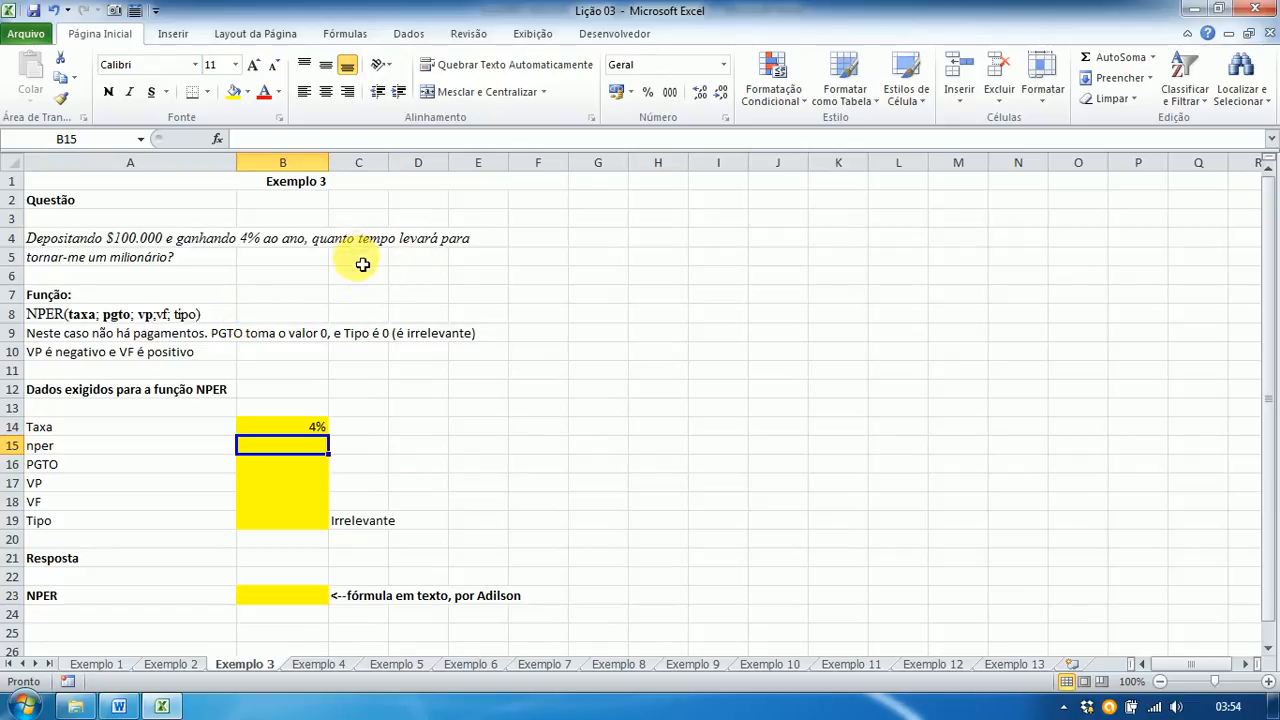
type("?")
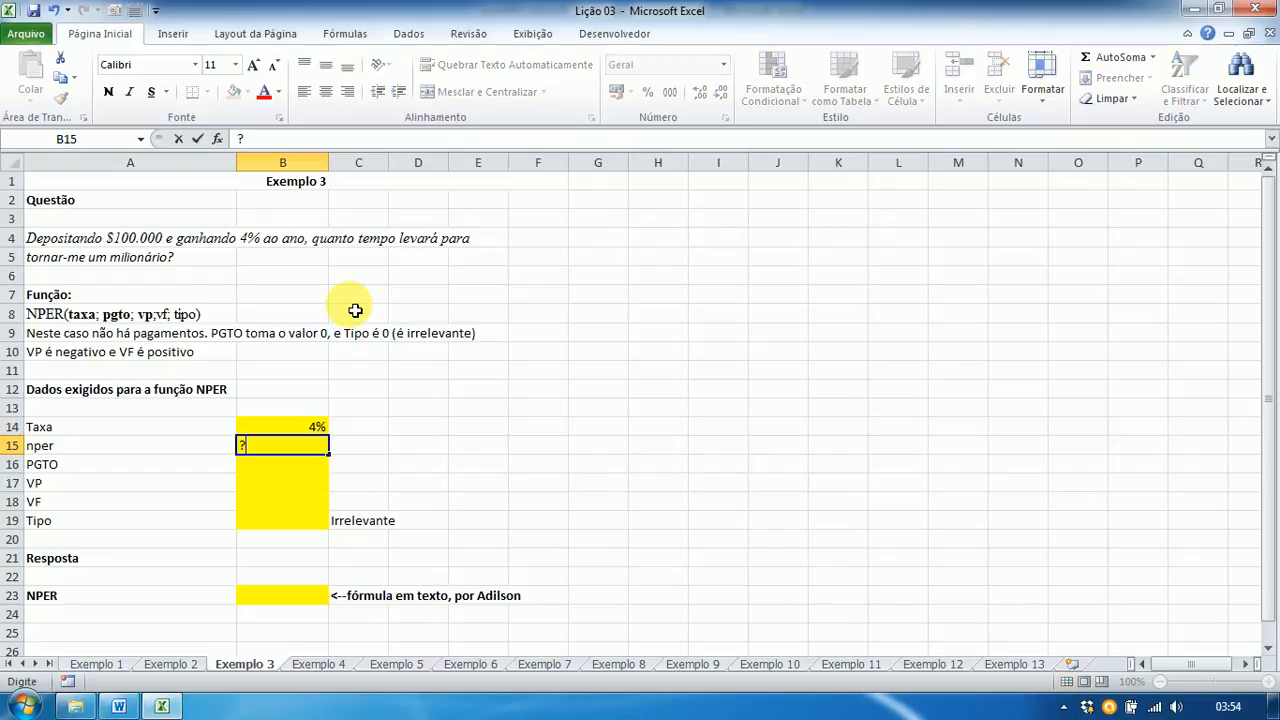
key("Return")
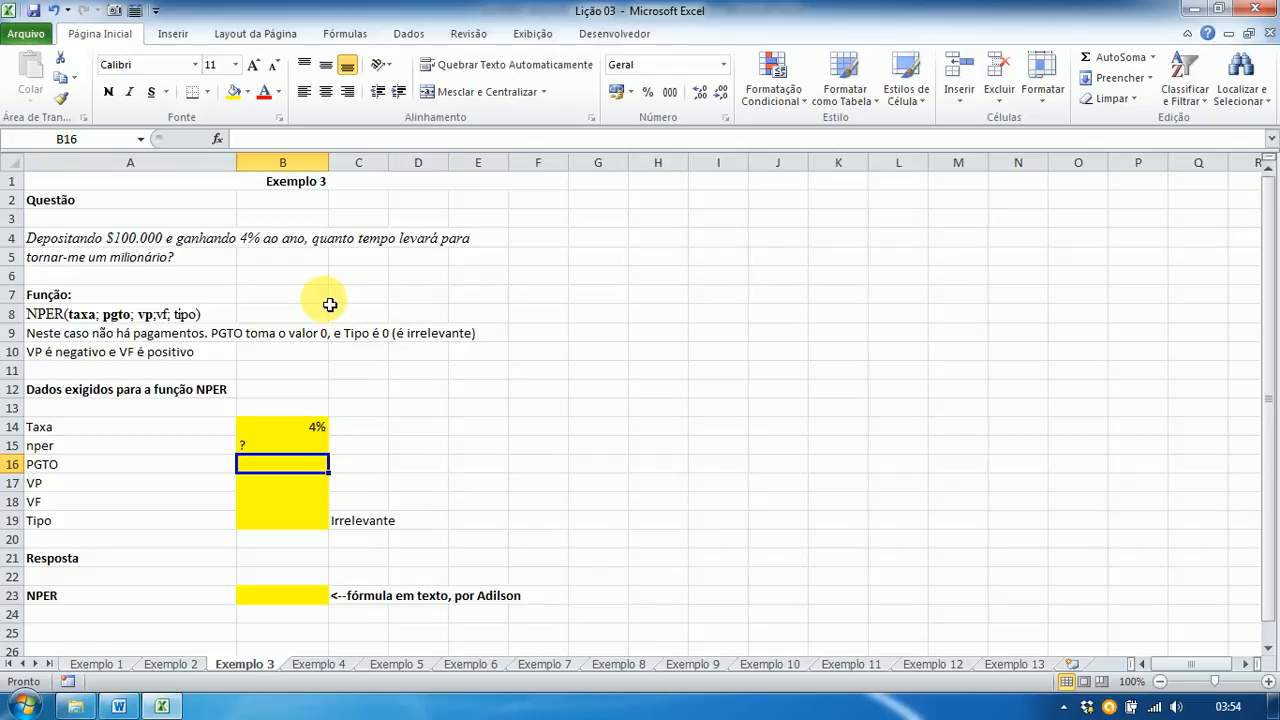
type("0")
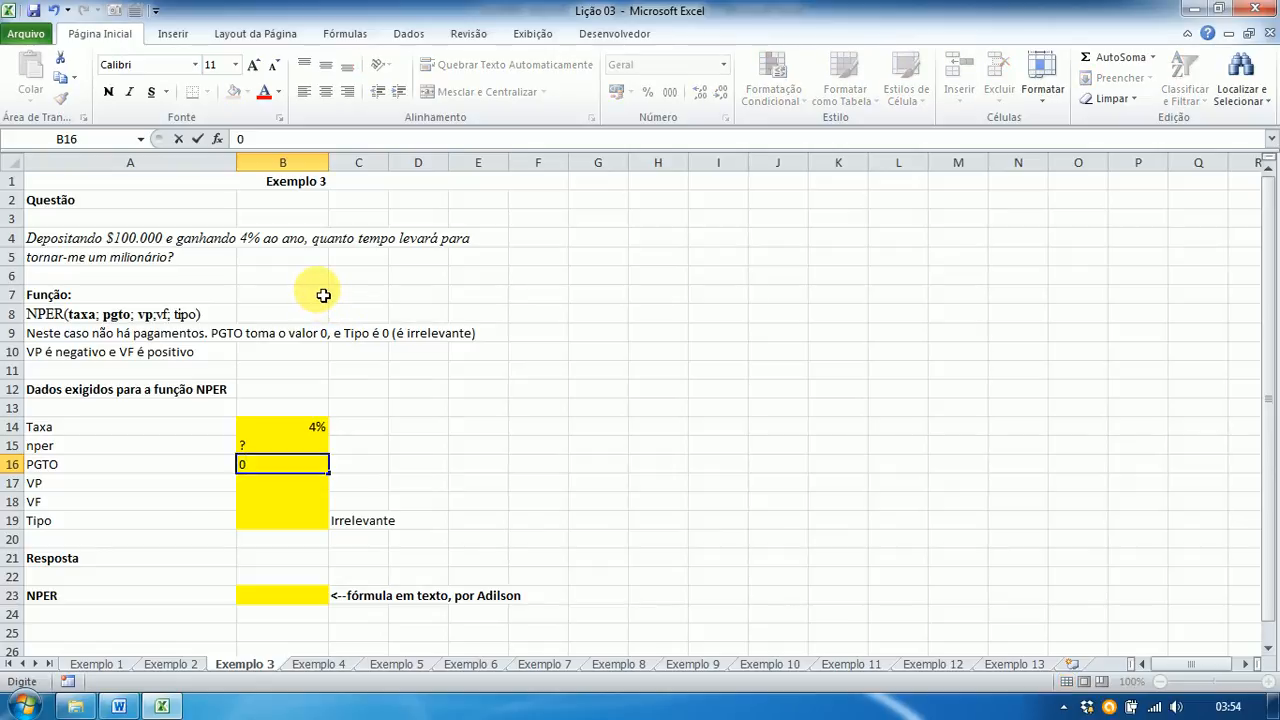
key("Return")
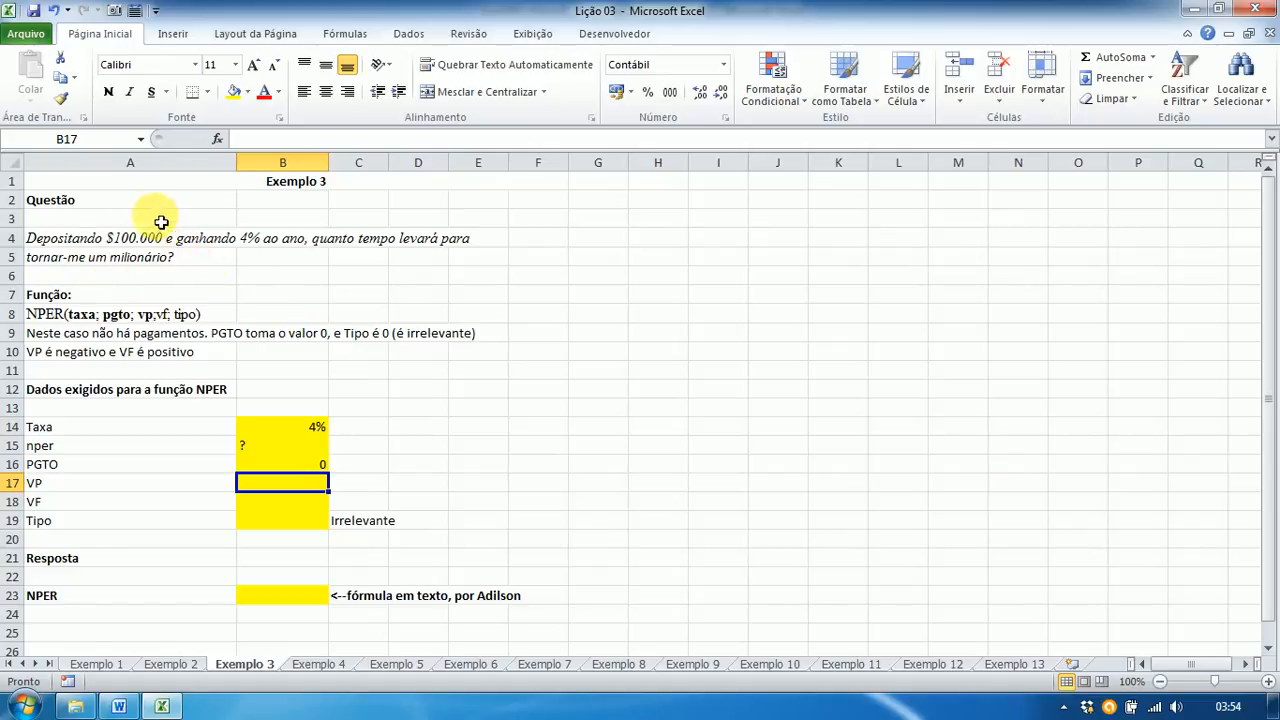
Step: Enter VP -100.000, VF 1.000.000 and Tipo 0, then select answer cell B23
type("-")
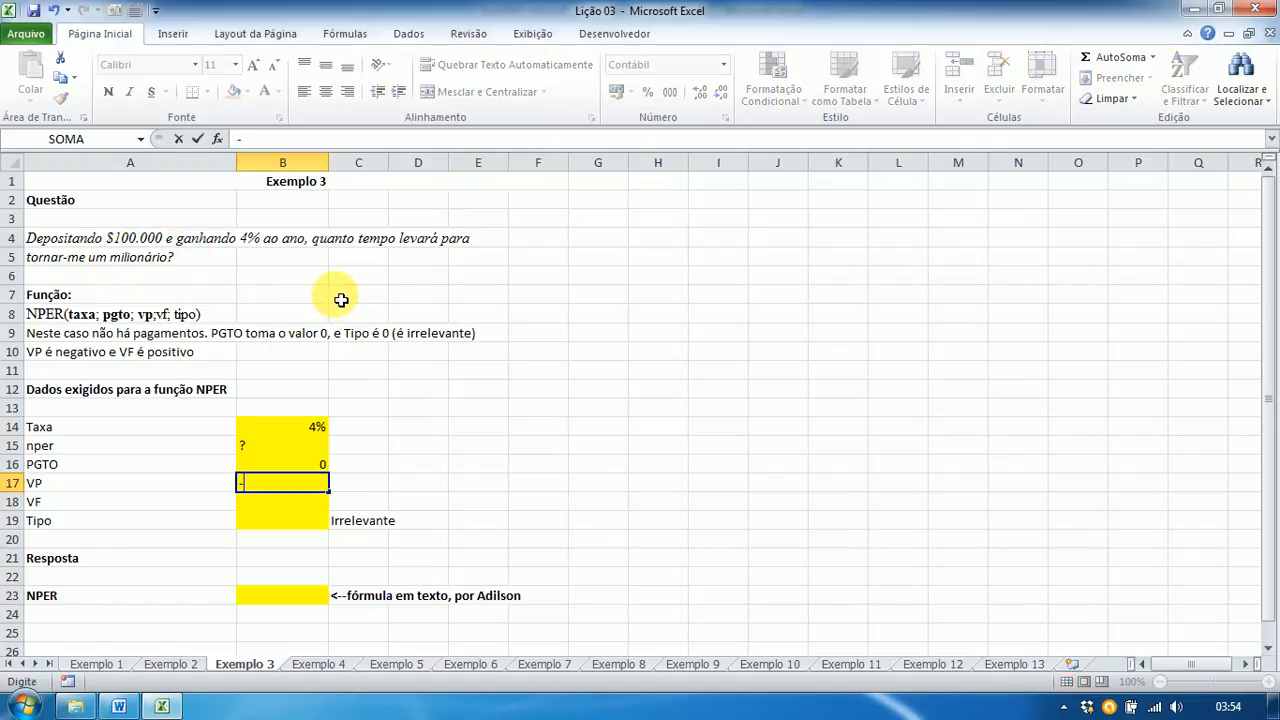
type("100000")
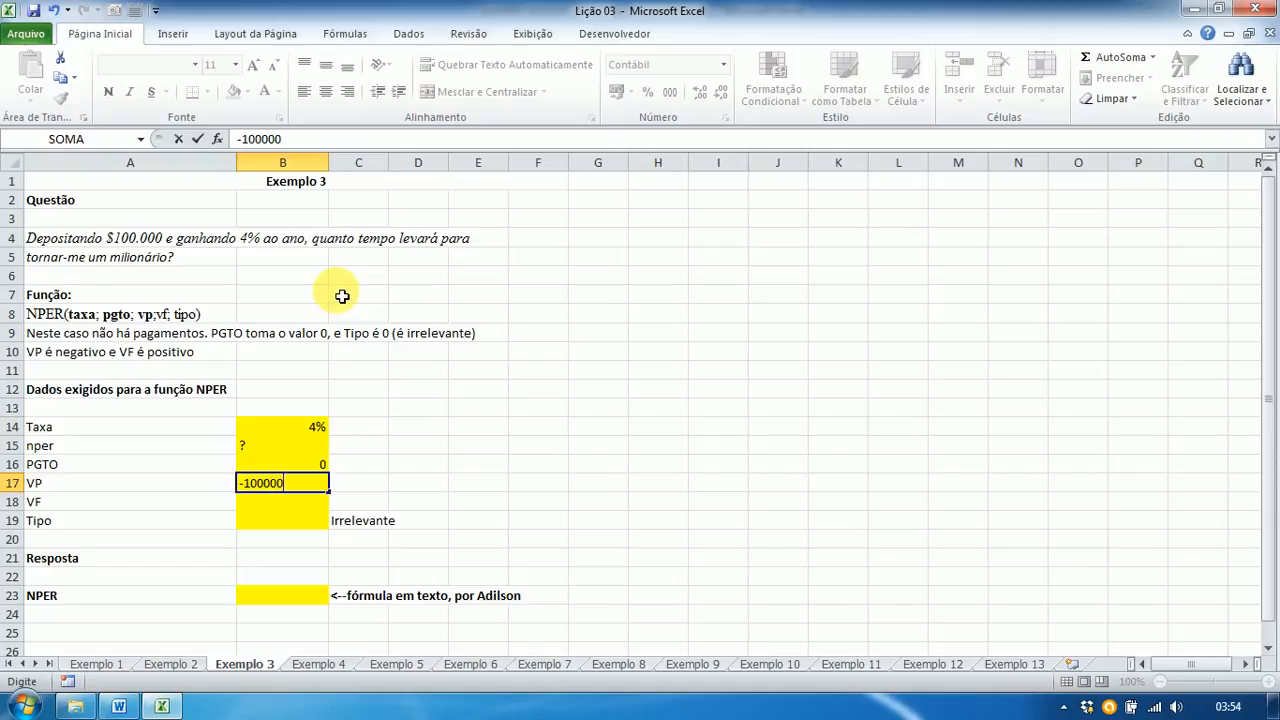
key("Return")
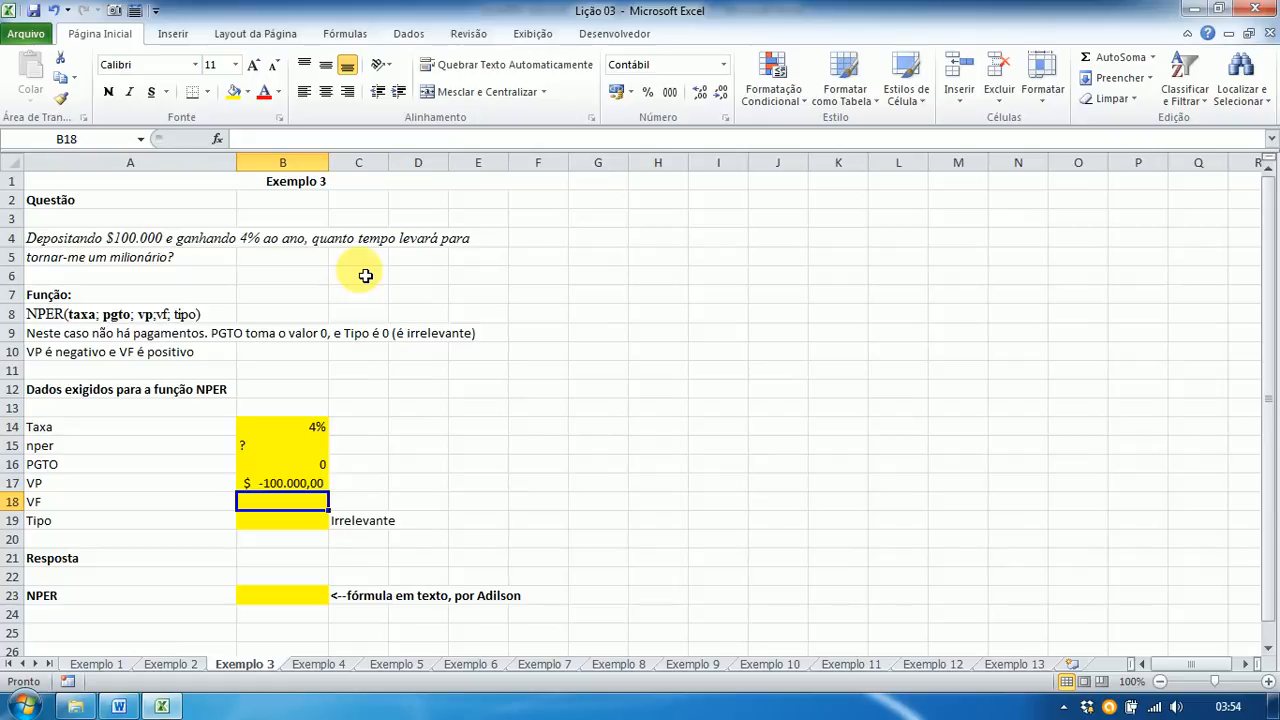
type("1000000")
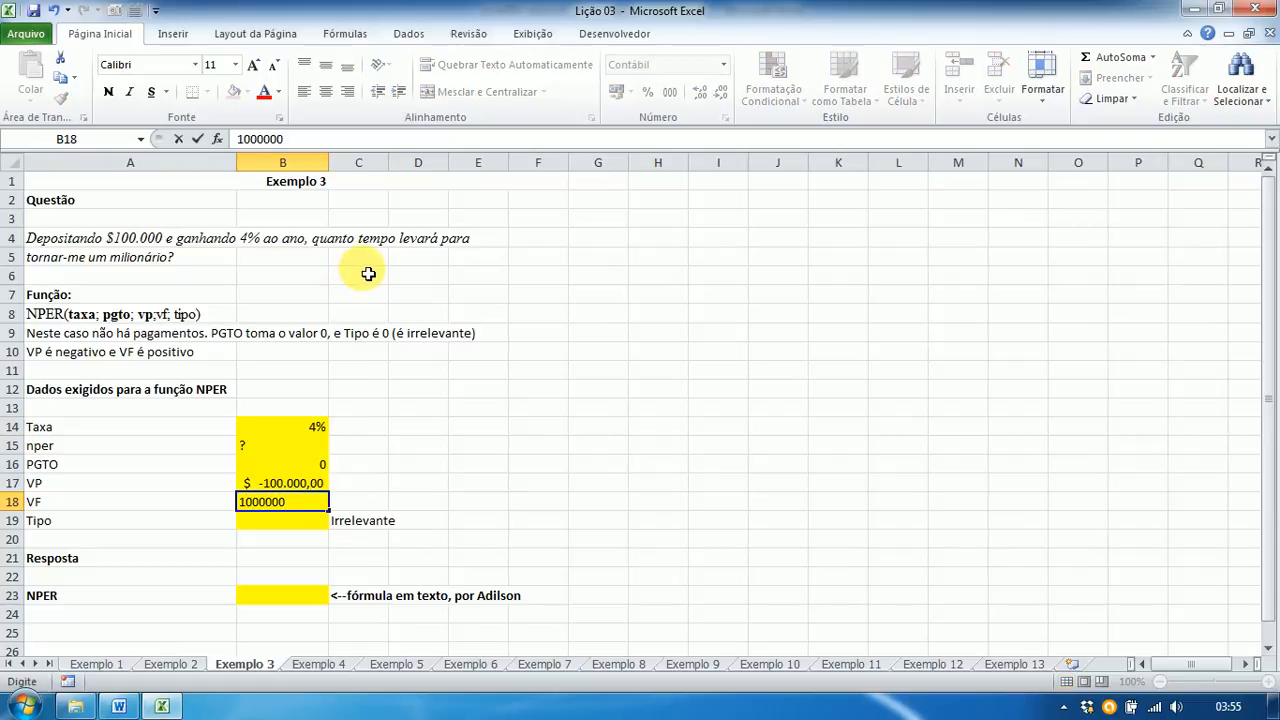
key("Return")
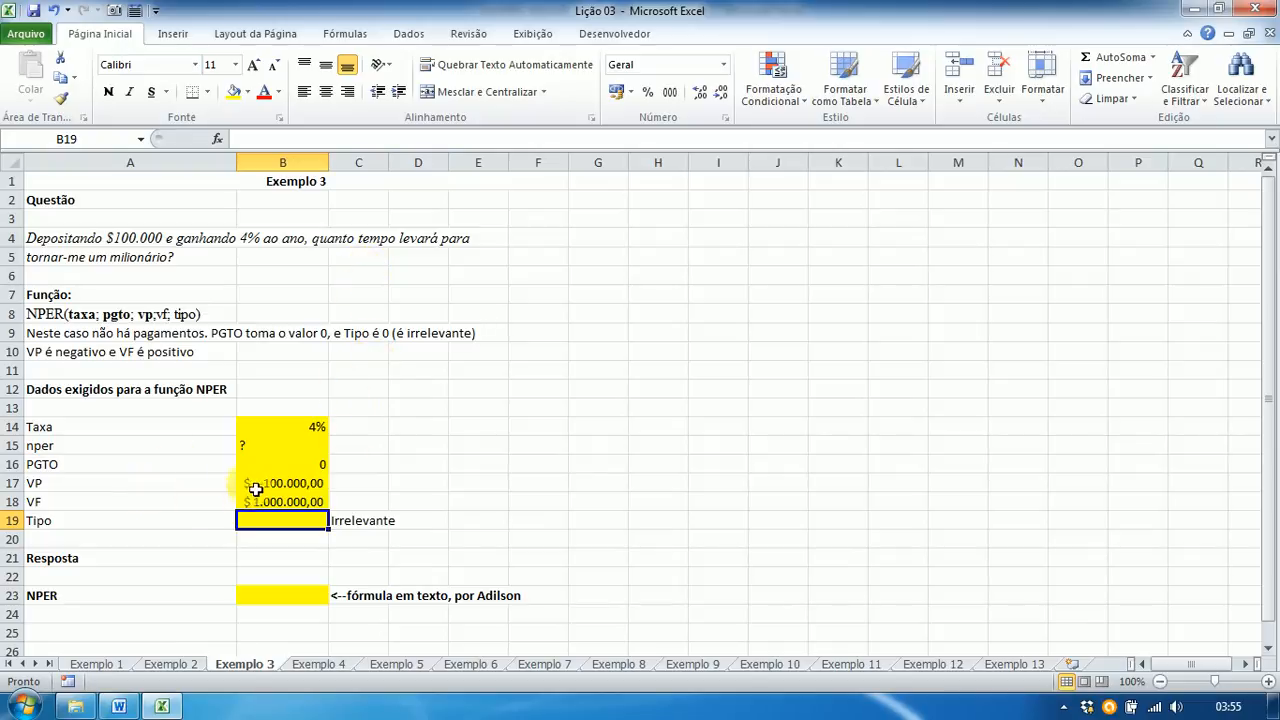
type("0")
key("Return")
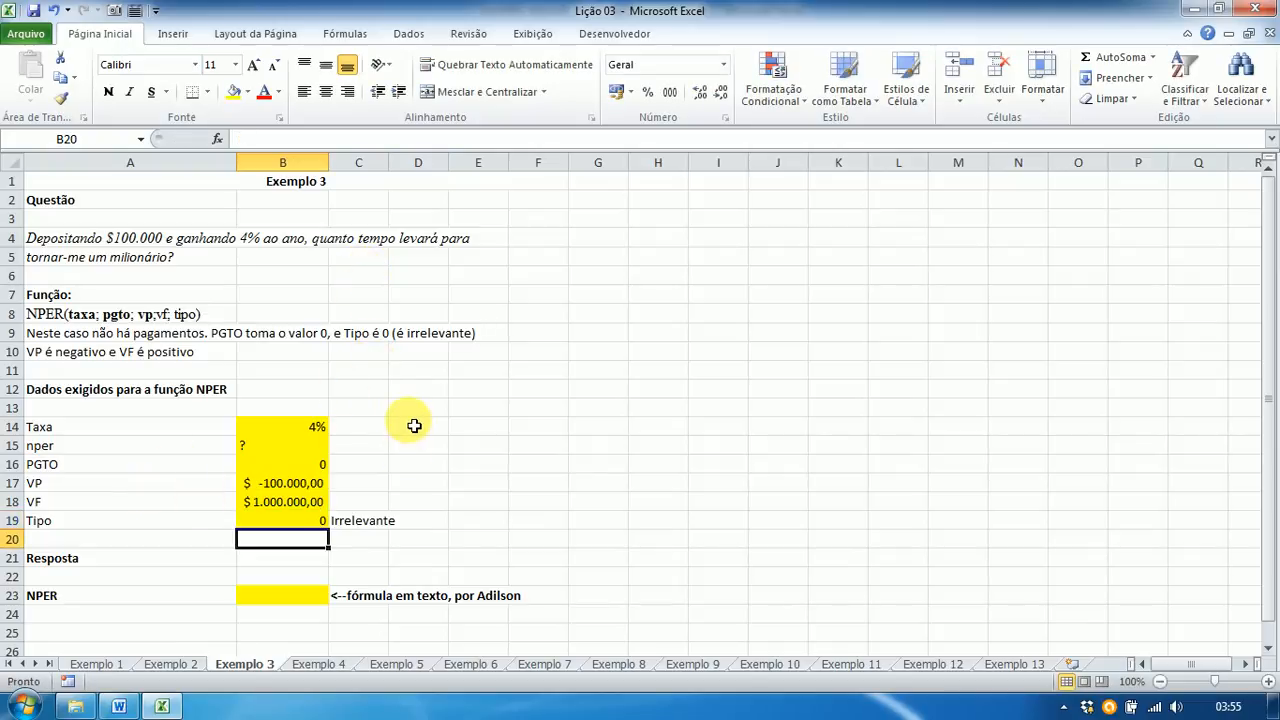
left_click(277, 600)
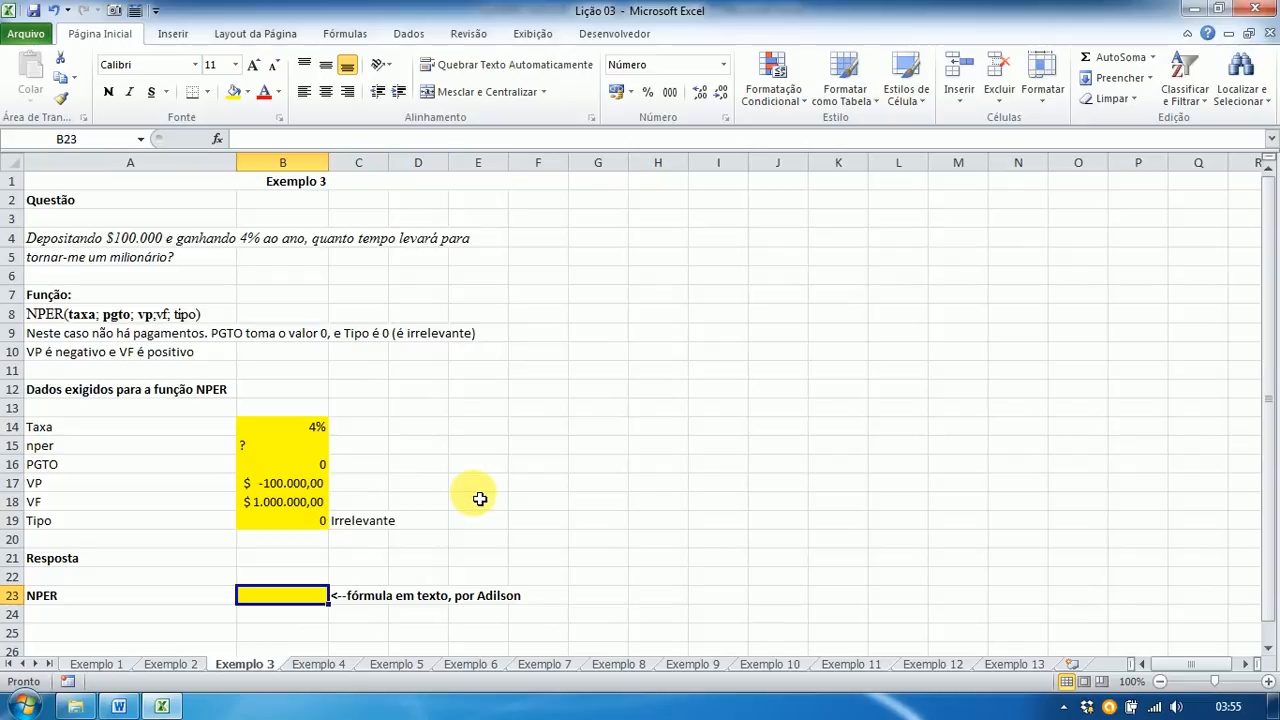
Step: Enter =NPER(B14;B16;B17;B18;B19) in B23, returning 58,71 years
type("=nper")
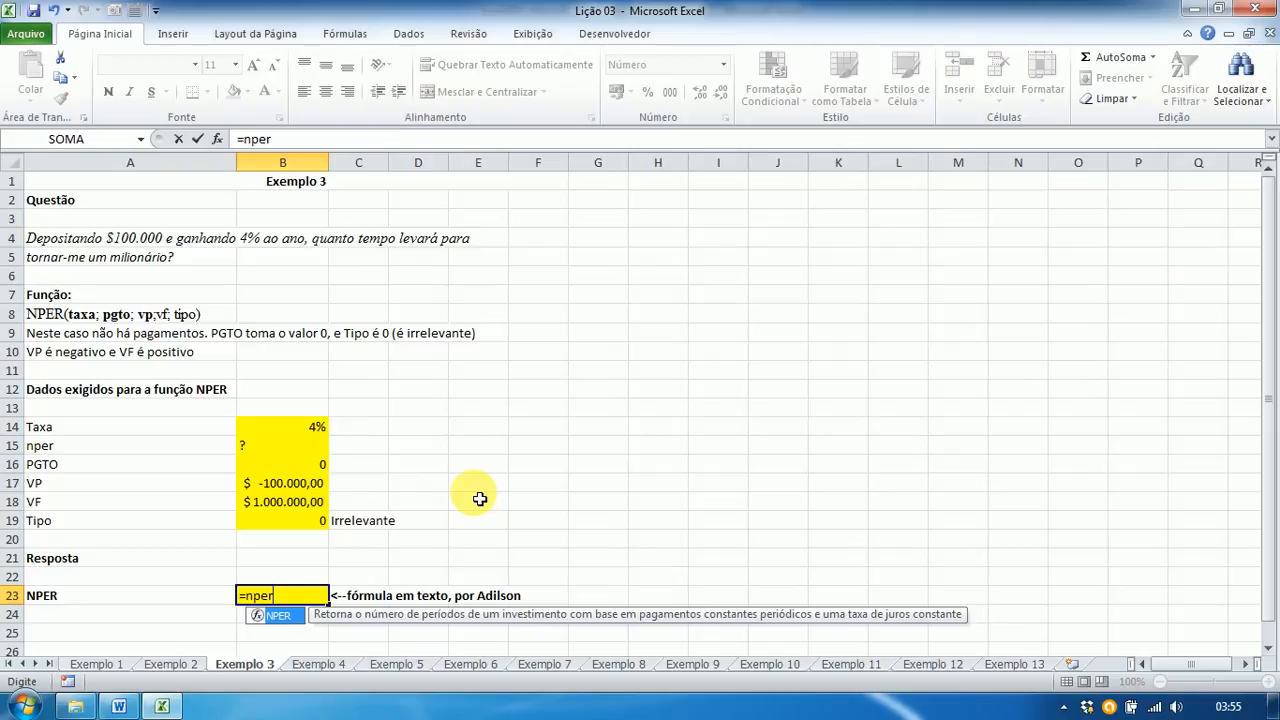
type("(")
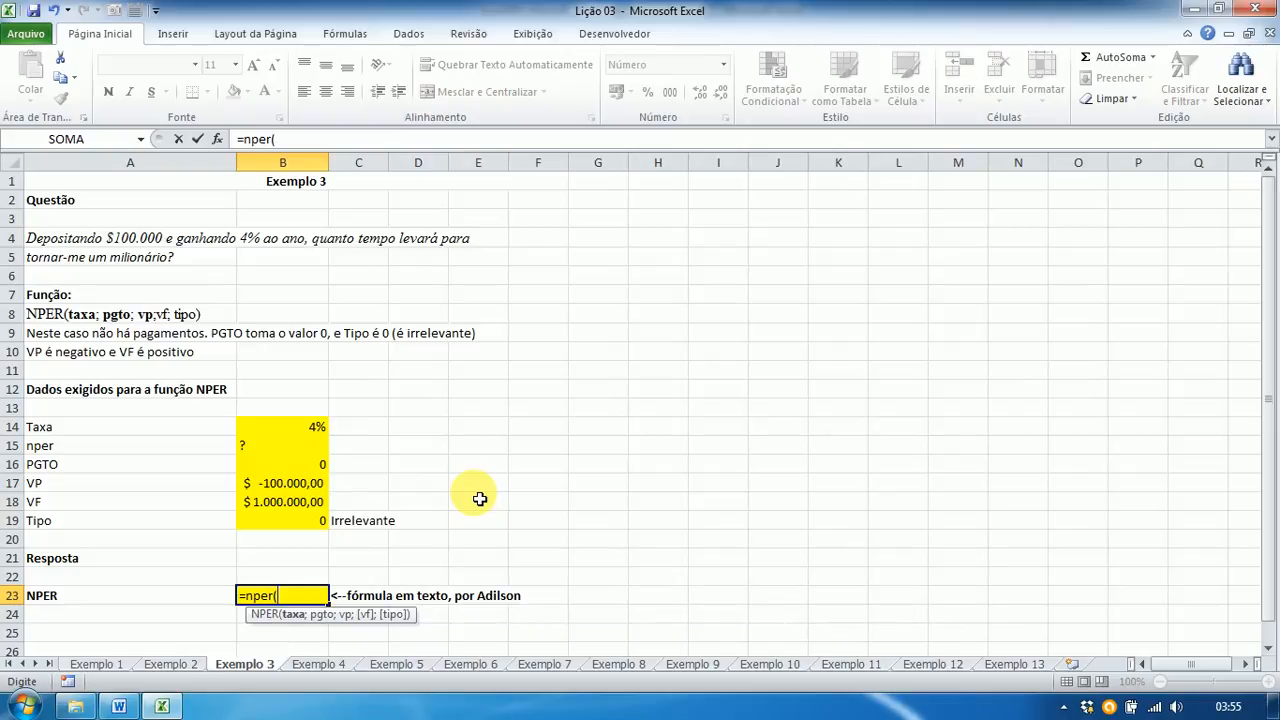
left_click(297, 428)
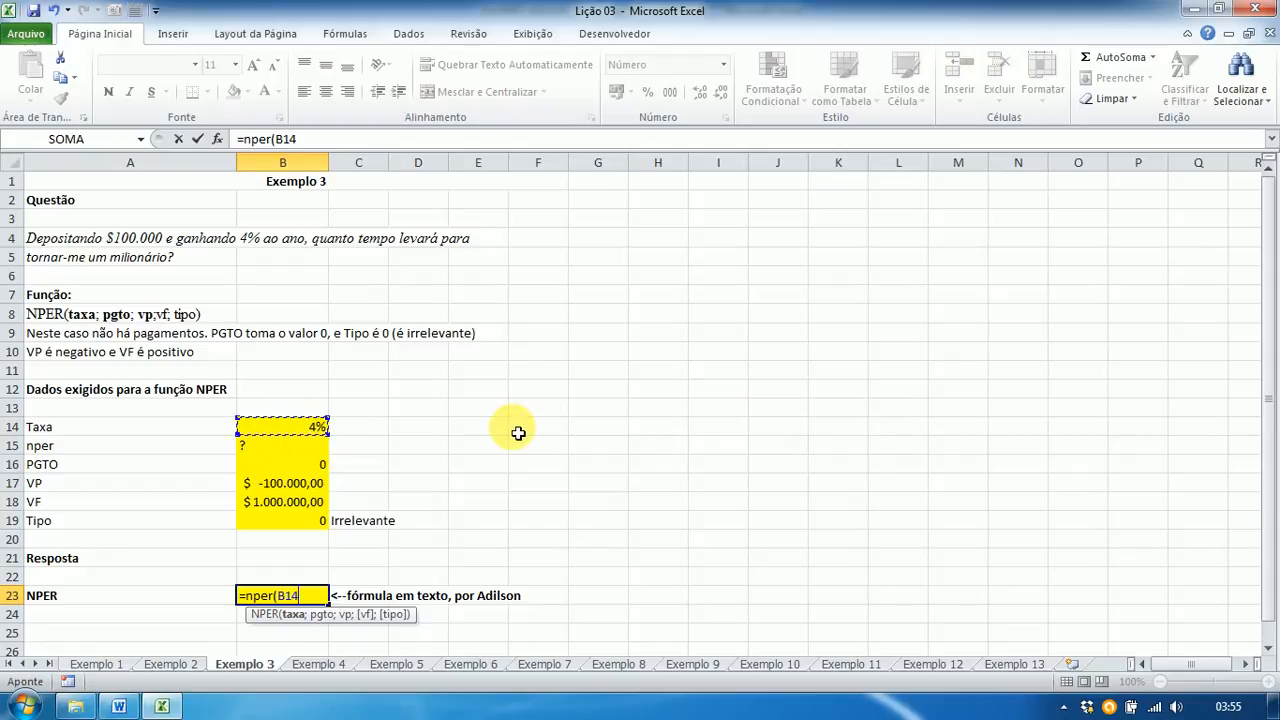
type(";")
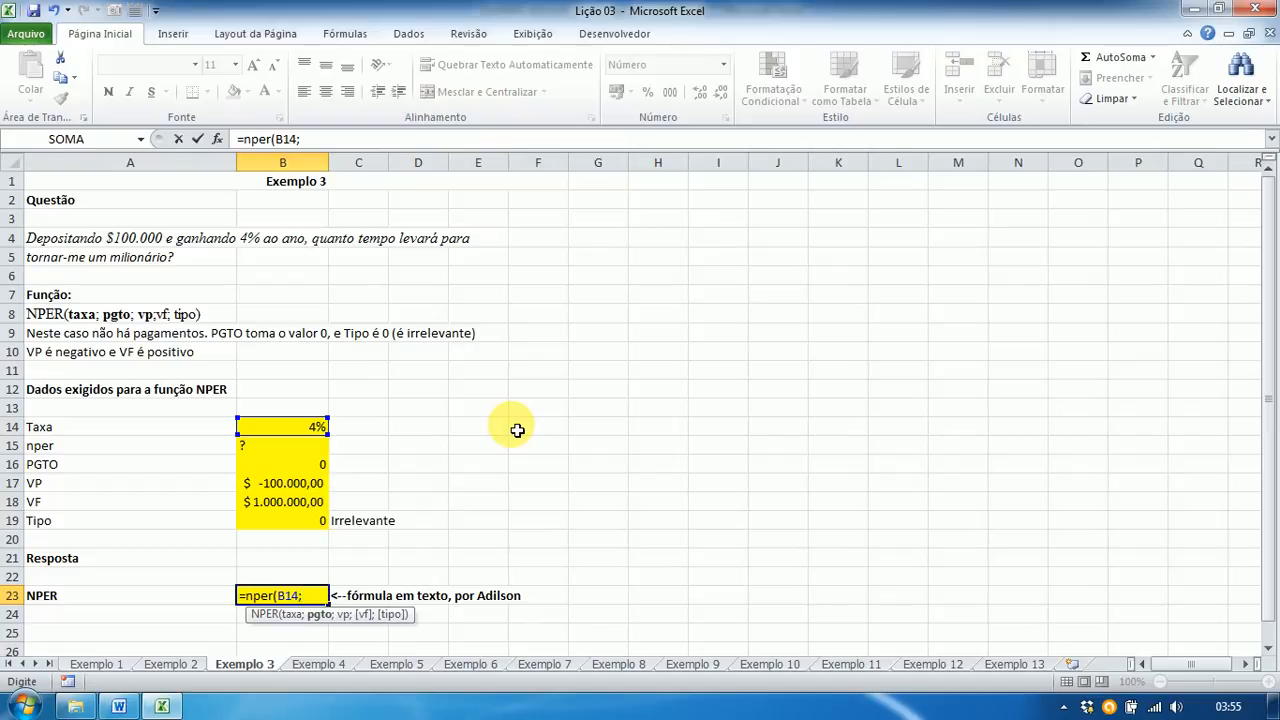
left_click(293, 466)
type(";")
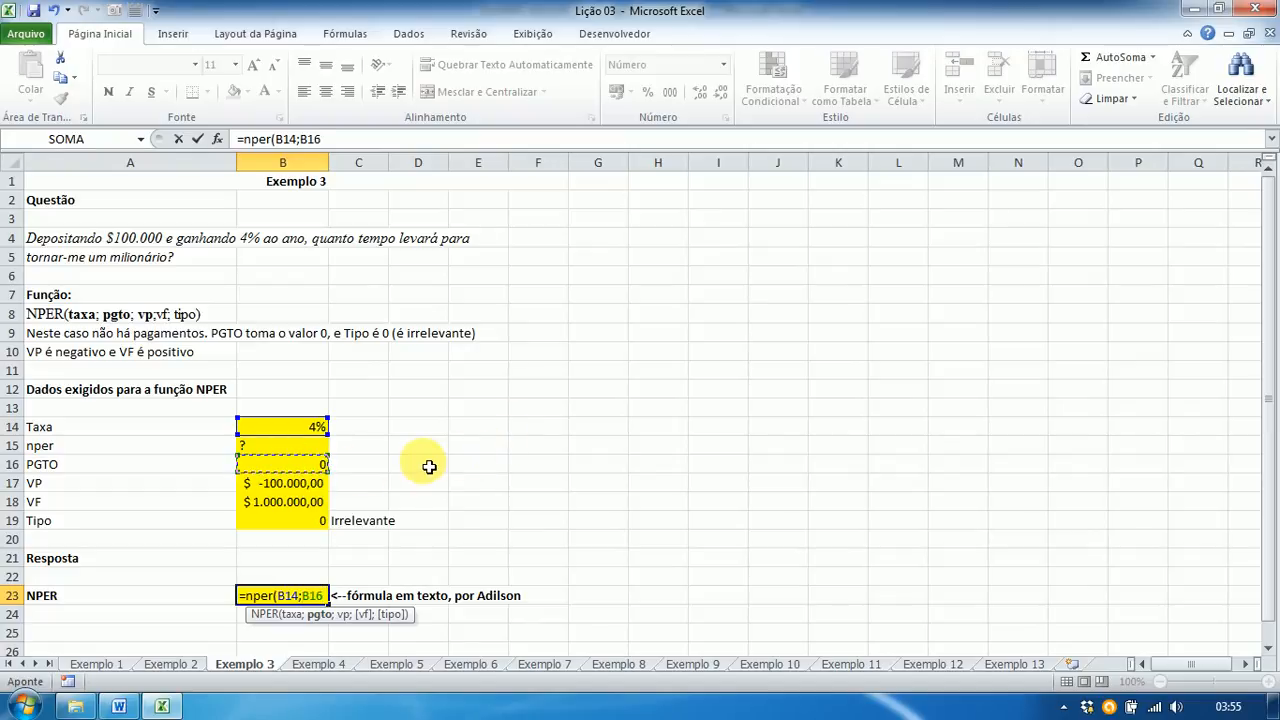
left_click(285, 485)
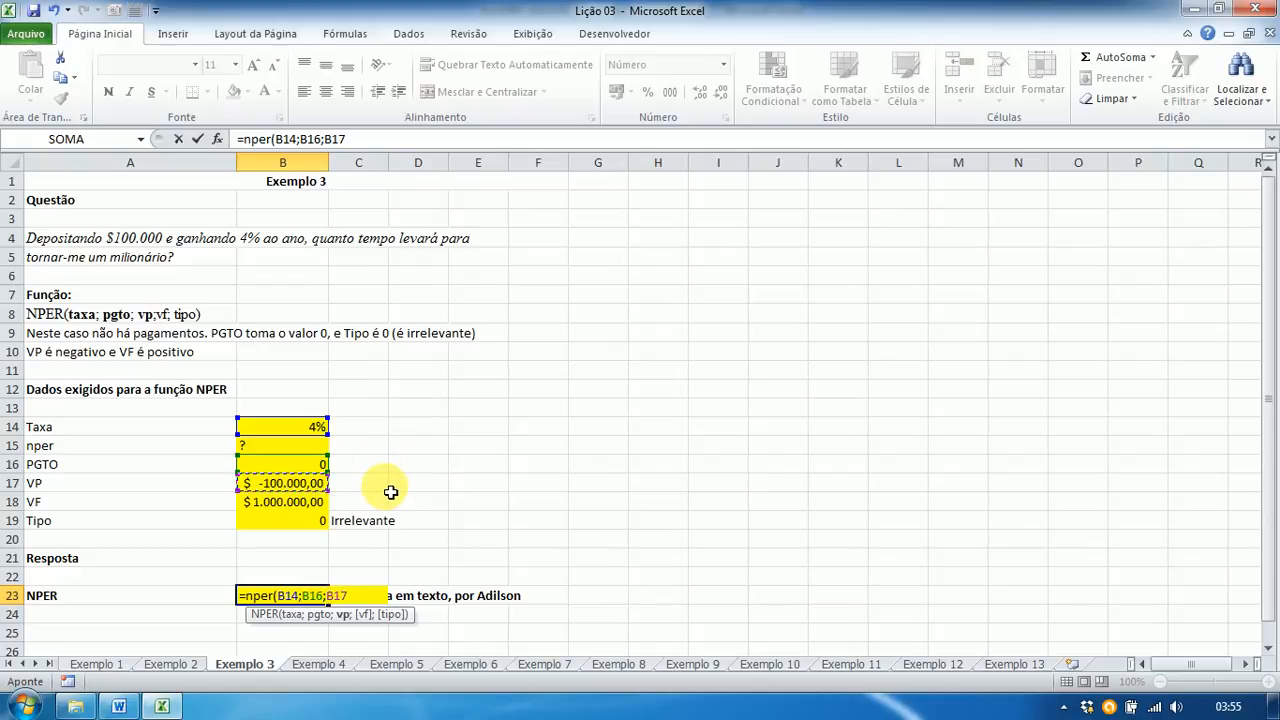
type(";")
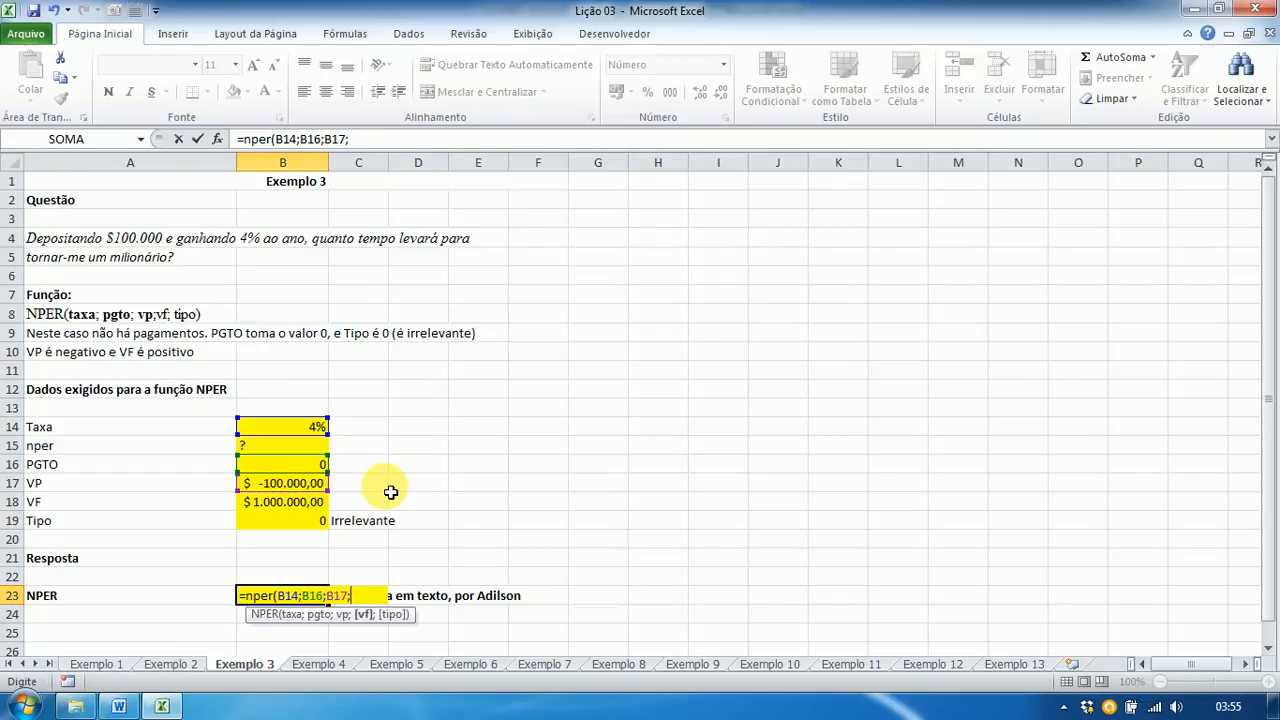
left_click(299, 511)
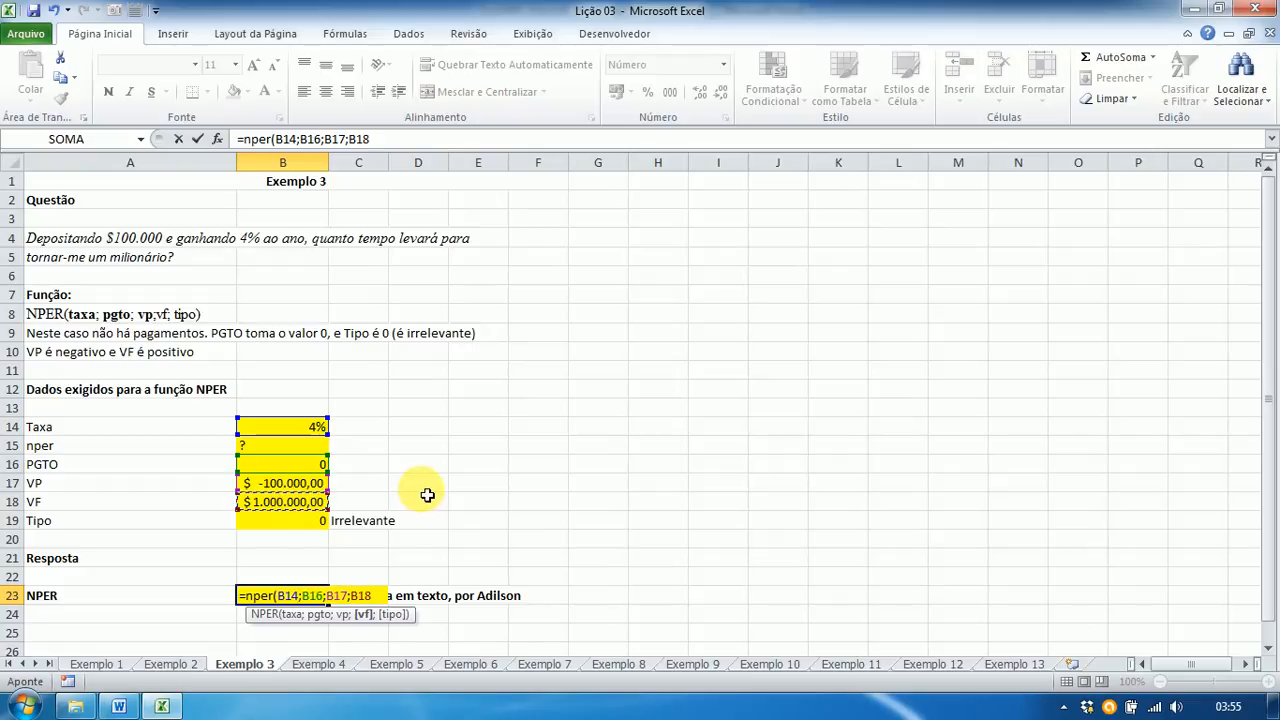
type(";")
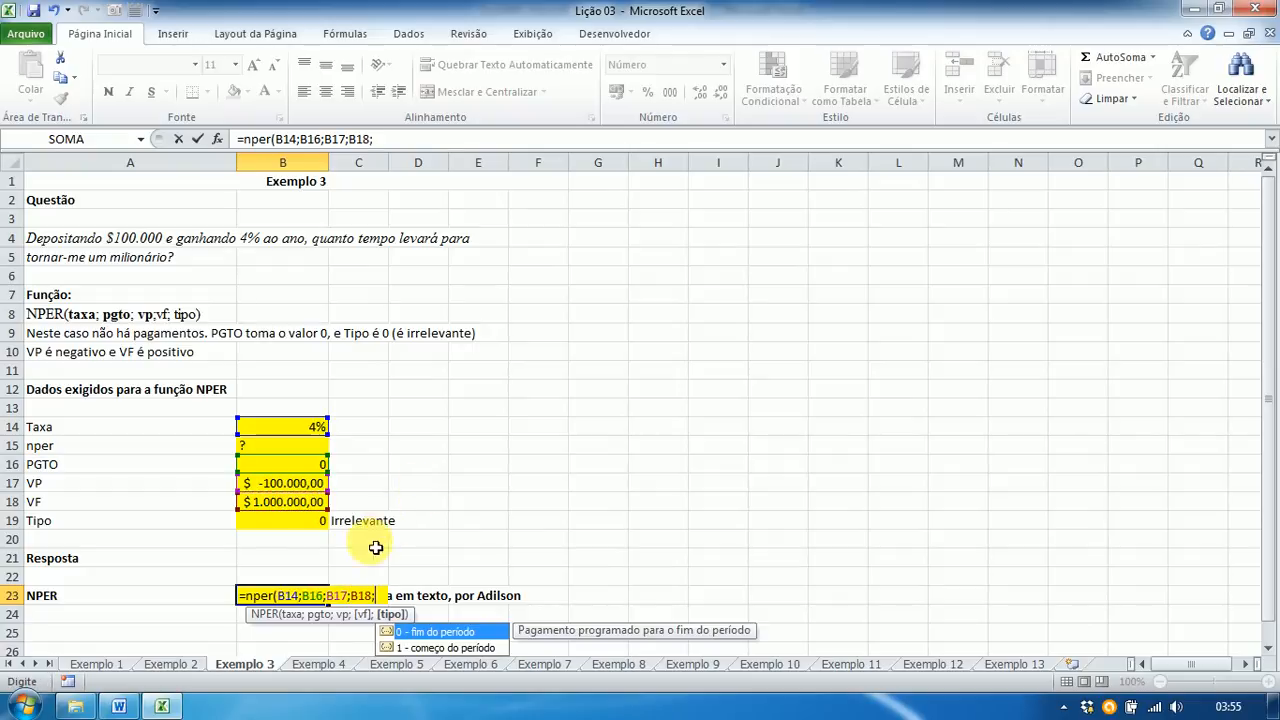
left_click(311, 528)
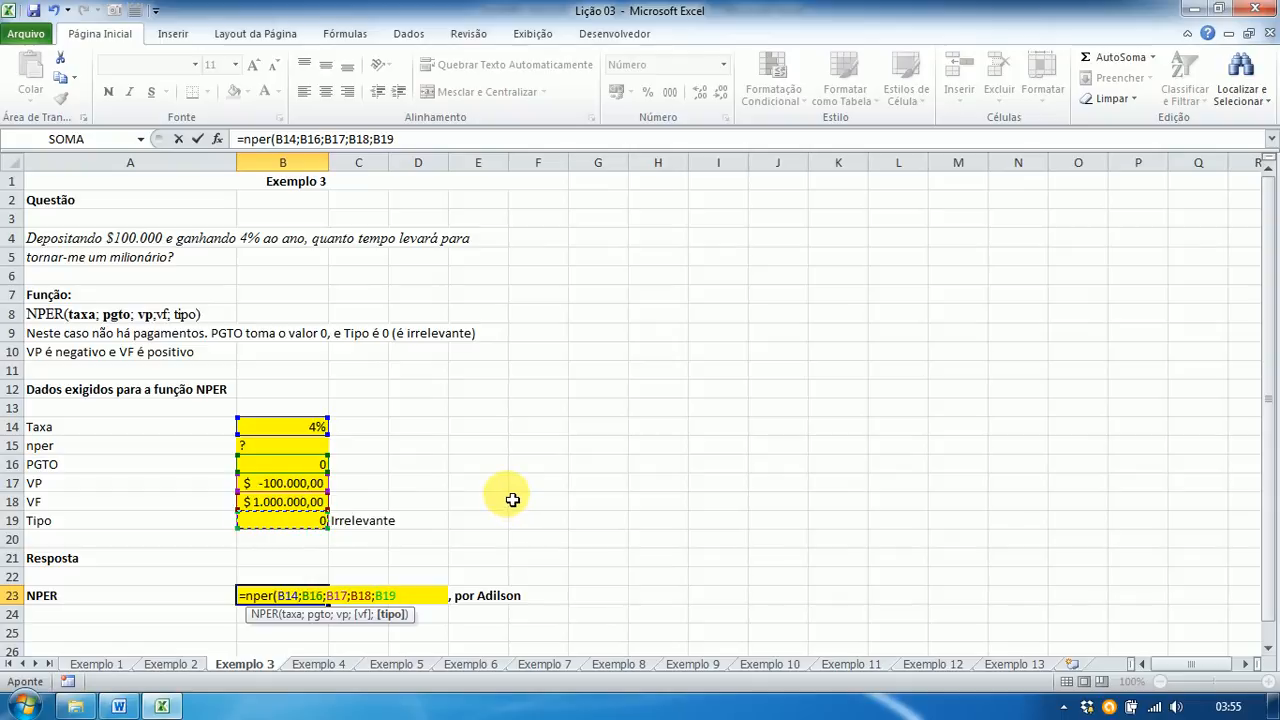
type(")")
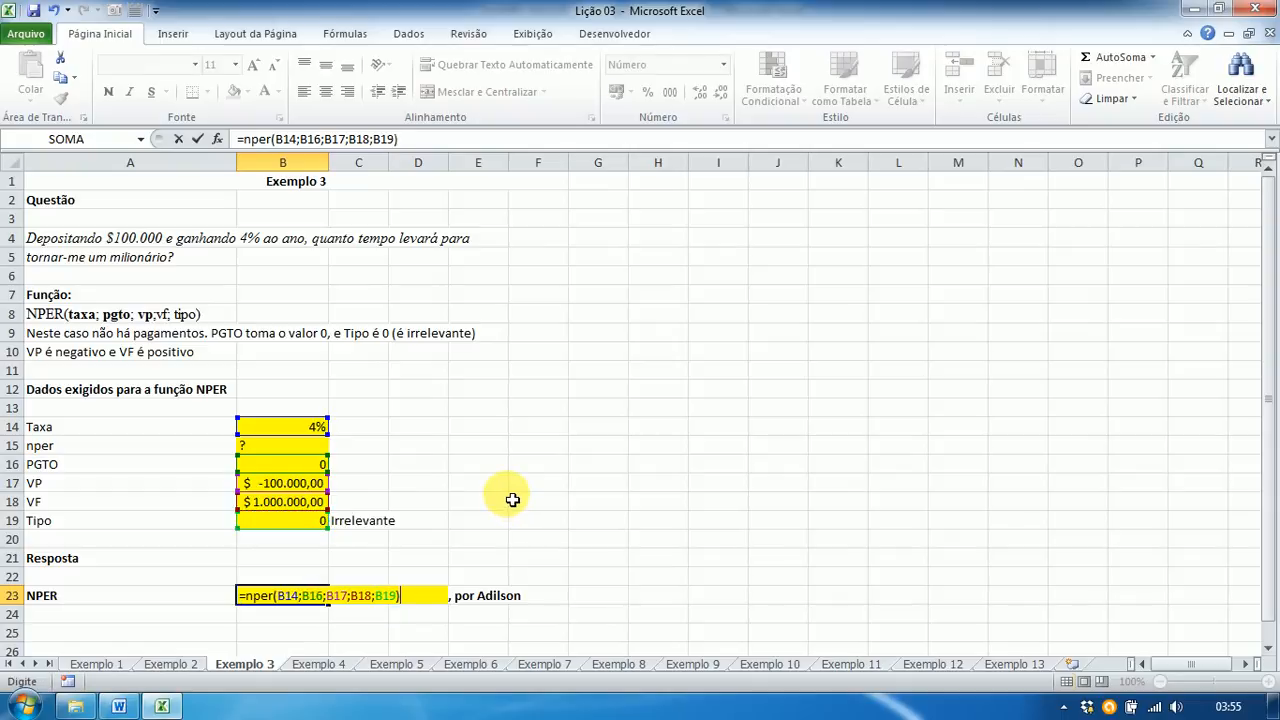
key("Return")
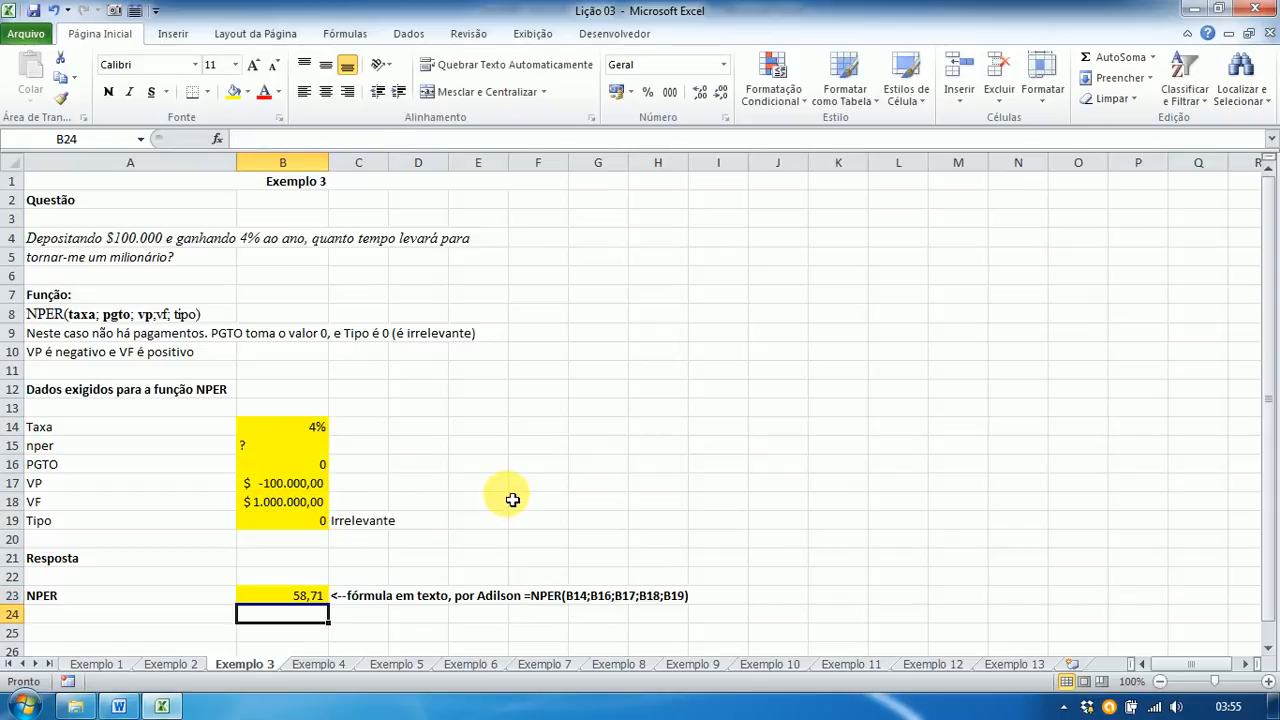
Step: Compare B23's 58,71 result with question 3's answer in the Word answer key
left_click(297, 605)
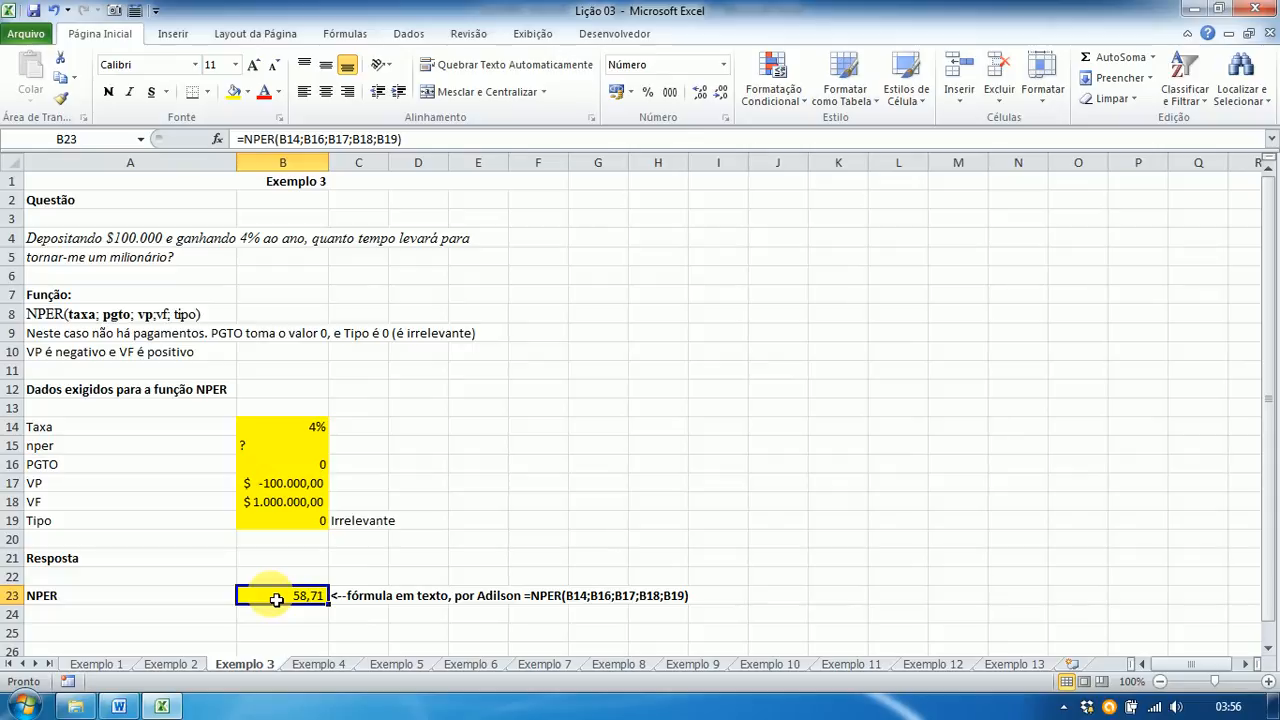
key("alt+Tab")
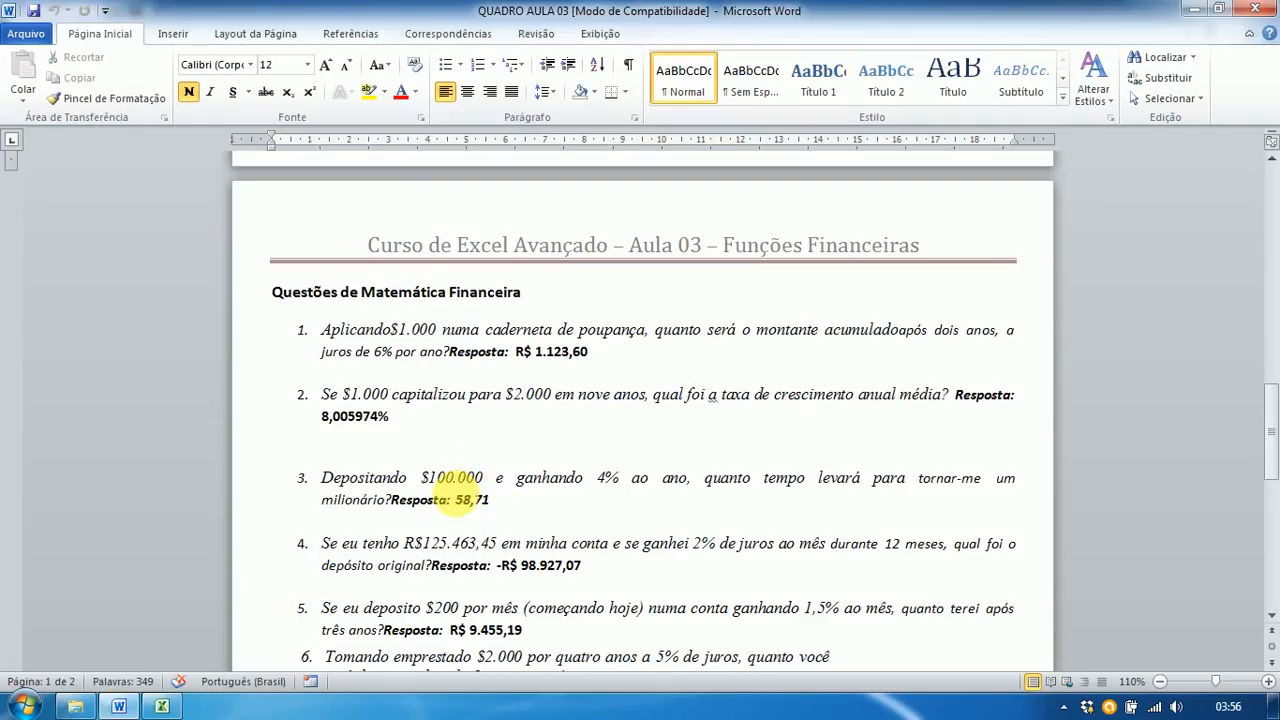
key("alt+Tab")
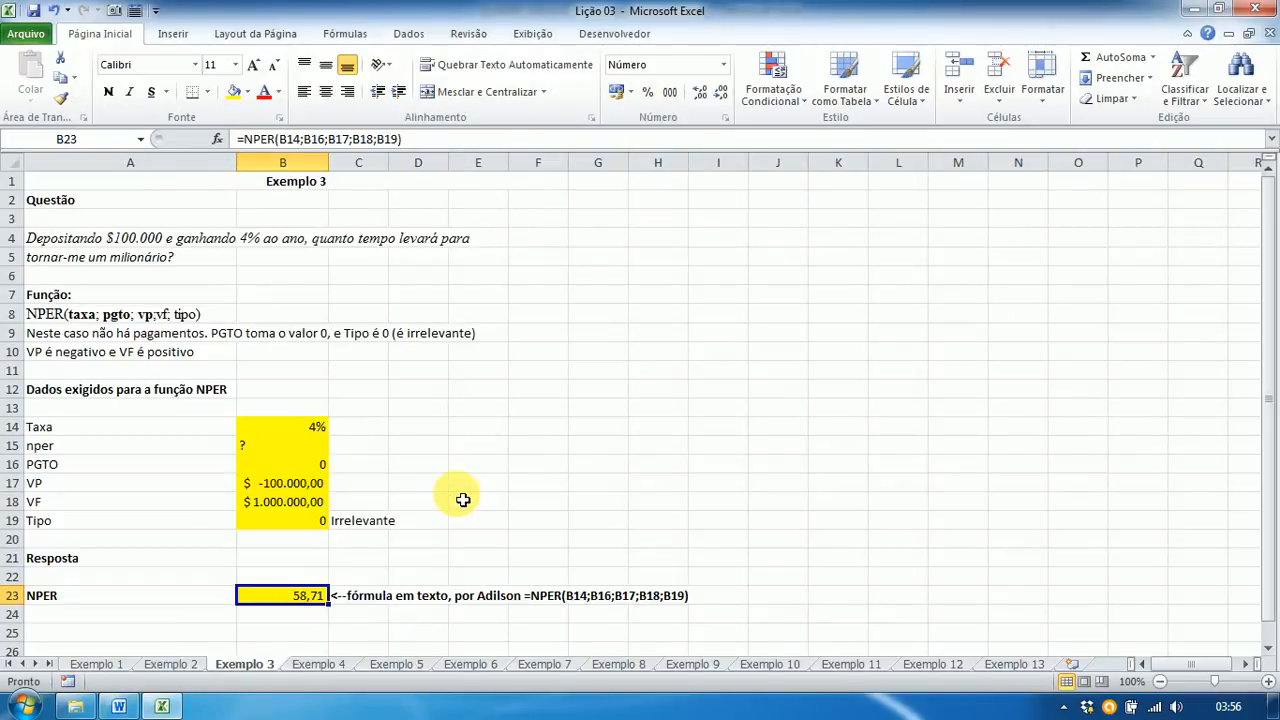
Step: Switch to the Exemplo 4 sheet and select its Taxa input cell B14
left_click(320, 665)
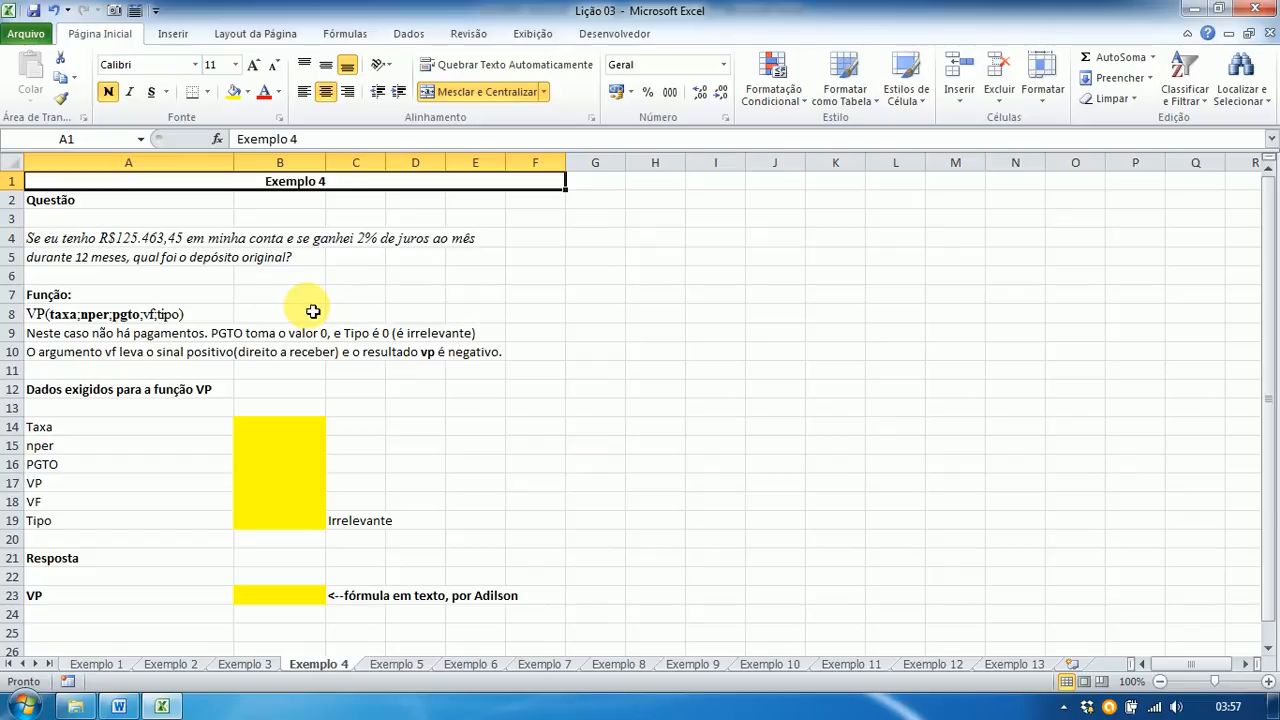
left_click(285, 434)
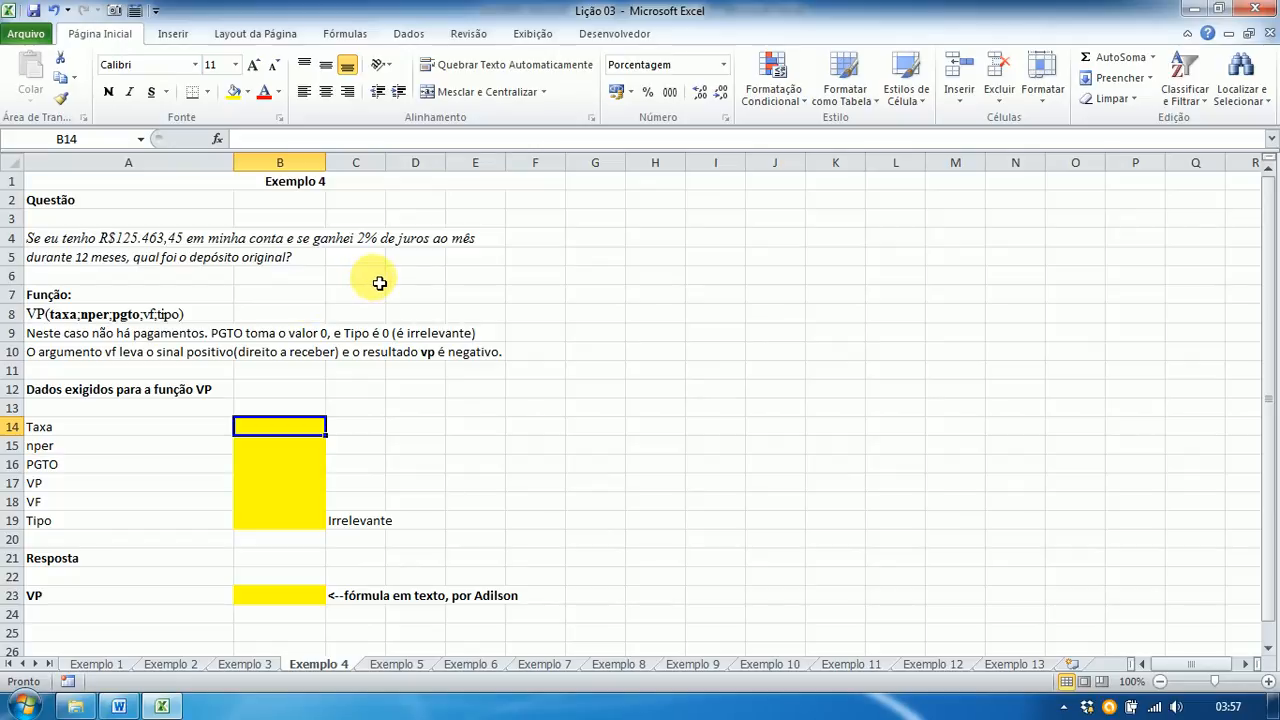
Step: Enter Taxa 2, nper 12 and PGTO 0 in B14:B16
type("2")
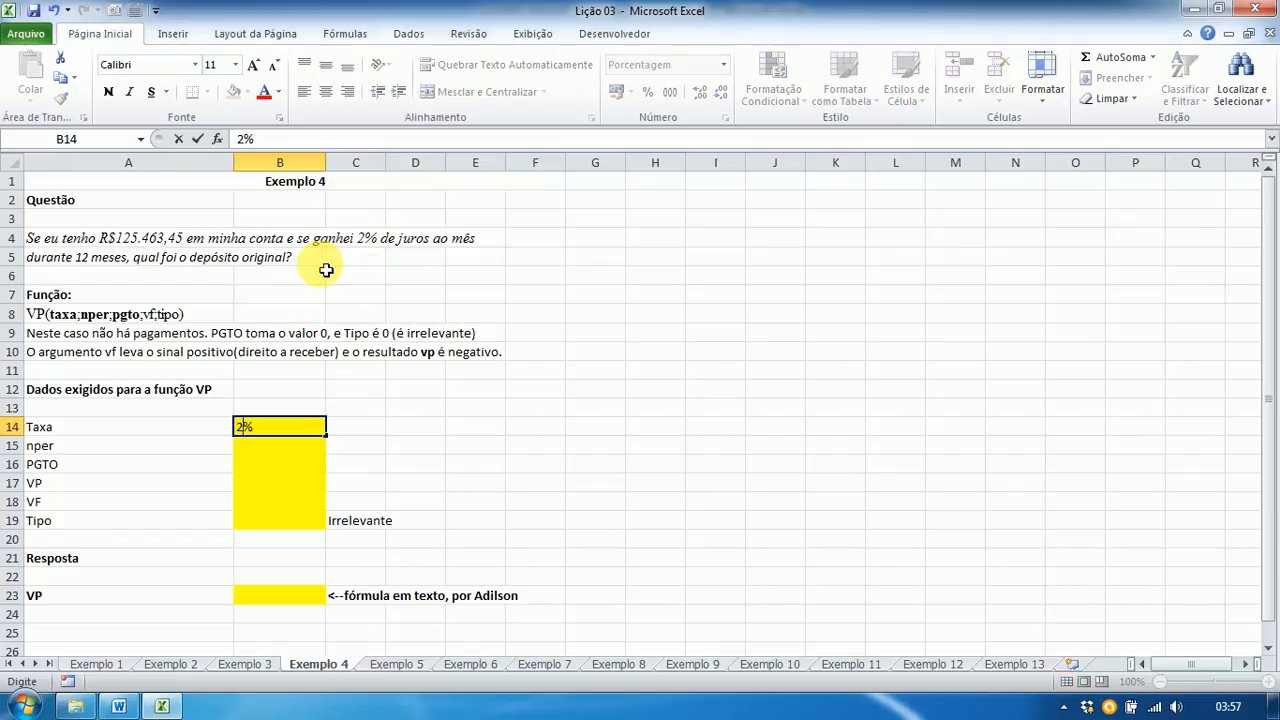
key("Return")
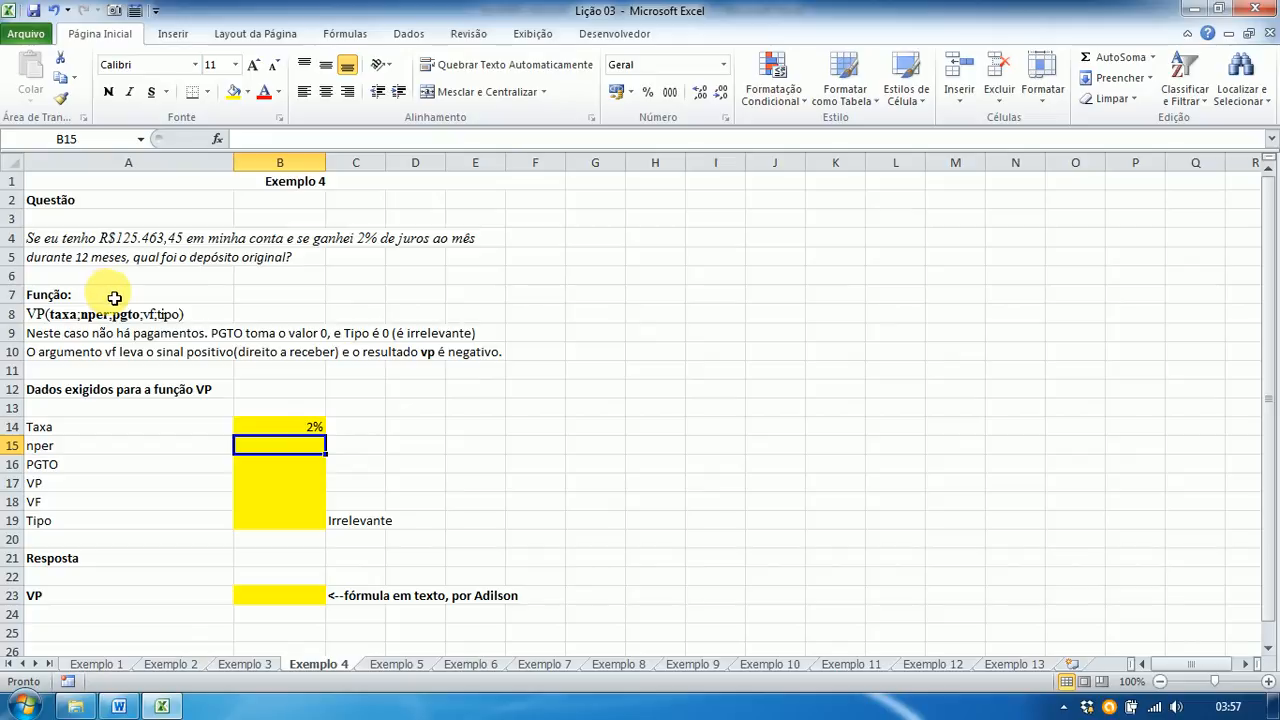
type("12")
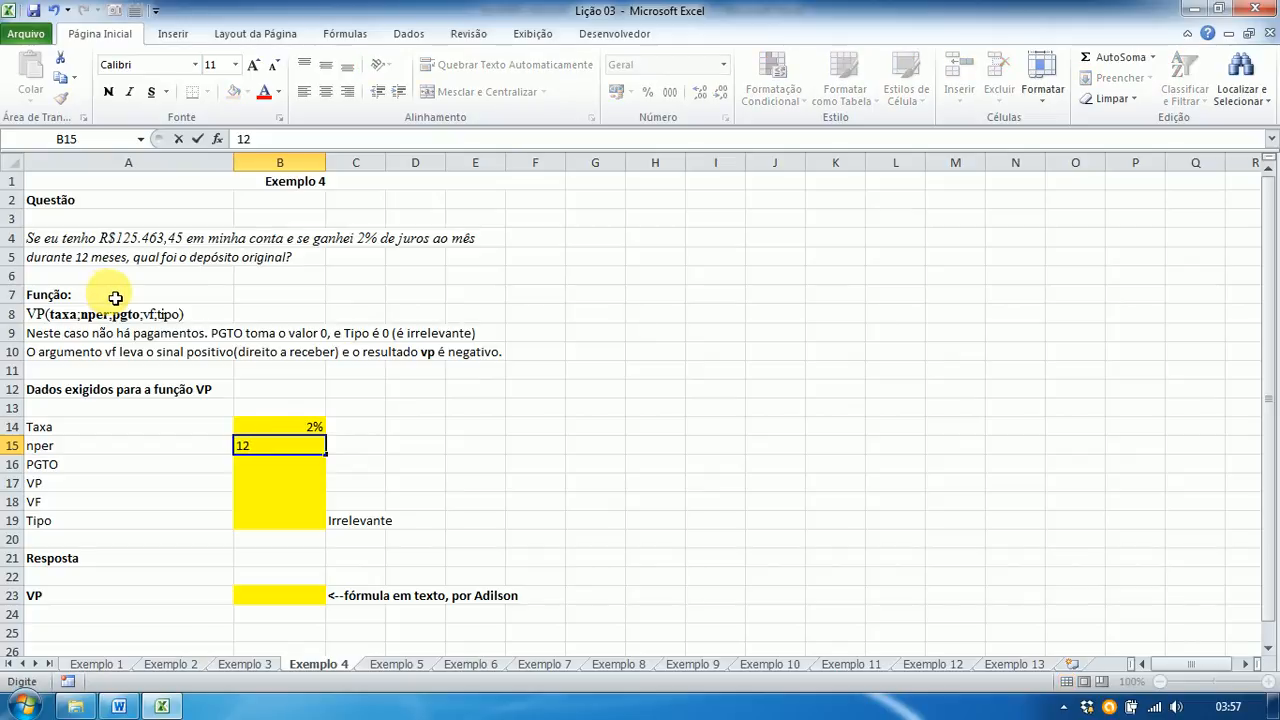
key("Return")
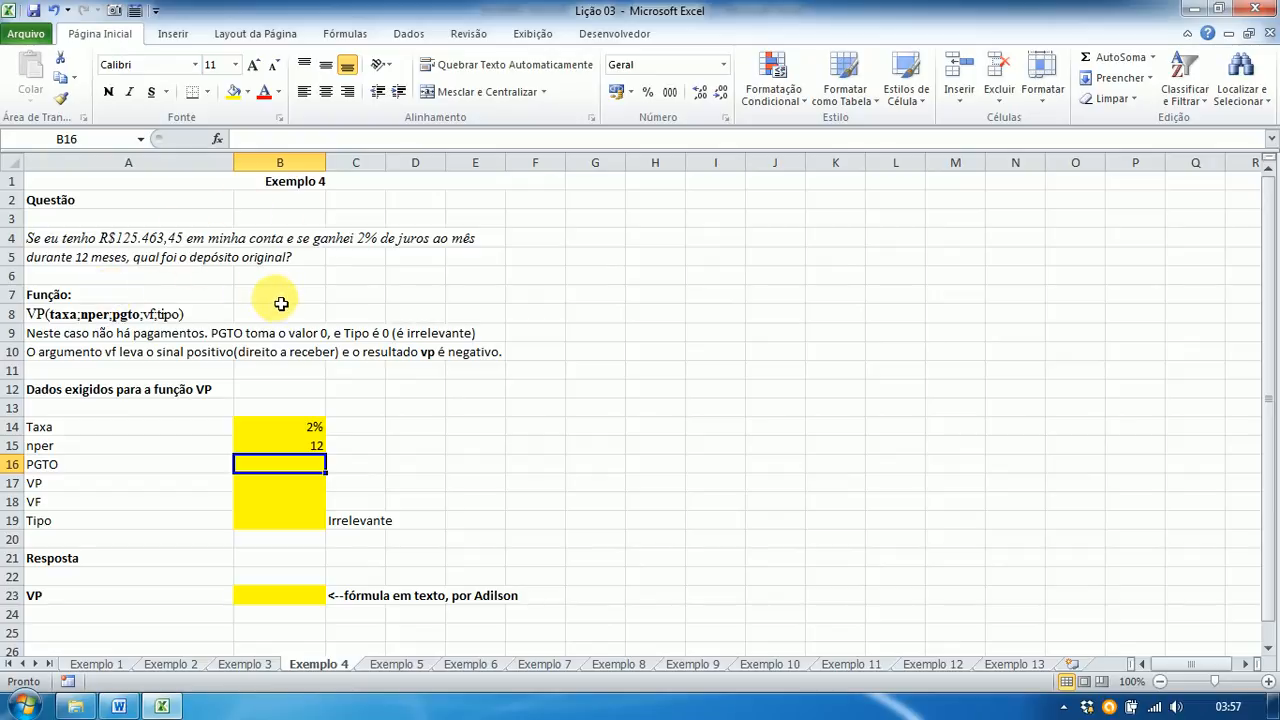
type("0")
key("Return")
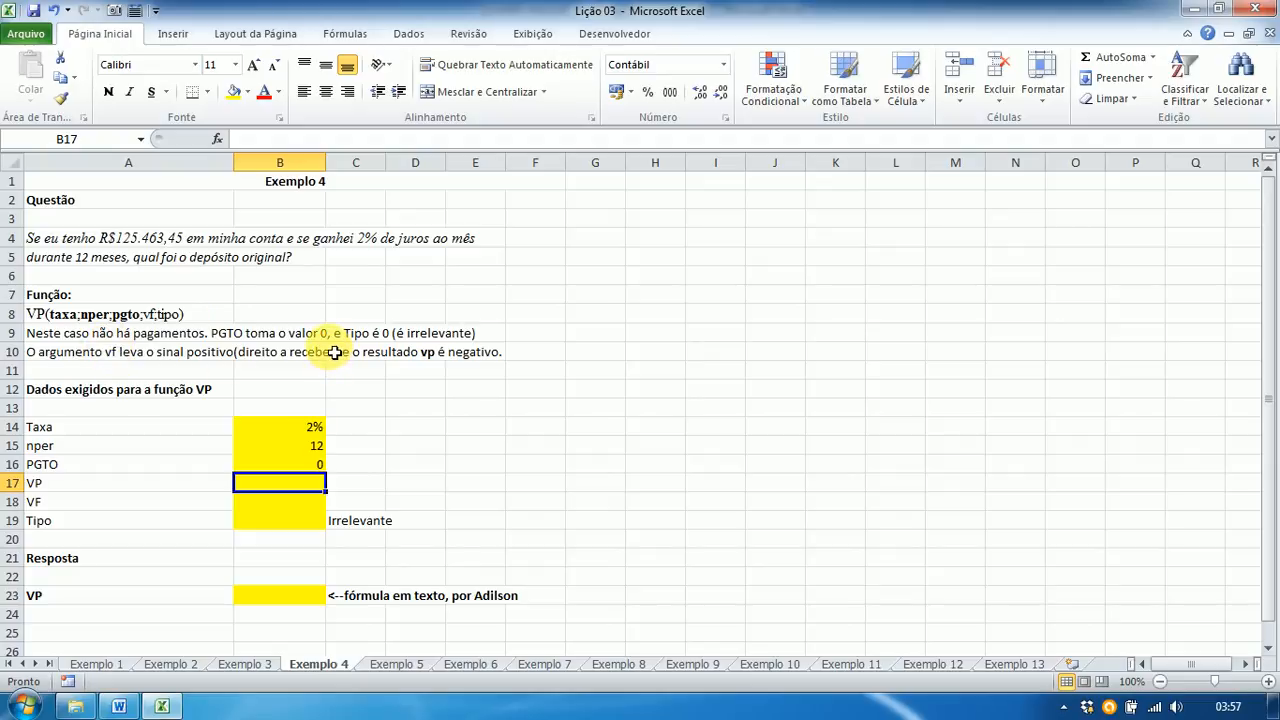
Step: Enter VP '?', VF 125.463,45 and Tipo 0 in B17:B19, then select answer cell B23
type("?")
key("Return")
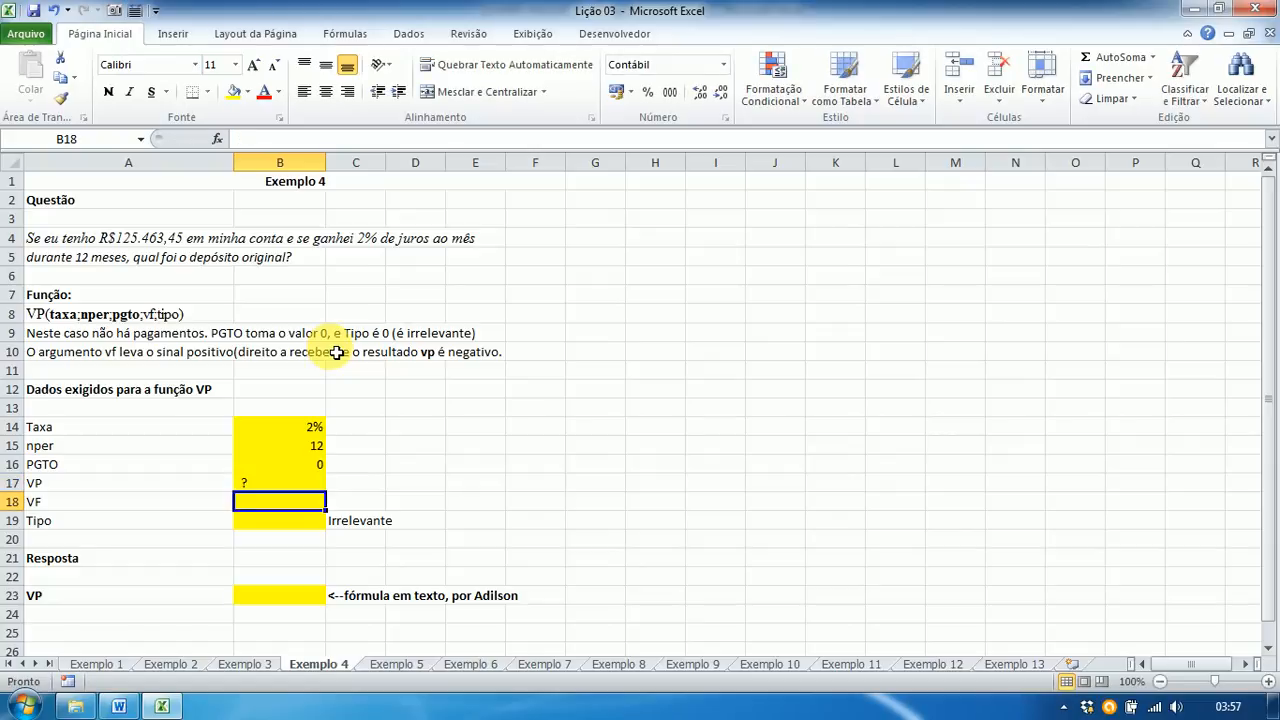
type("125")
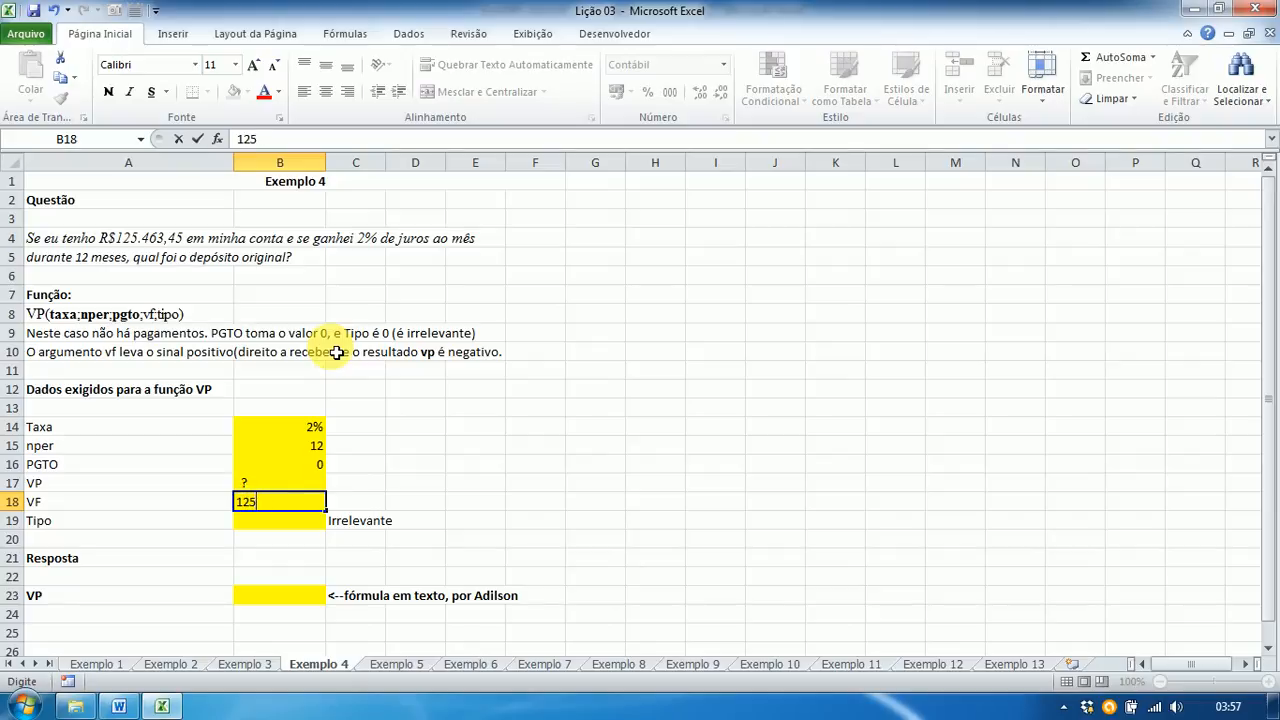
type(".463,45")
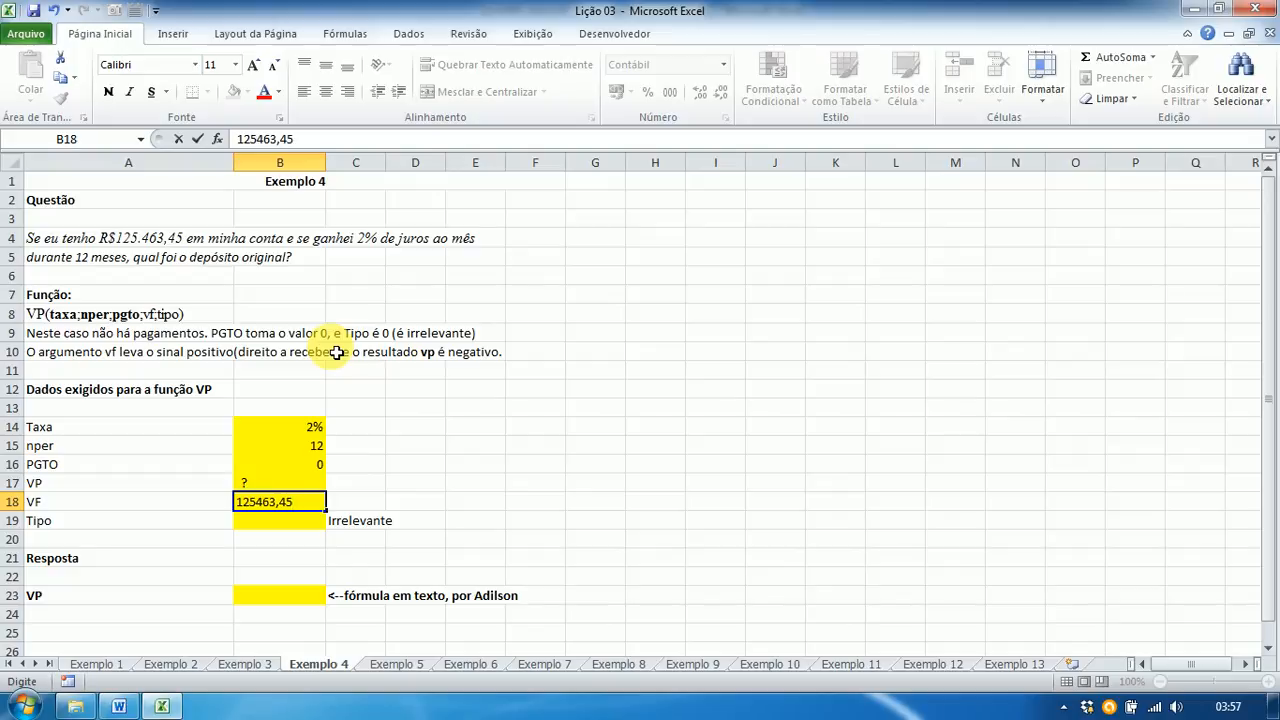
key("Return")
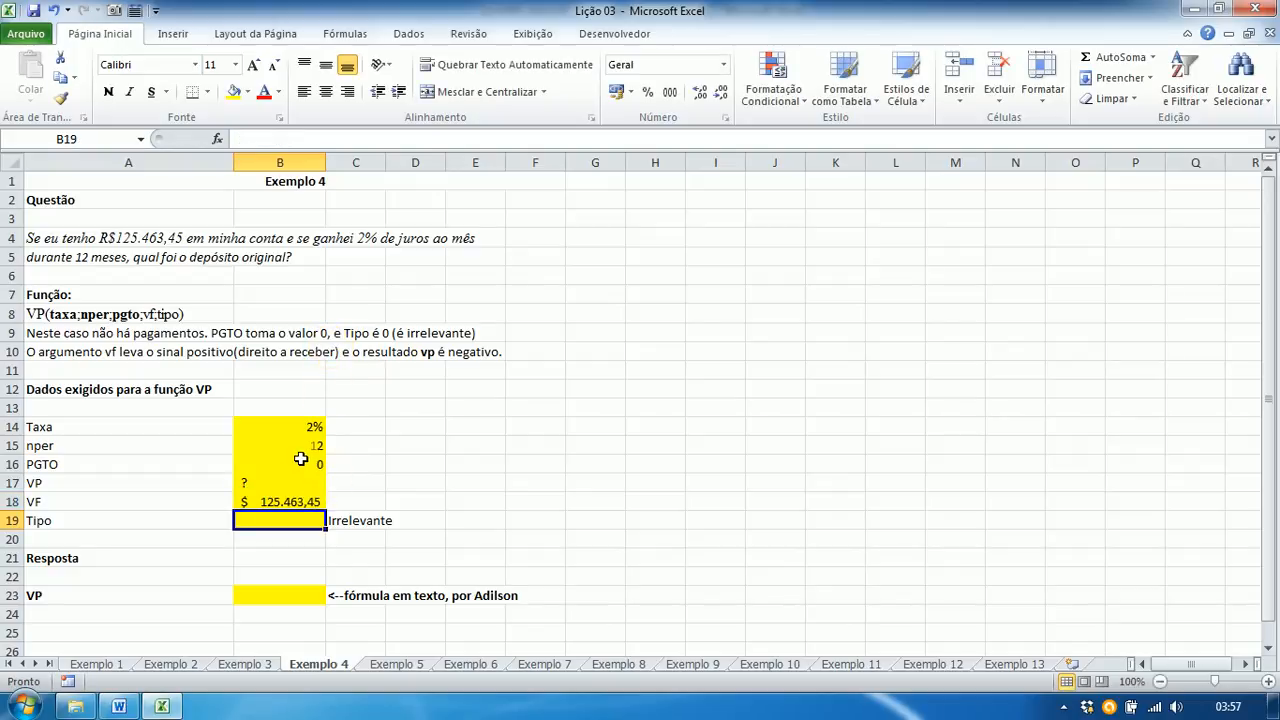
type("0")
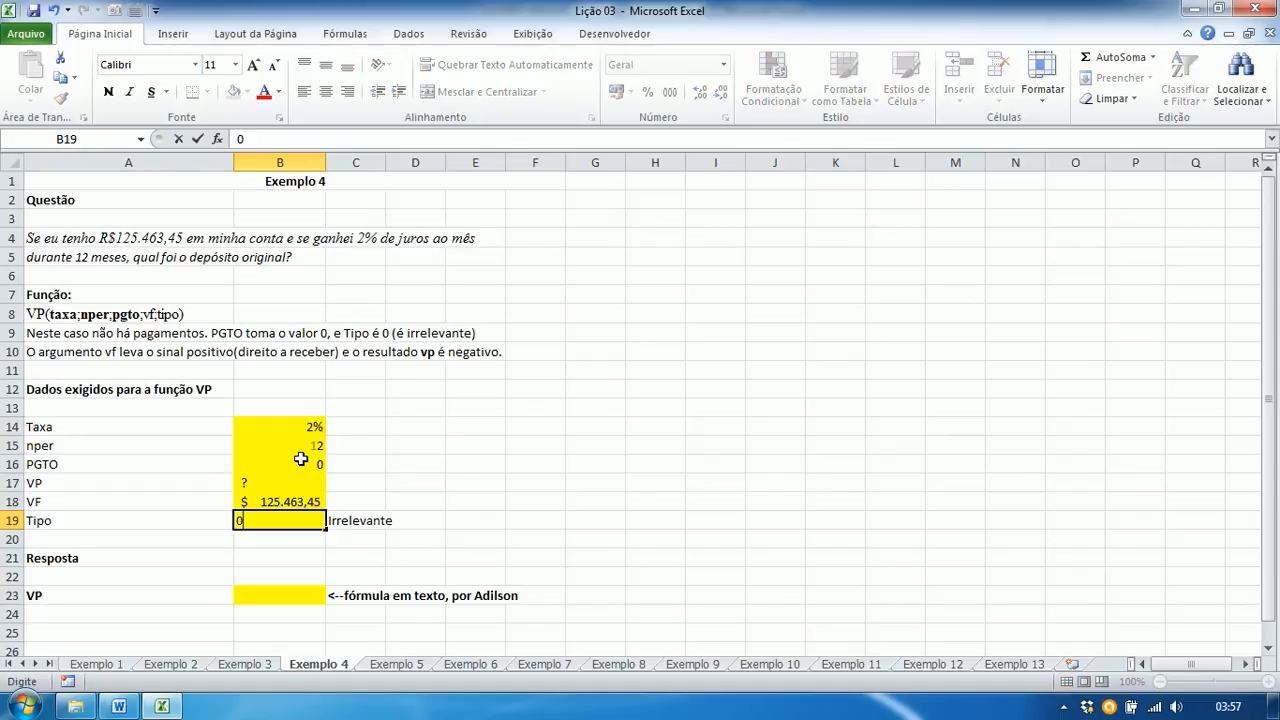
key("Return")
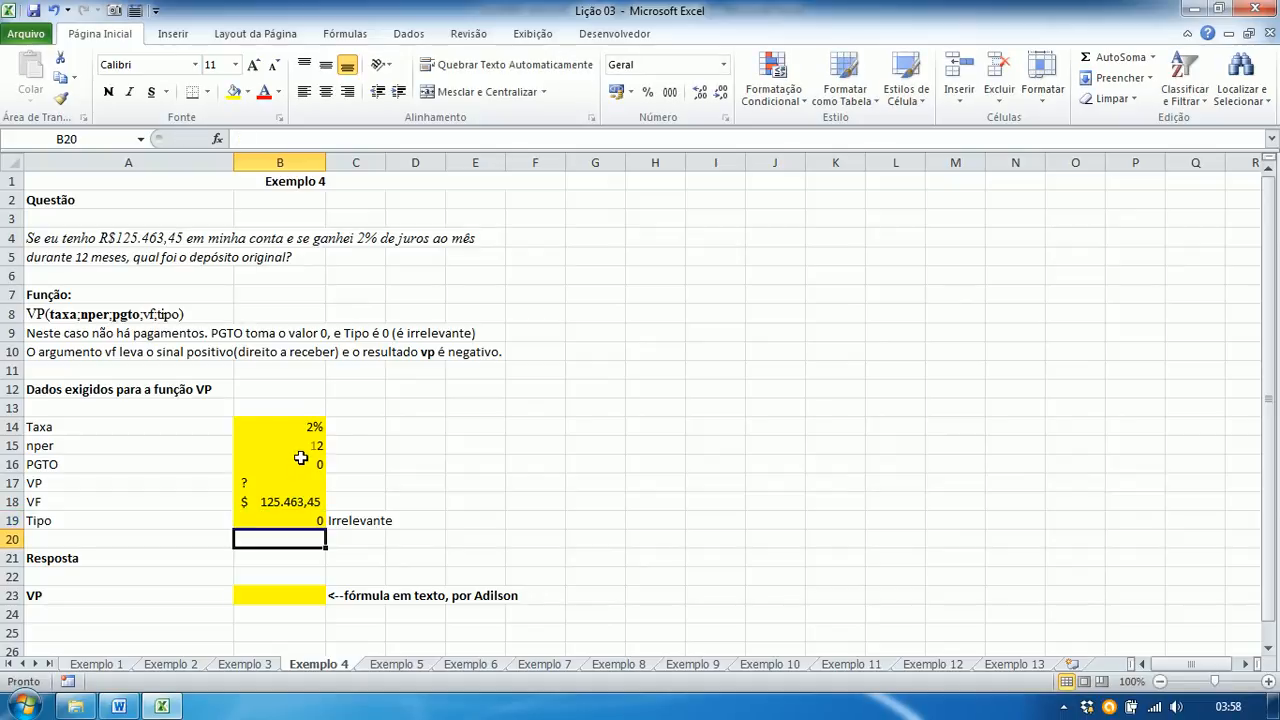
left_click(266, 604)
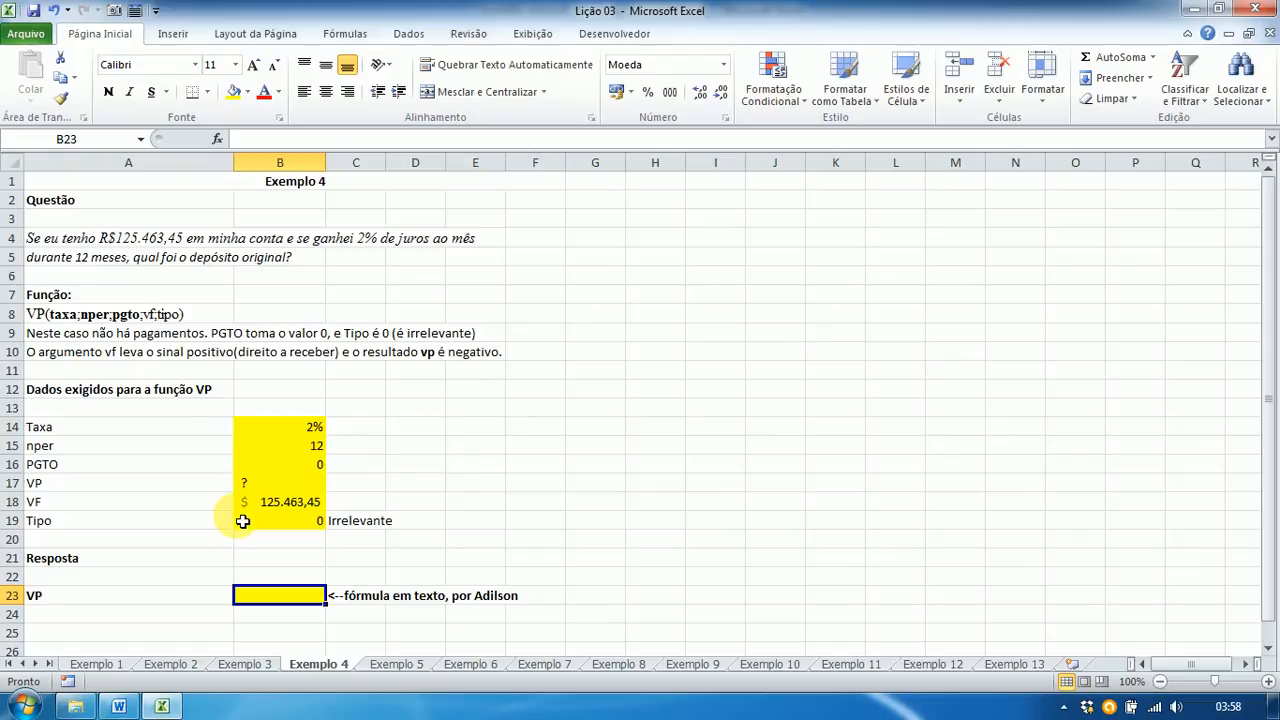
Step: Enter =VP(B14;B15;B16;B18;B19) in B23, returning -R$ 98.927,07
type("=")
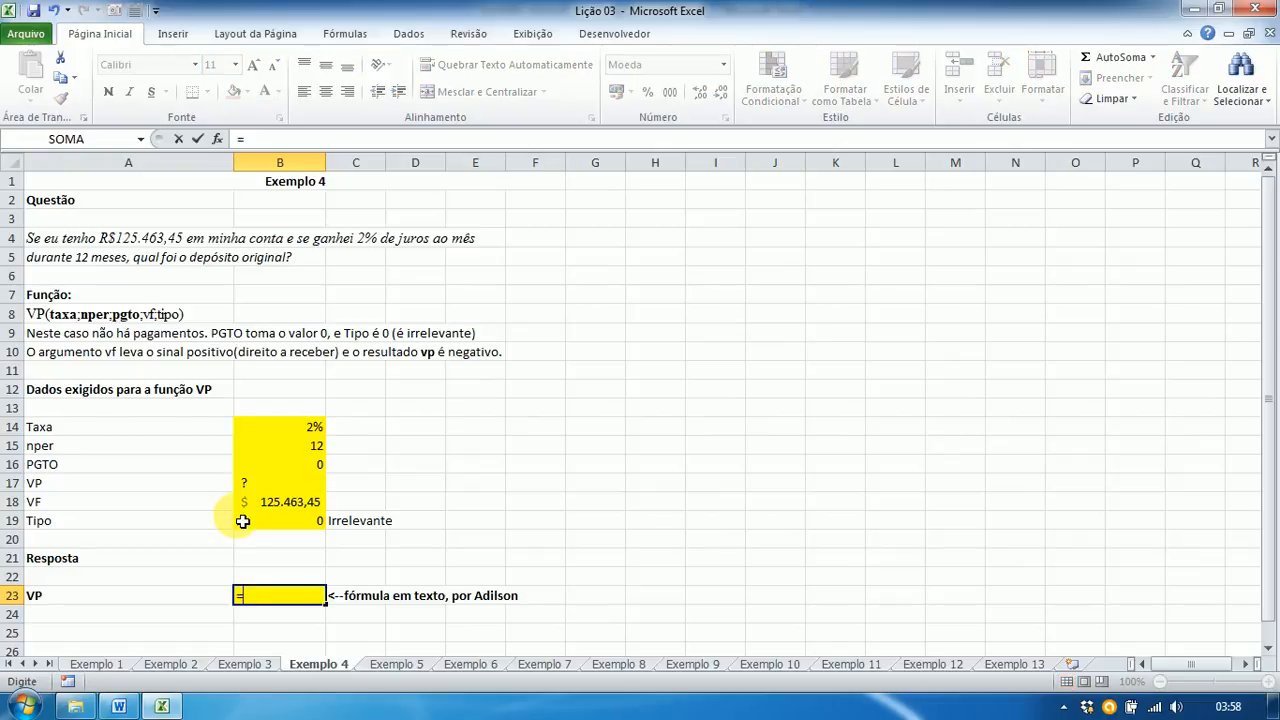
type("vp")
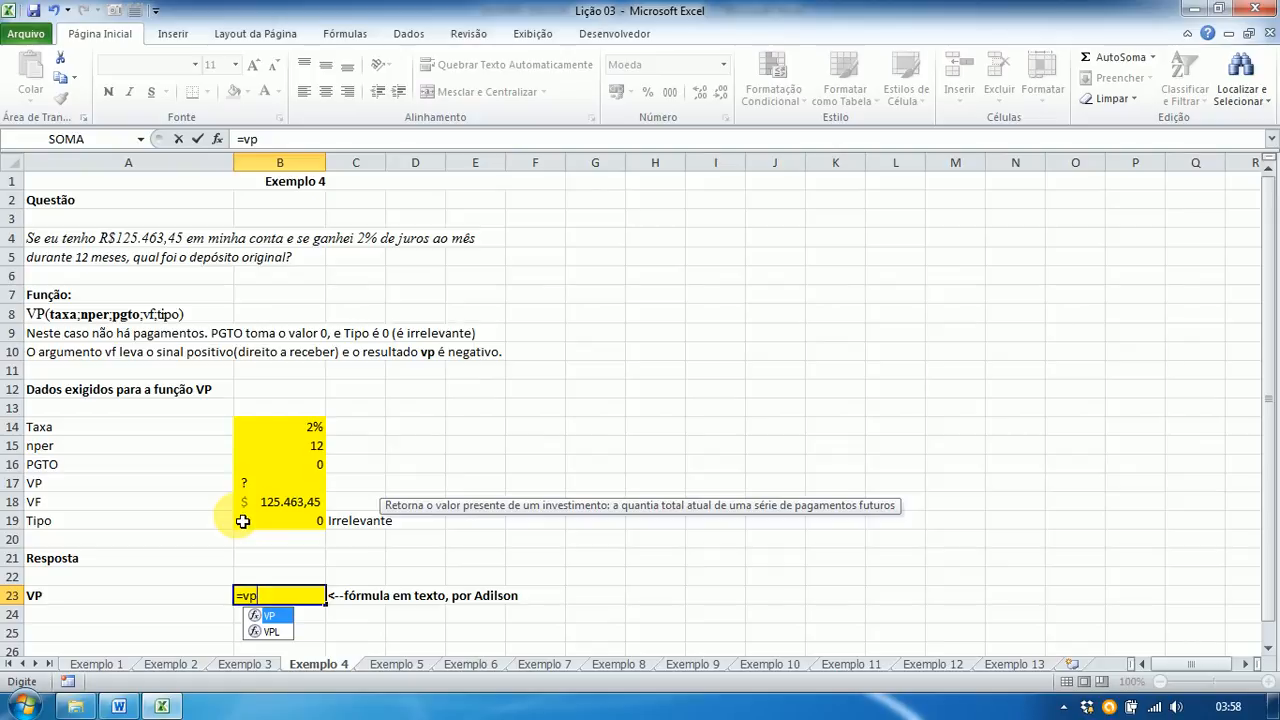
type("(")
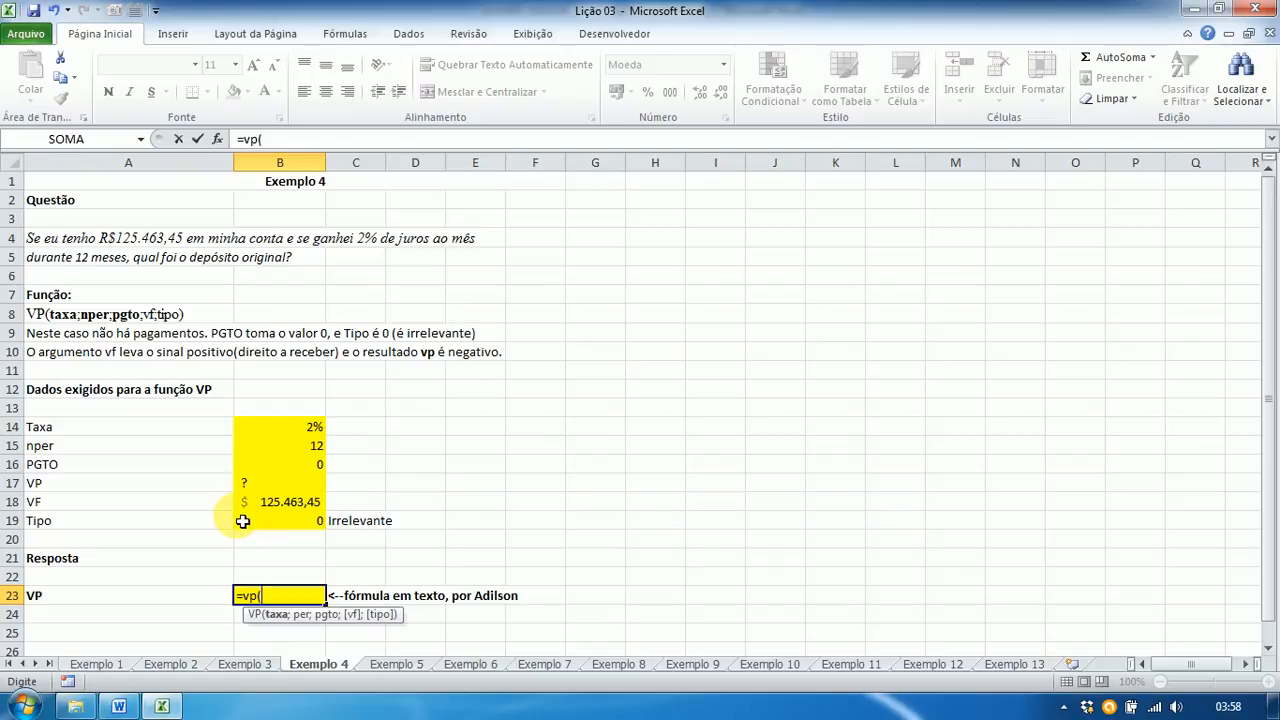
left_click(287, 428)
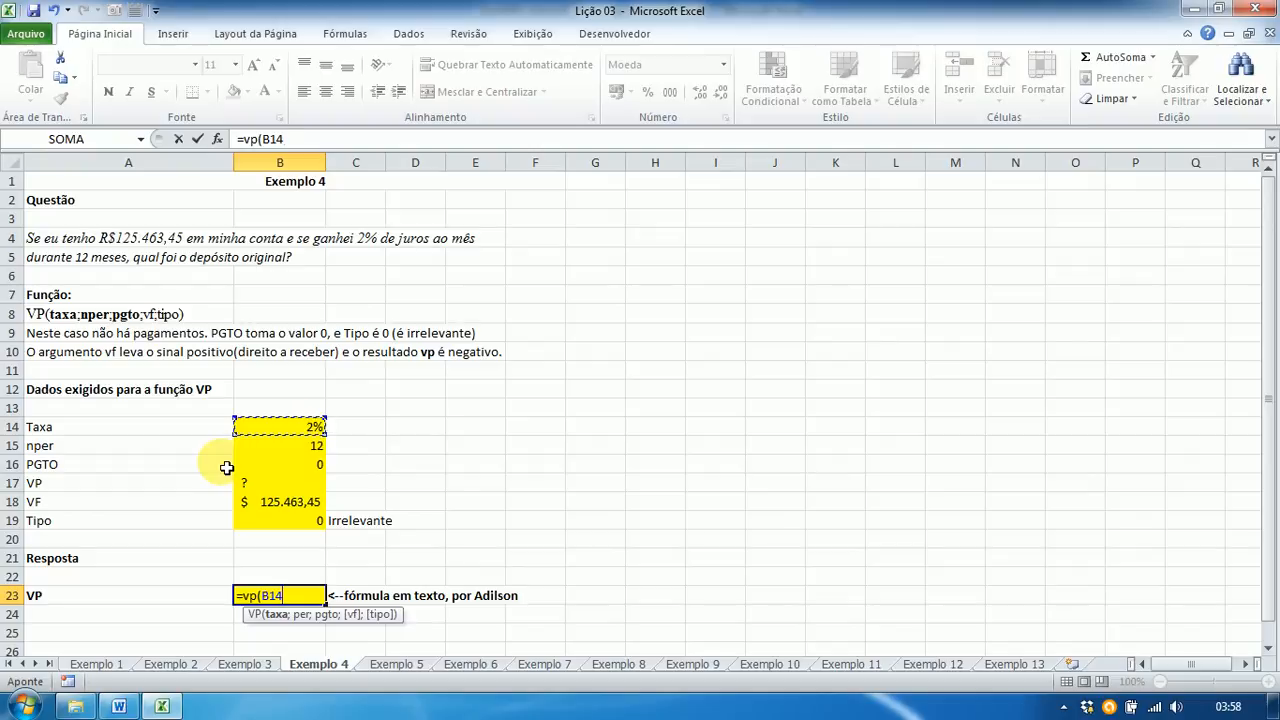
type(";")
left_click(280, 449)
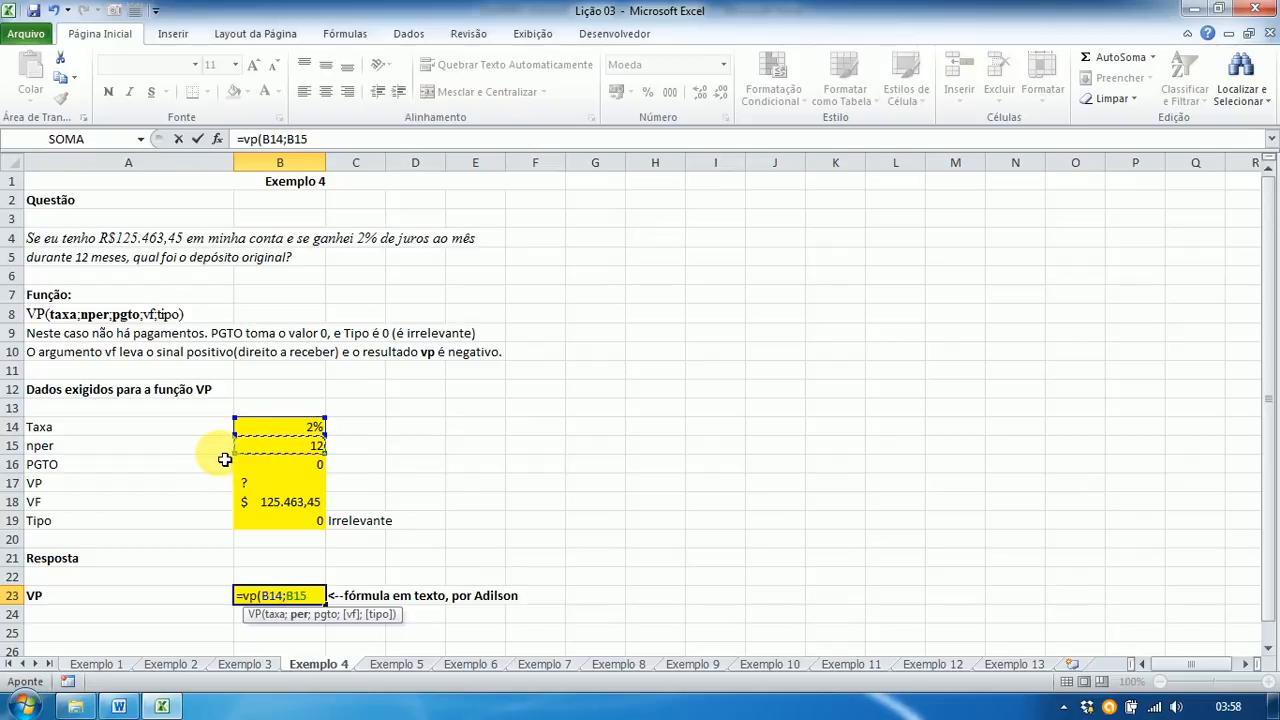
type(";")
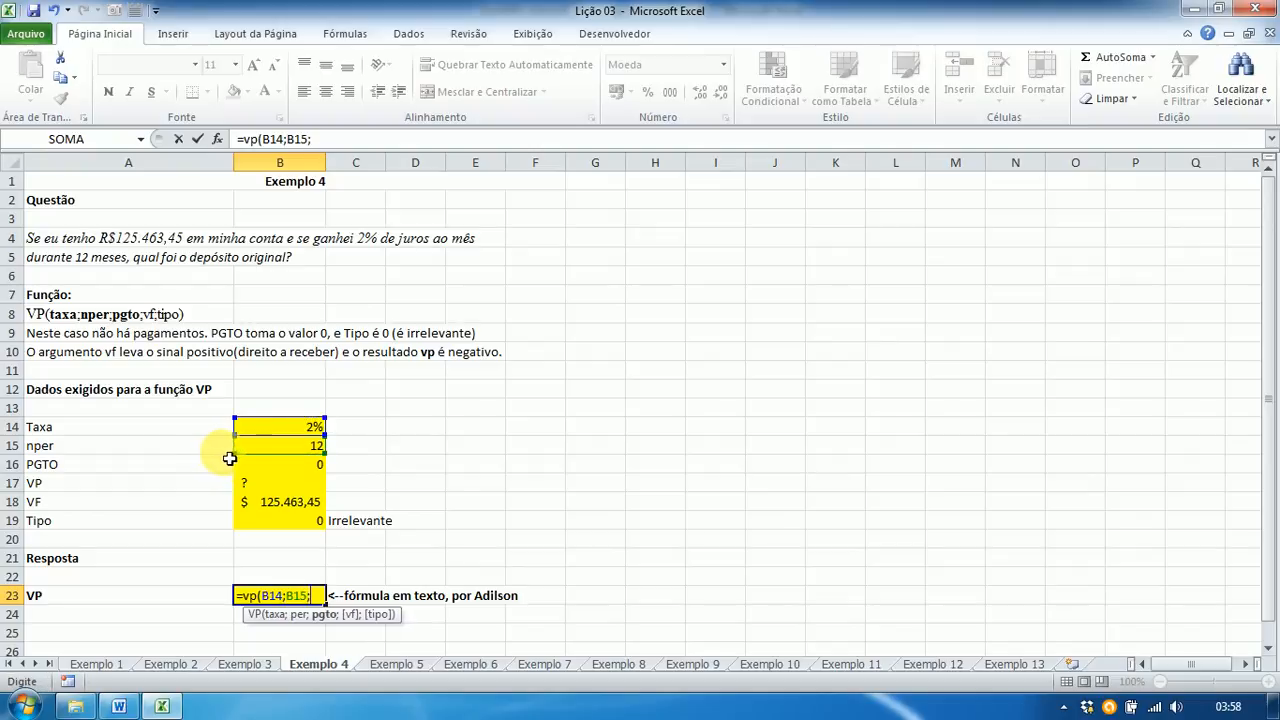
left_click(253, 466)
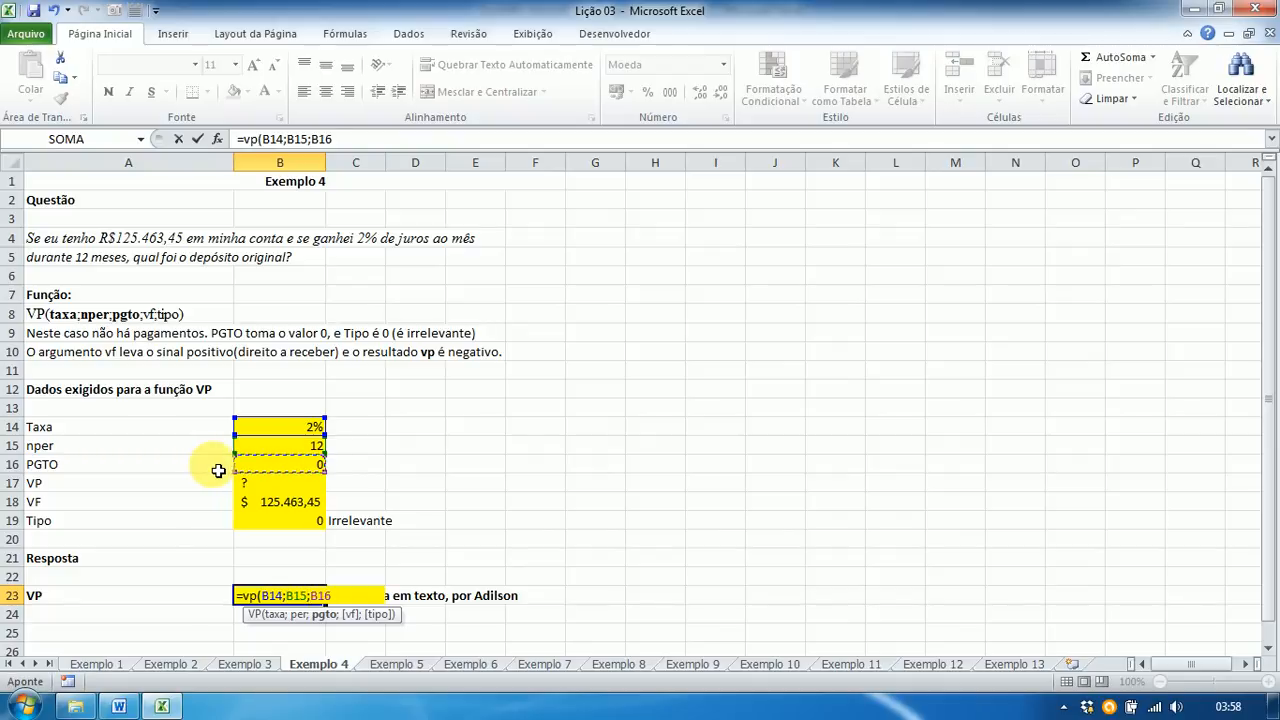
type(";")
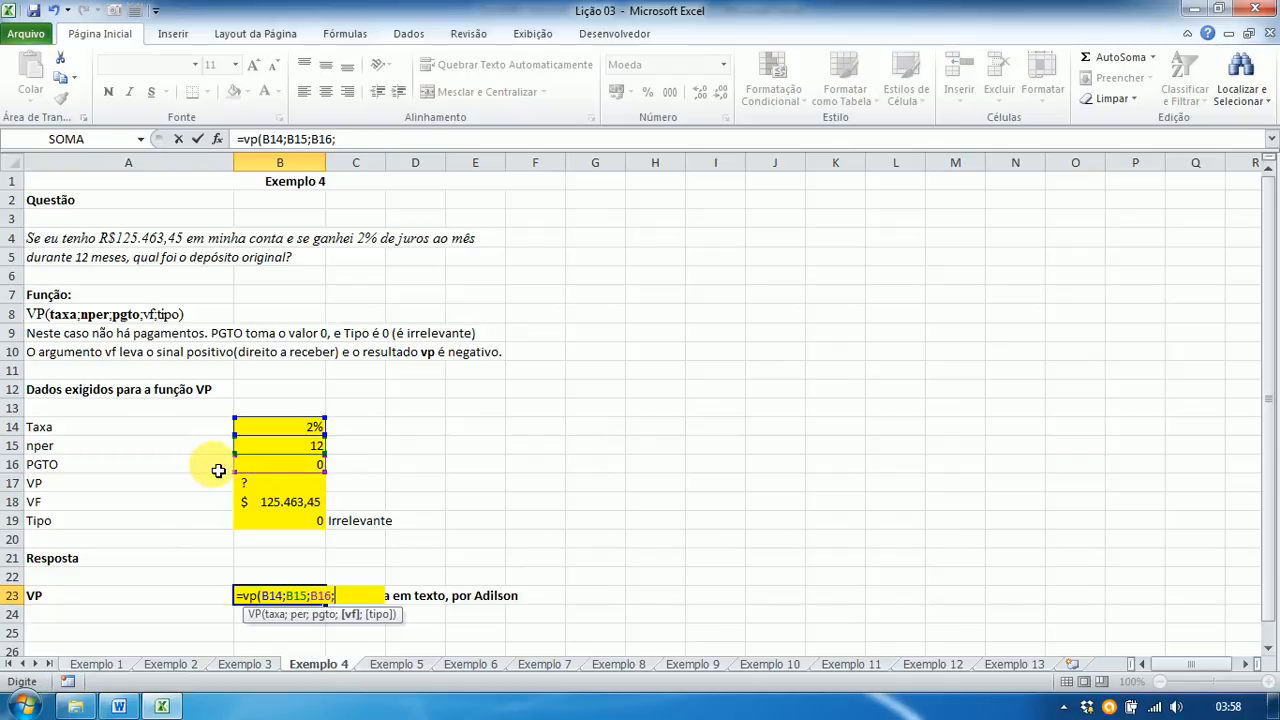
left_click(268, 509)
type(";")
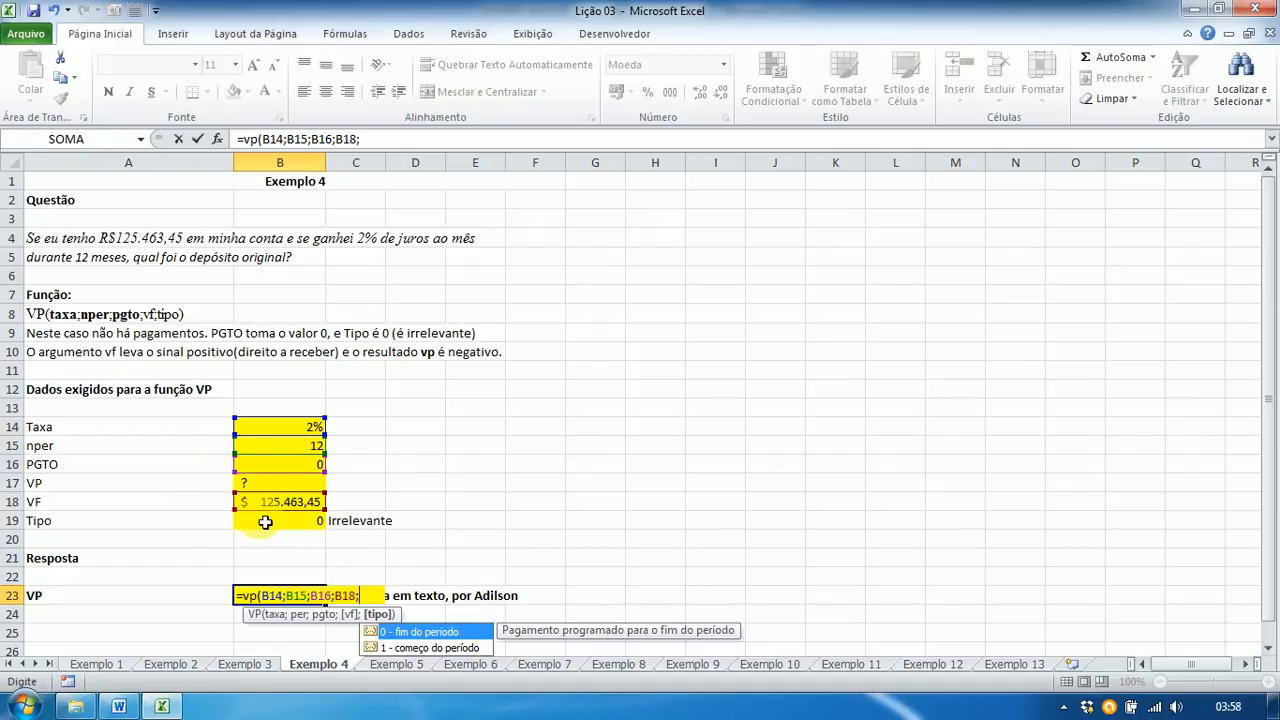
left_click(270, 522)
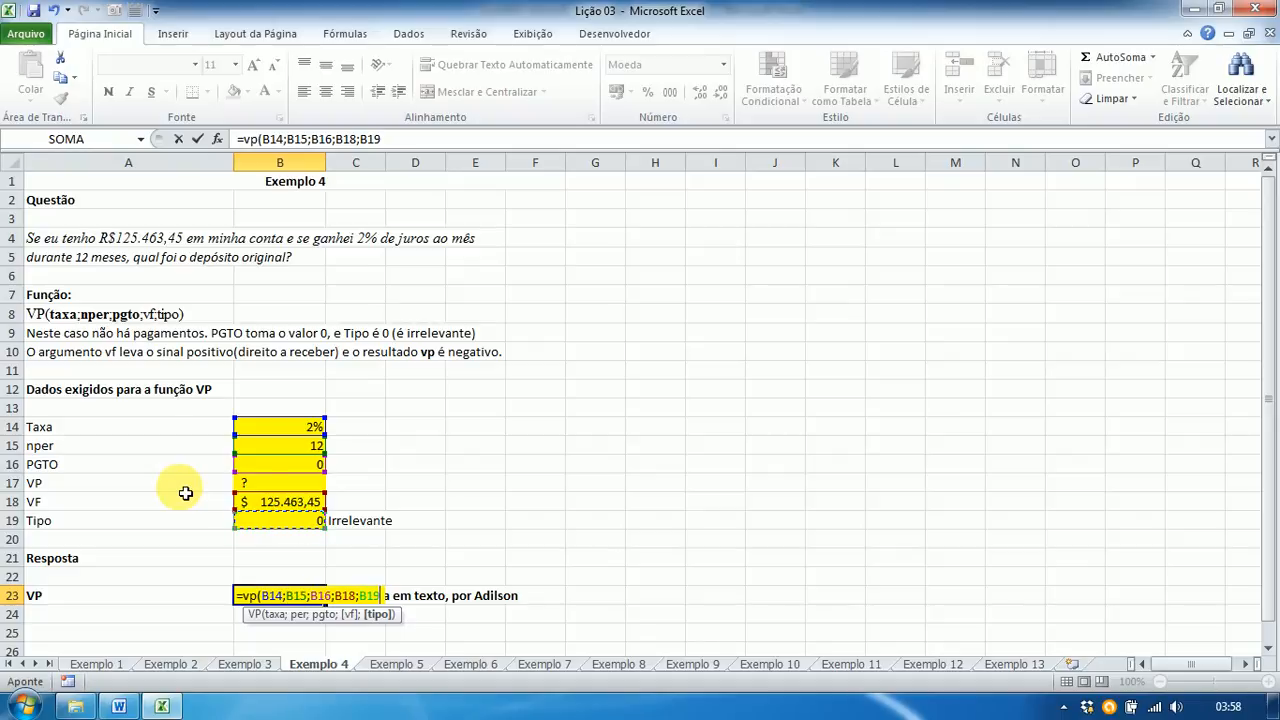
type(")")
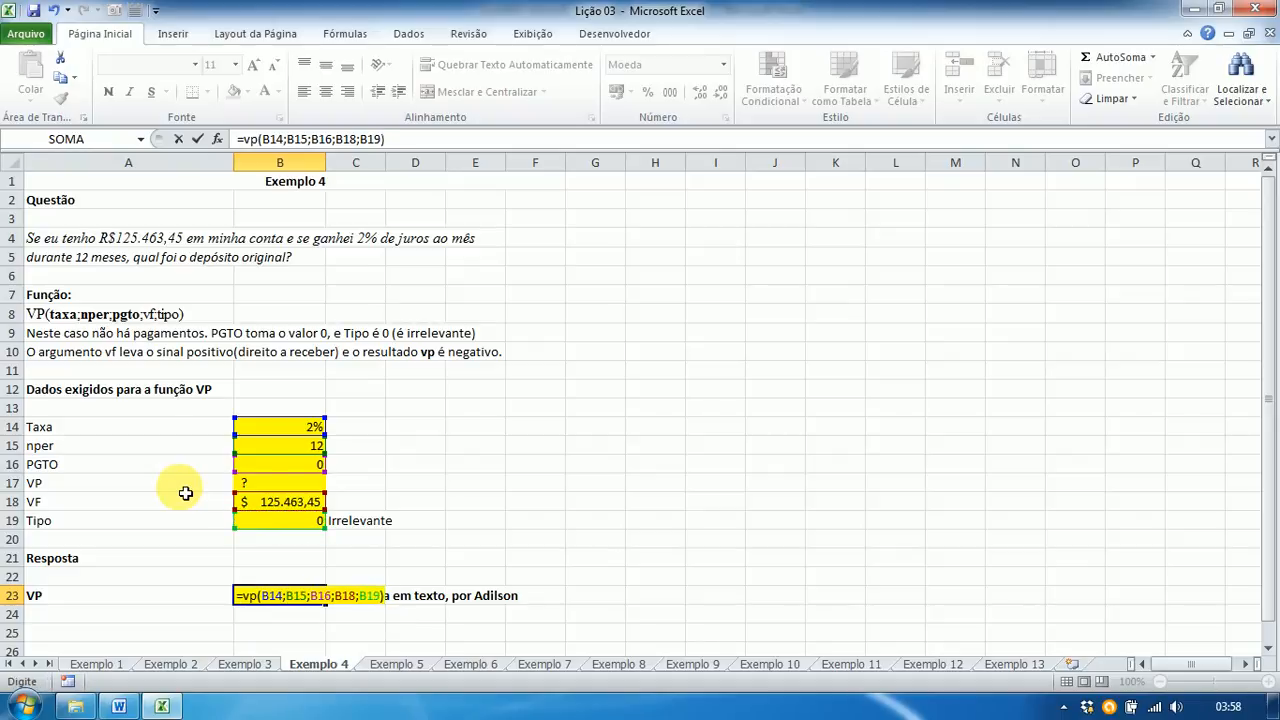
key("Return")
left_click(246, 595)
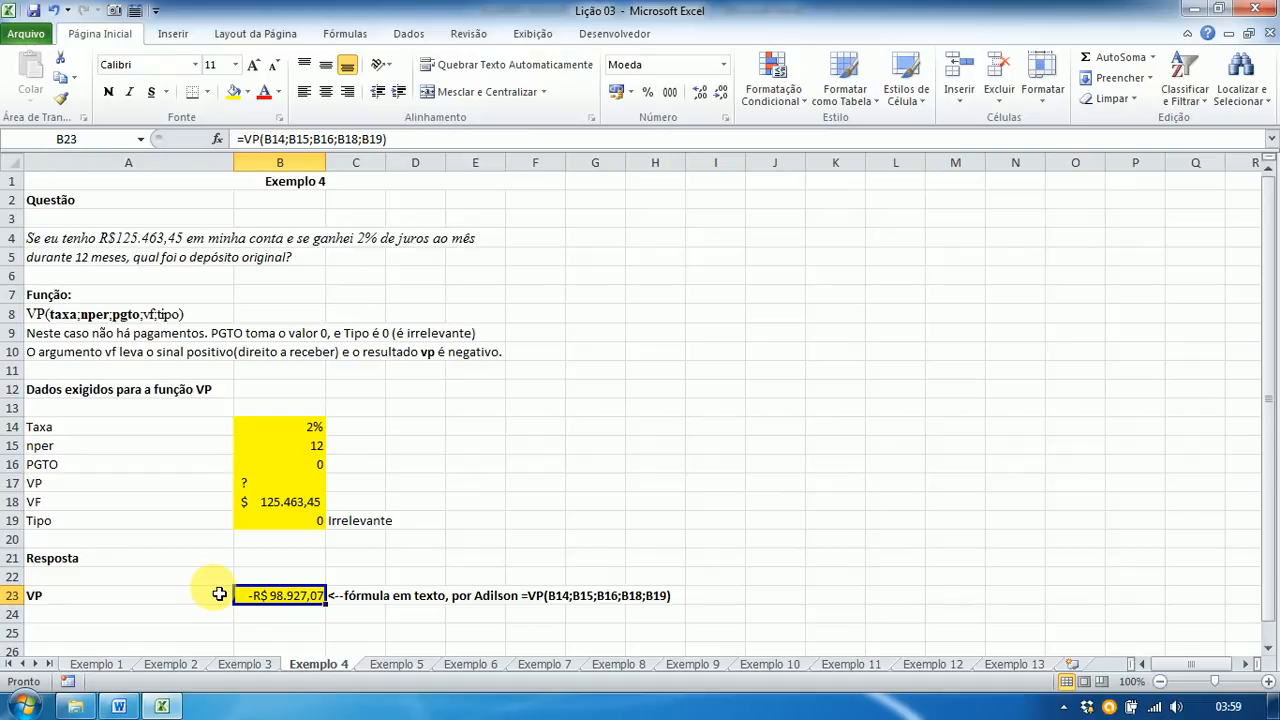
key("alt+Tab")
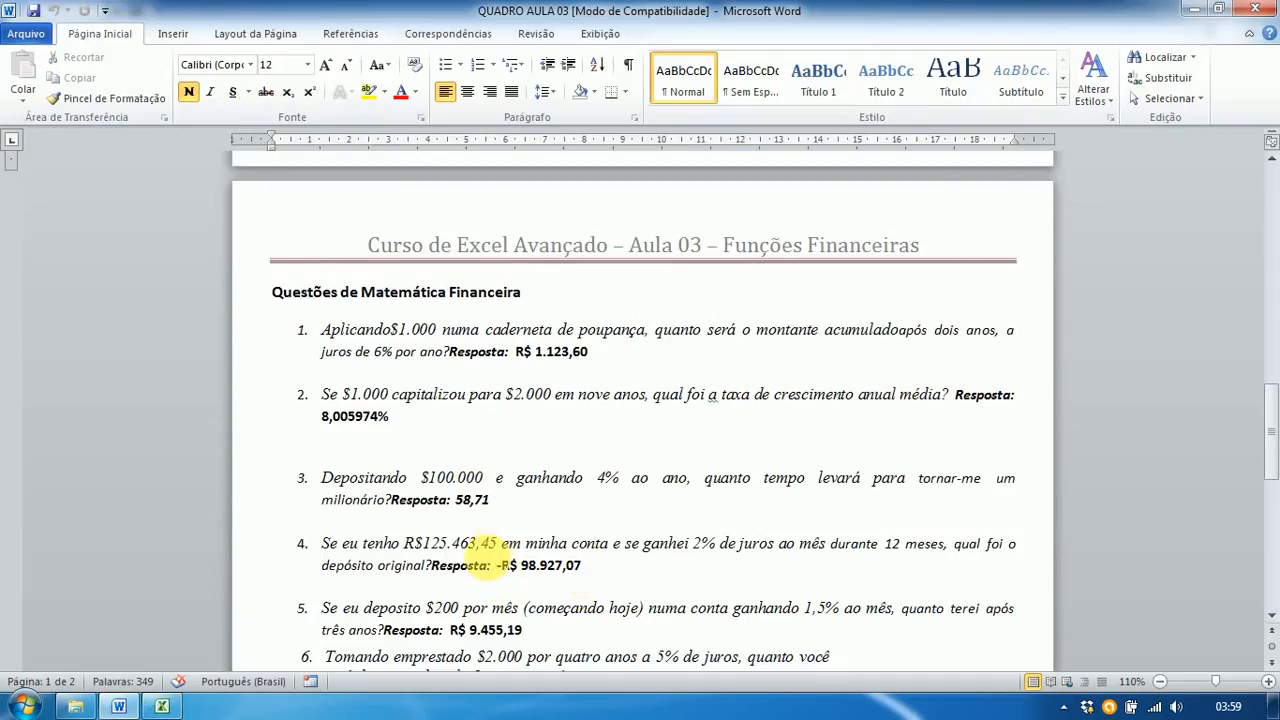
key("alt+Tab")
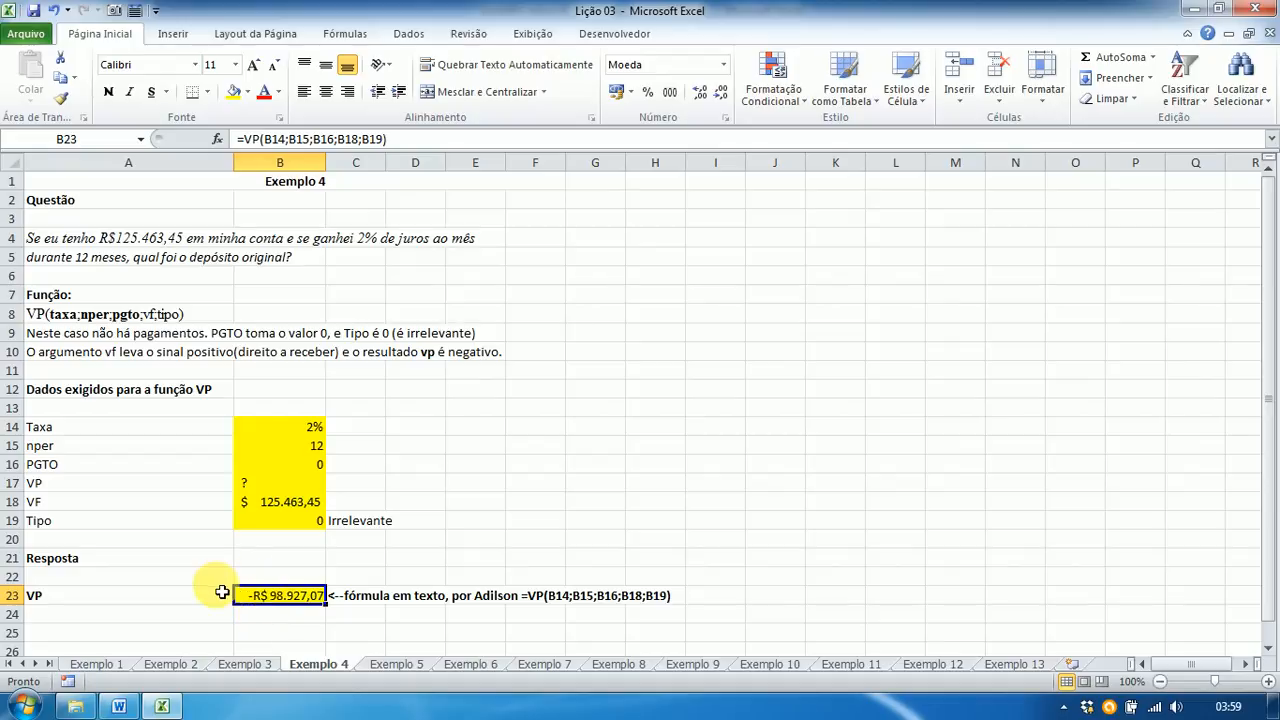
Step: Switch to the Exemplo 5 sheet with the monthly-deposit question
left_click(390, 665)
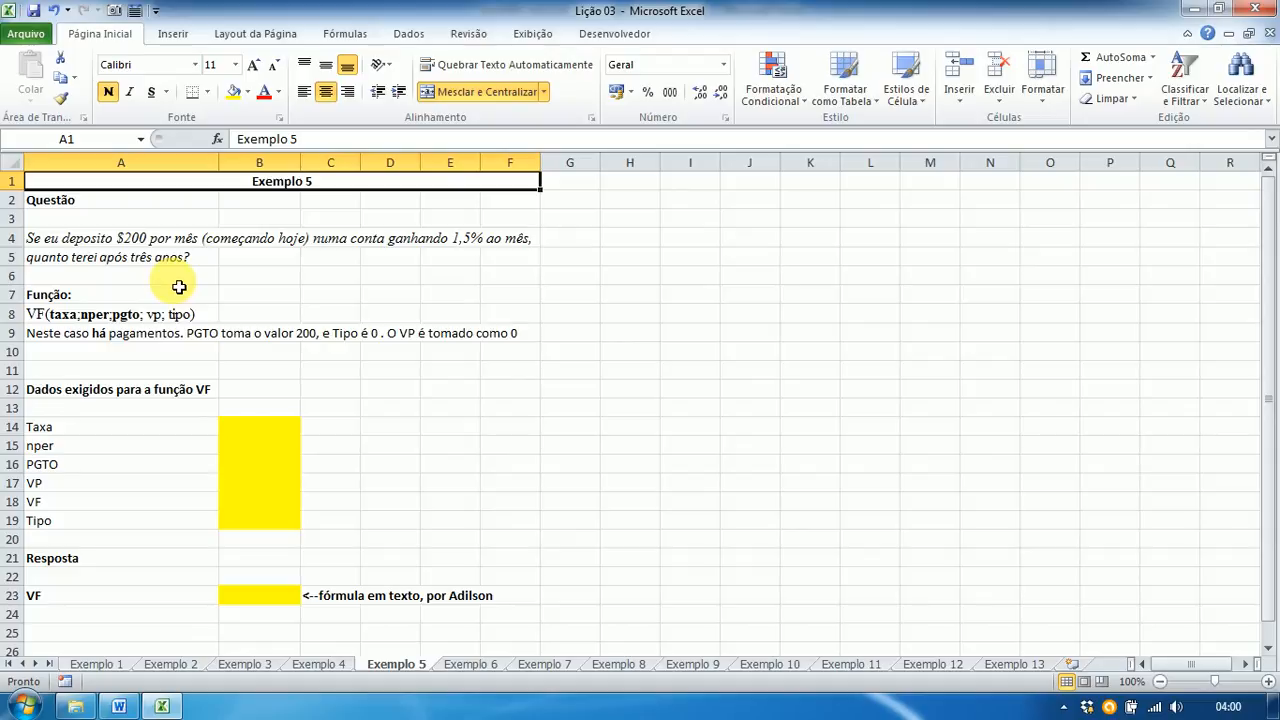
Step: Enter Taxa 1,5 in B14 and nper =3*12 (36) in B15, checking its formula
left_click(260, 427)
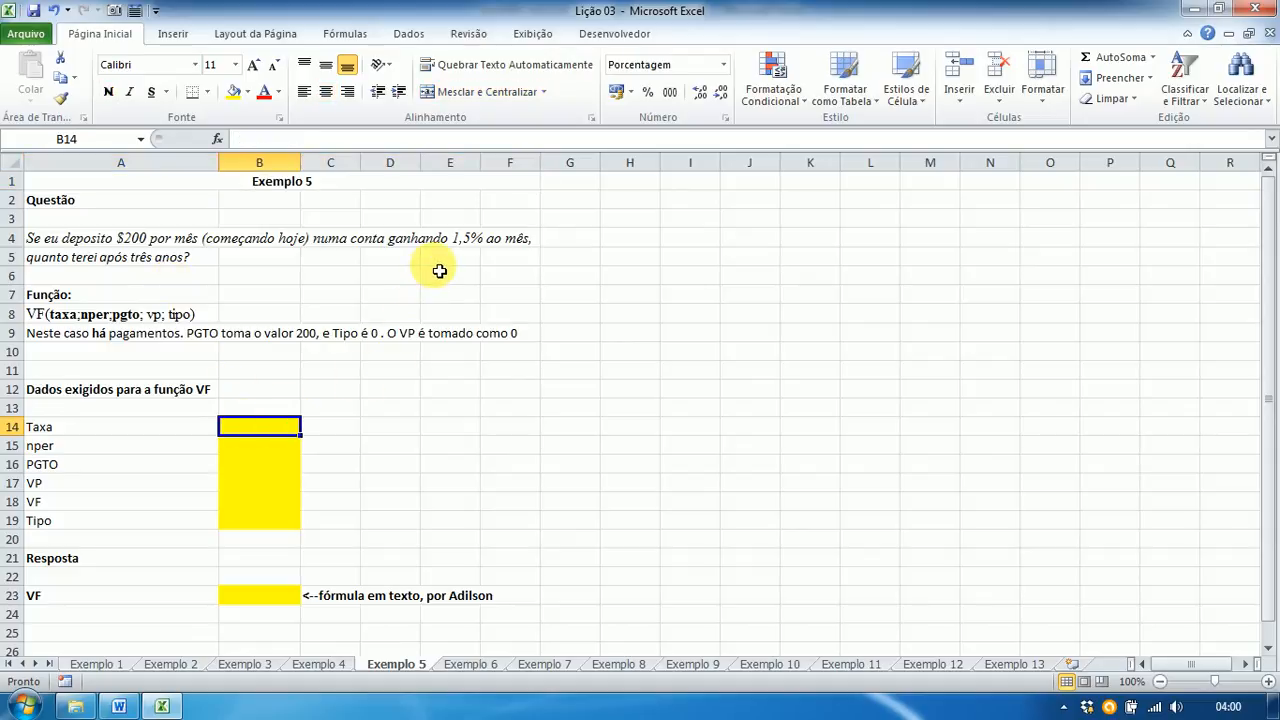
type("1,")
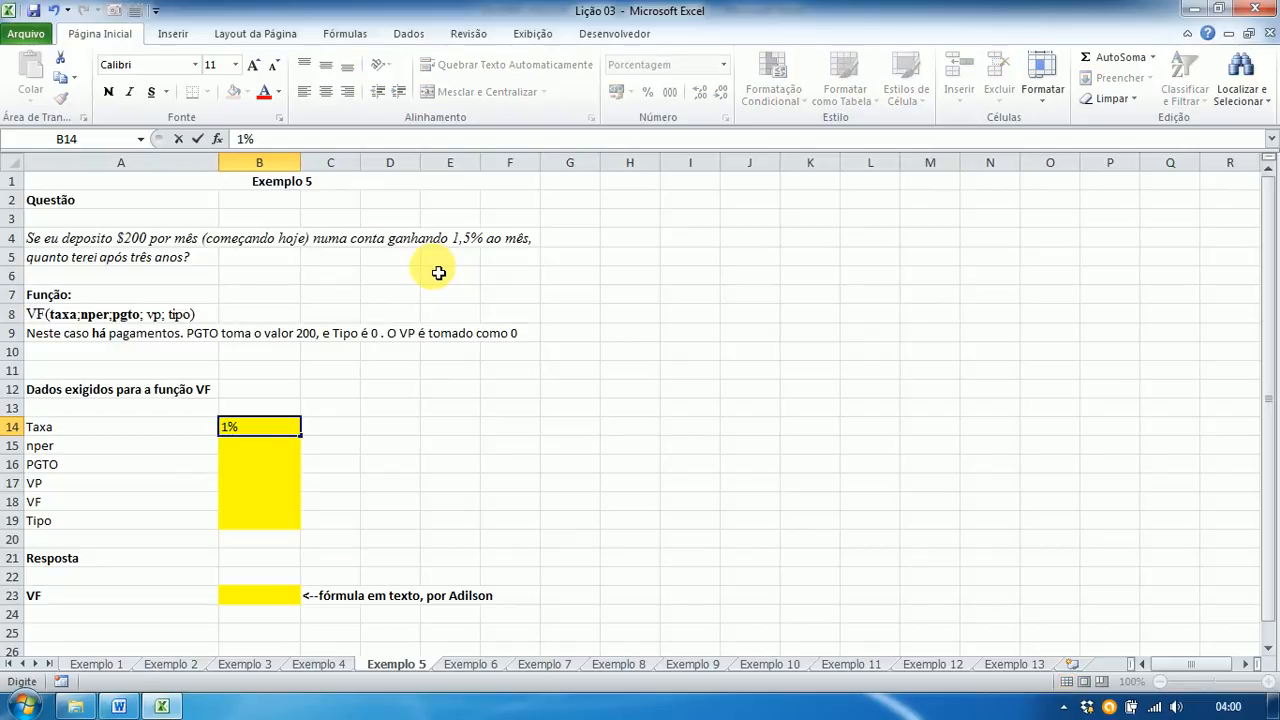
type("5")
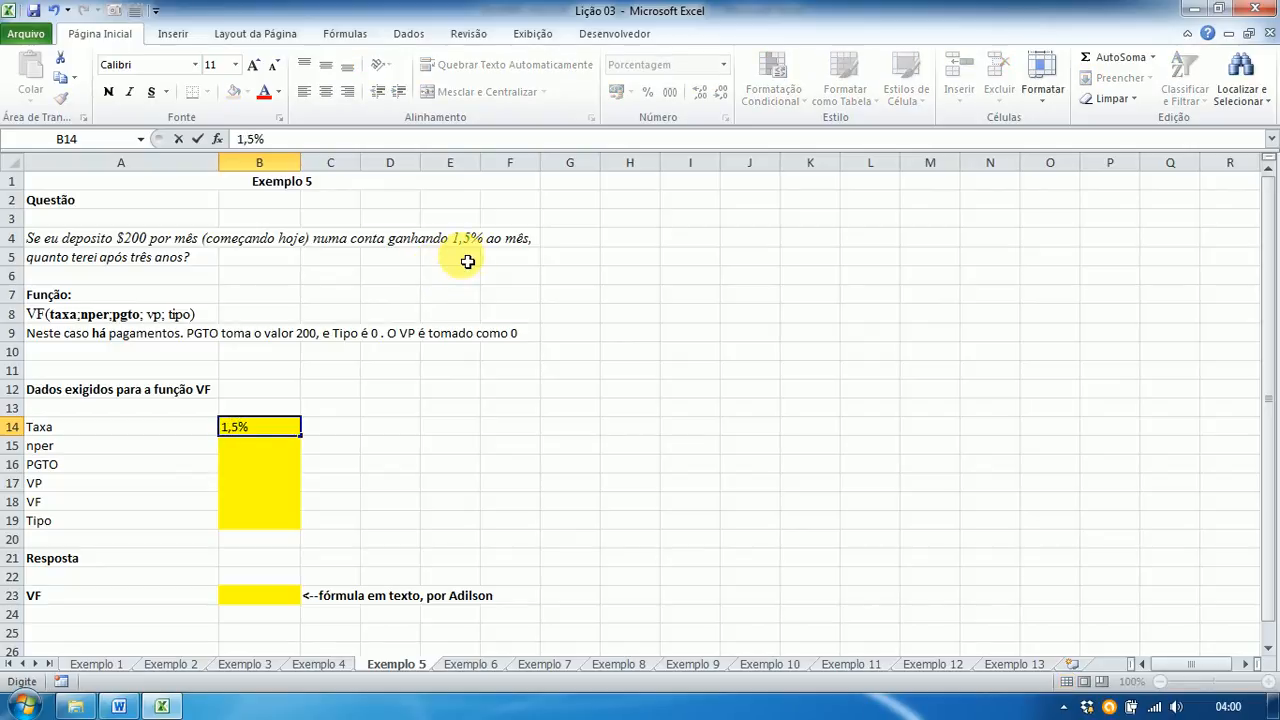
key("Return")
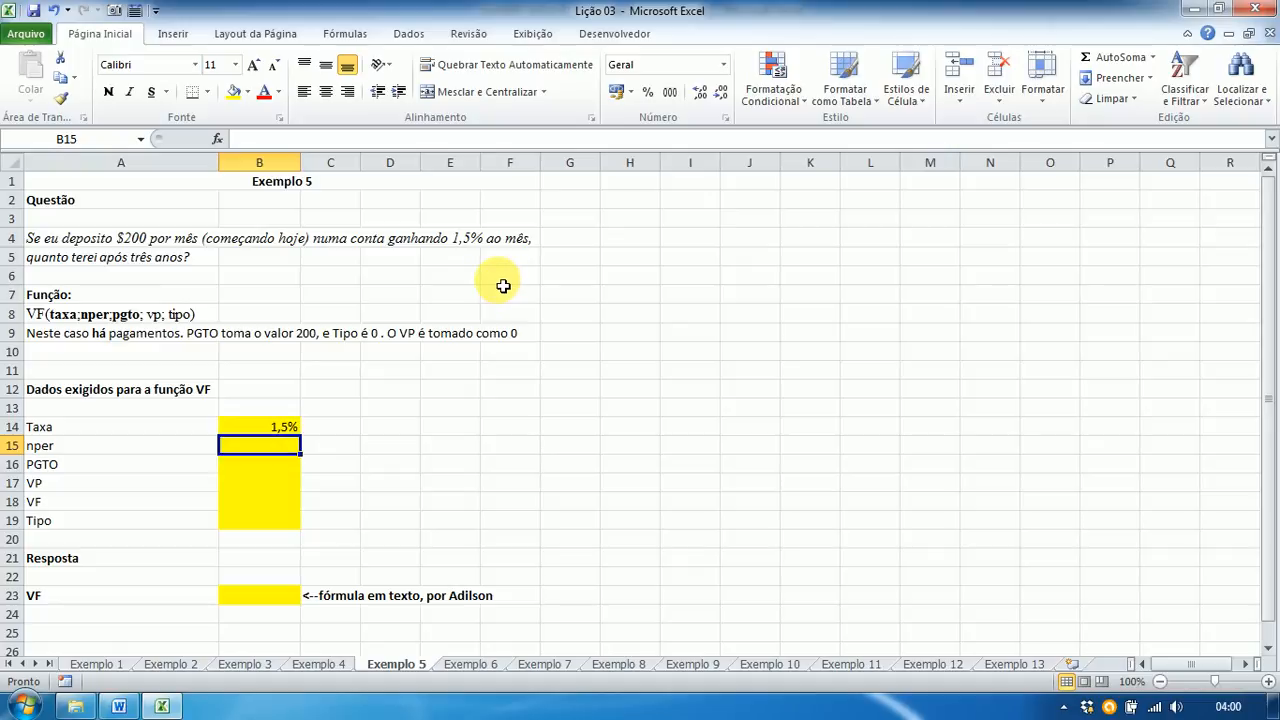
type("=3")
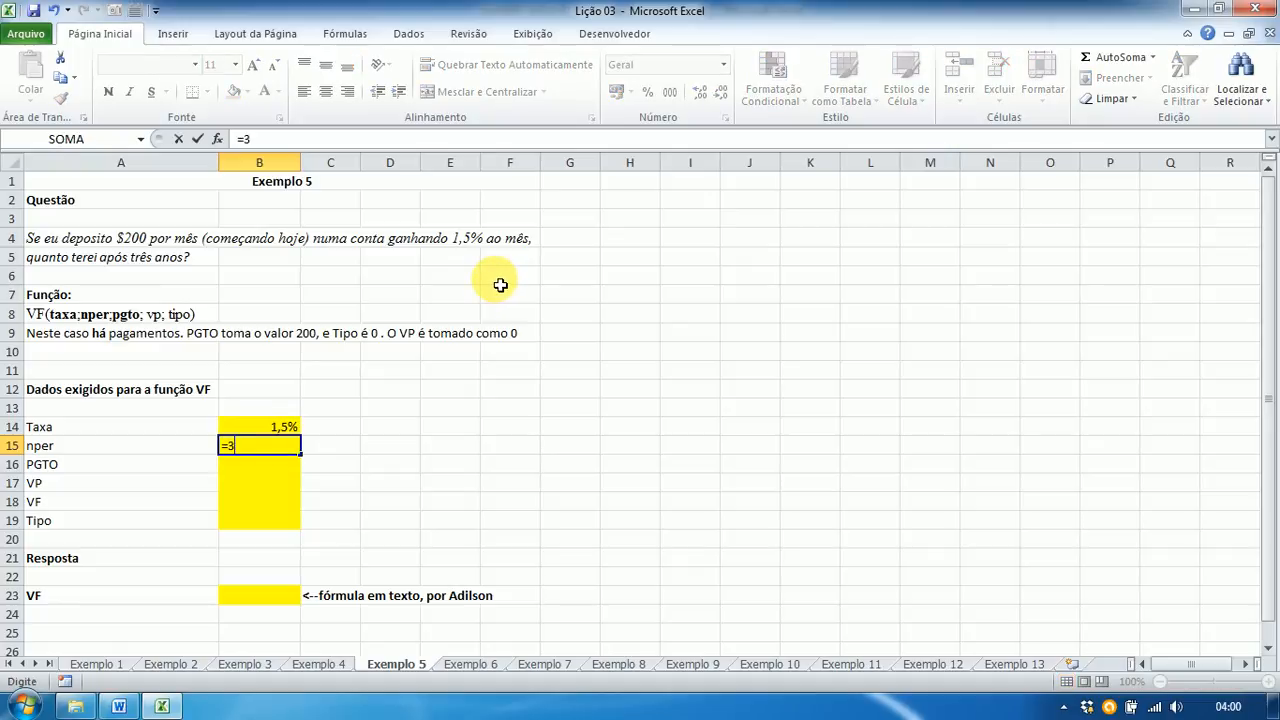
type("*12")
key("Return")
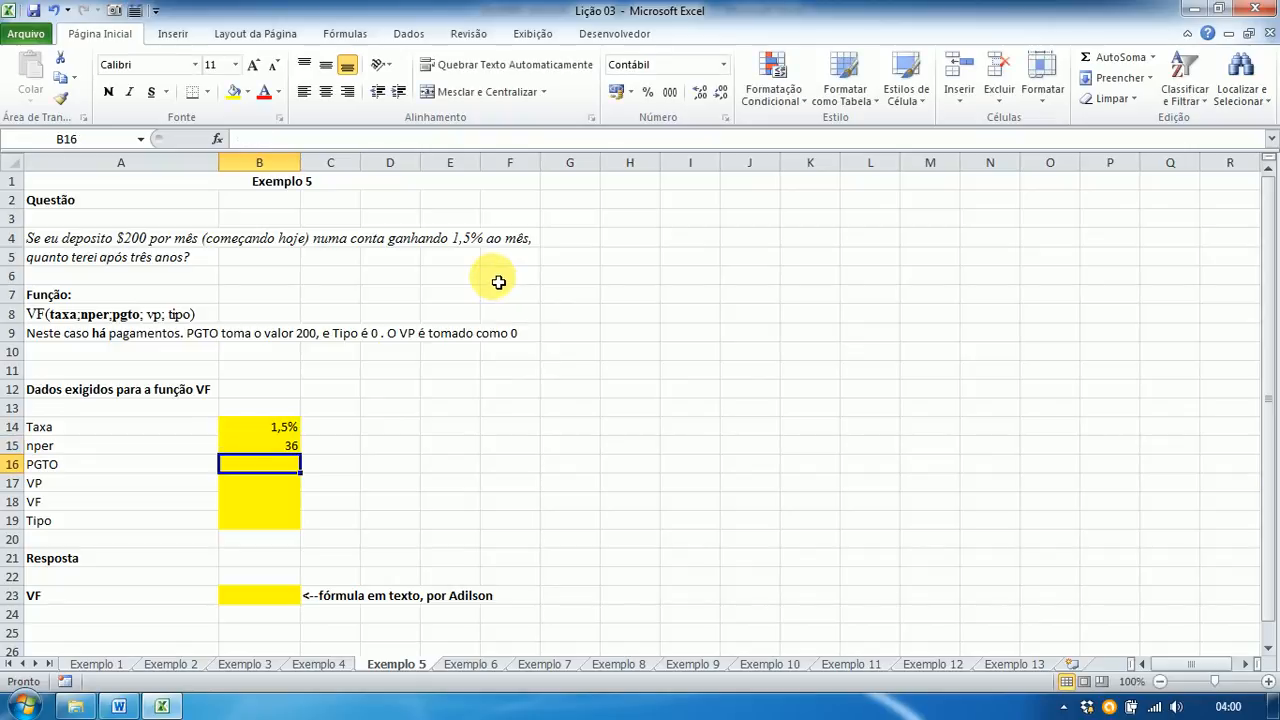
left_click(266, 455)
left_click(268, 448)
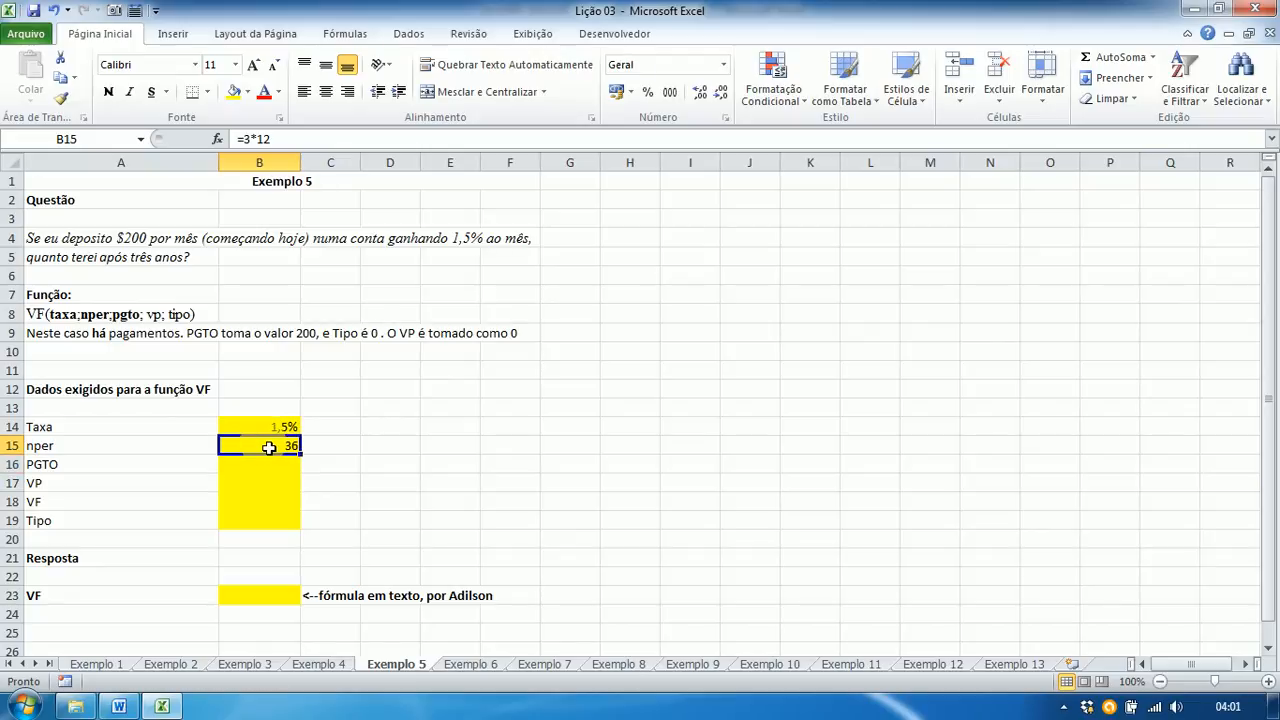
left_click(268, 467)
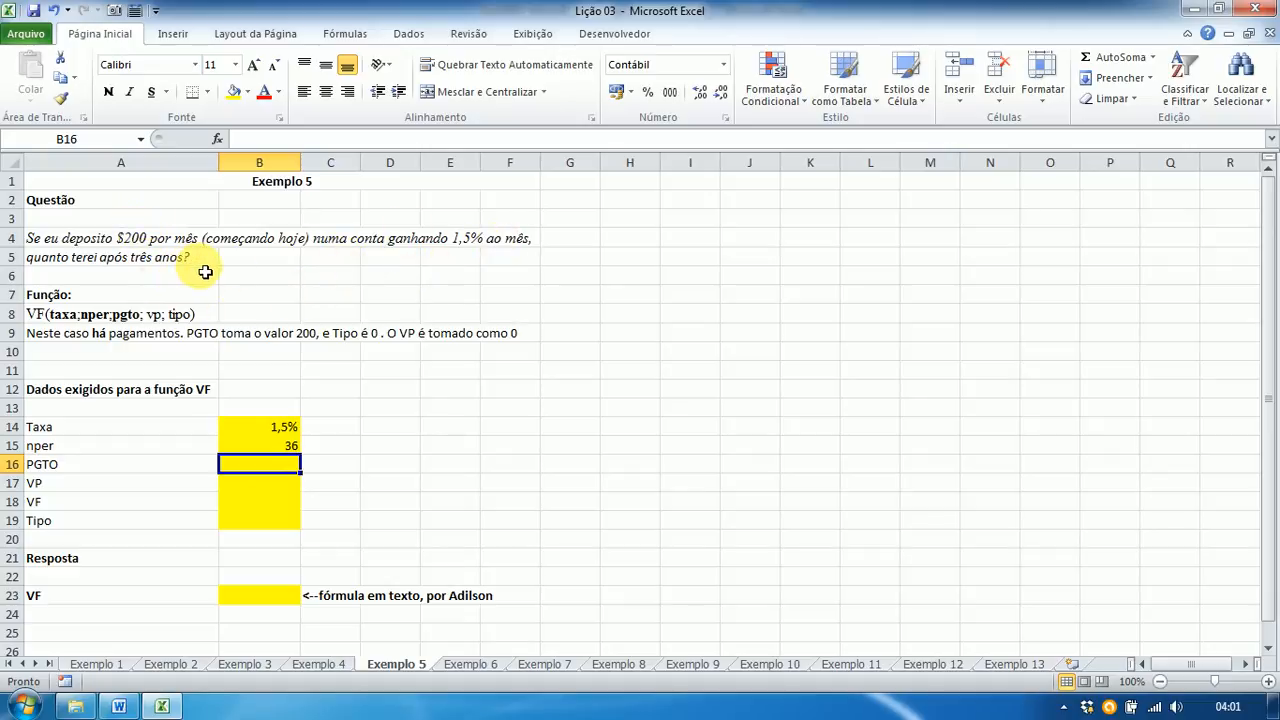
Step: Enter PGTO -200, VP 0, VF '?' and Tipo 0 in B16:B19, then select B23
type("-")
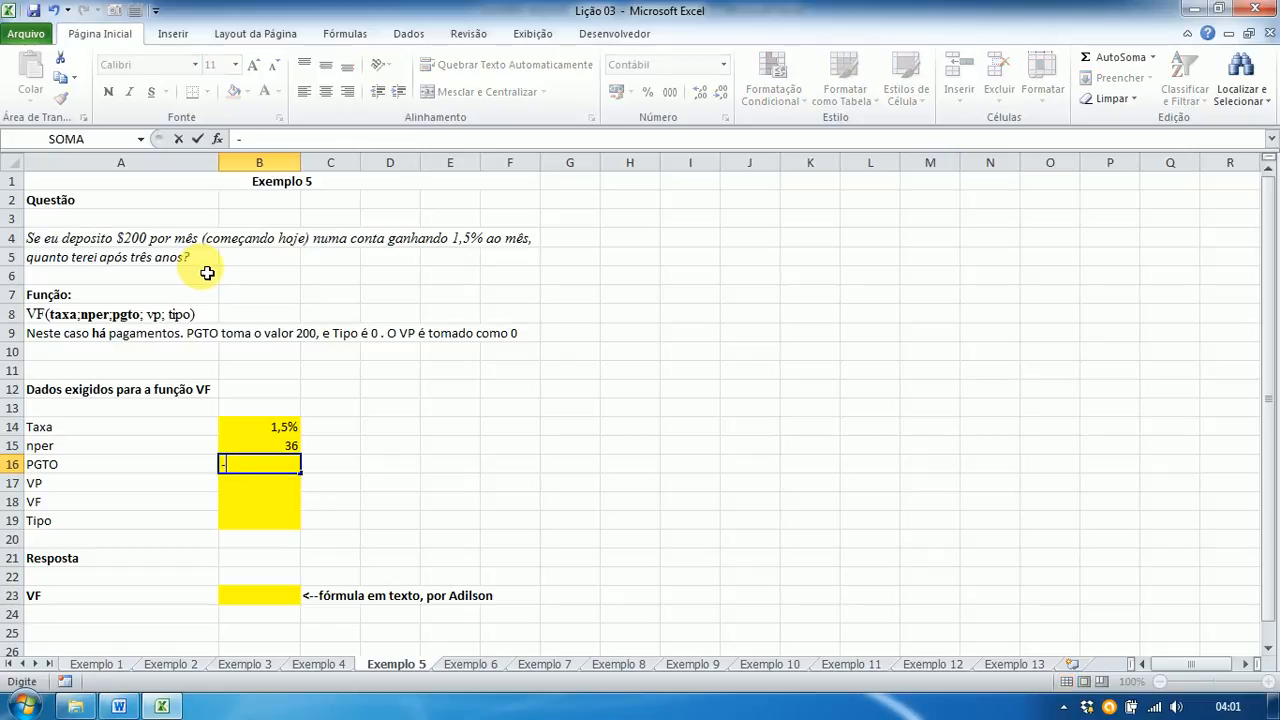
type("200")
key("Return")
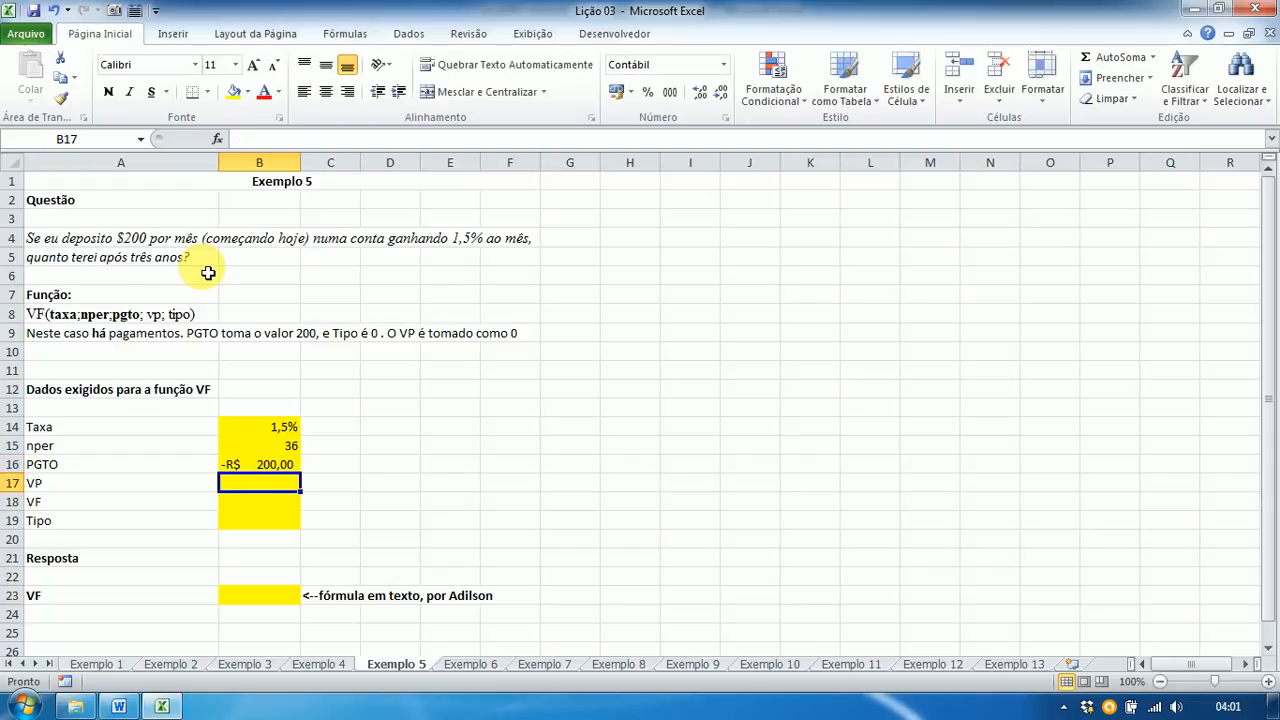
type("0")
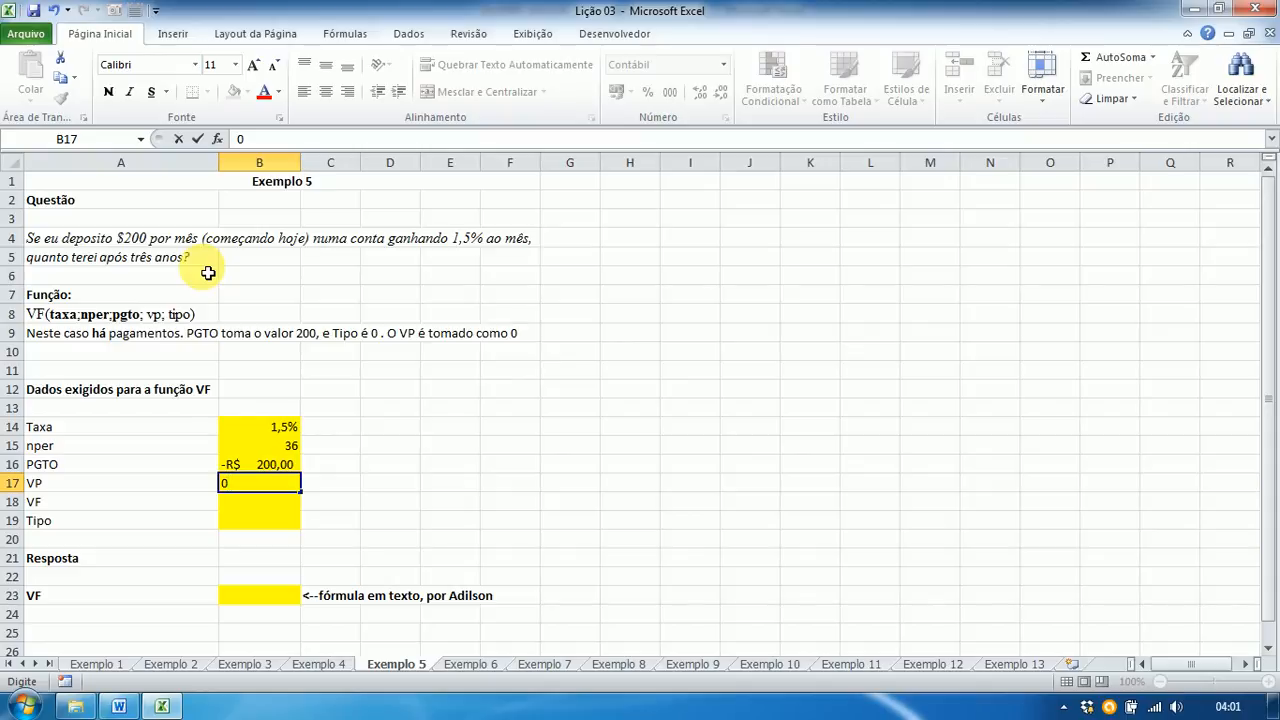
key("Return")
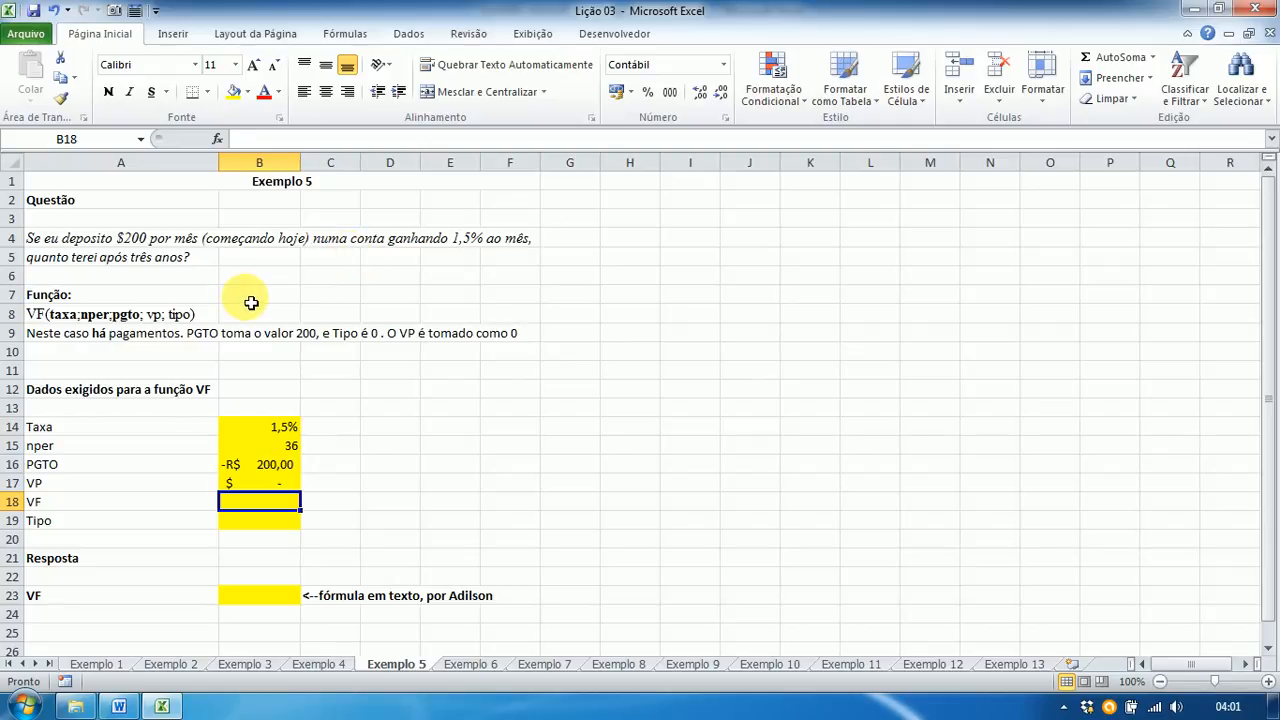
type("?")
key("Return")
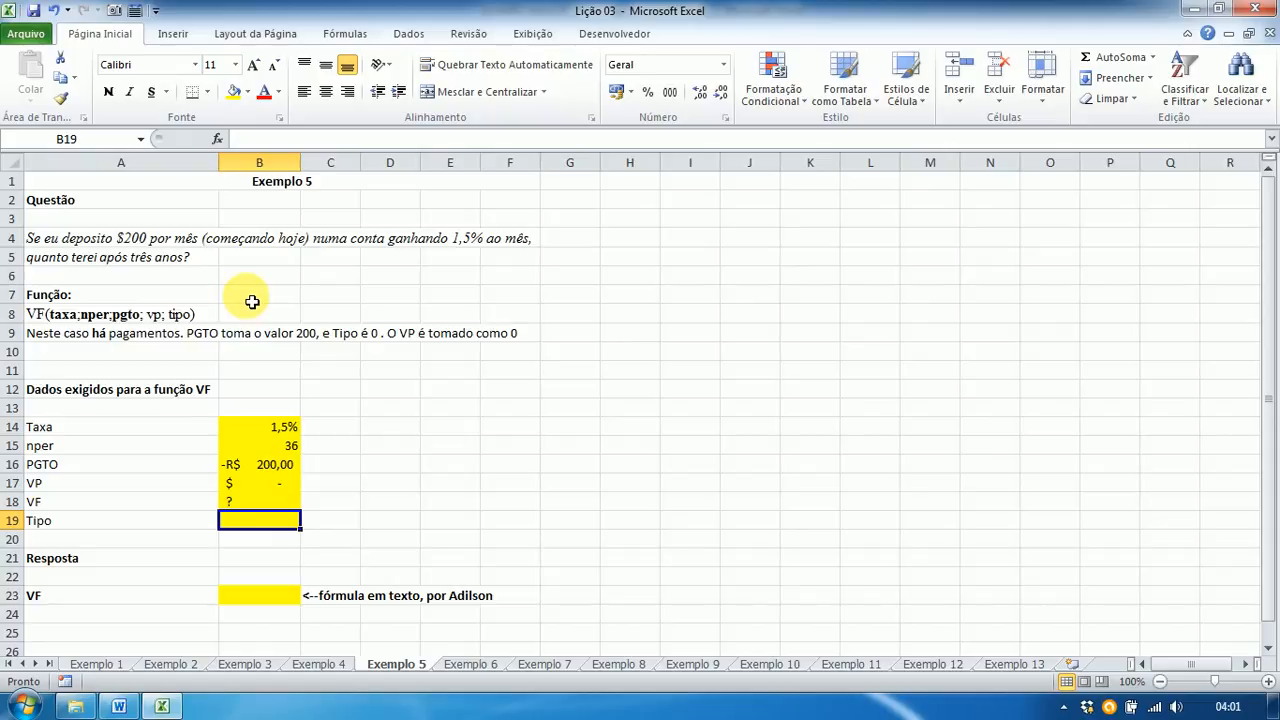
type("0")
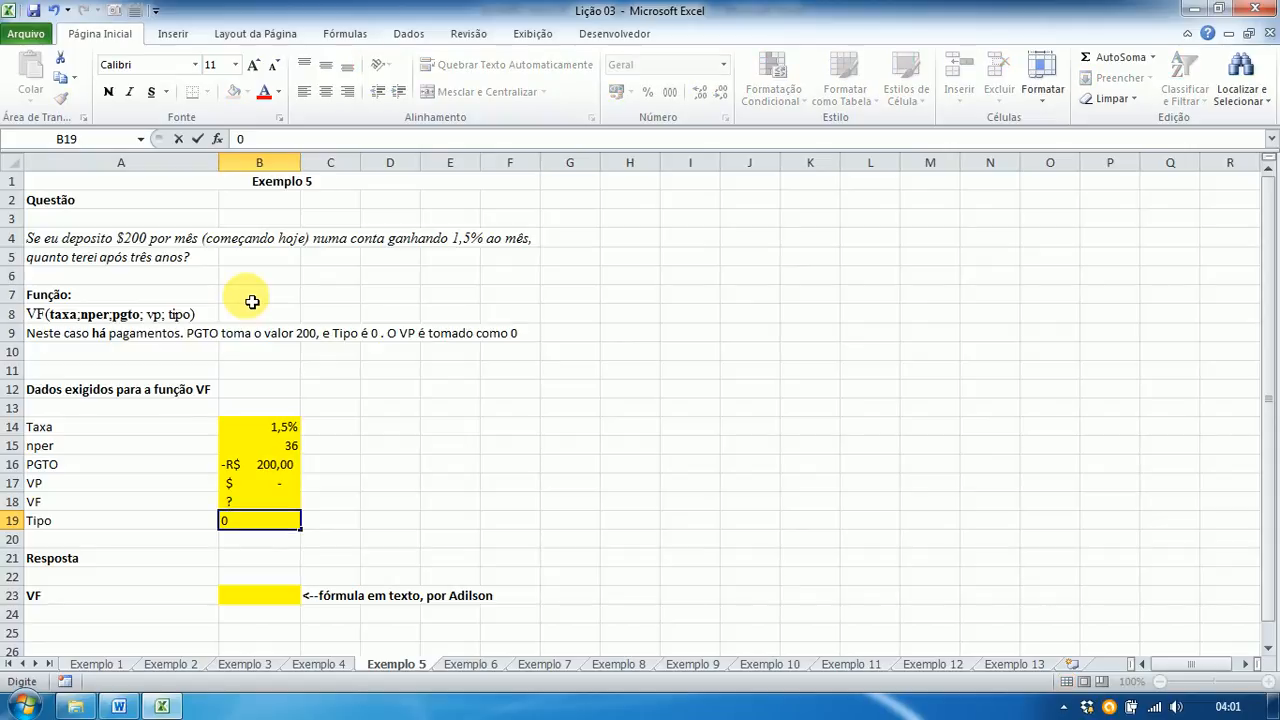
key("Return")
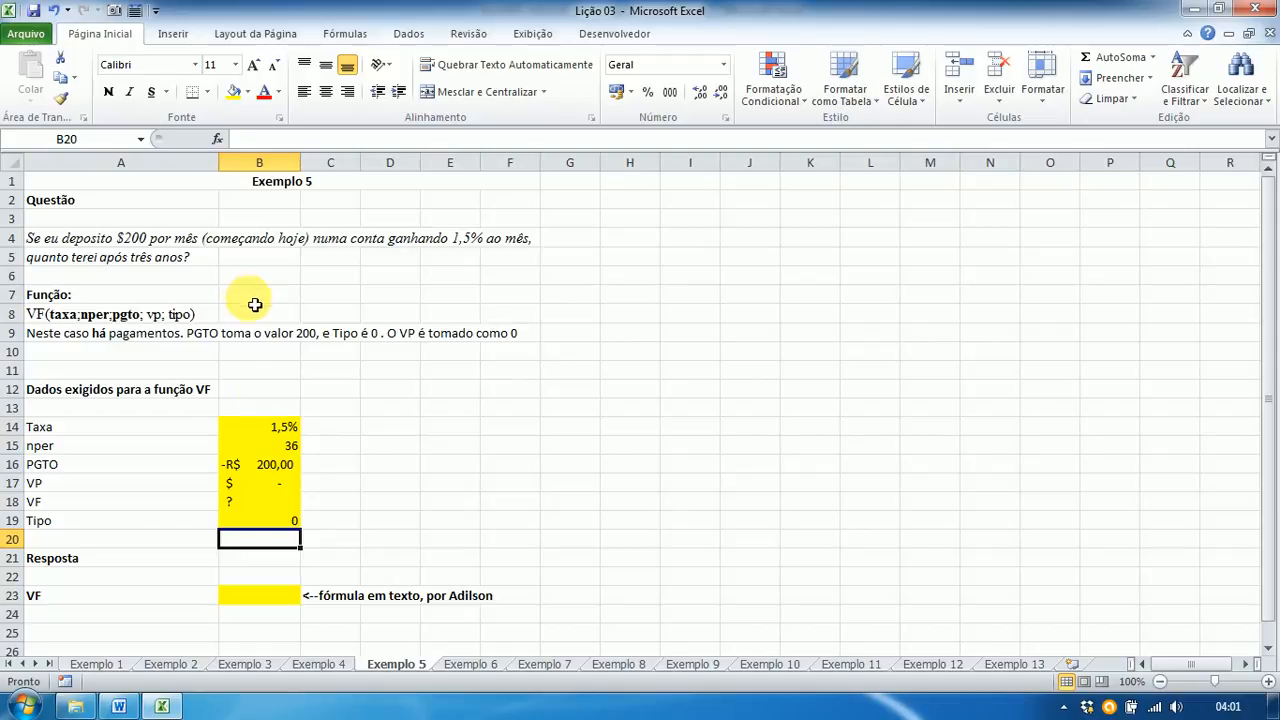
left_click(250, 597)
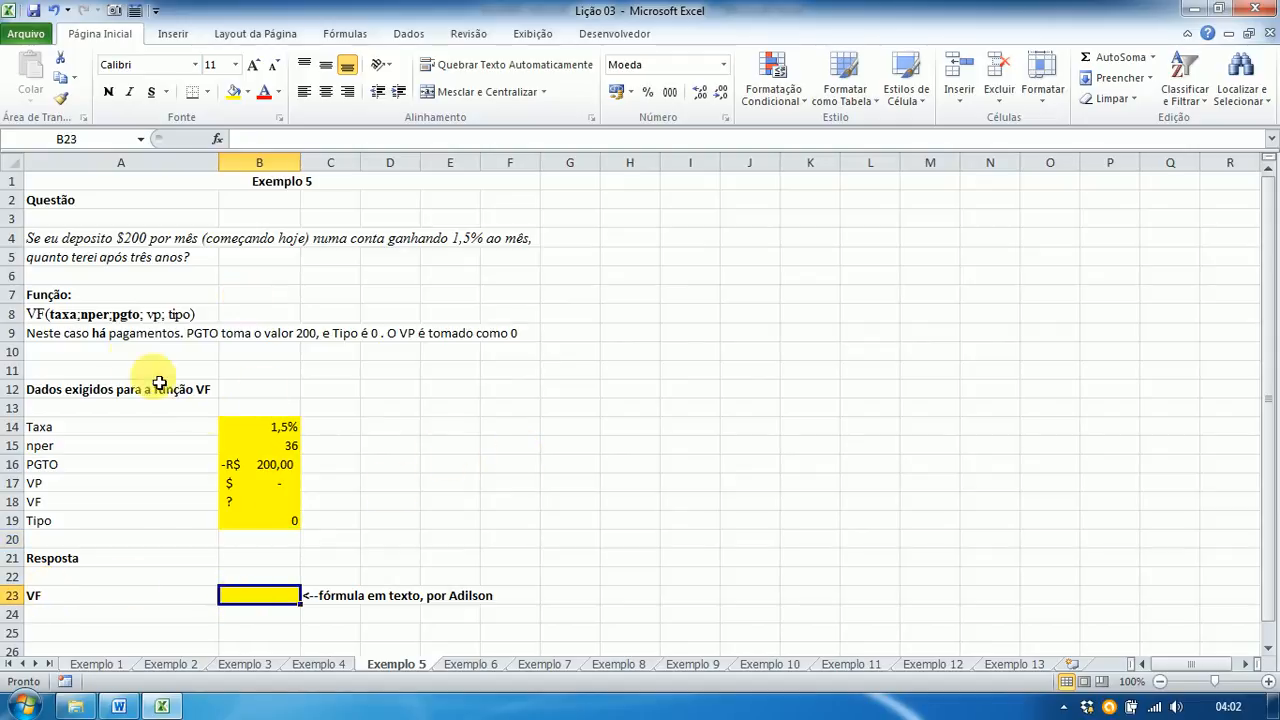
Step: Enter =VF(B14;B15;B16;B17;B19) in B23, giving R$ 9.455,19
type("=")
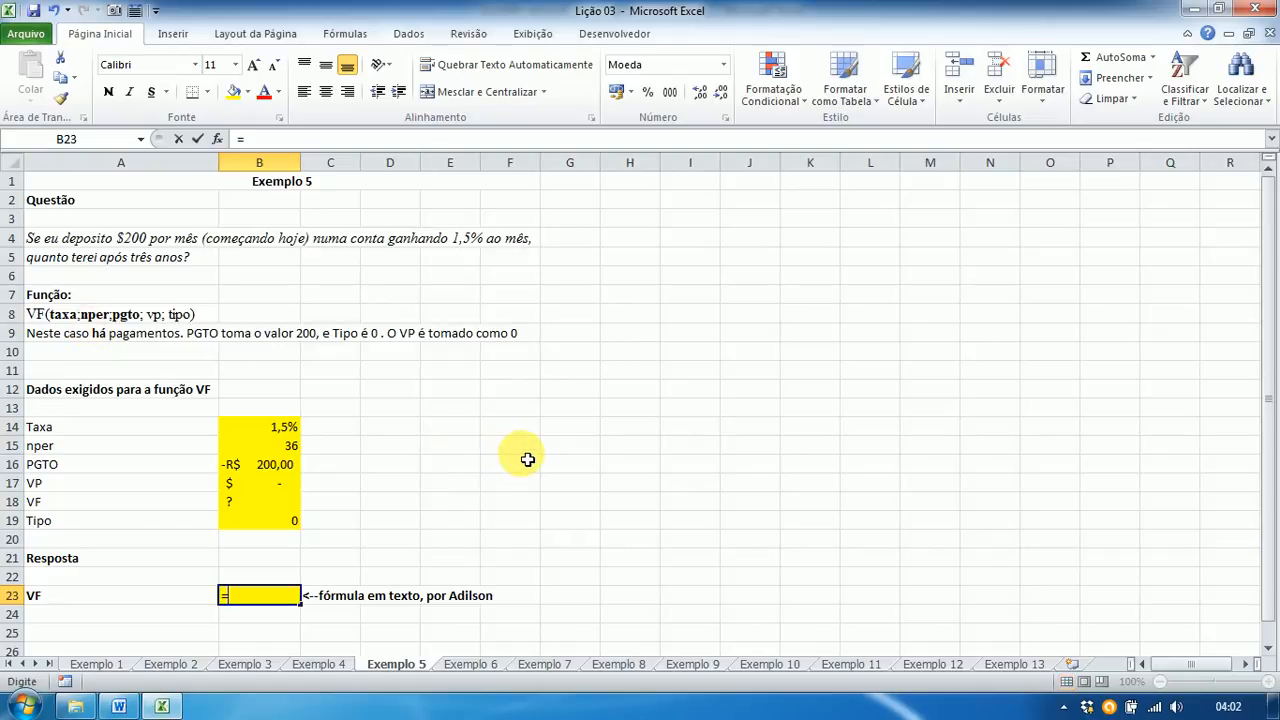
type("vf")
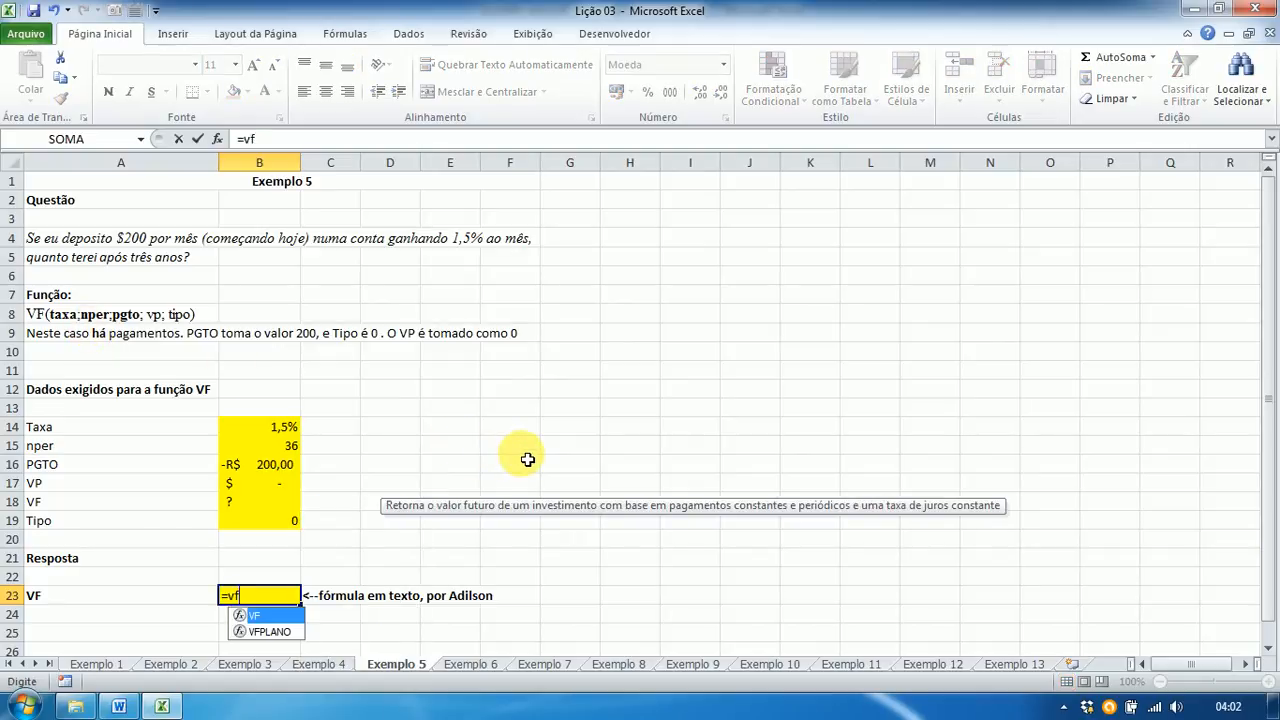
type("(")
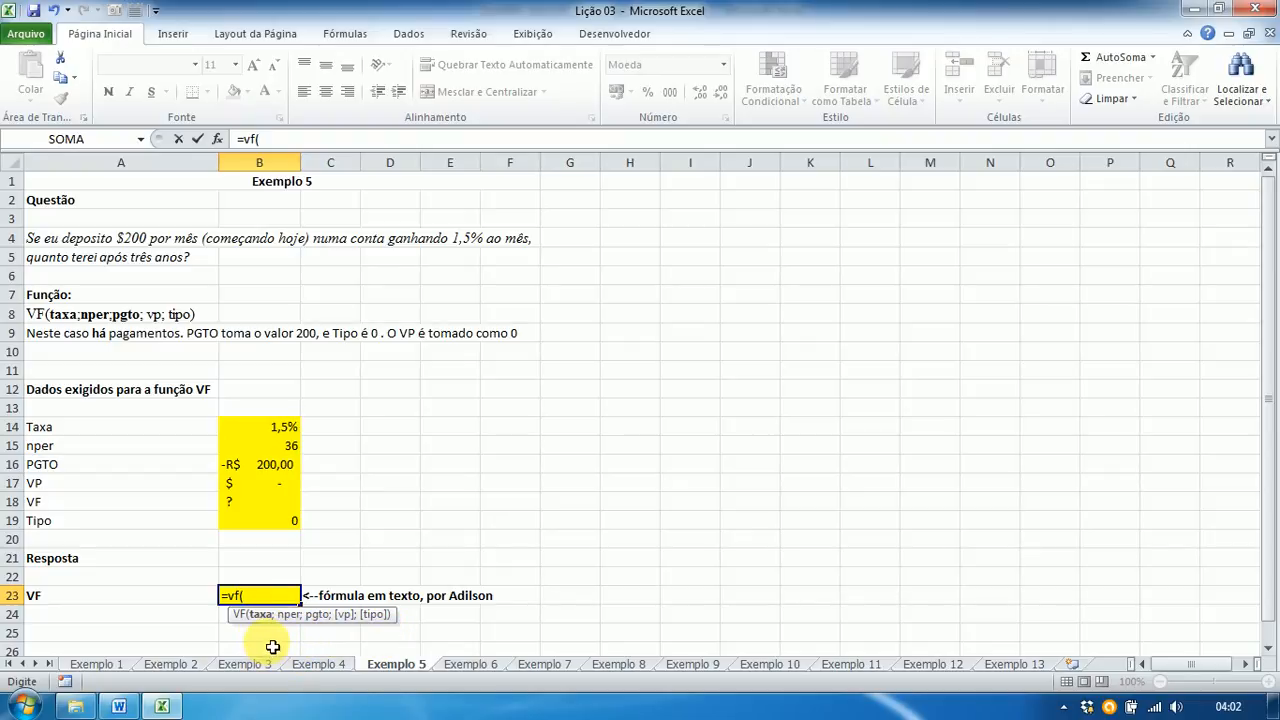
left_click(274, 432)
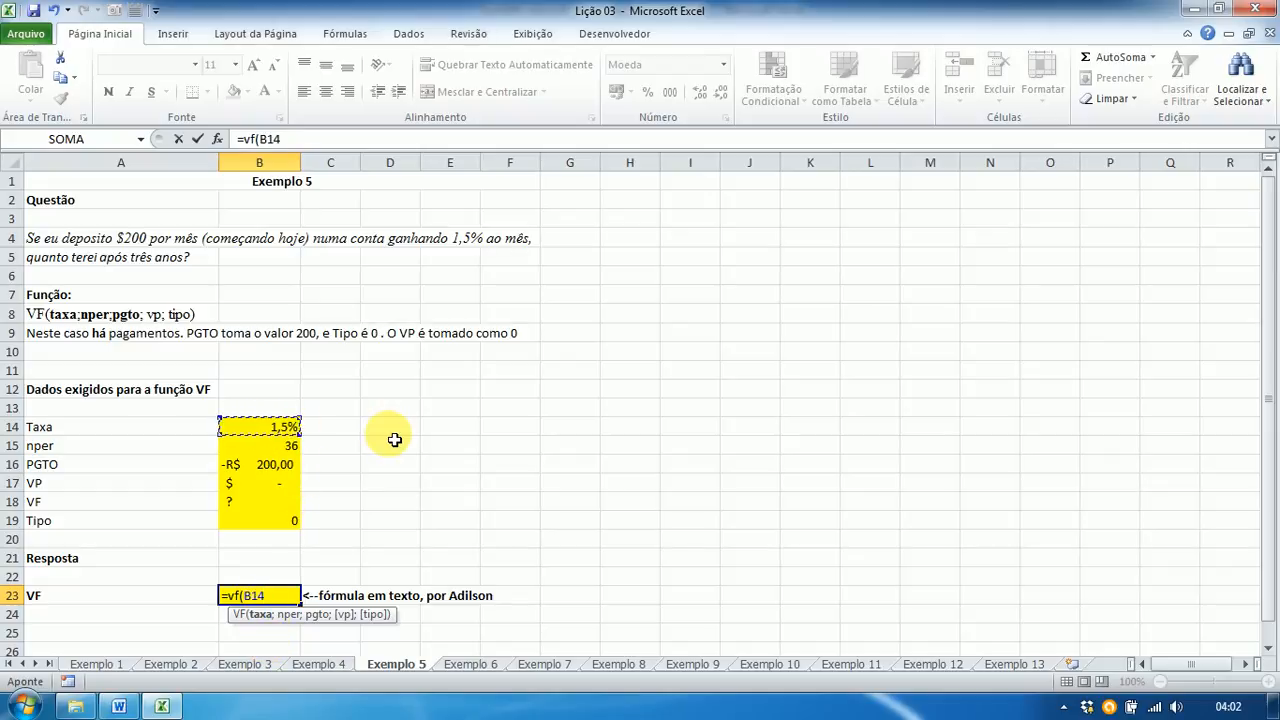
type(";")
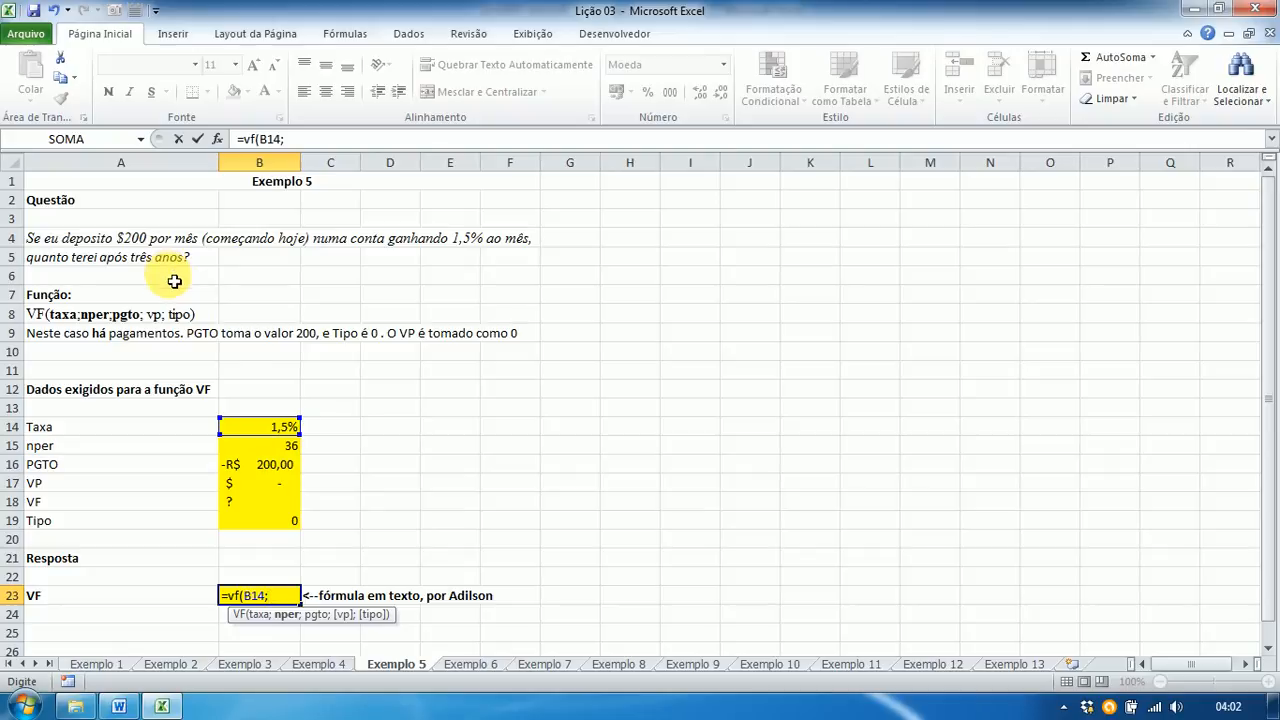
left_click(276, 450)
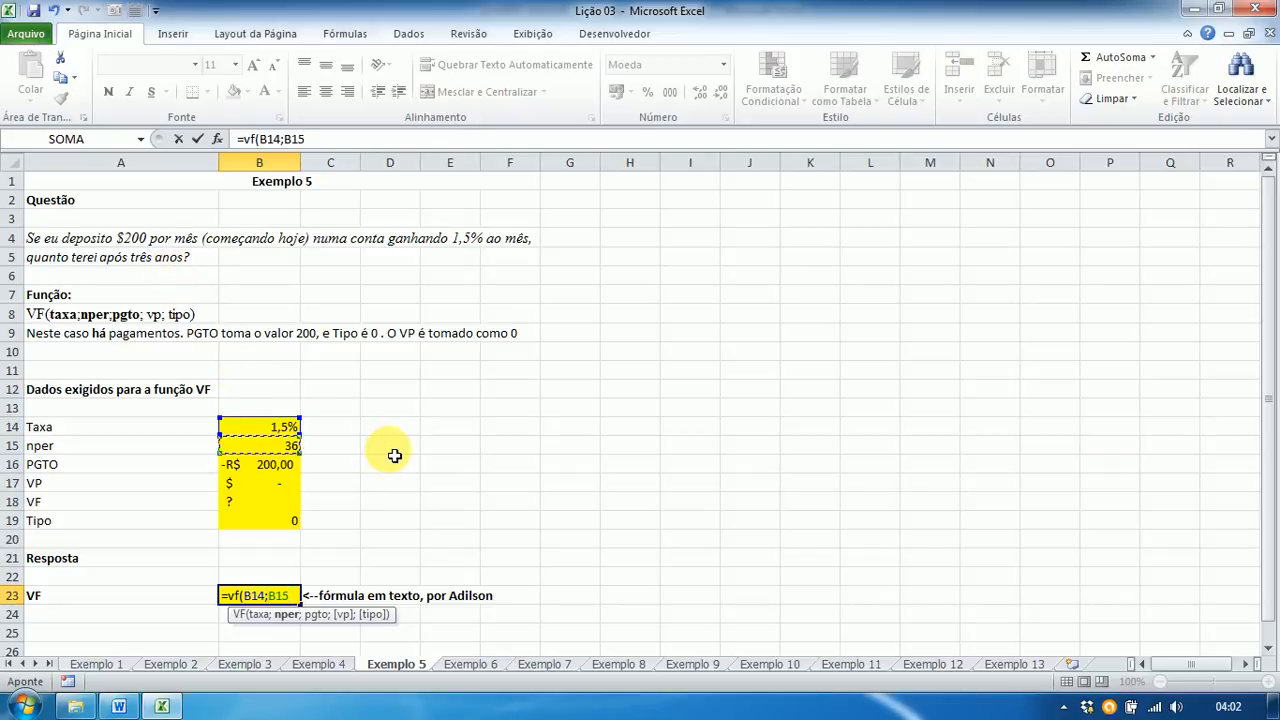
type(";")
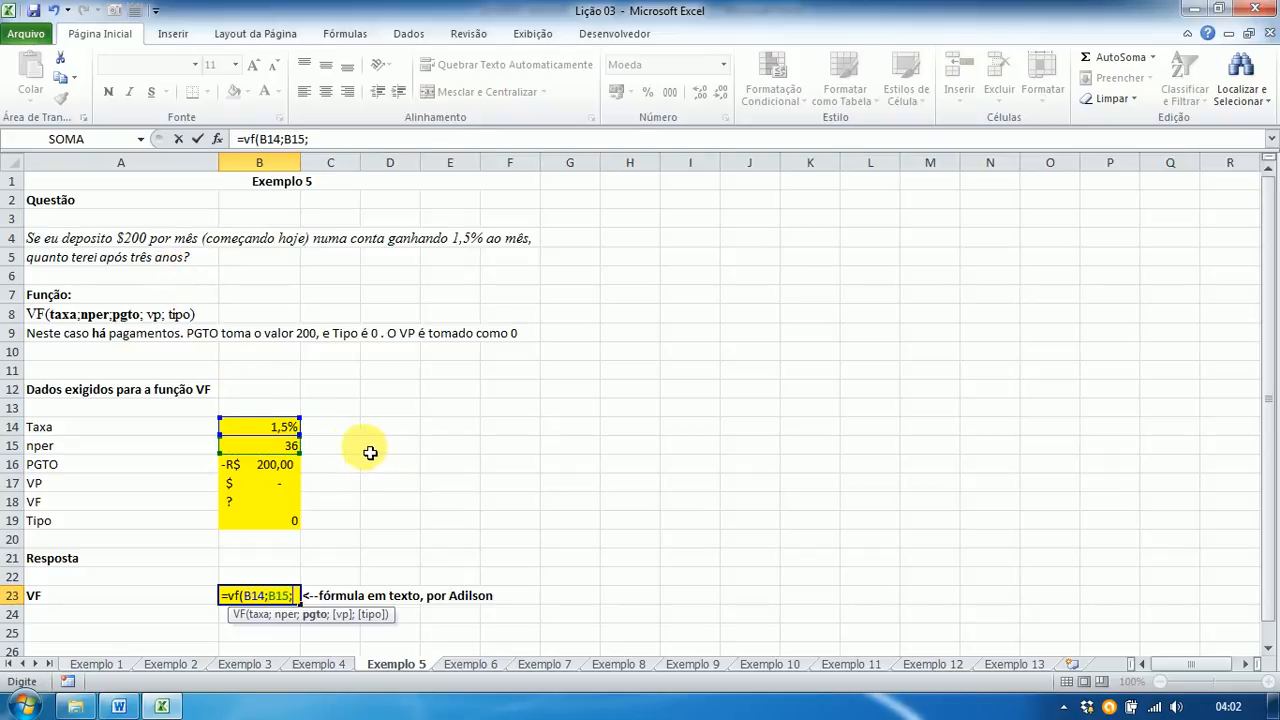
left_click(279, 470)
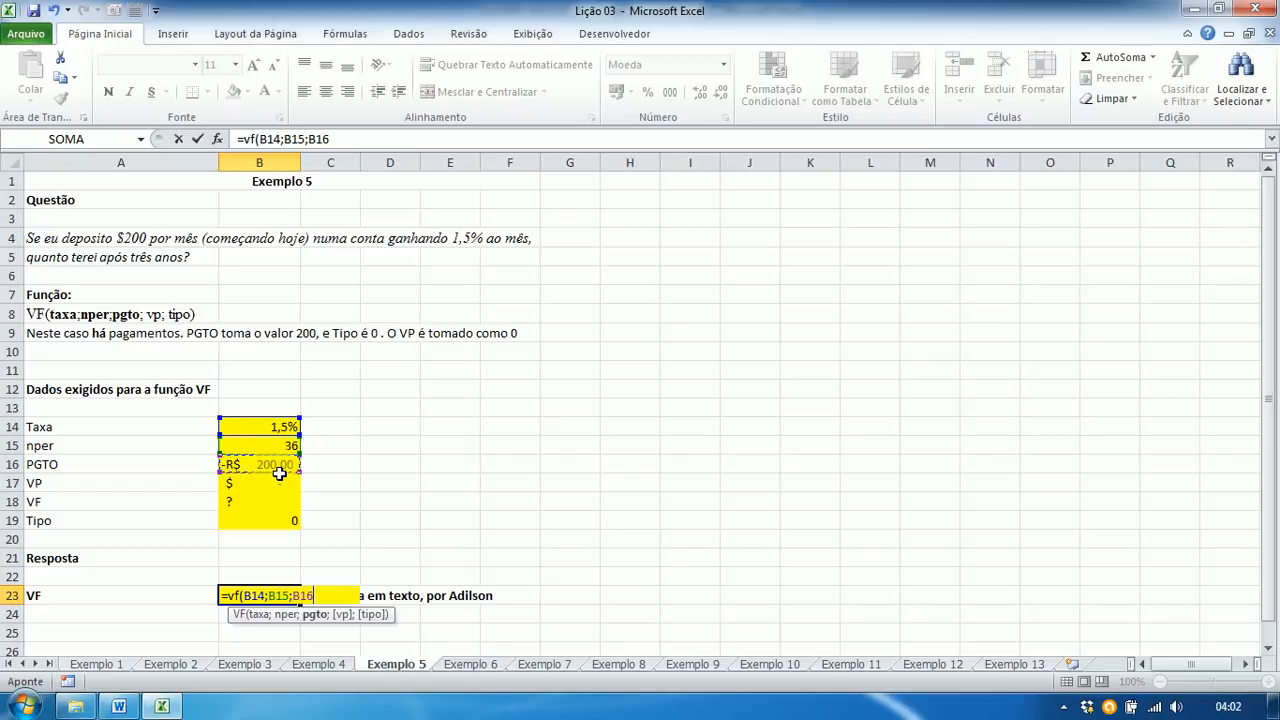
type(";")
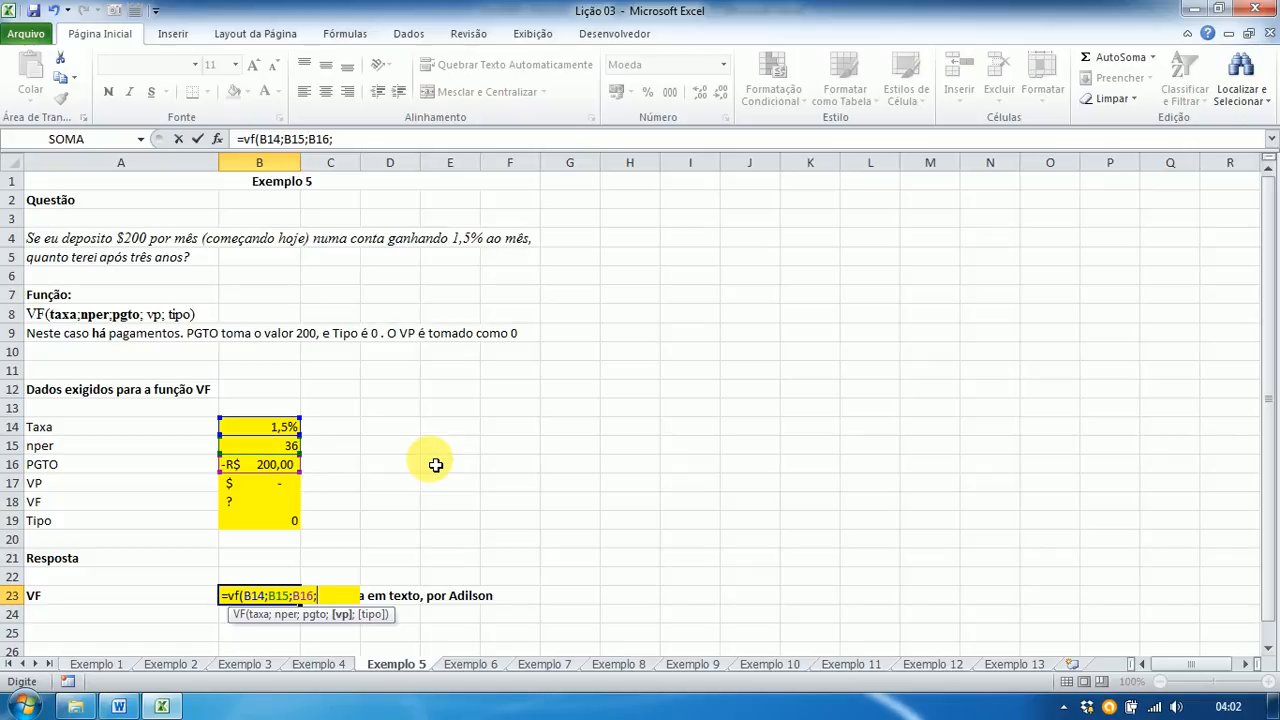
left_click(277, 485)
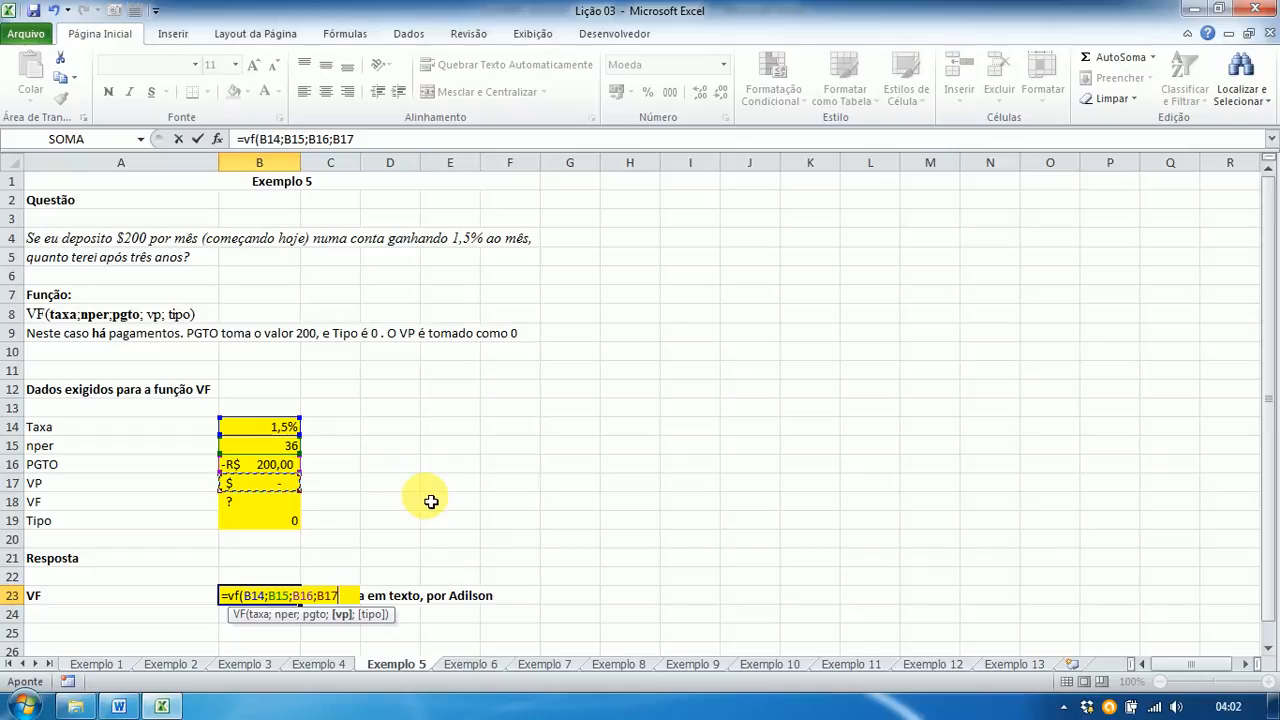
type(";")
left_click(287, 532)
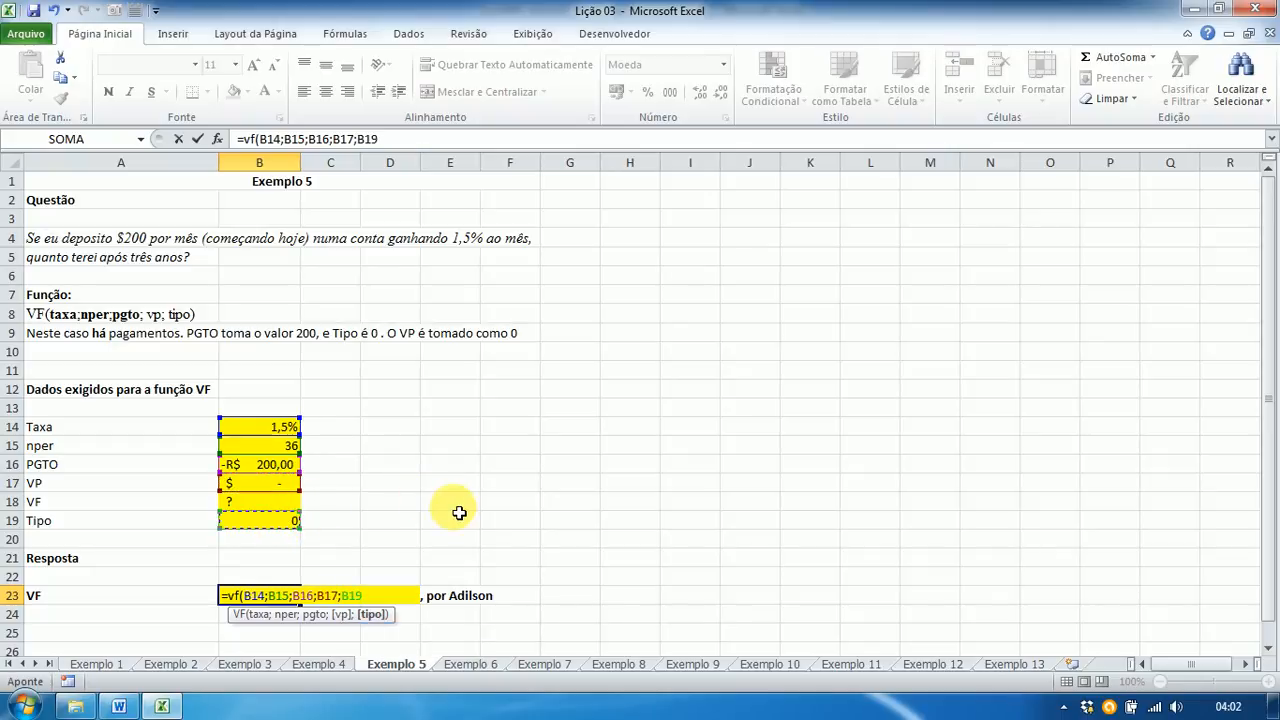
type(")")
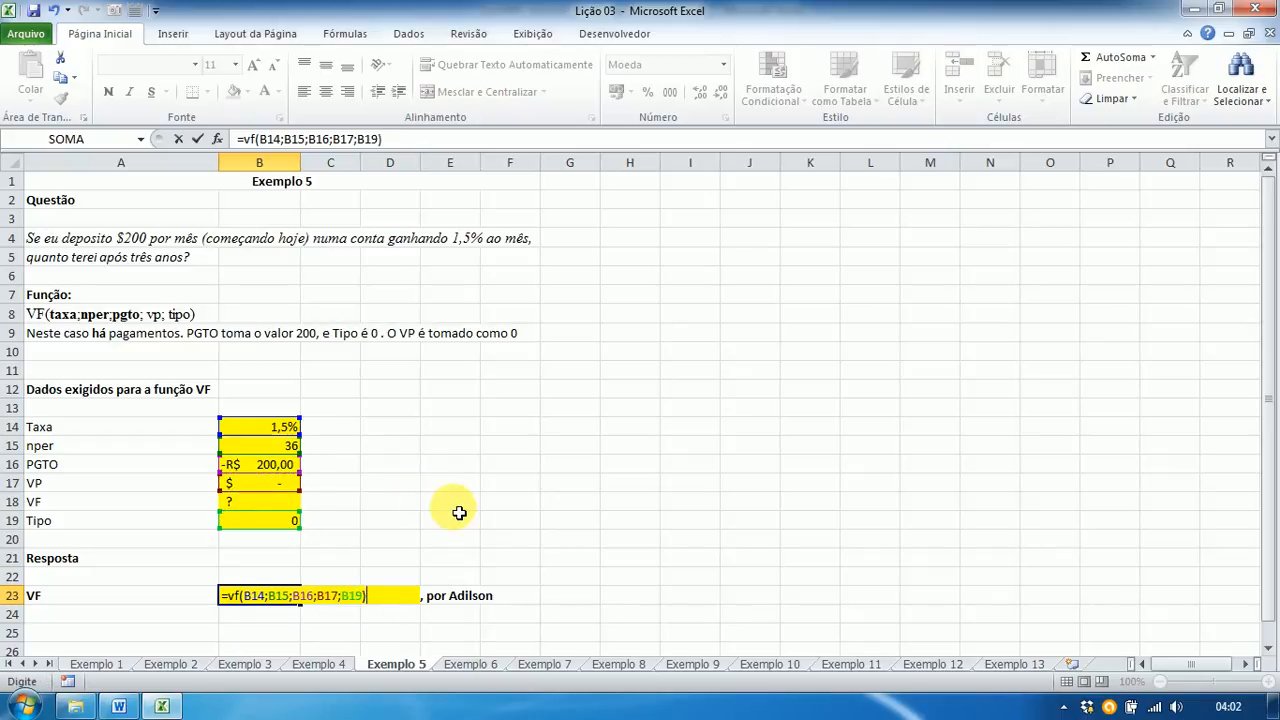
key("Return")
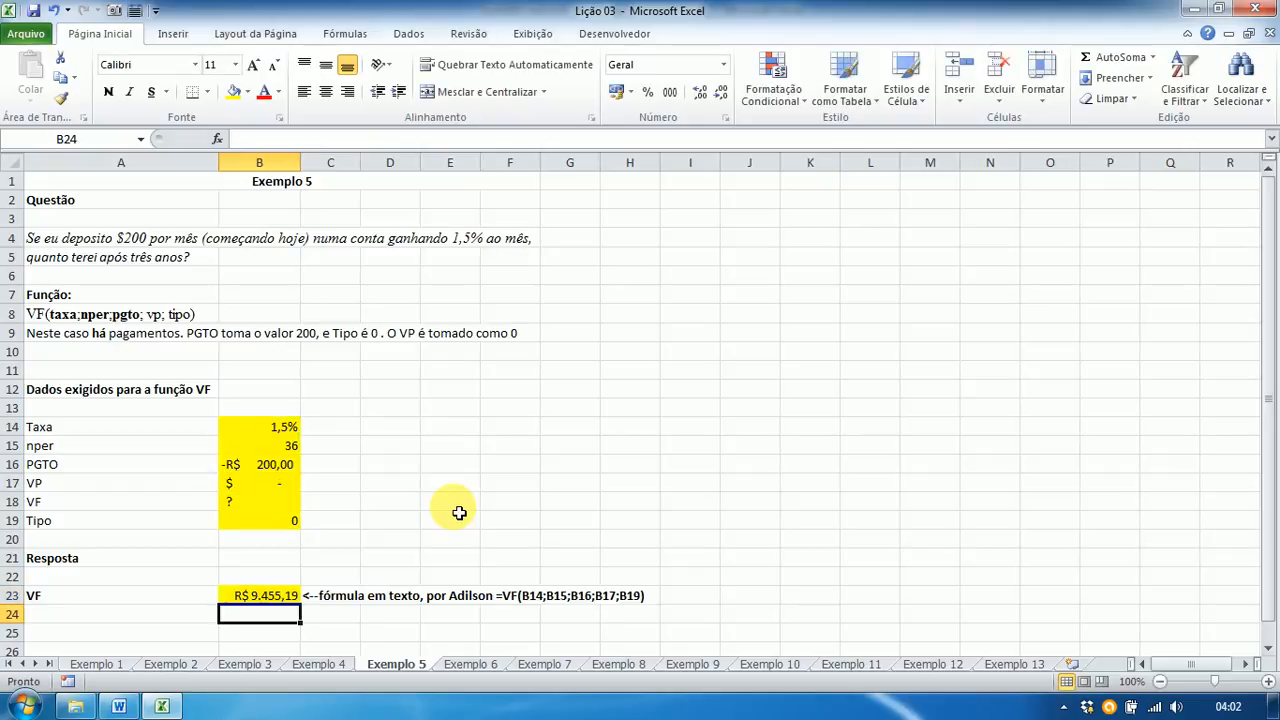
key("Up")
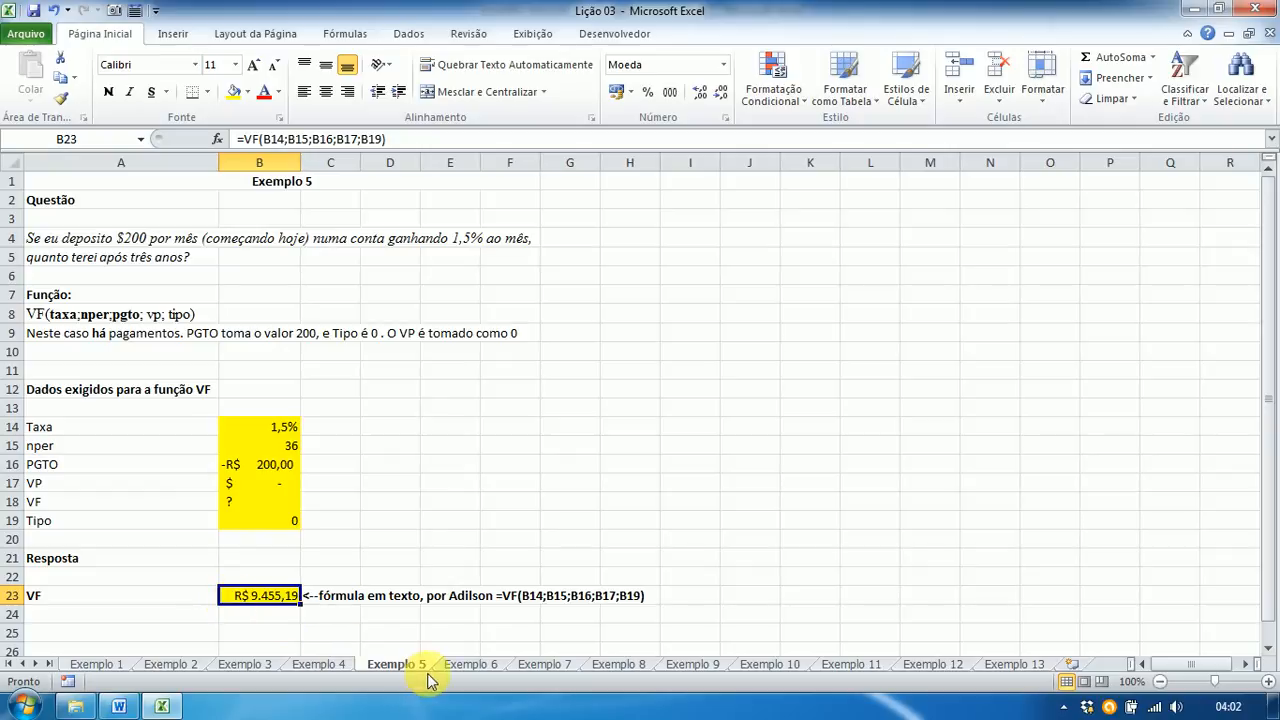
key("alt+Tab")
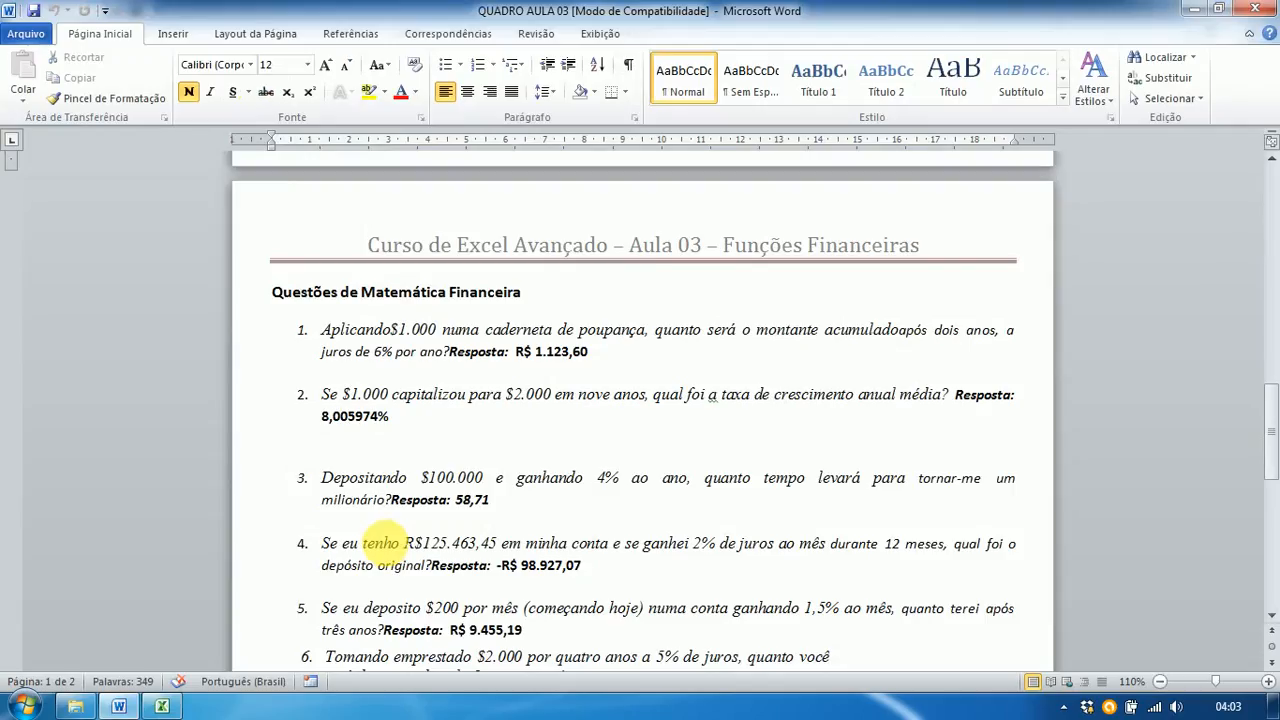
scroll(383, 543, "down", 5)
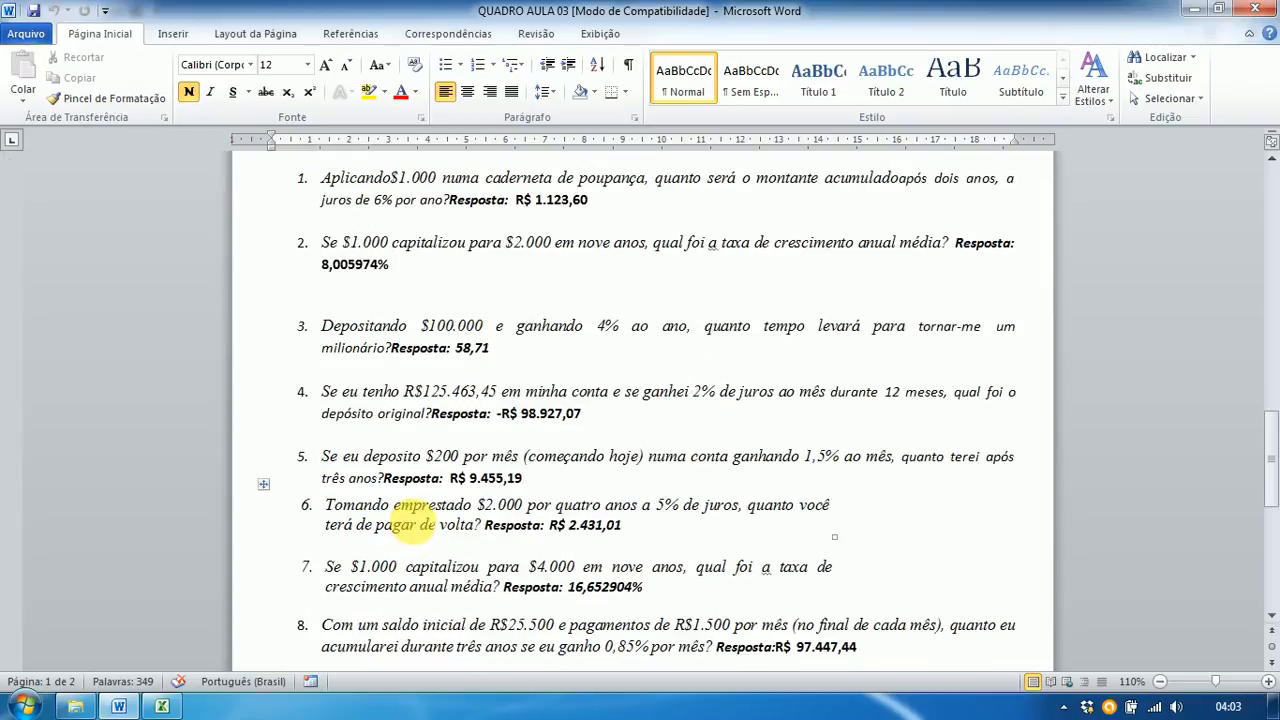
scroll(405, 522, "down", 3)
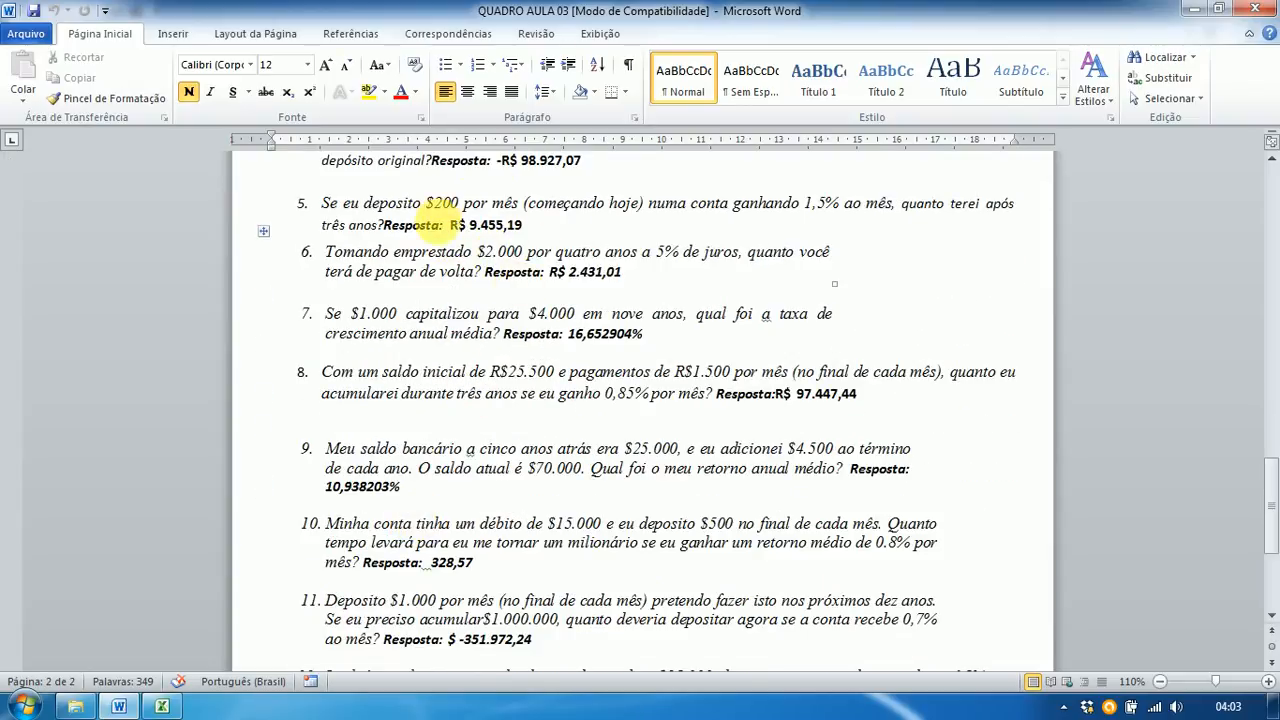
key("alt+Tab")
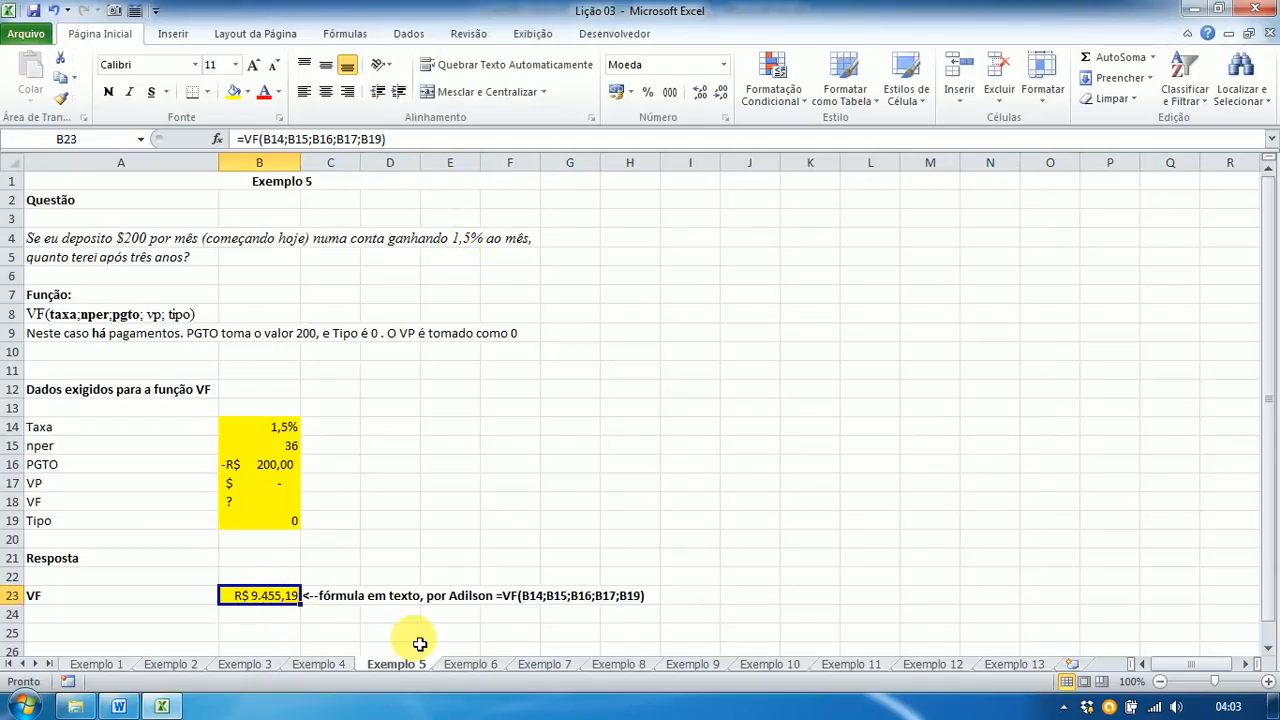
Step: Switch to the Exemplo 6 sheet with the loan question
left_click(472, 666)
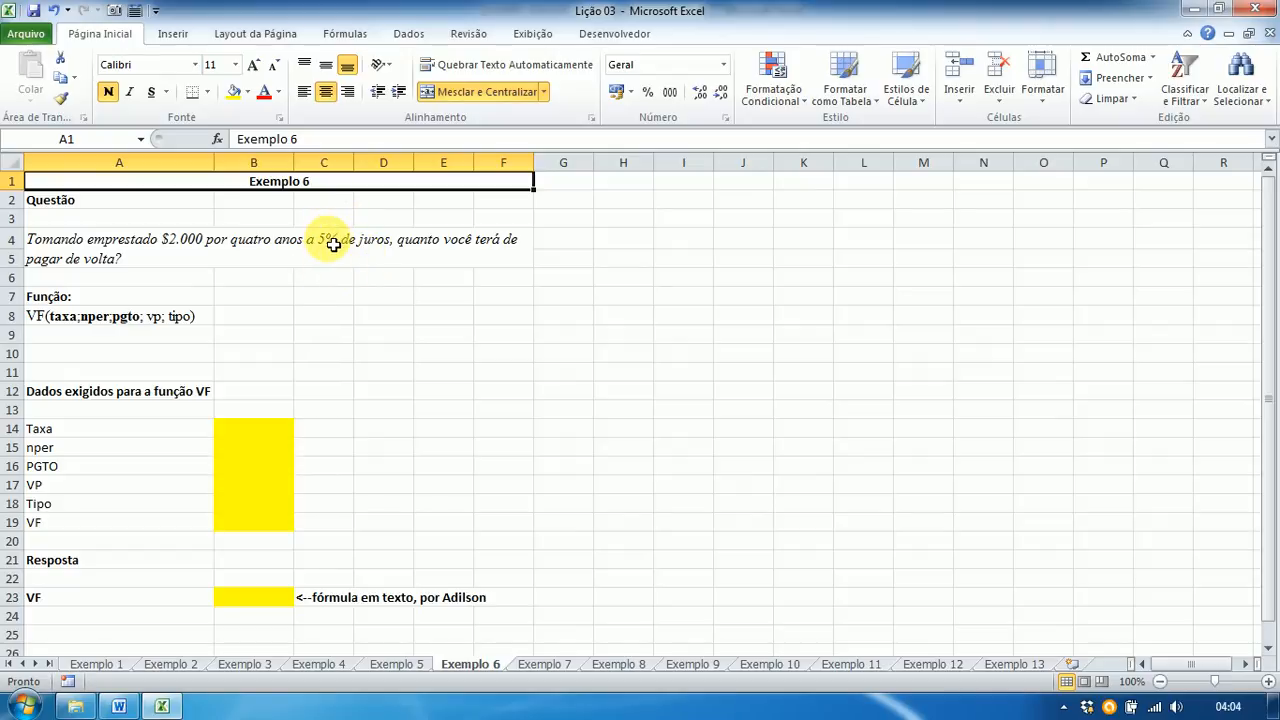
Step: Enter rate 5%, nper 4 and payment 0 in B14:B16
left_click(238, 436)
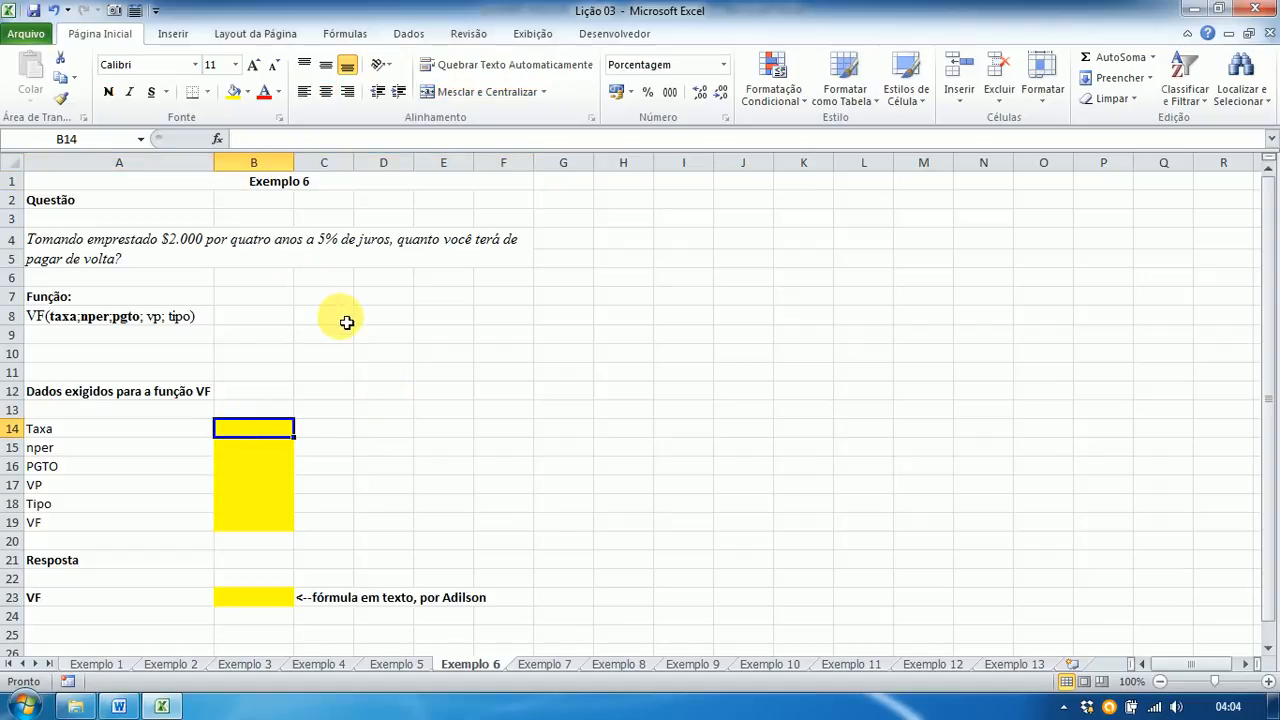
type("5%")
left_click(260, 458)
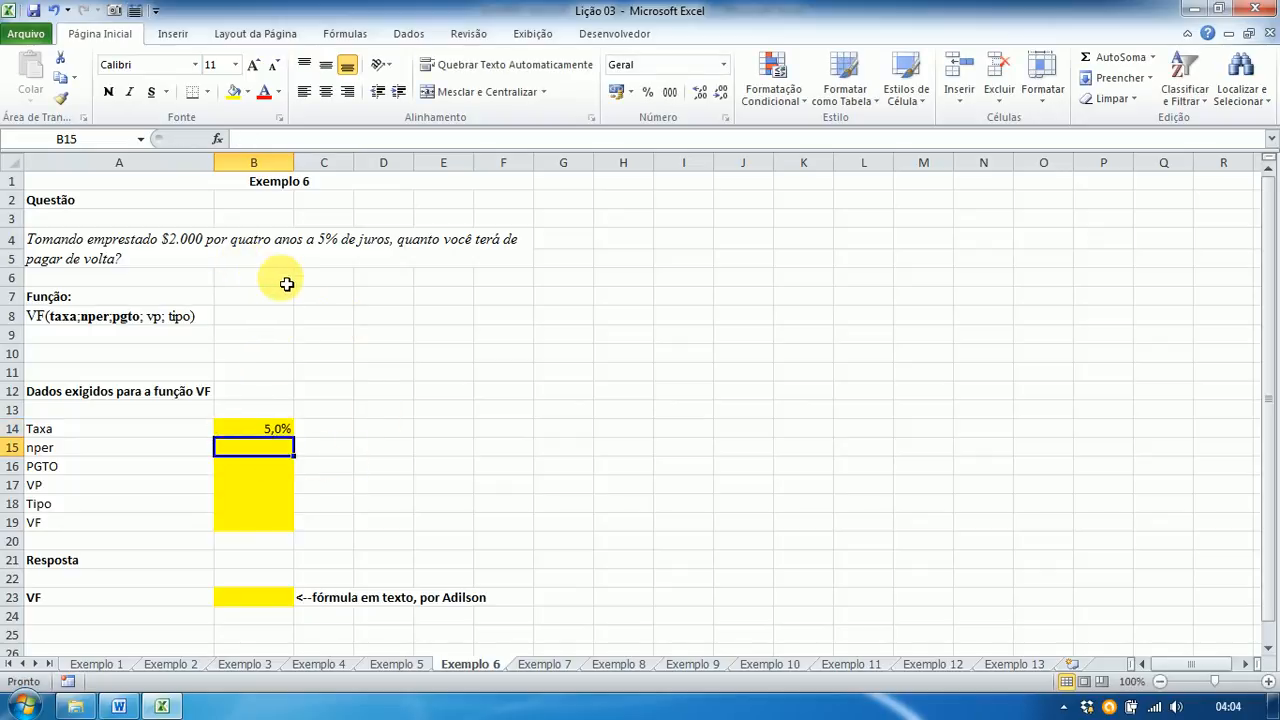
type("4")
key("Return")
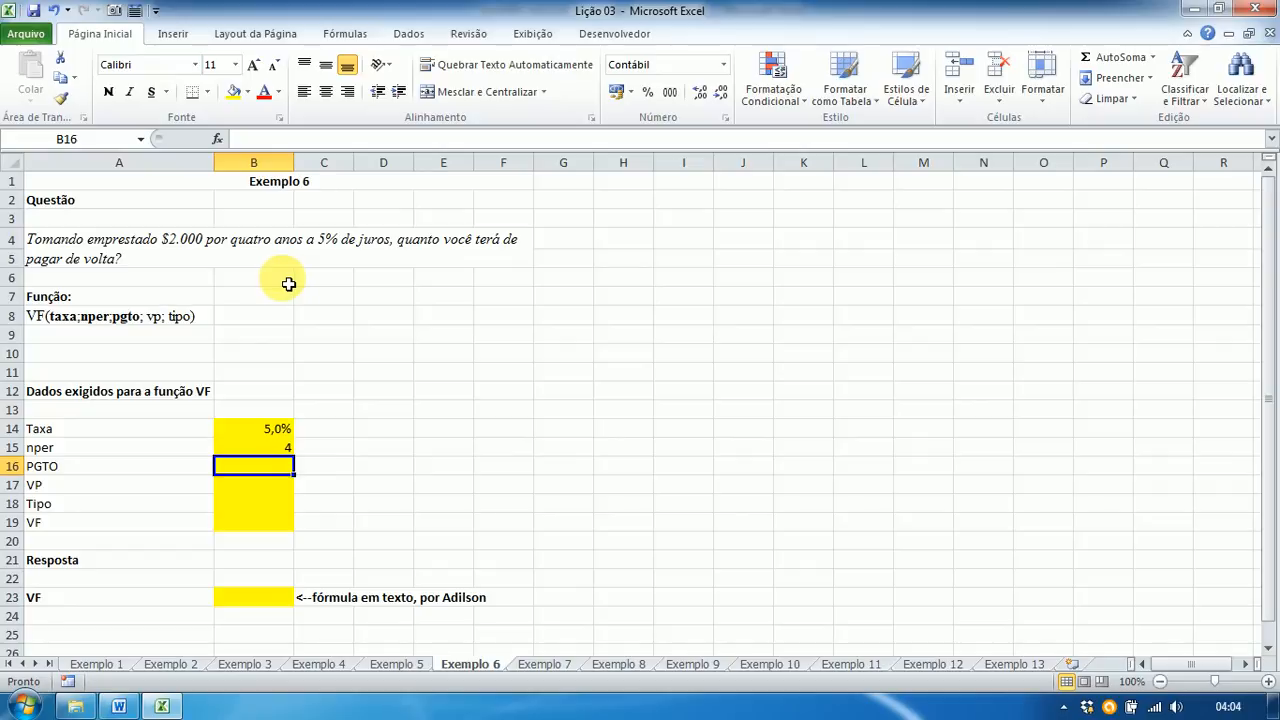
type("0")
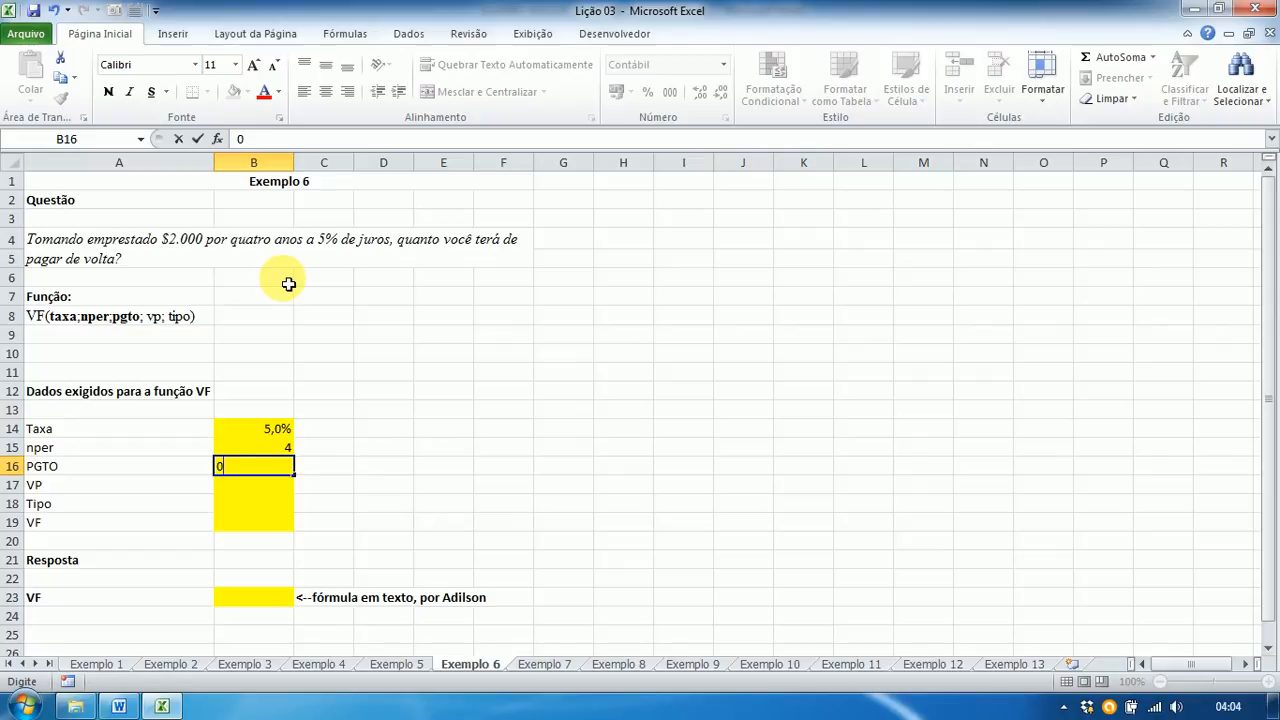
key("Return")
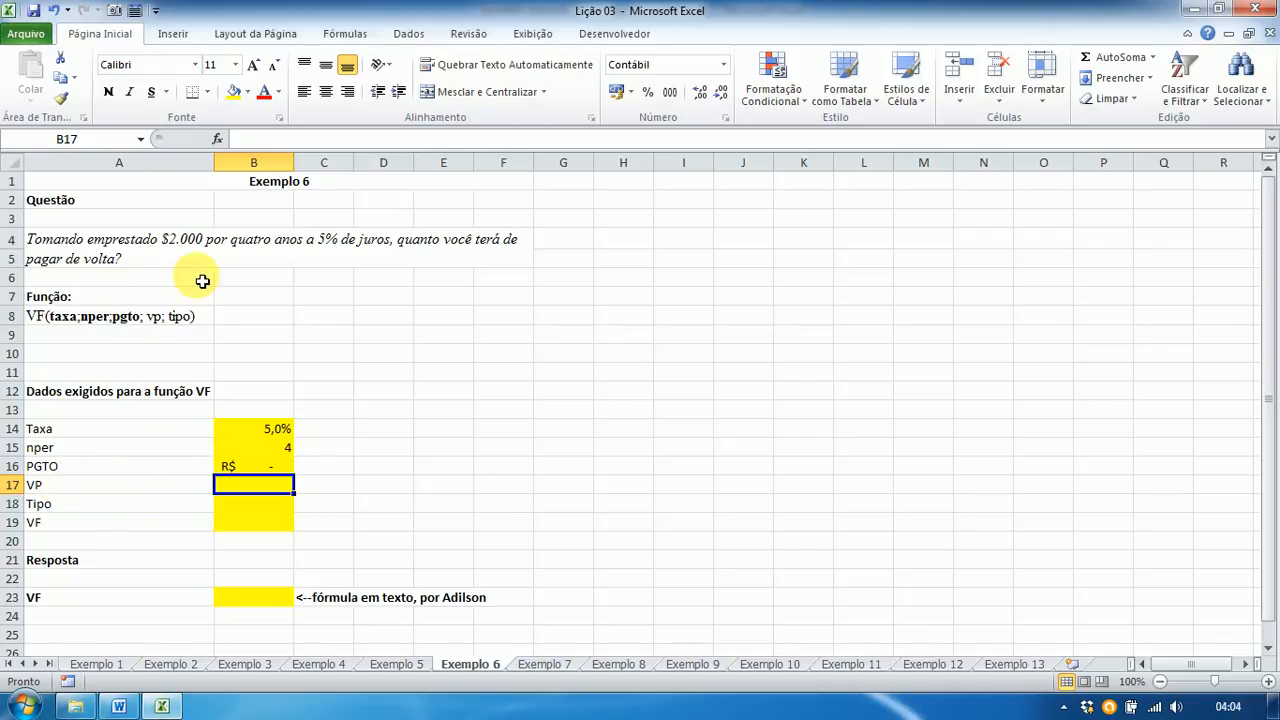
Step: Enter present value -2000, 0 and '?' in B17:B19, then select B23
type("-")
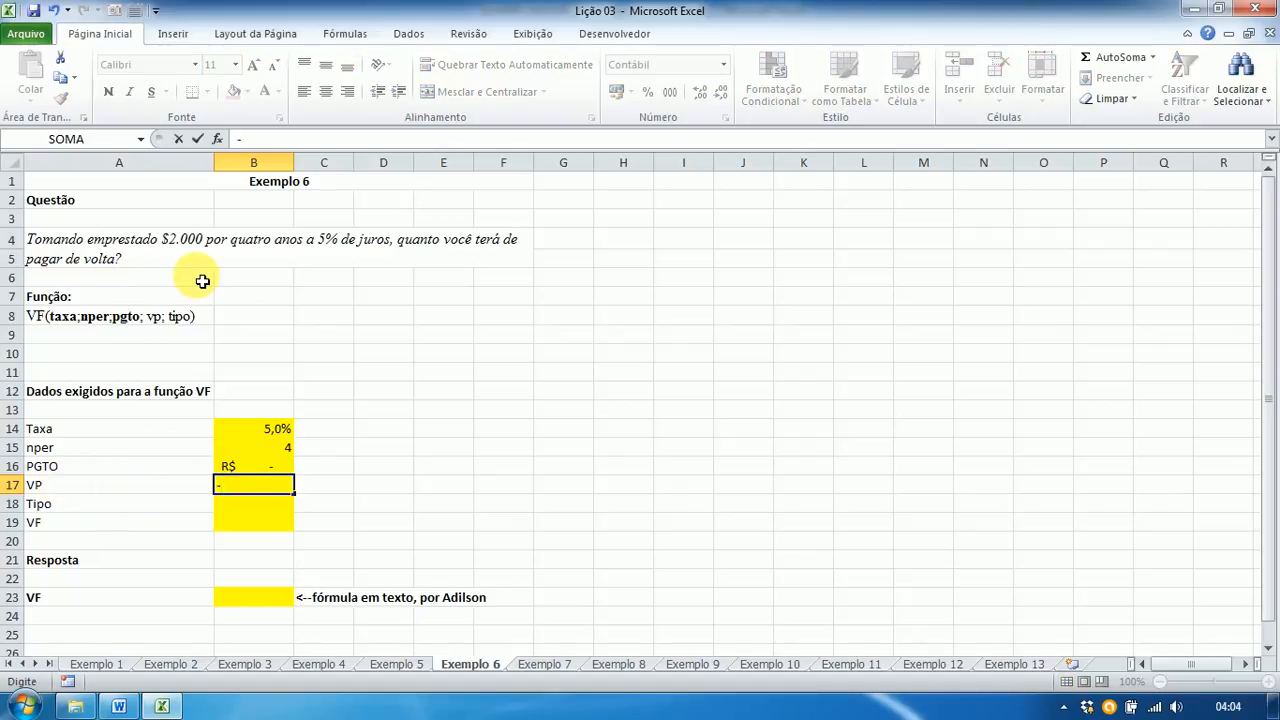
type("2000")
key("Return")
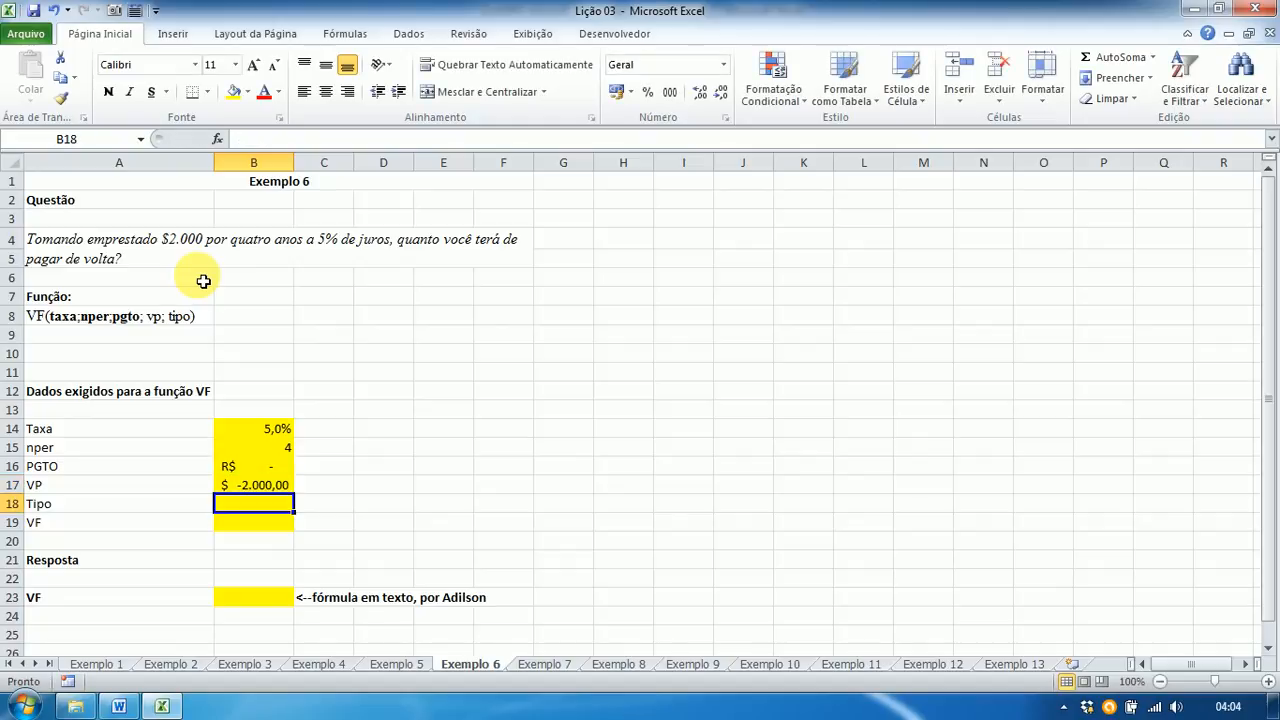
type("0")
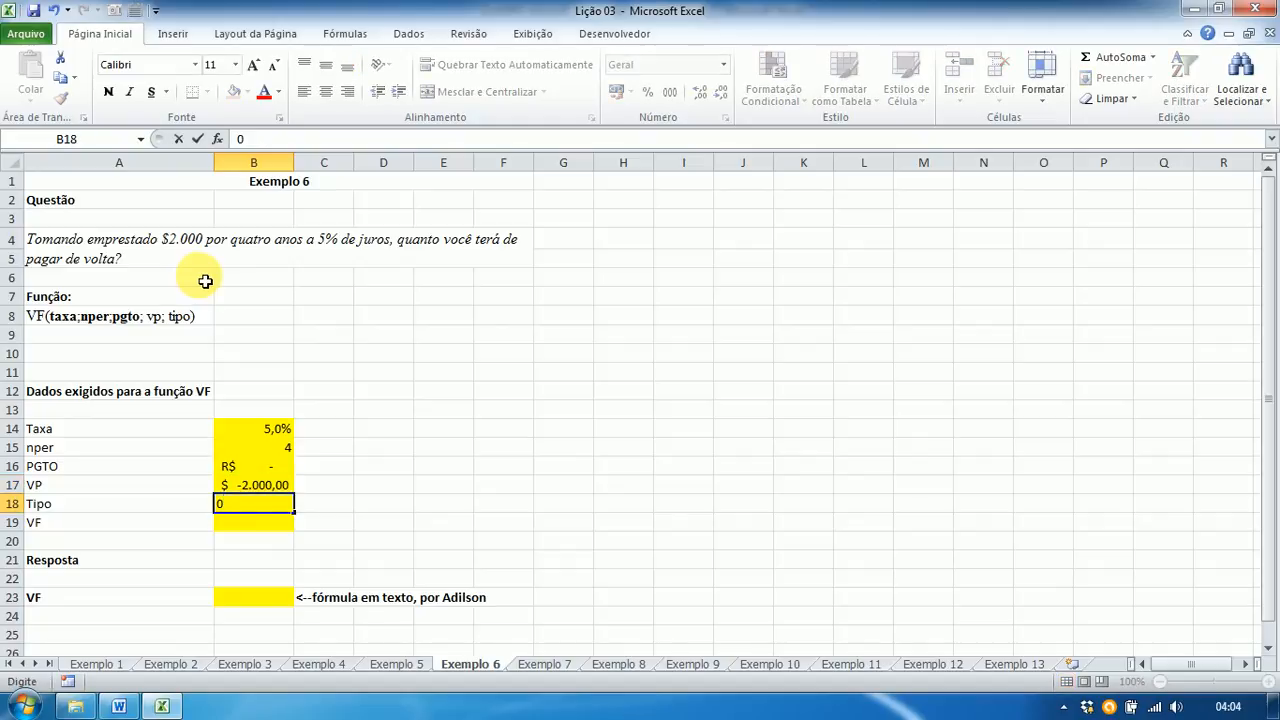
key("Return")
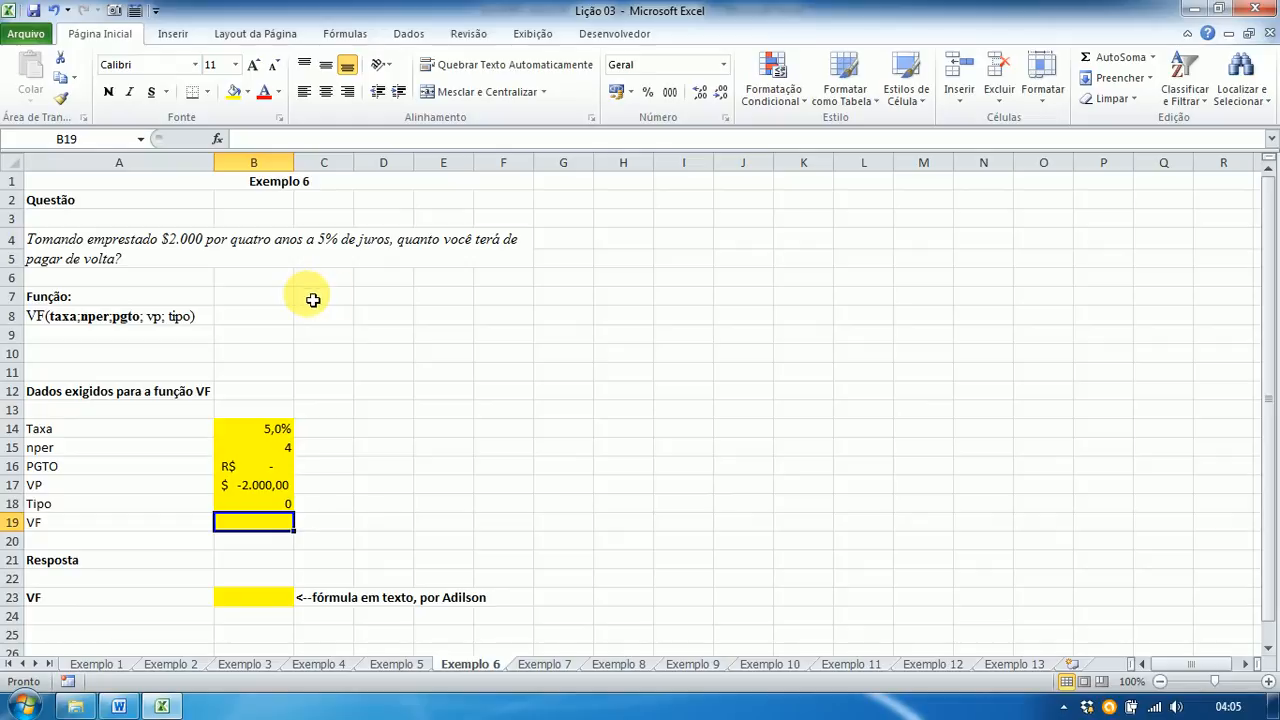
type("?")
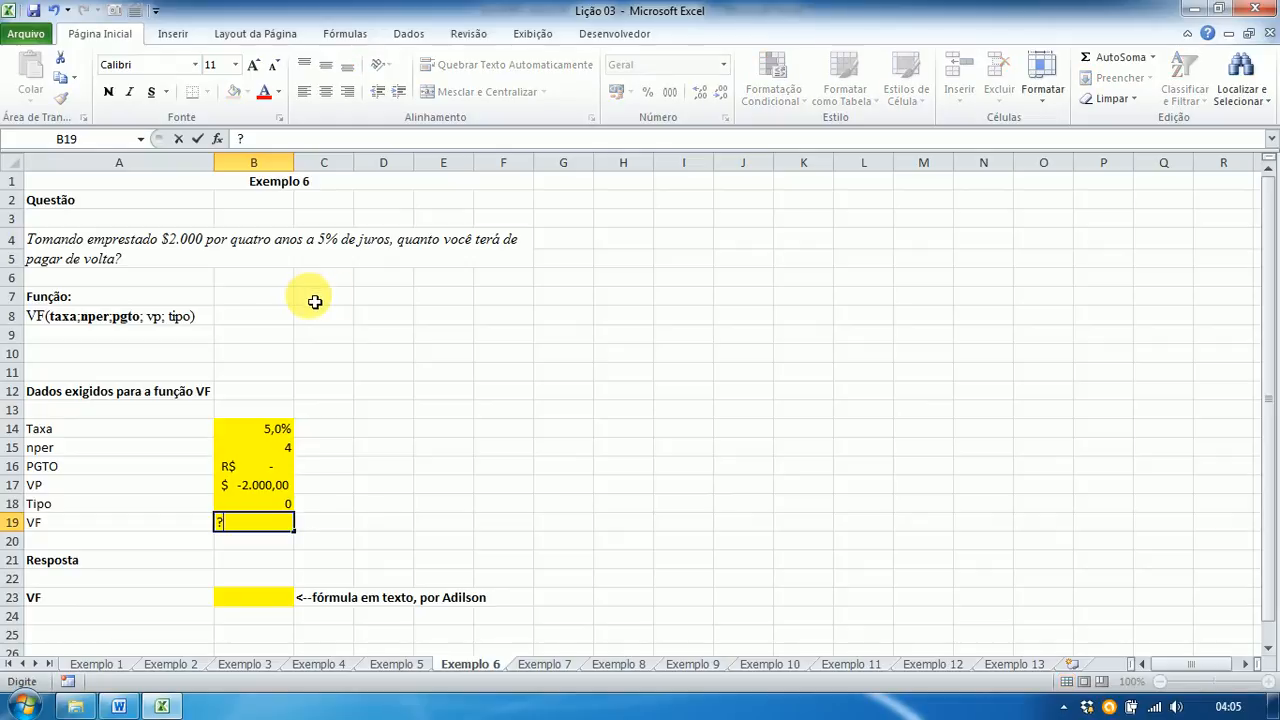
key("Return")
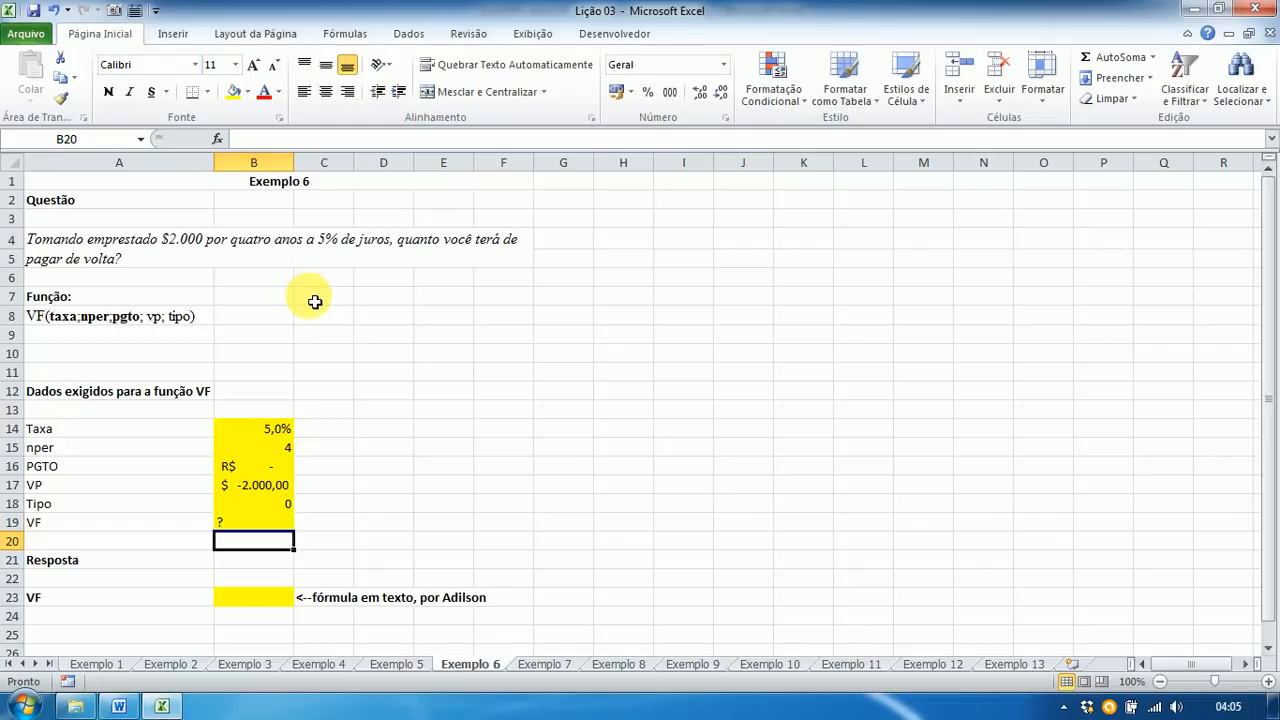
left_click(247, 599)
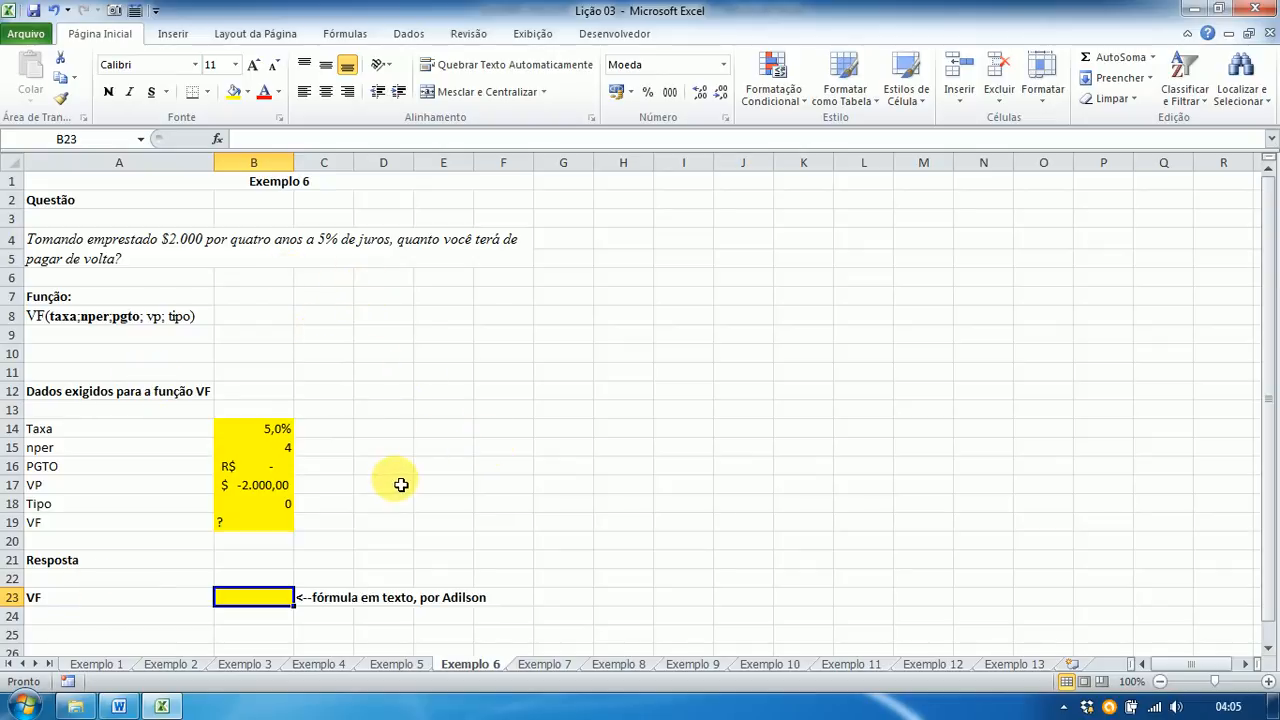
Step: Enter =VF(B14;B15;B16;B17;B18) in B23, returning R$ 2.431,01
type("=")
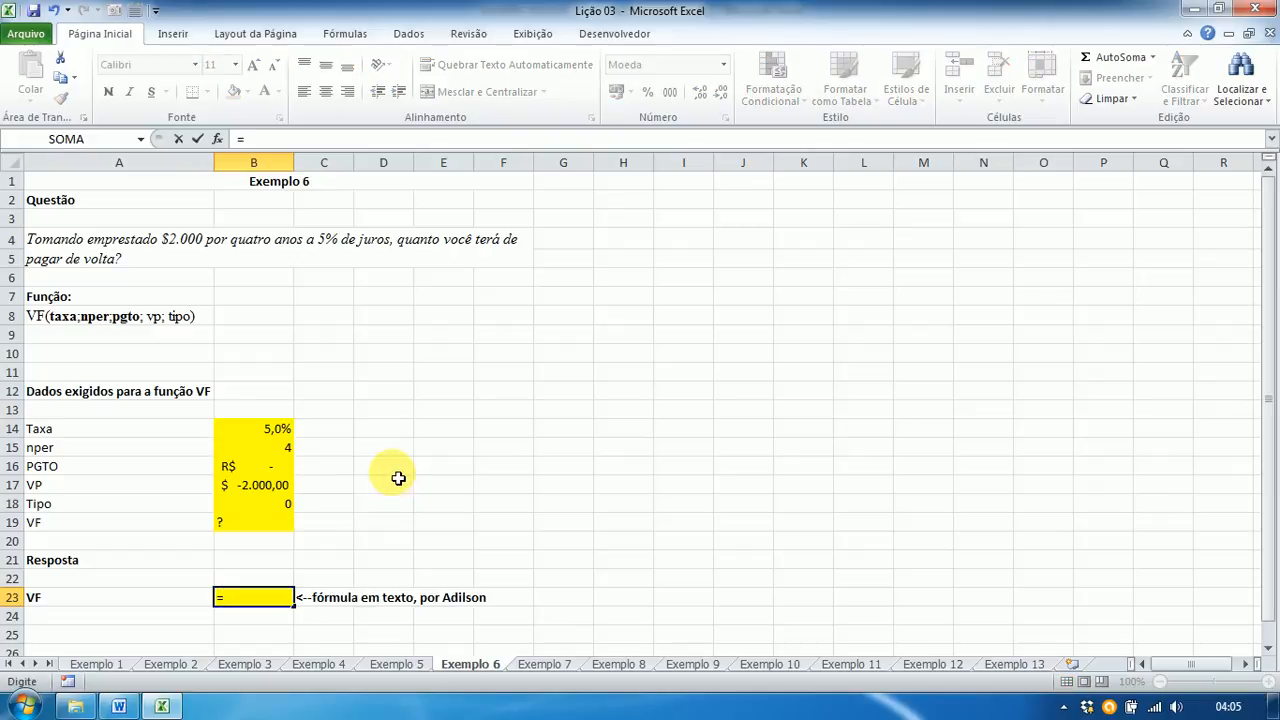
type("vf(")
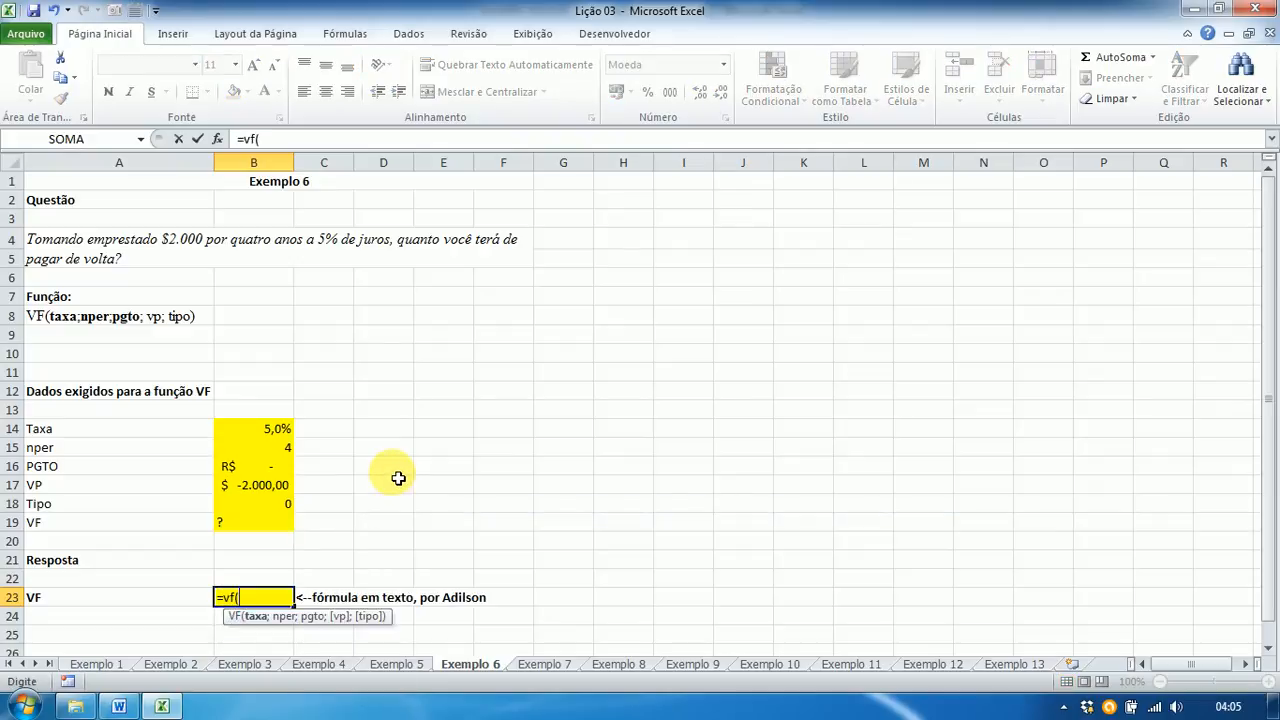
left_click(252, 429)
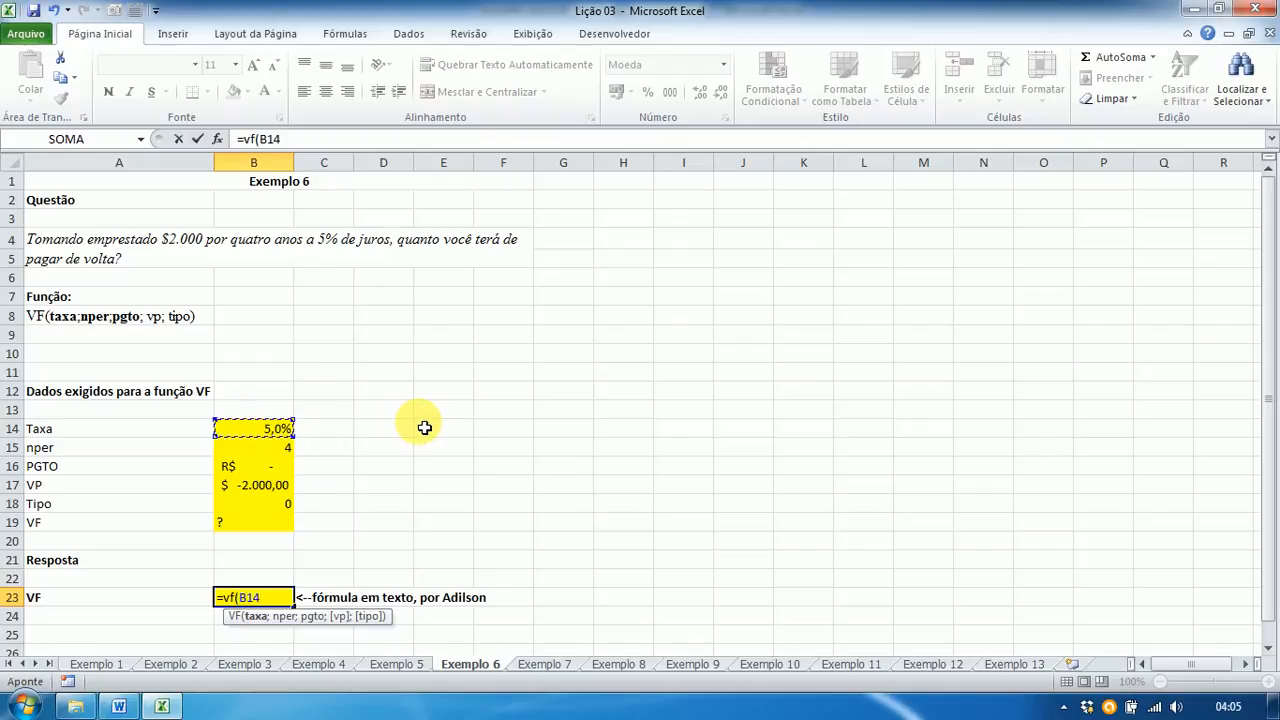
type(";")
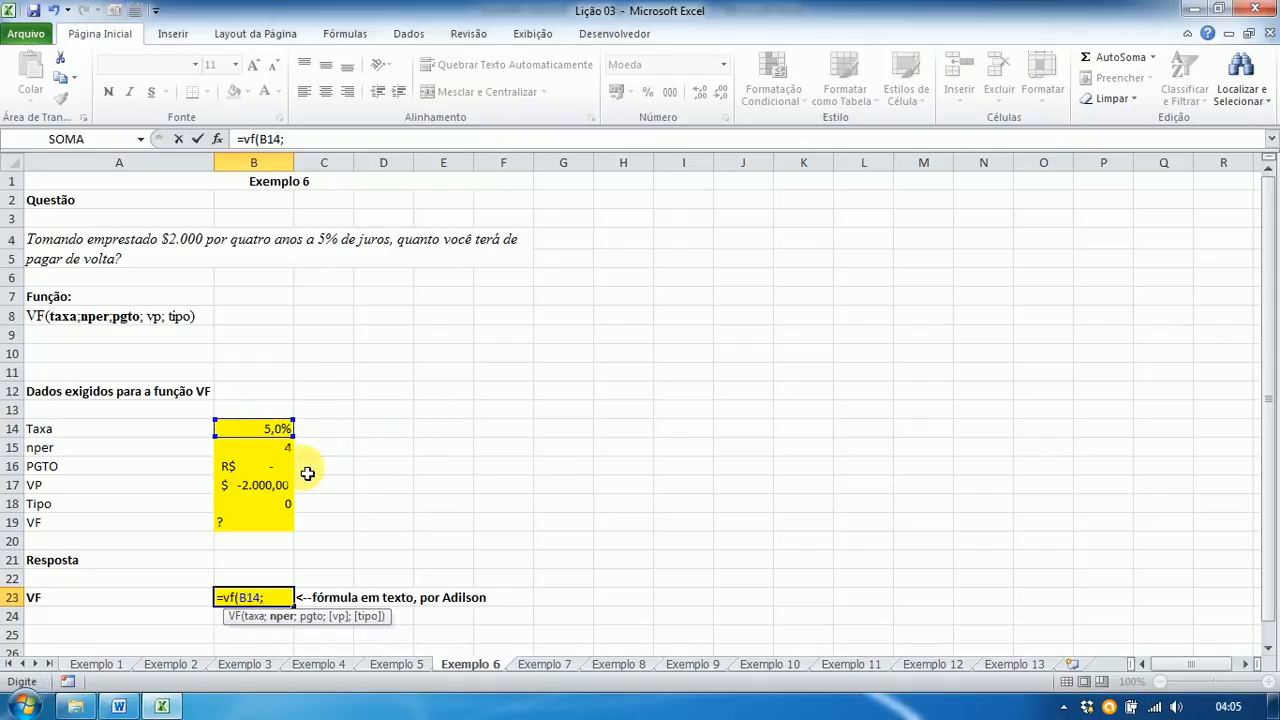
left_click(277, 457)
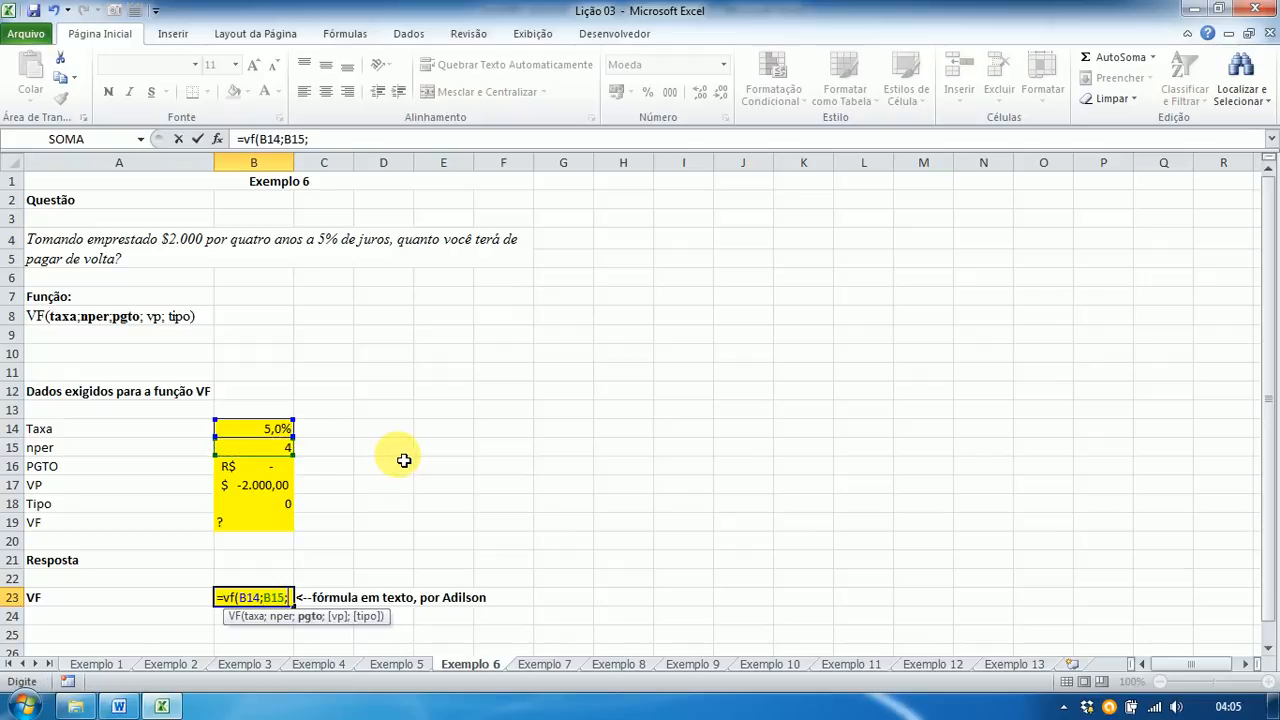
type(";")
left_click(282, 468)
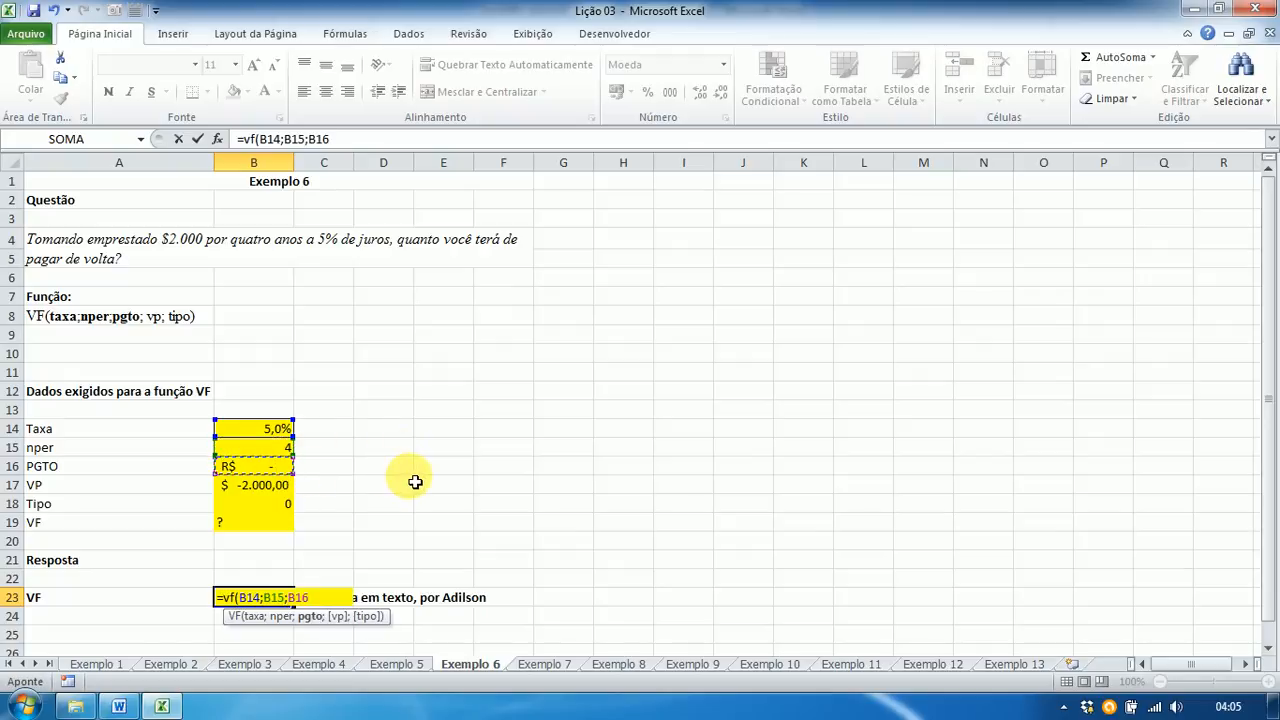
type(";")
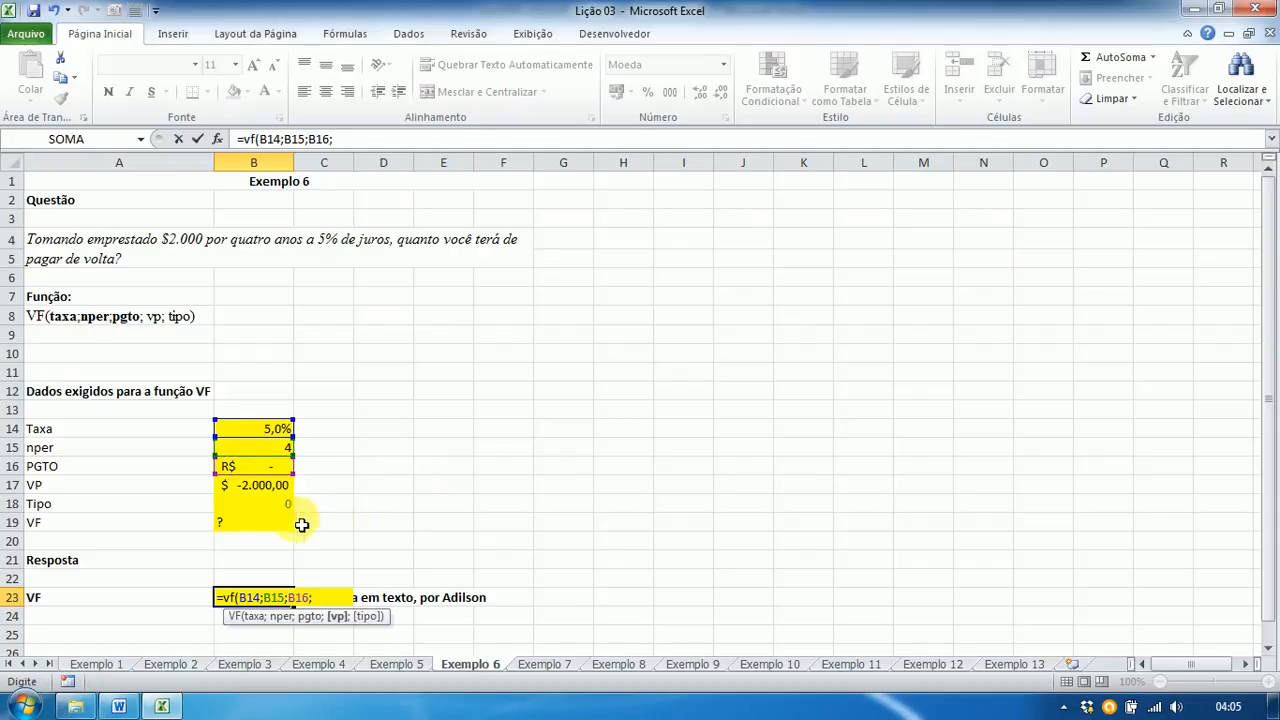
left_click(280, 486)
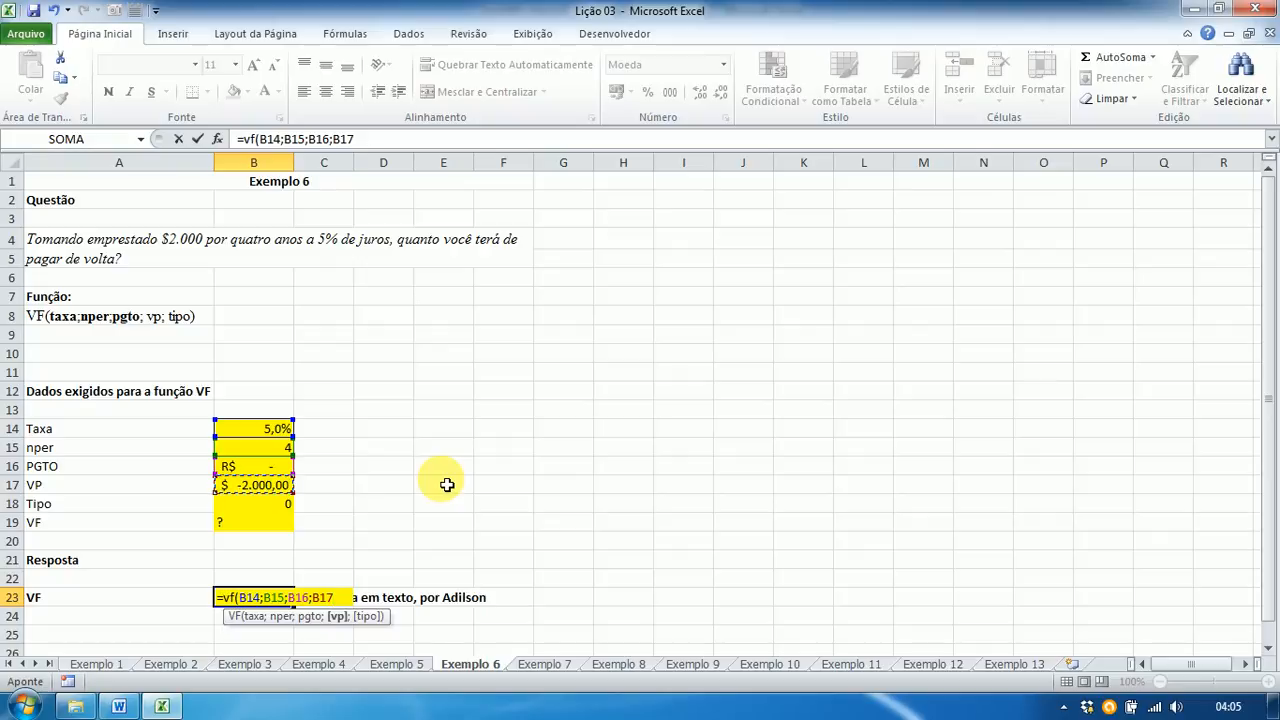
type(";")
left_click(275, 504)
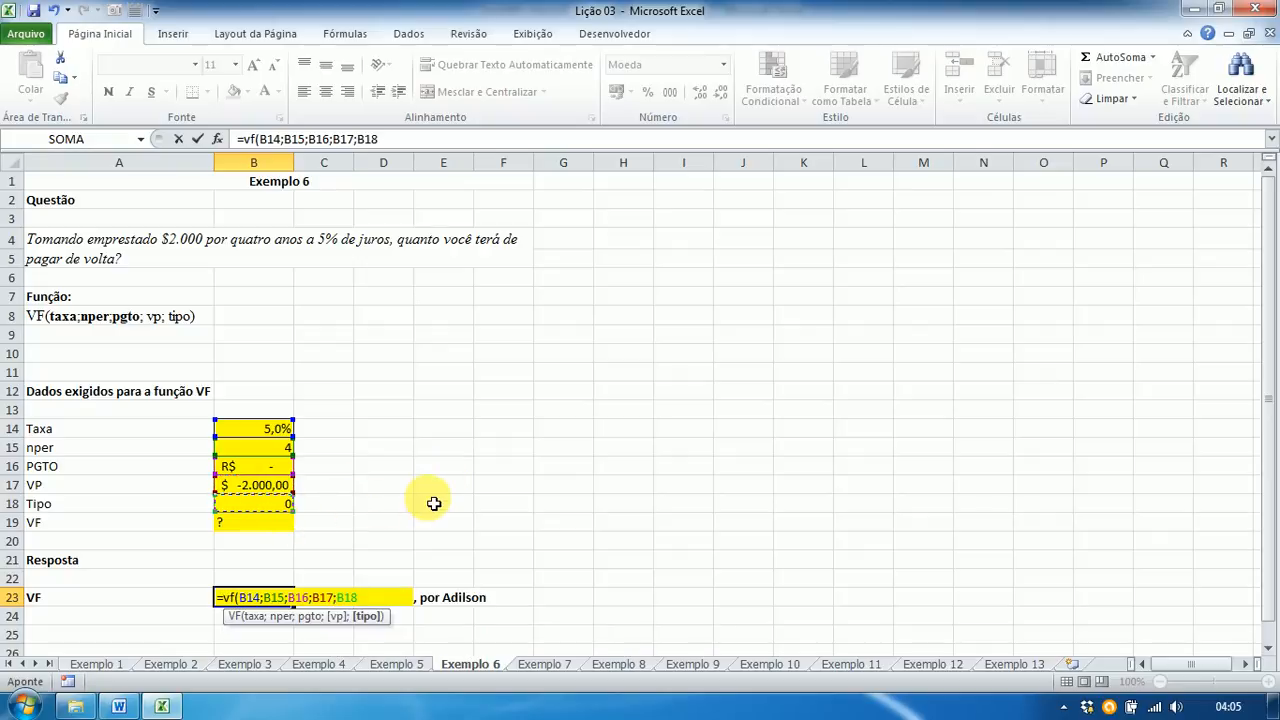
type(")")
key("Return")
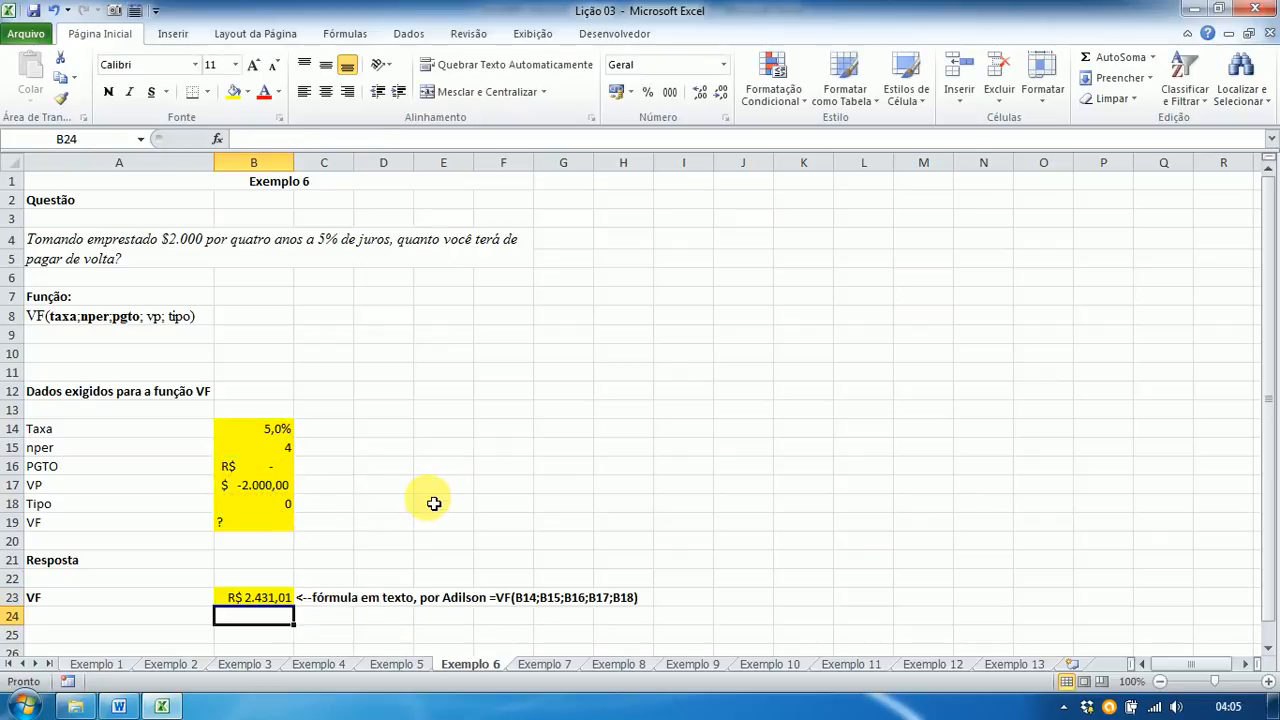
key("Up")
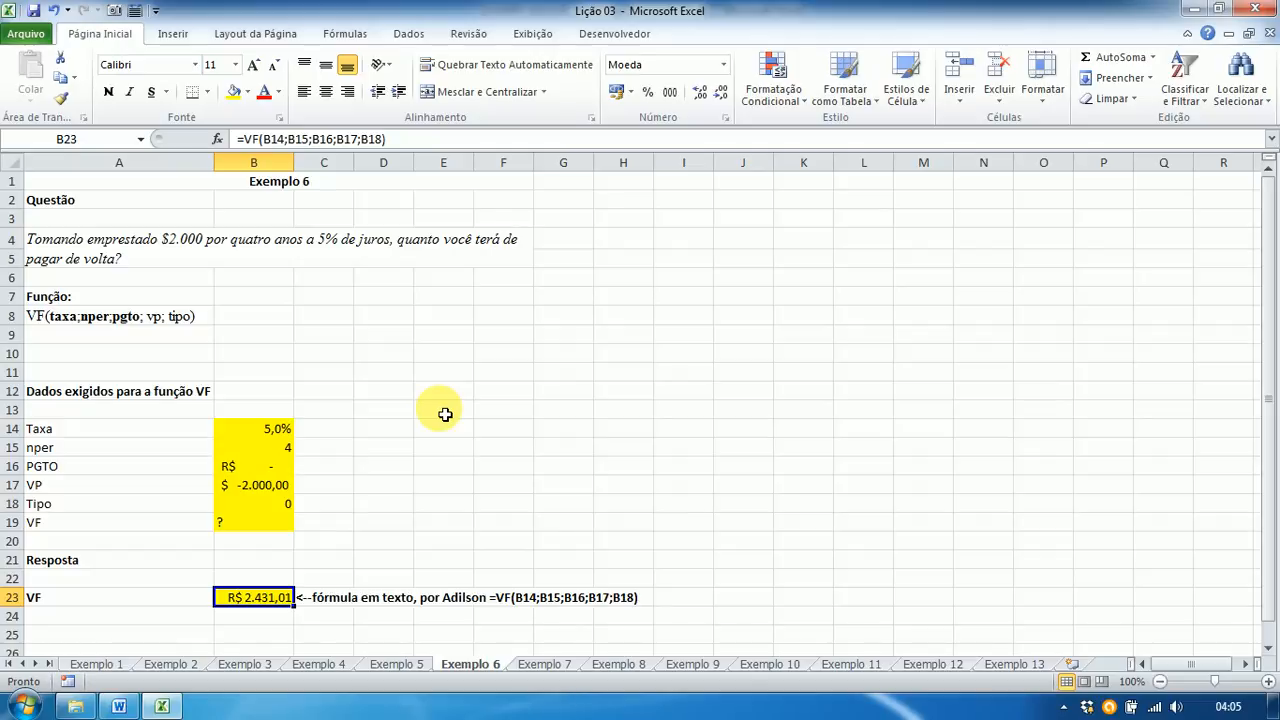
key("alt+Tab")
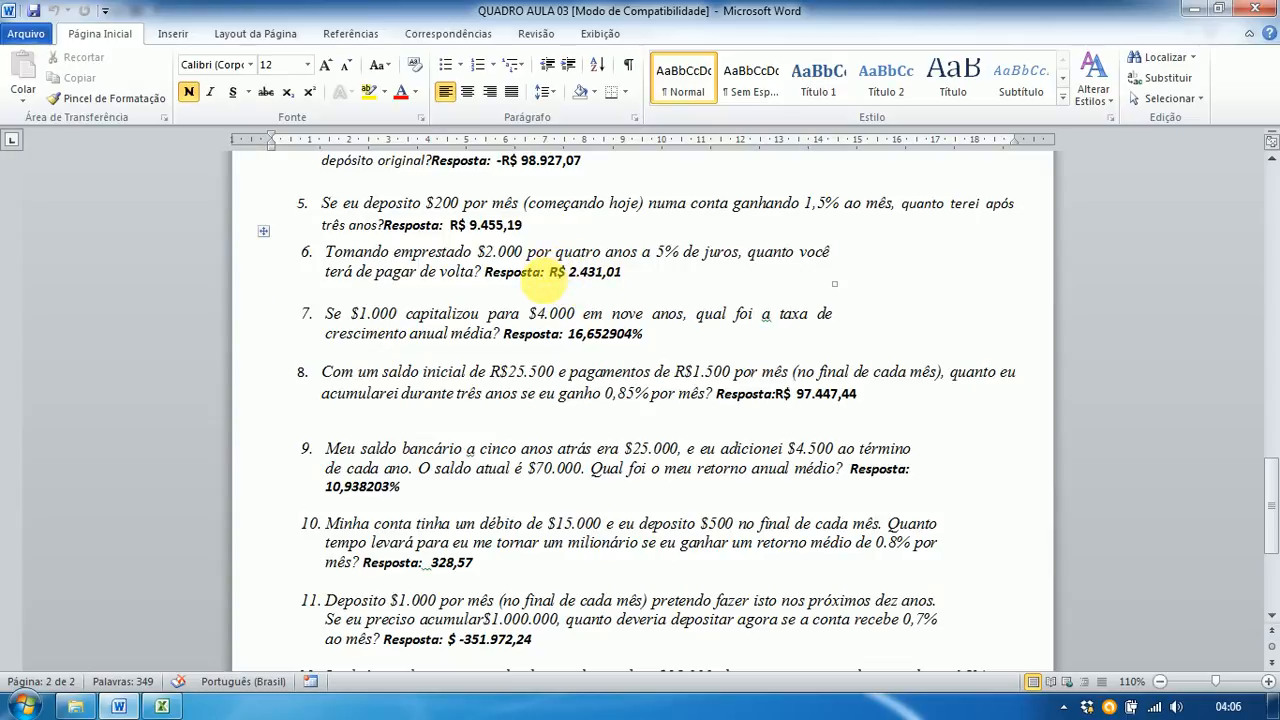
key("alt+Tab")
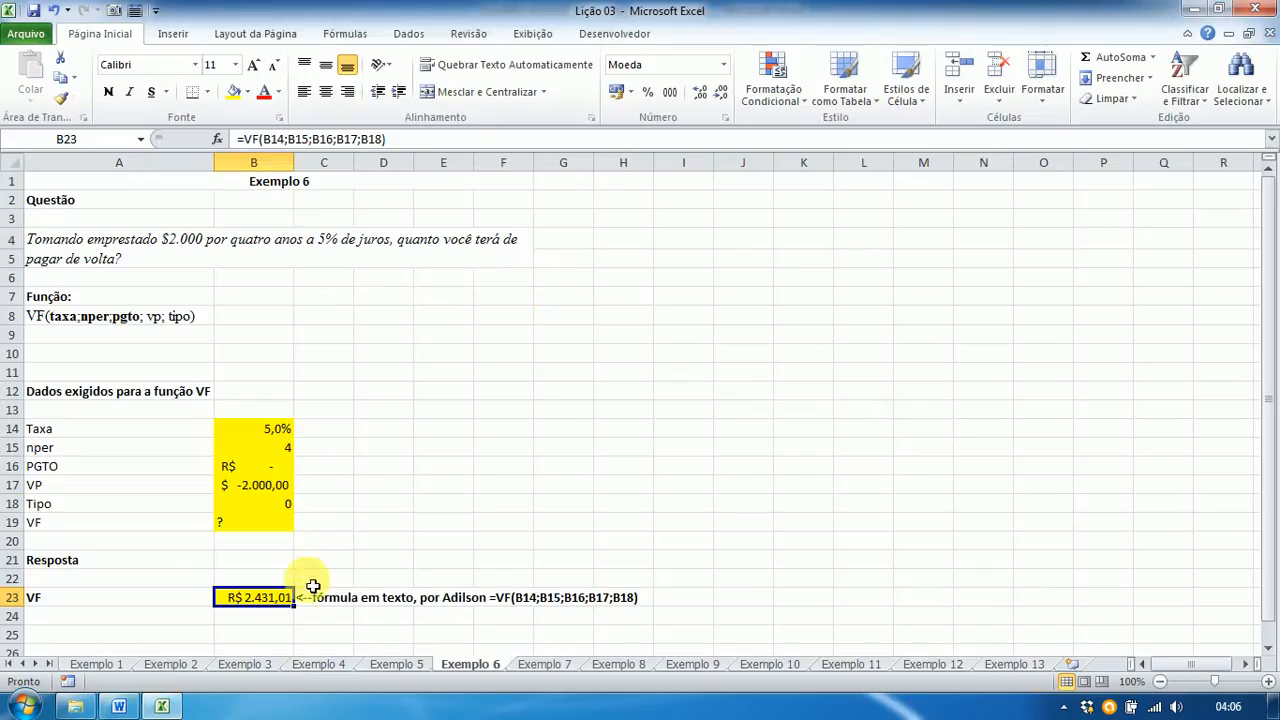
Step: Open the Exemplo 7 sheet and enter Taxa '?', nper 9 and PGTO 0 in B14:B16
left_click(543, 664)
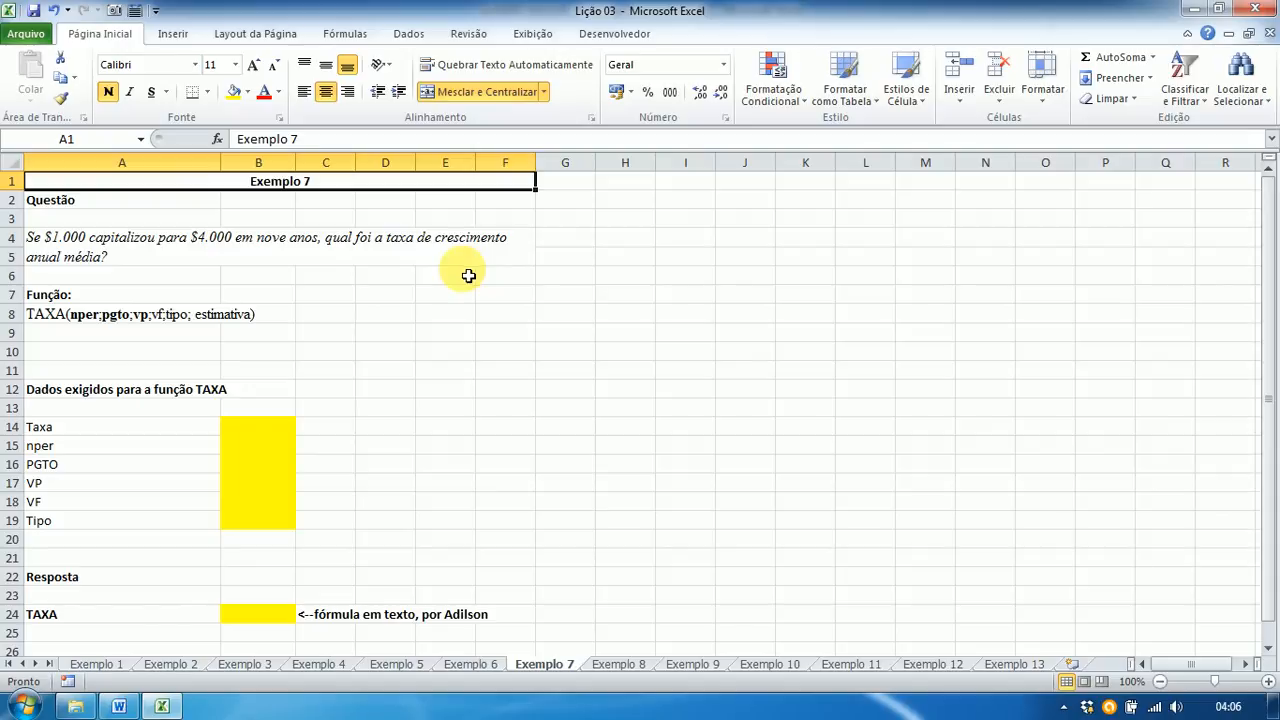
left_click(244, 430)
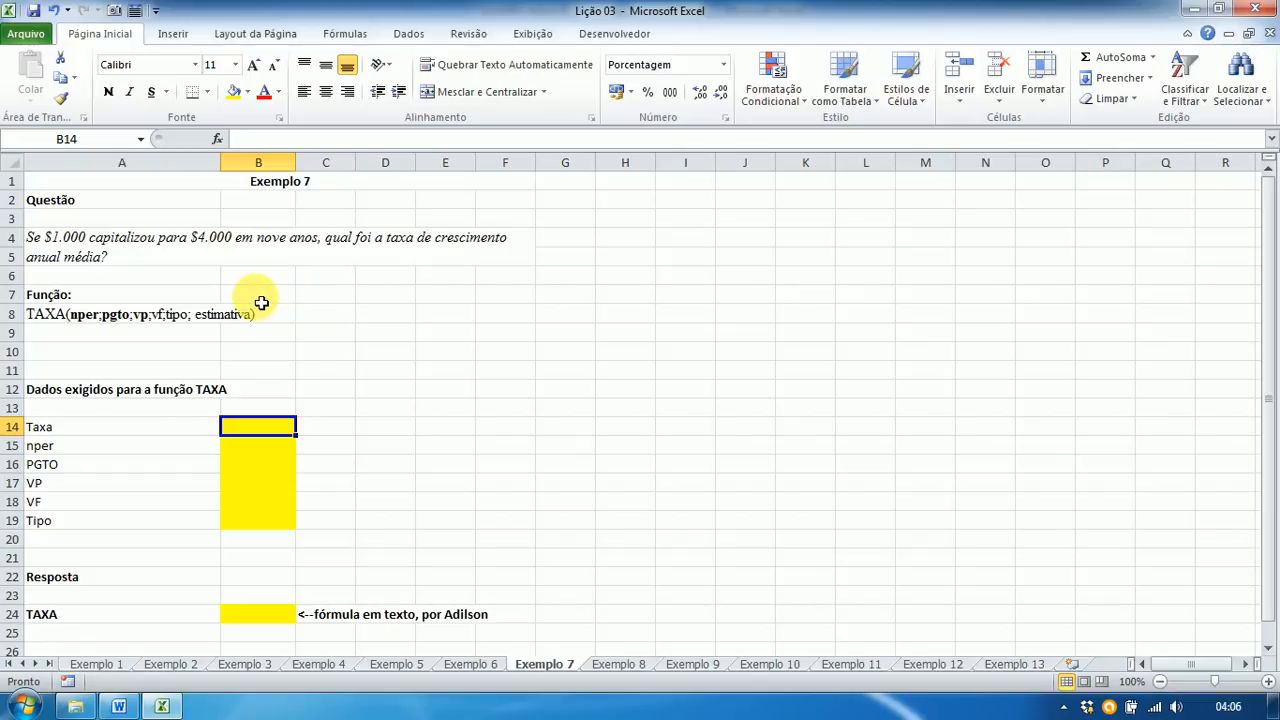
type("?")
key("Return")
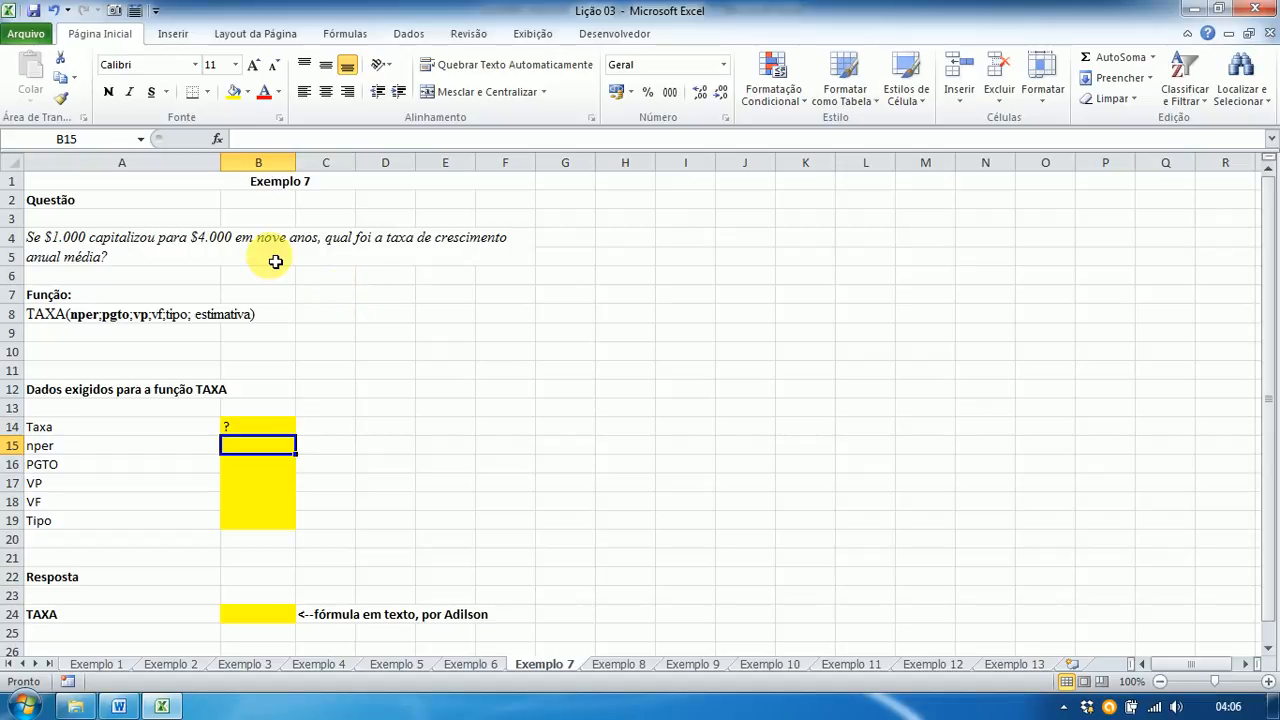
type("9")
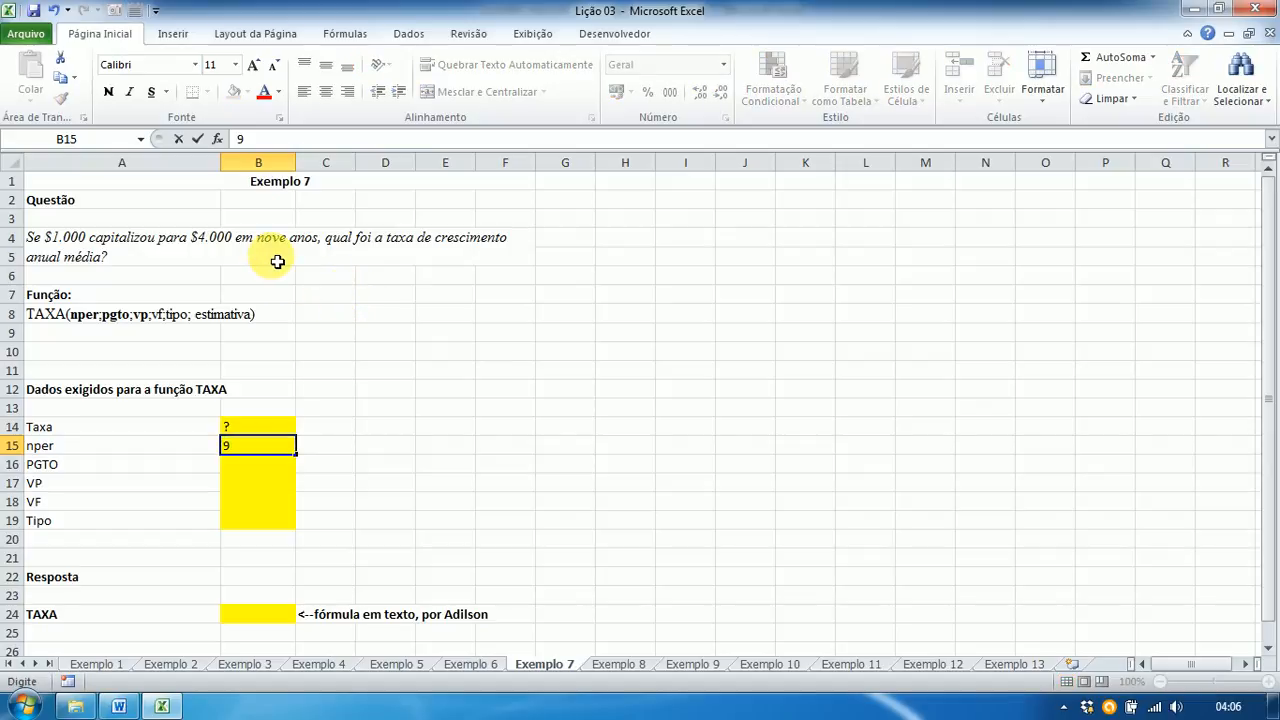
key("Return")
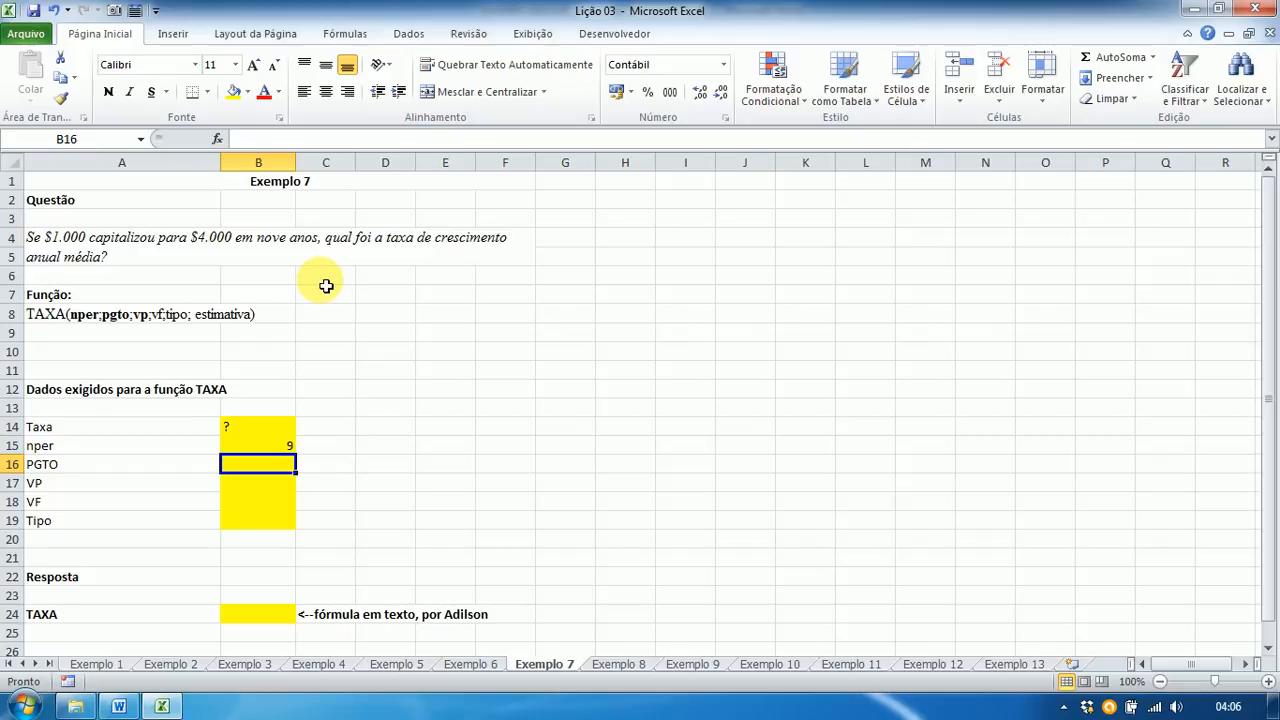
type("0")
key("Return")
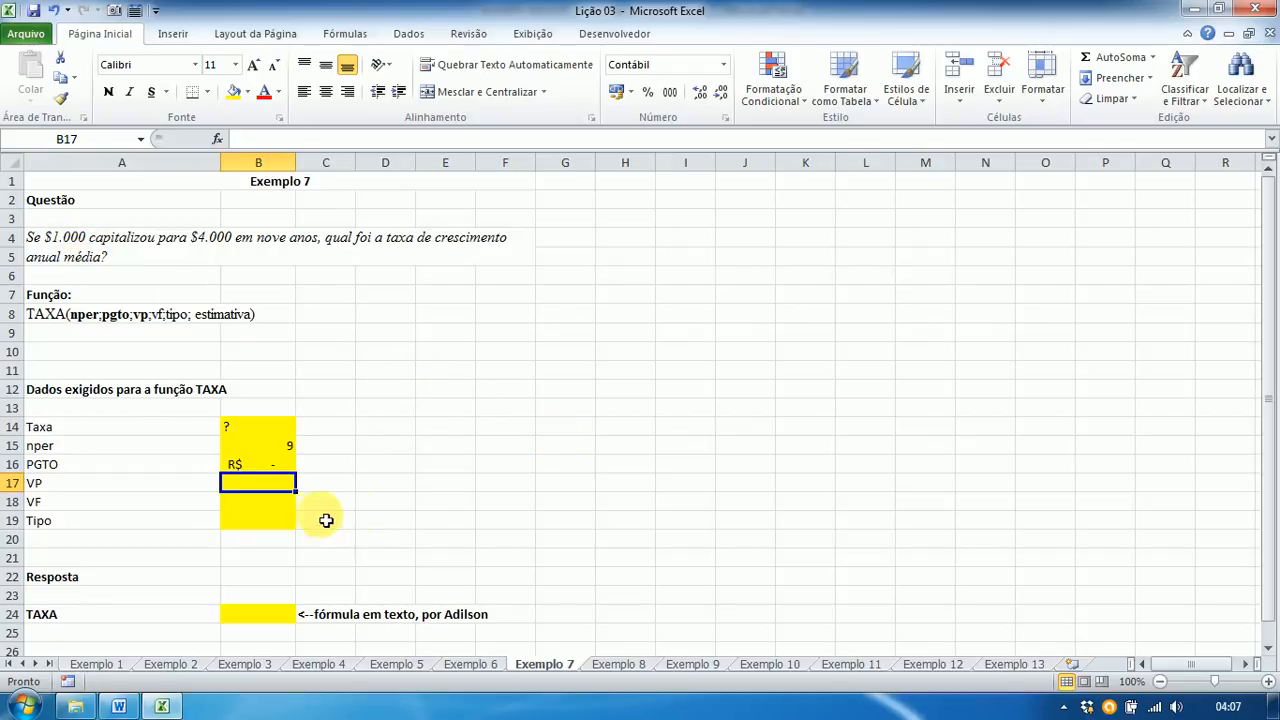
Step: Enter VP -1.000,00, VF 4000 and Tipo 0 in B17:B19, then select B24
type("-1000")
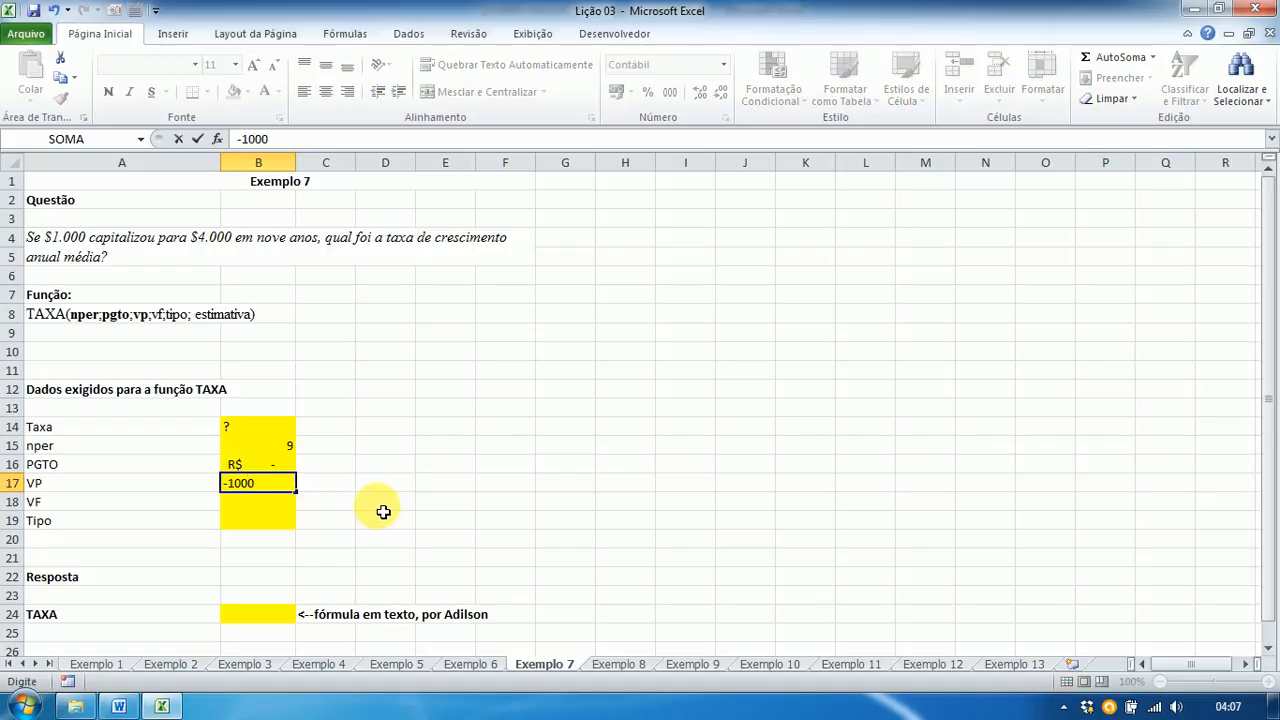
key("Return")
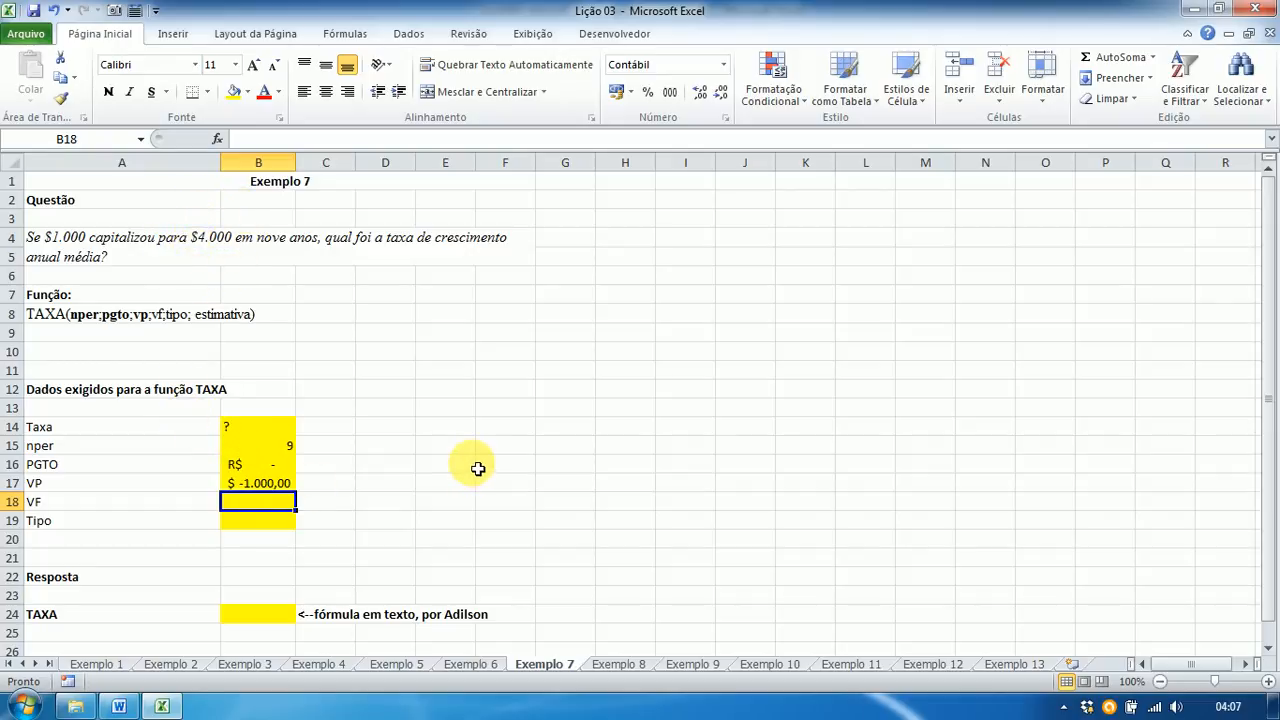
type("400")
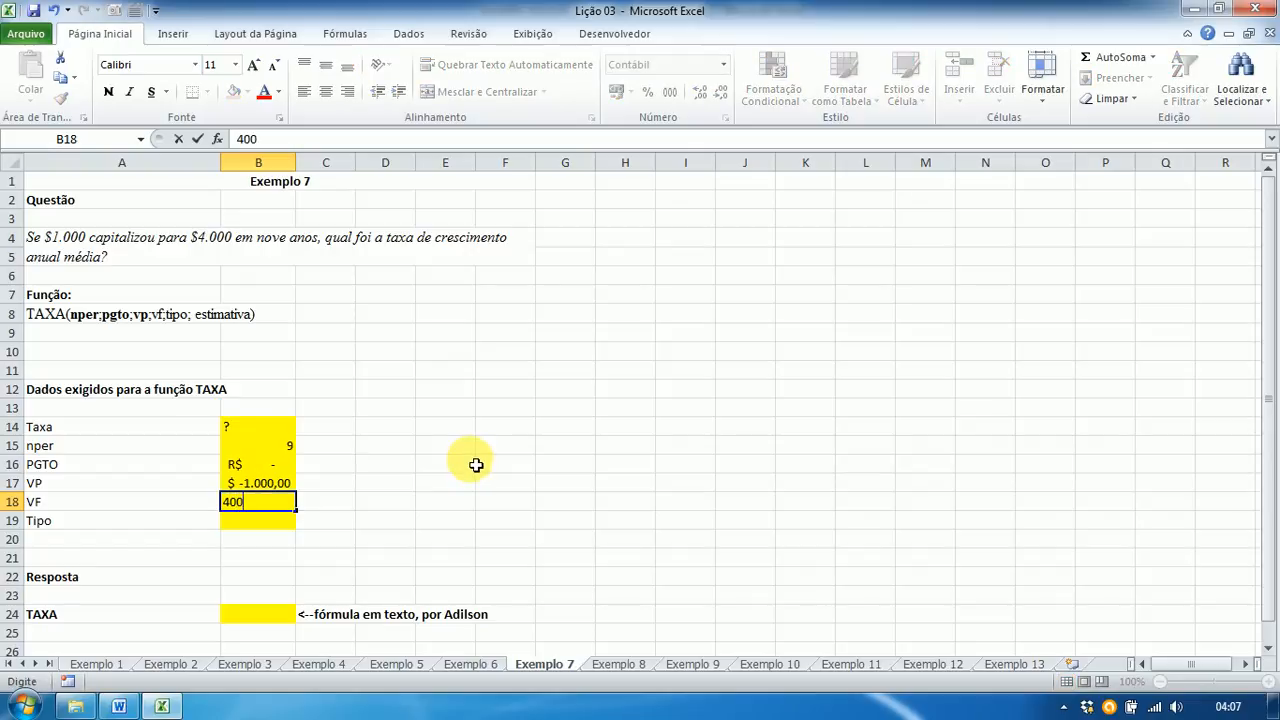
type("0")
key("Return")
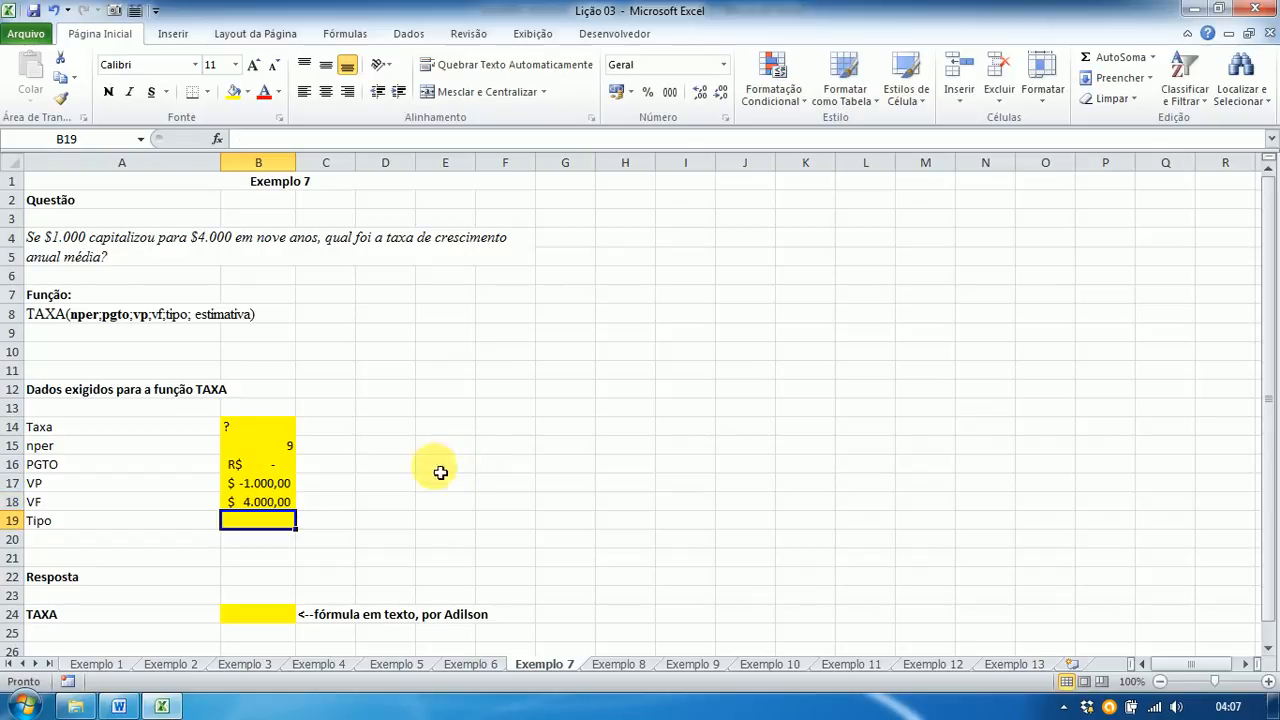
type("0")
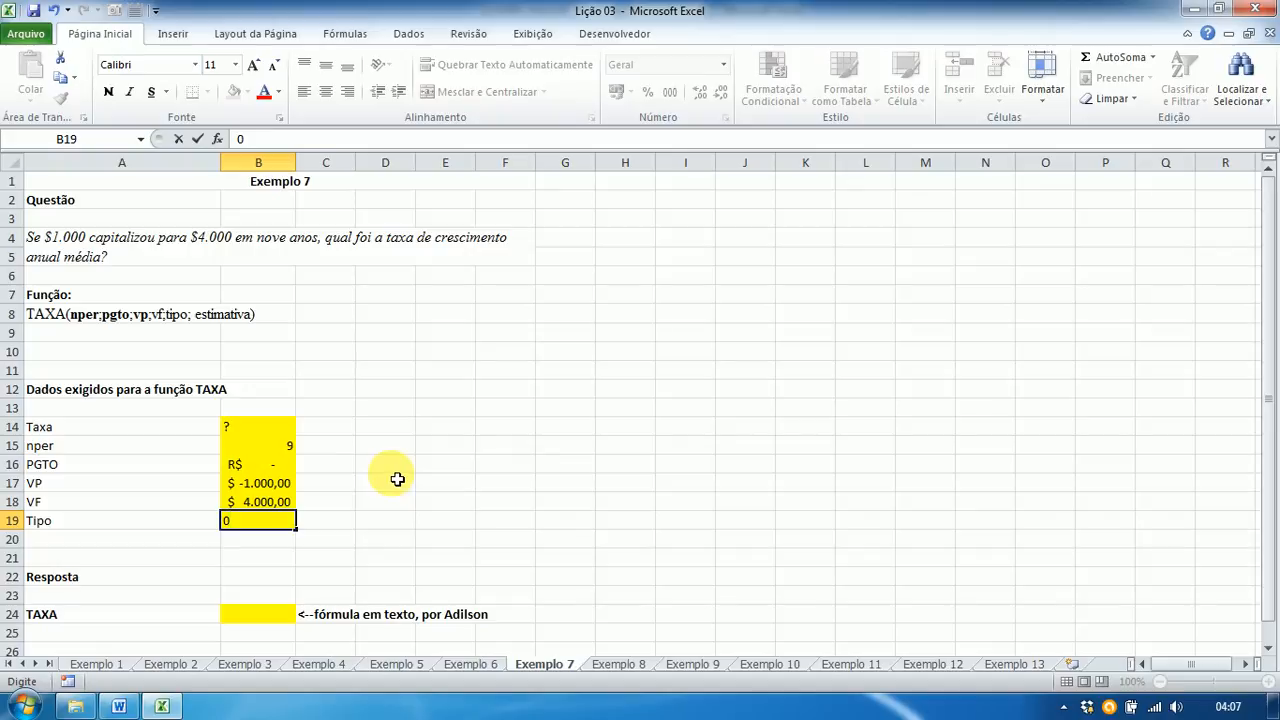
key("Return")
left_click(261, 615)
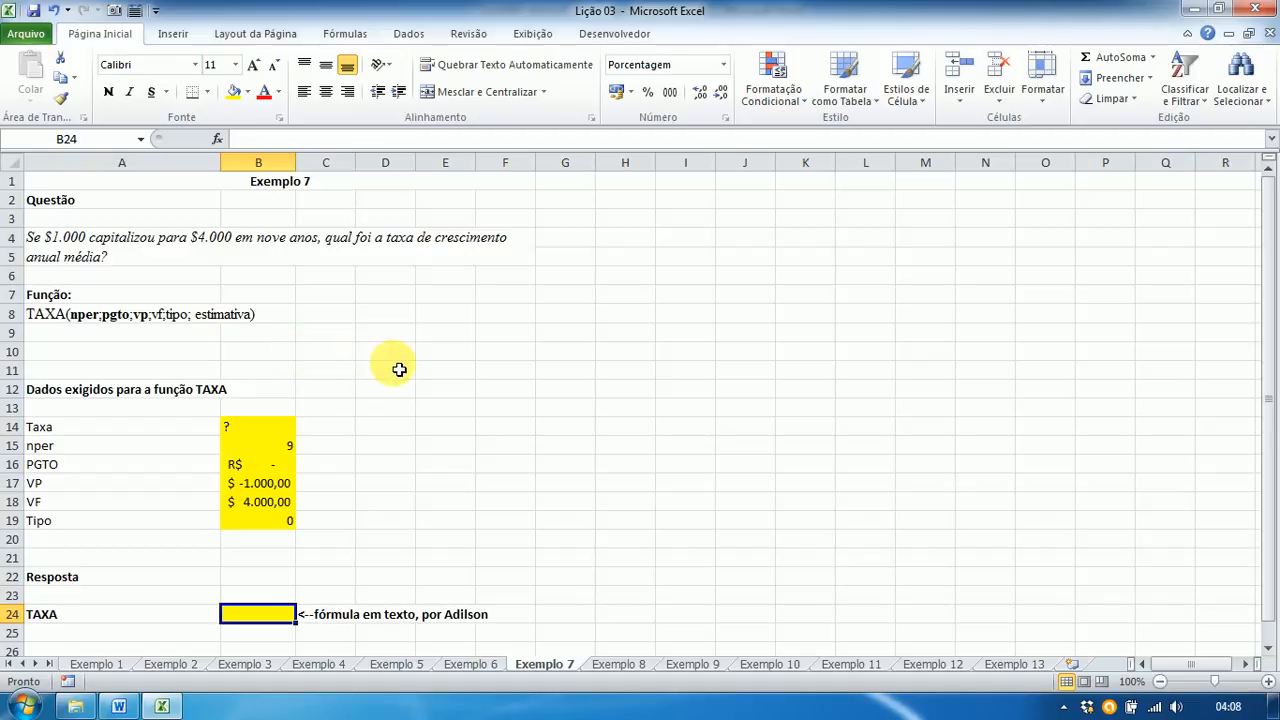
Step: Enter =TAXA(B15;B16;B17;B18;B19) in B24, giving 16,652904%, and compare with the Word answer key
type("=")
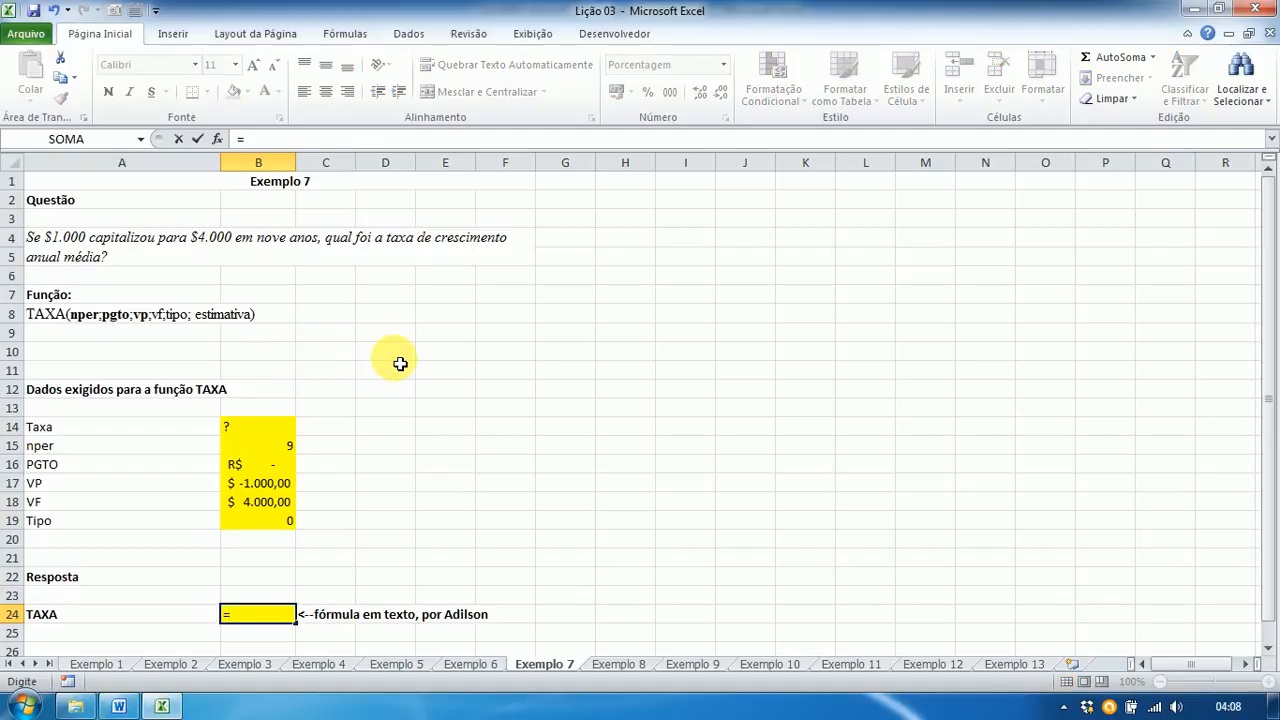
type("taxa")
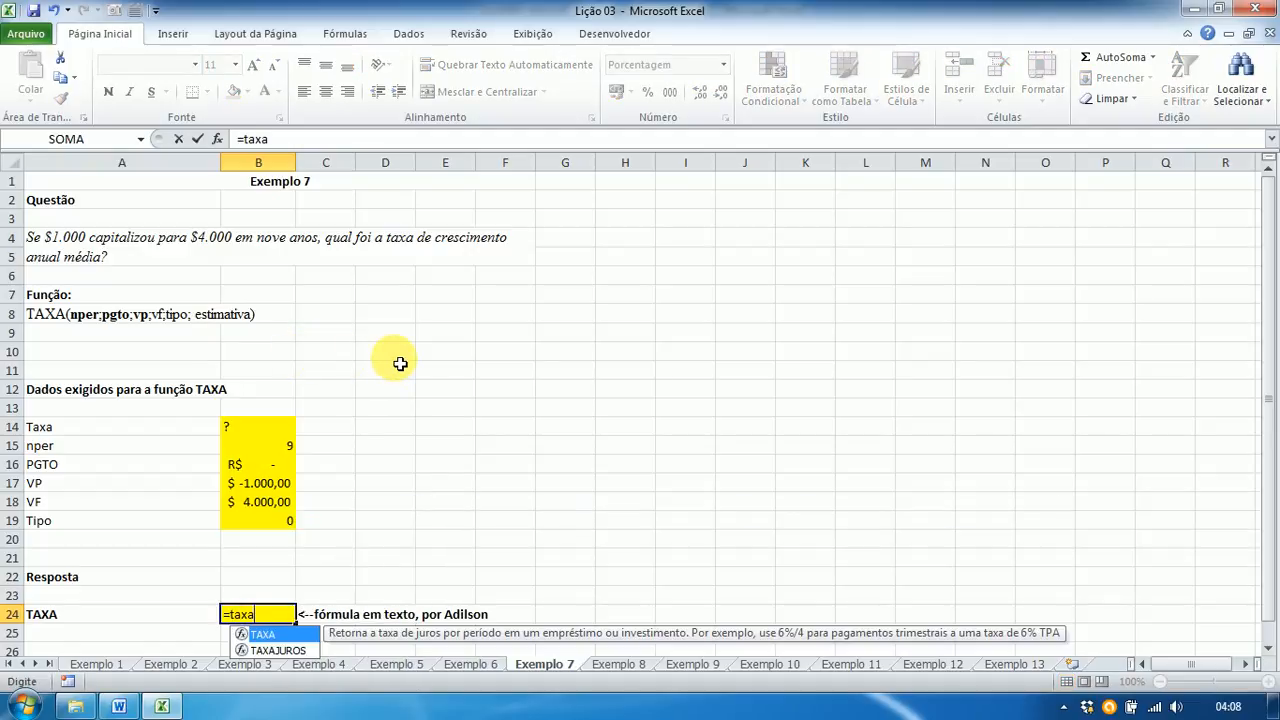
type("(")
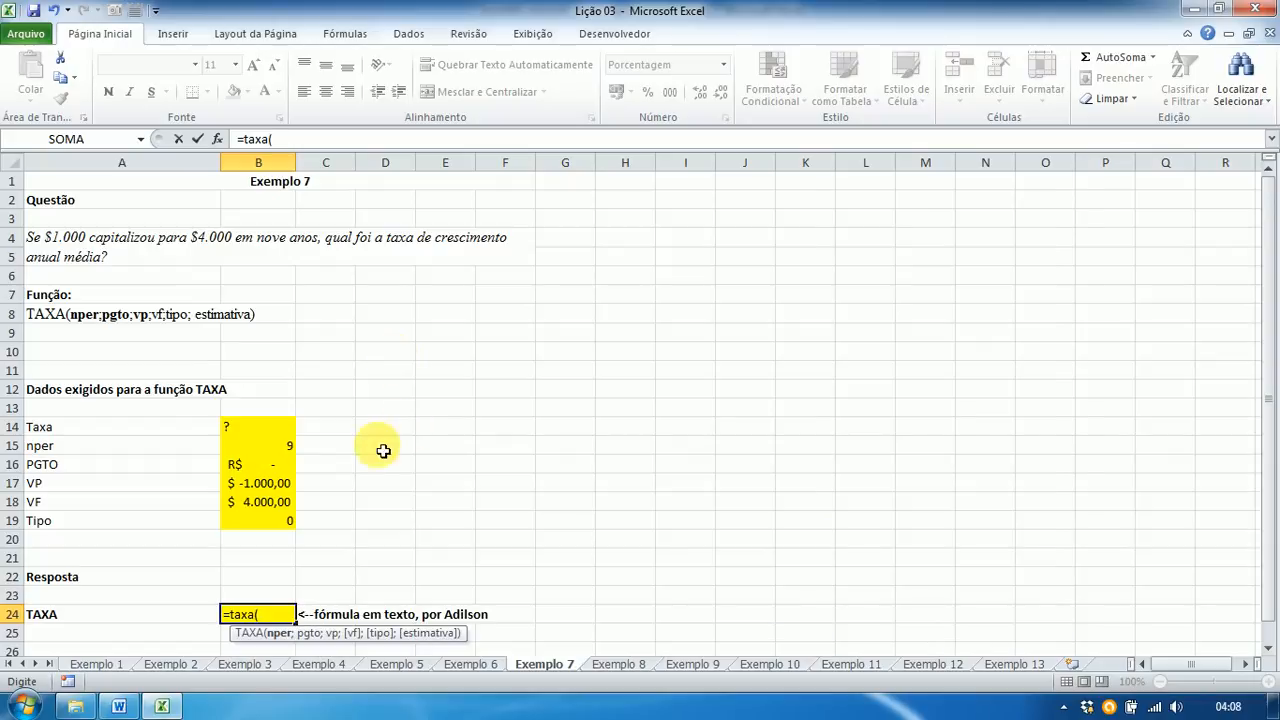
left_click(256, 453)
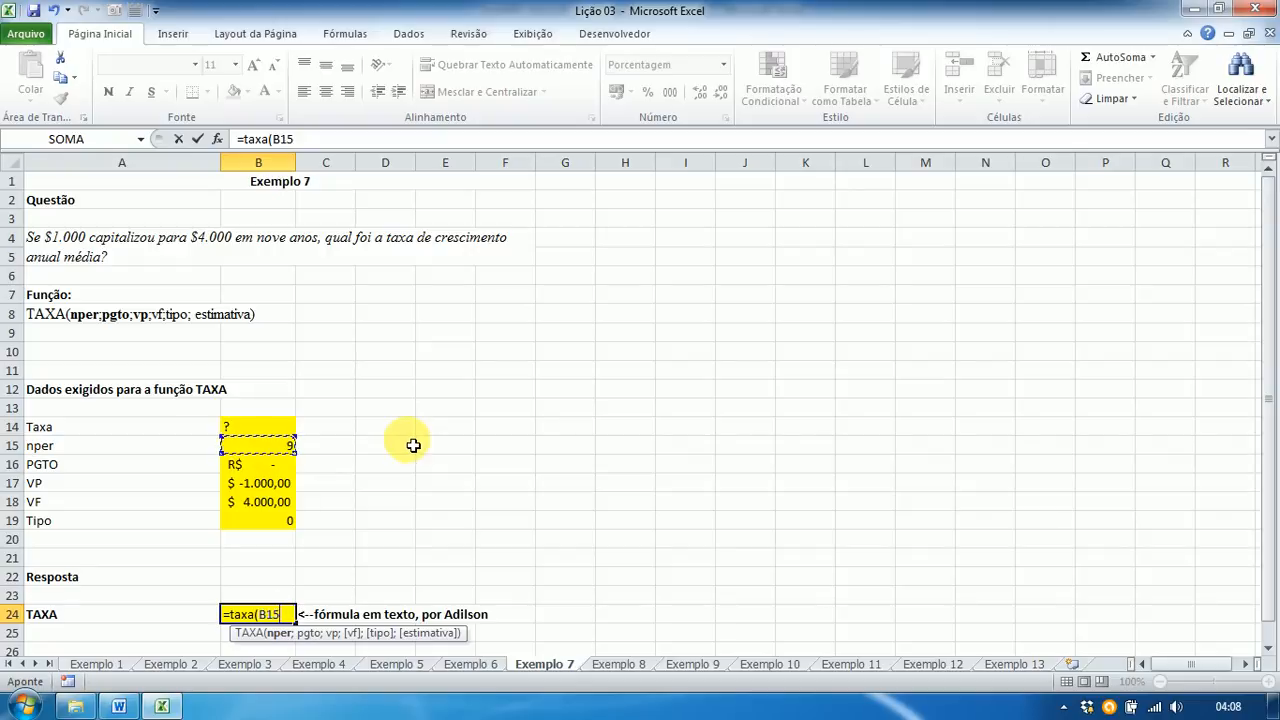
type(";")
left_click(285, 465)
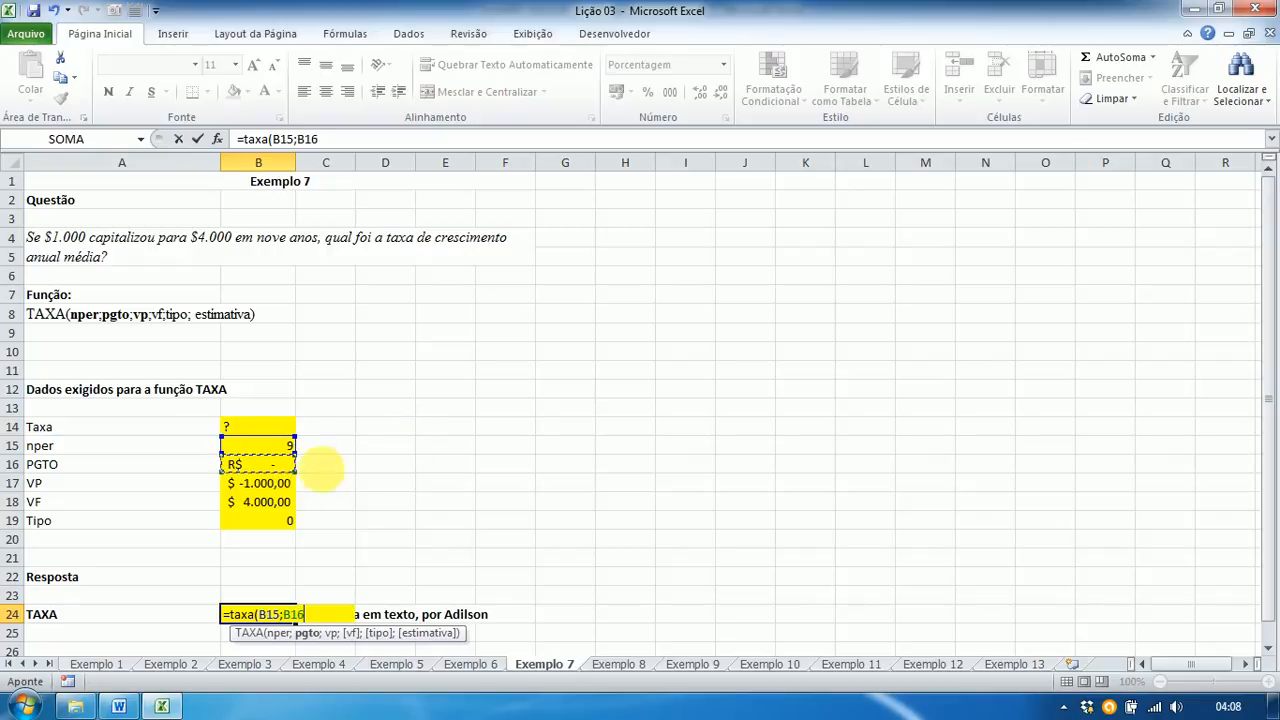
left_click(264, 485)
type(";")
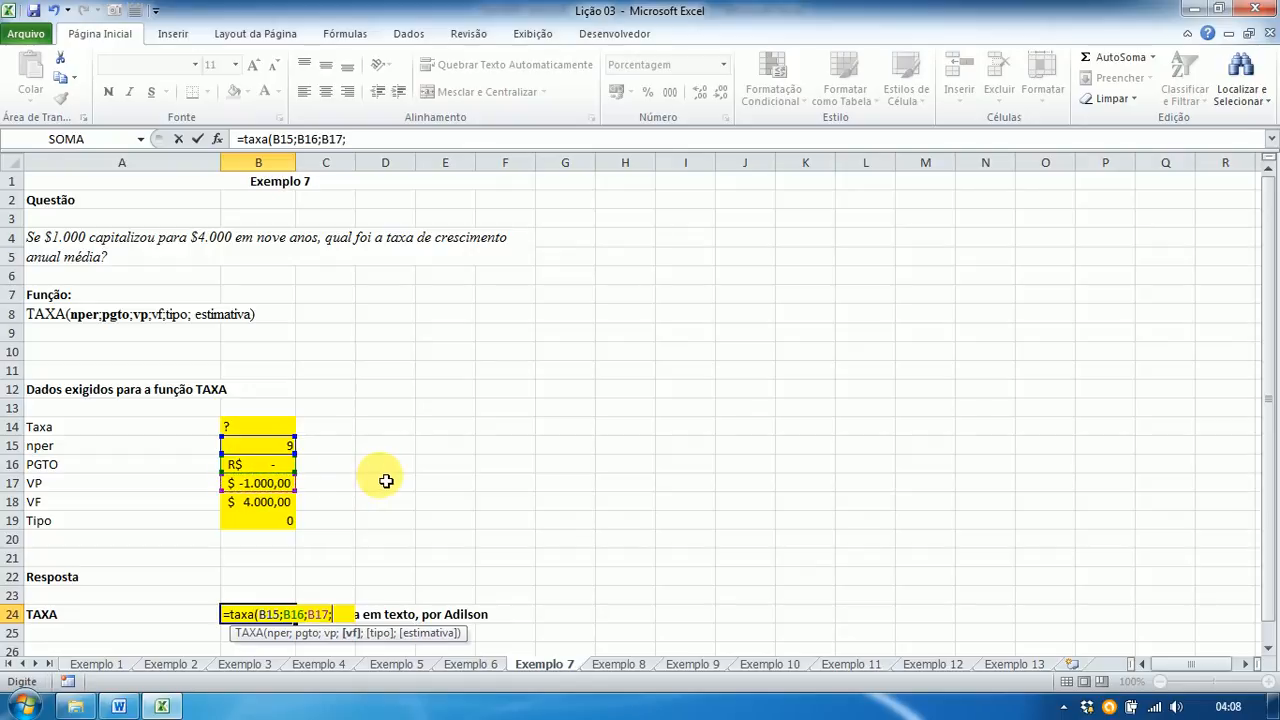
left_click(286, 511)
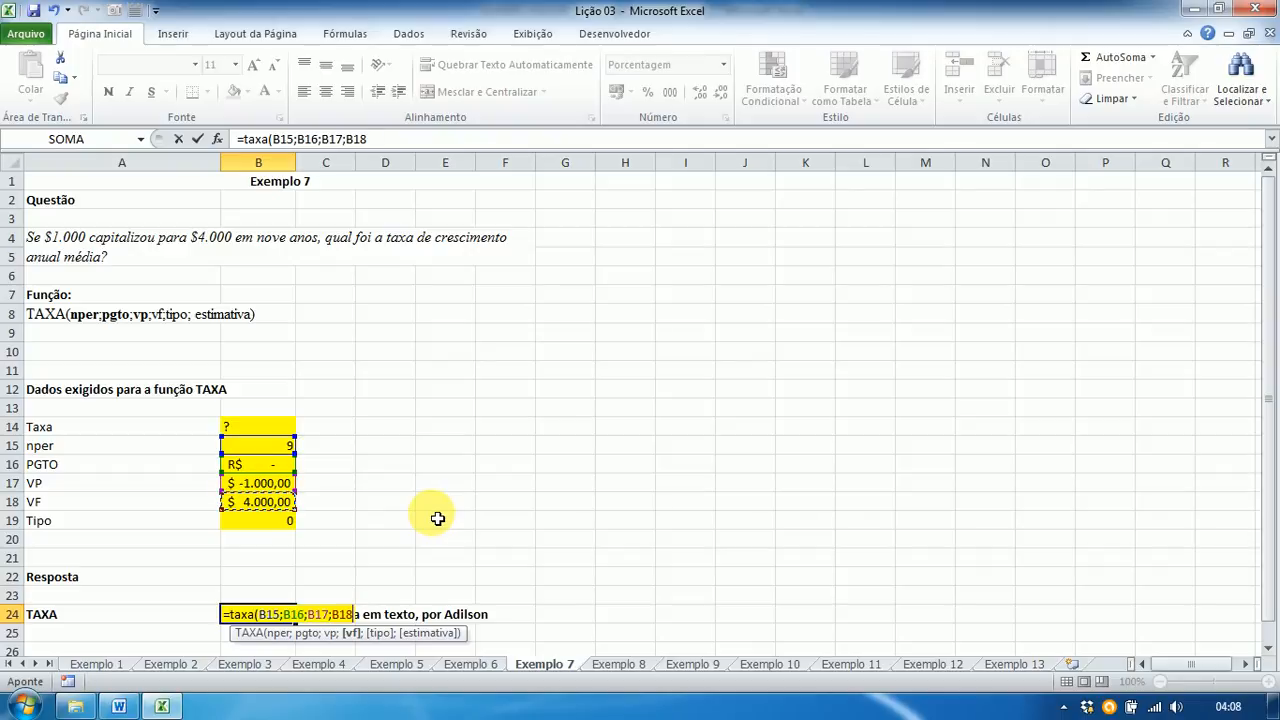
type(";")
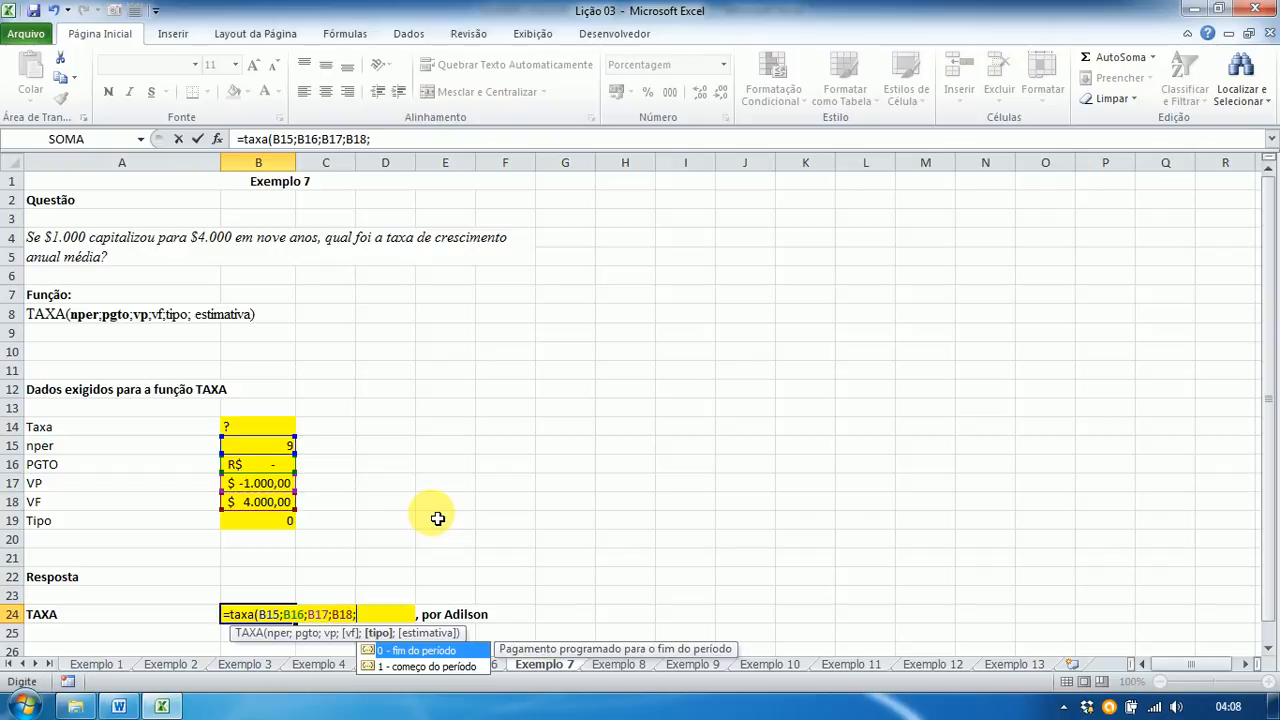
left_click(282, 527)
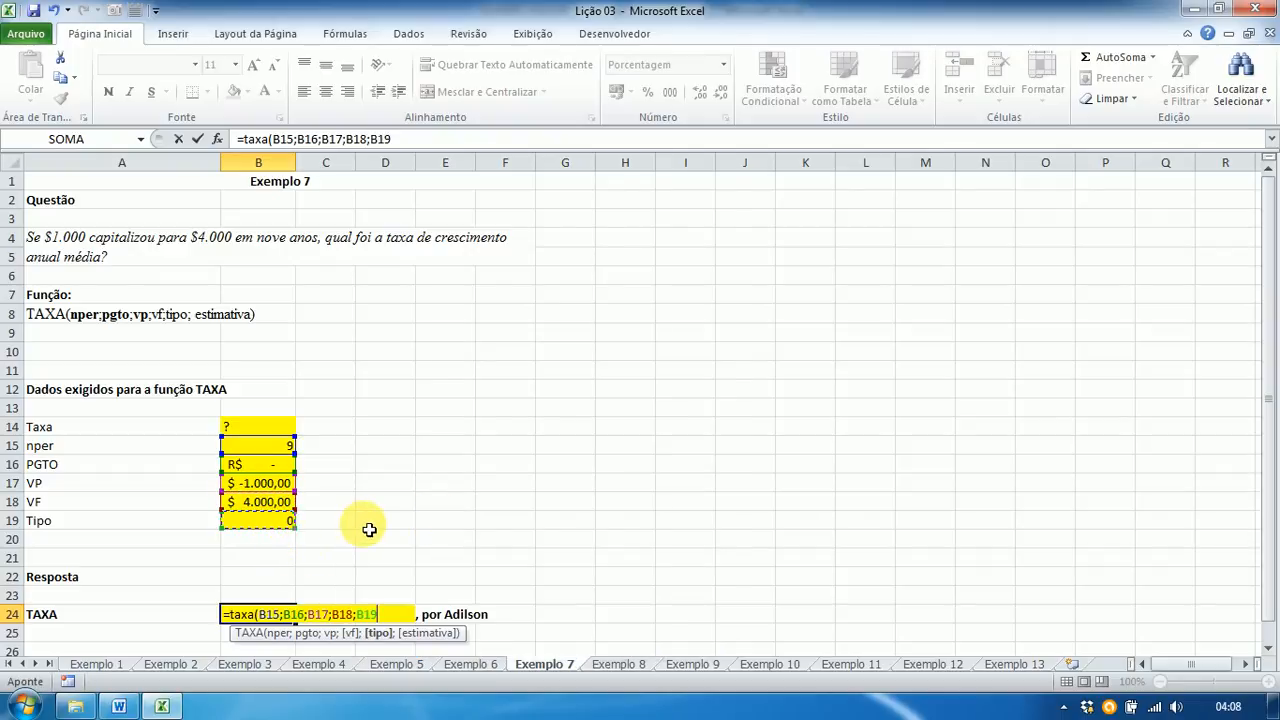
type(")")
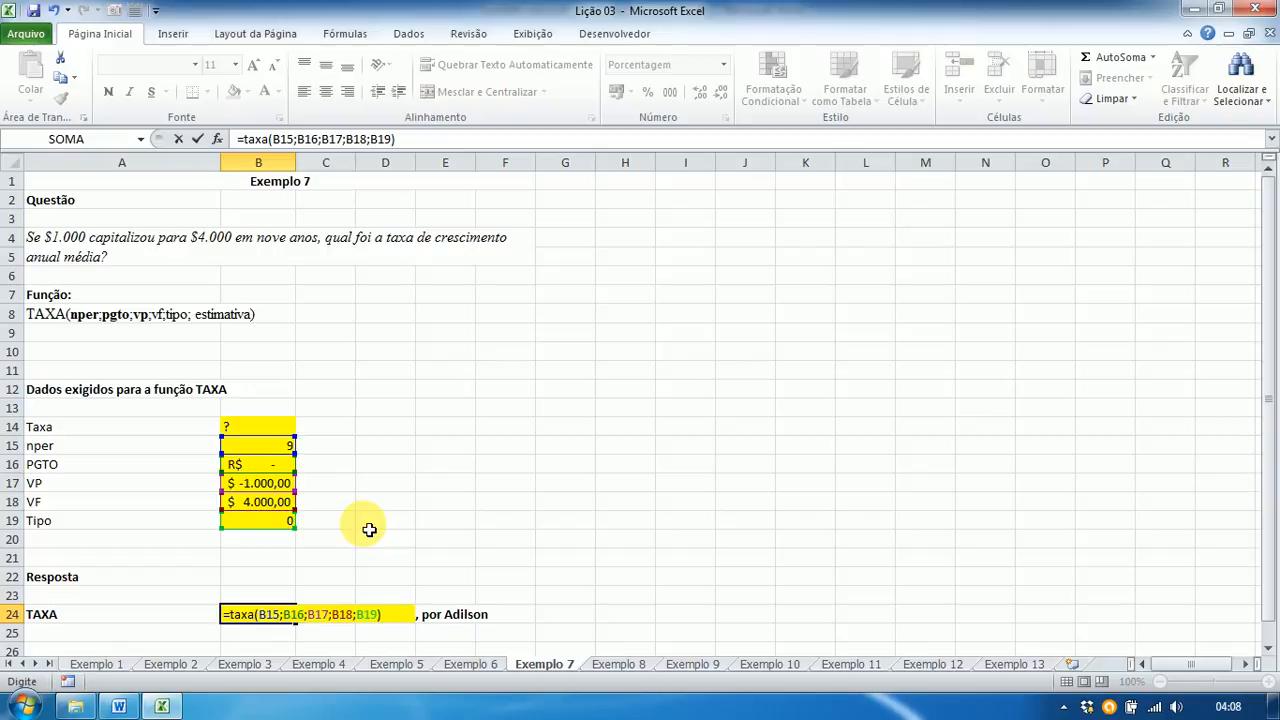
key("Return")
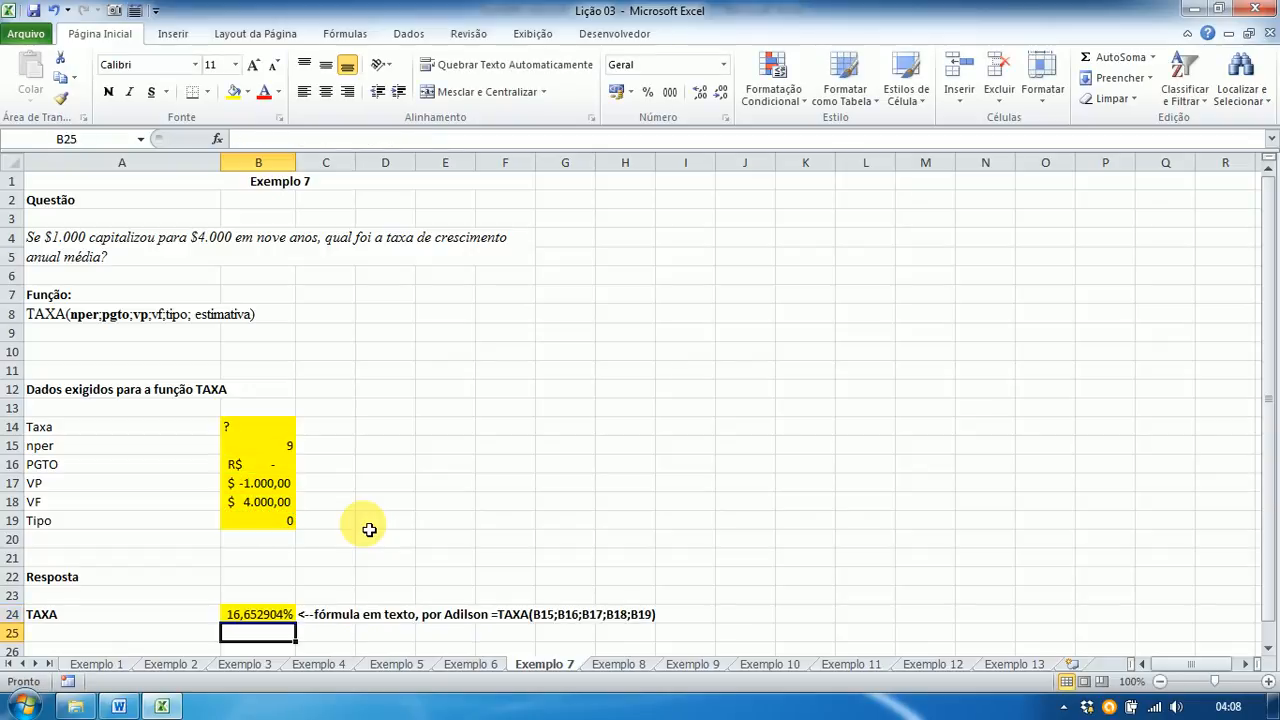
key("Up")
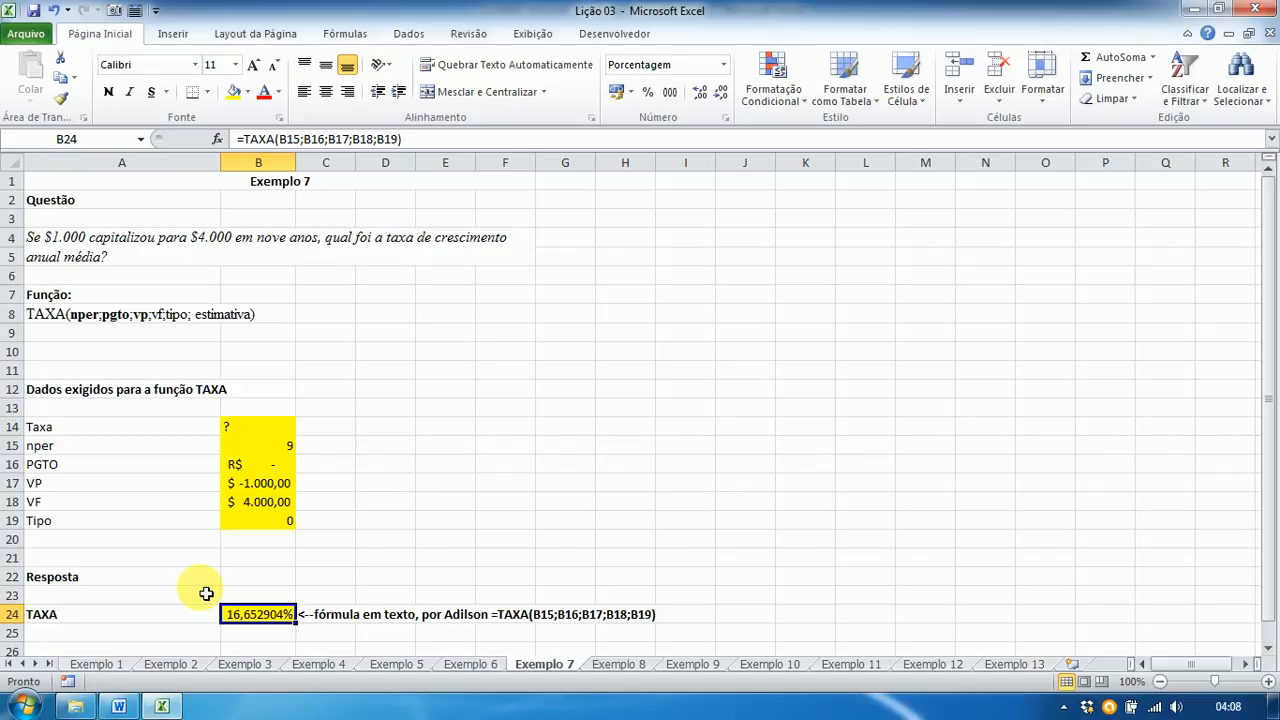
key("alt+Tab")
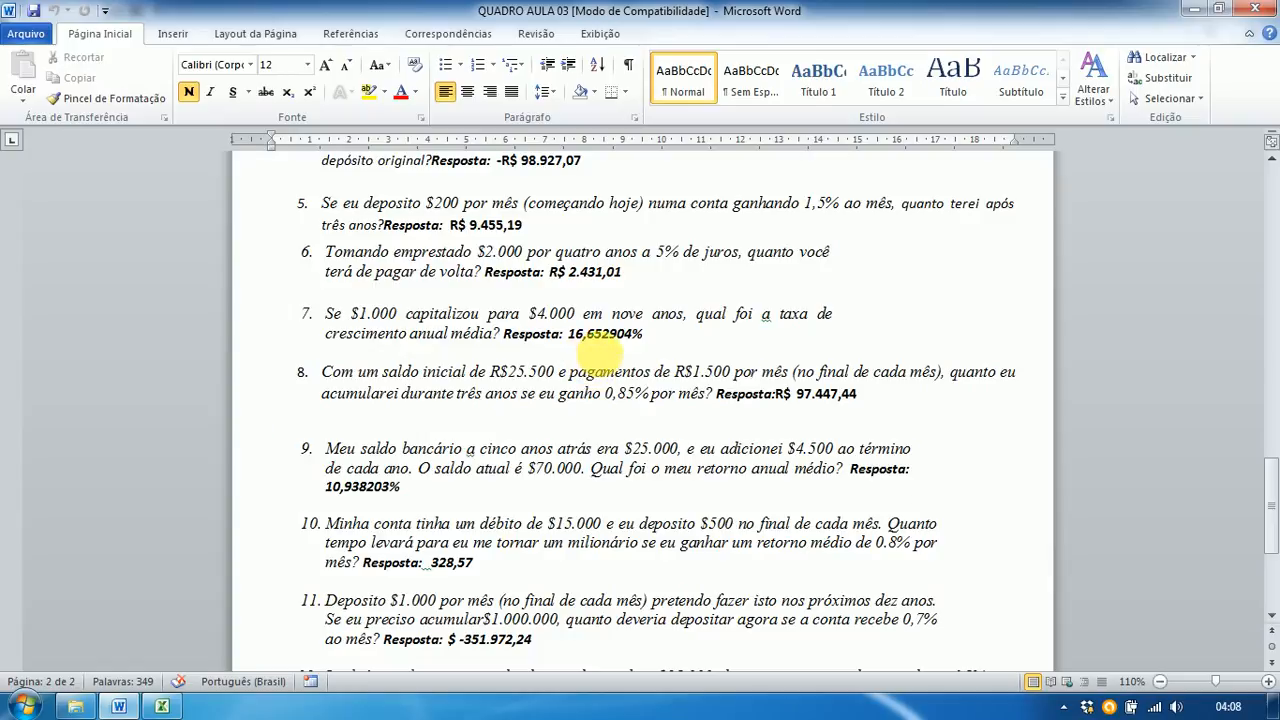
Step: Return to the Excel workbook and open the Exemplo 8 sheet with its empty VF inputs
key("alt+Tab")
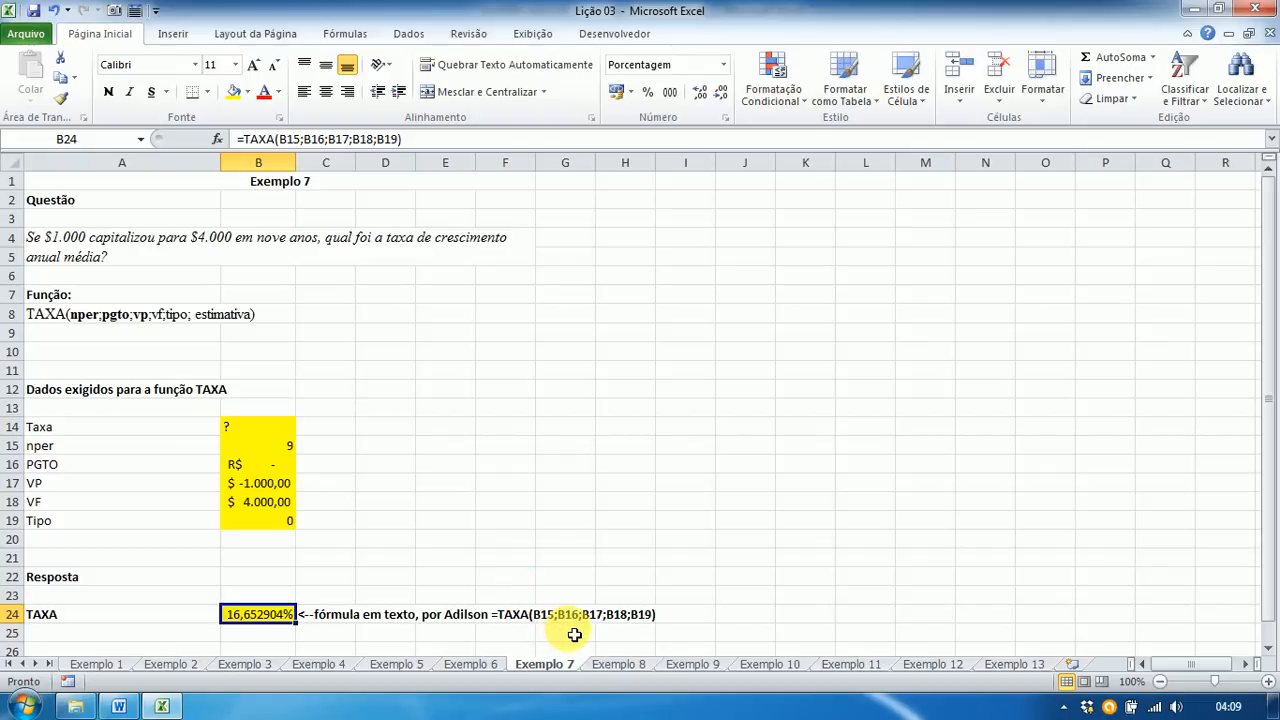
left_click(617, 664)
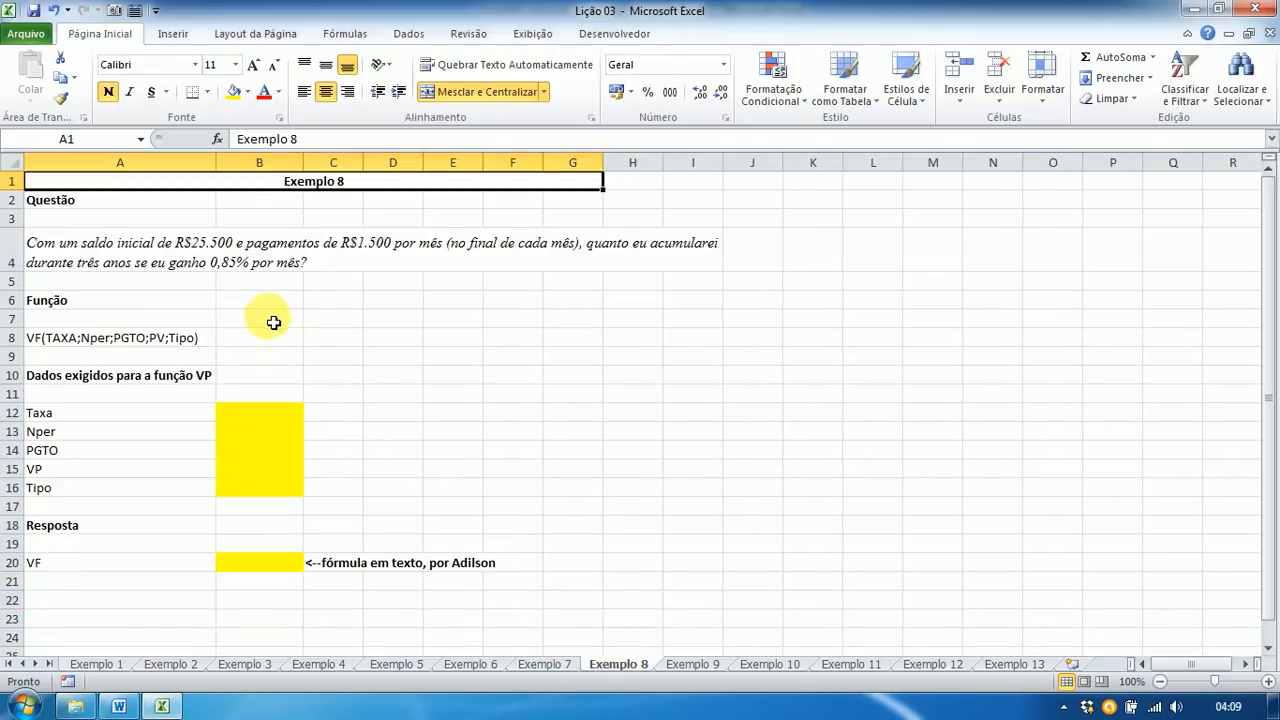
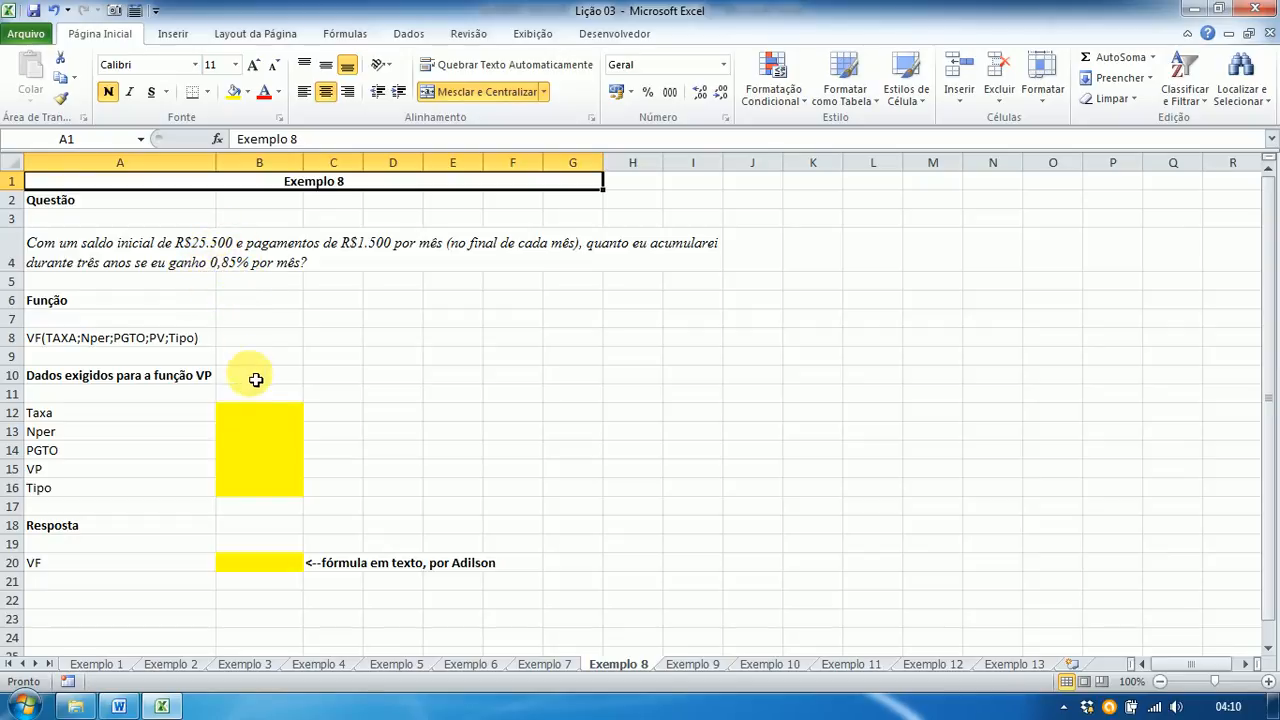
Step: Edit the A10 heading on Exemplo 8 so it ends in VF instead of VP
left_click(253, 414)
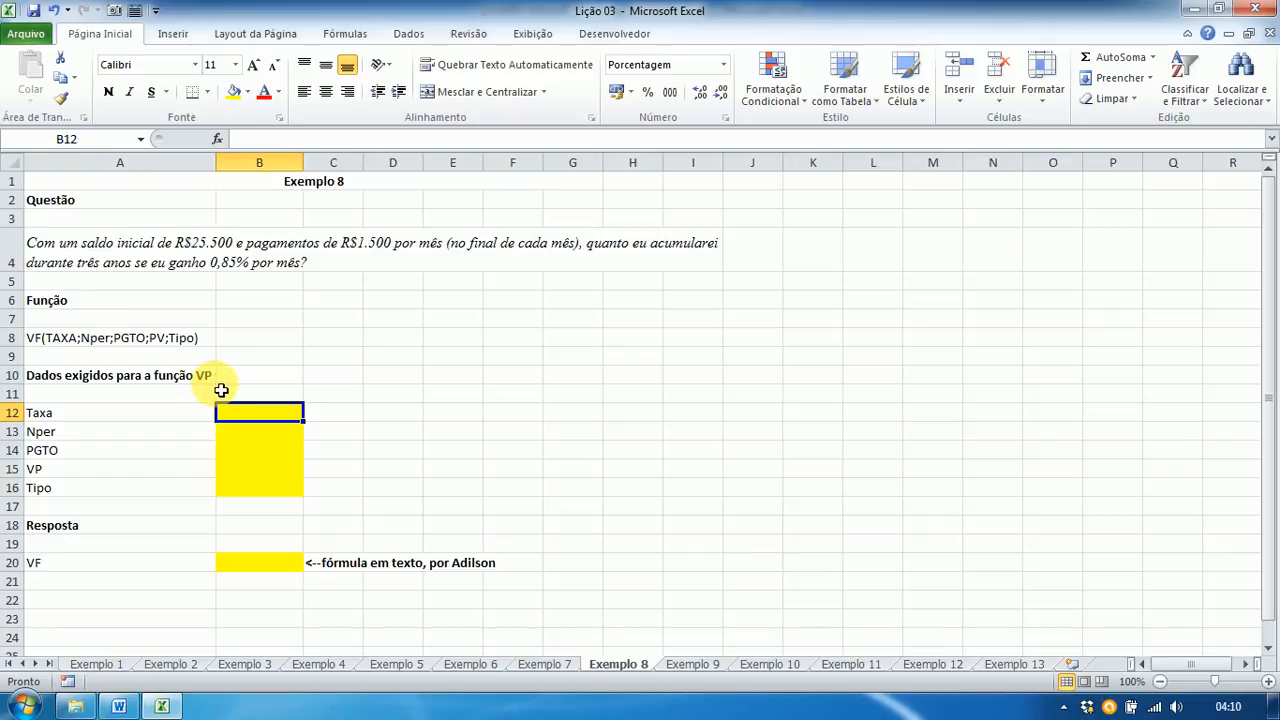
left_click(41, 379)
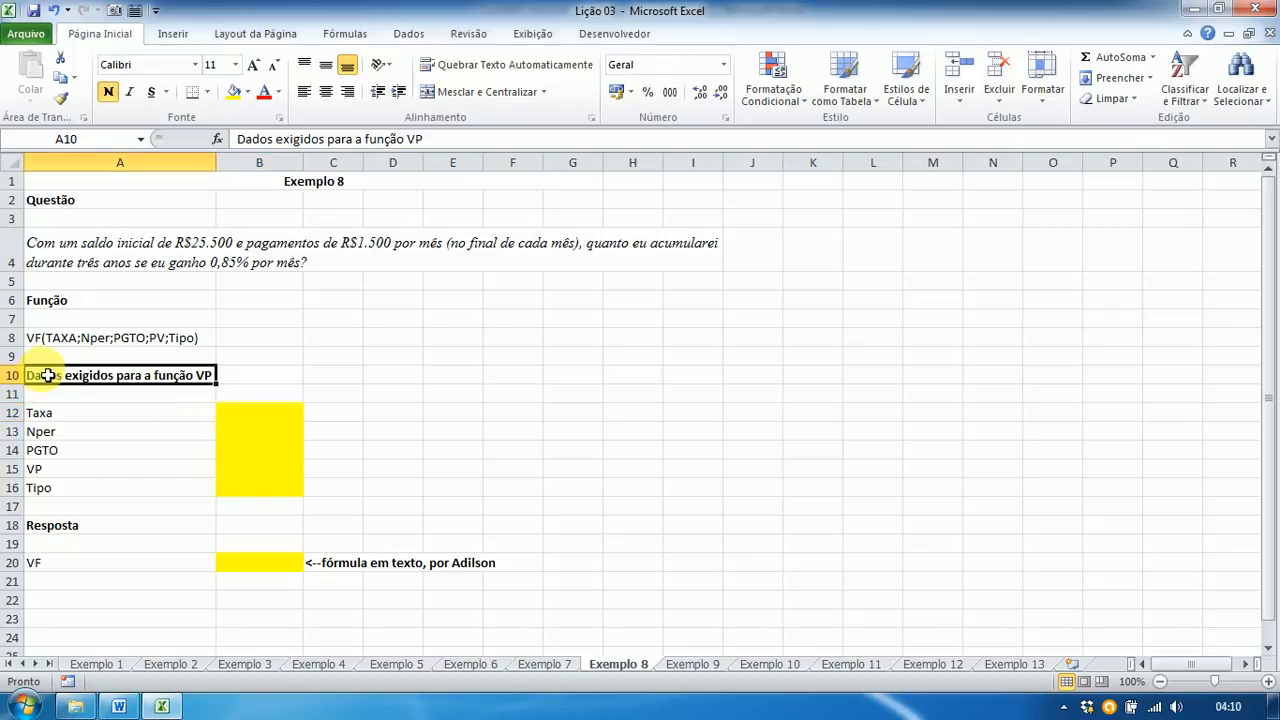
key("F2")
key("BackSpace")
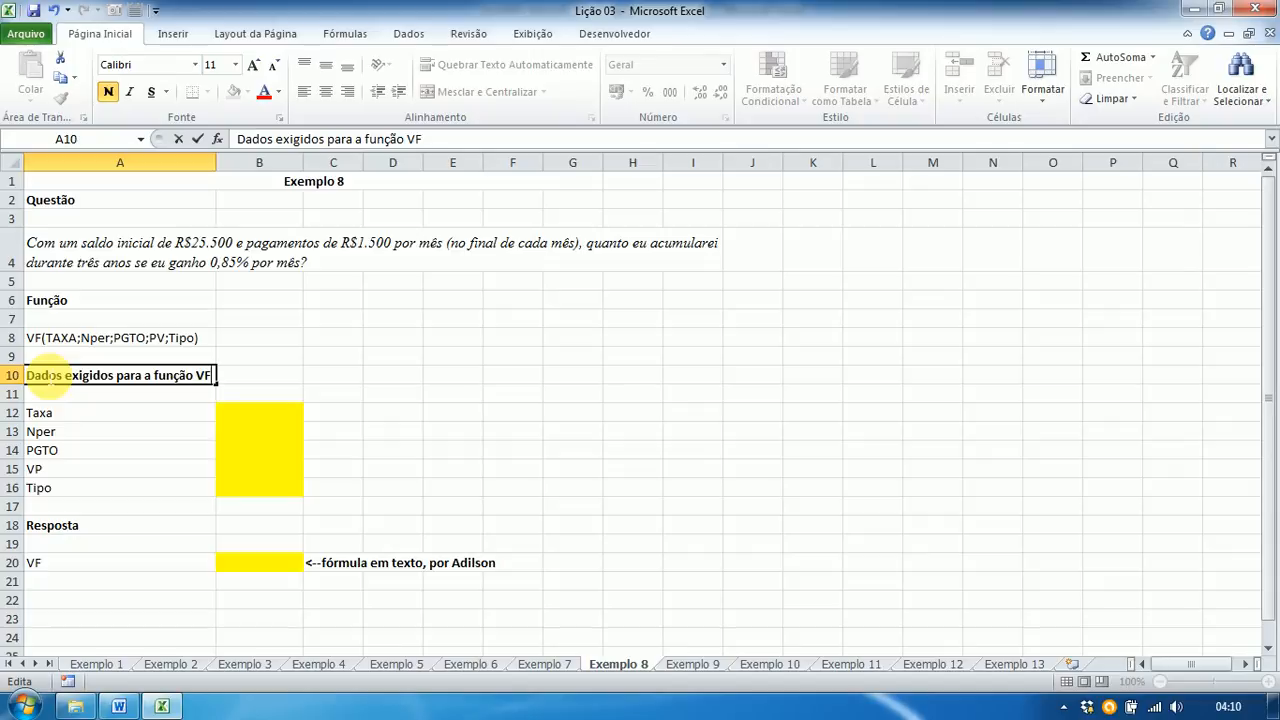
key("Return")
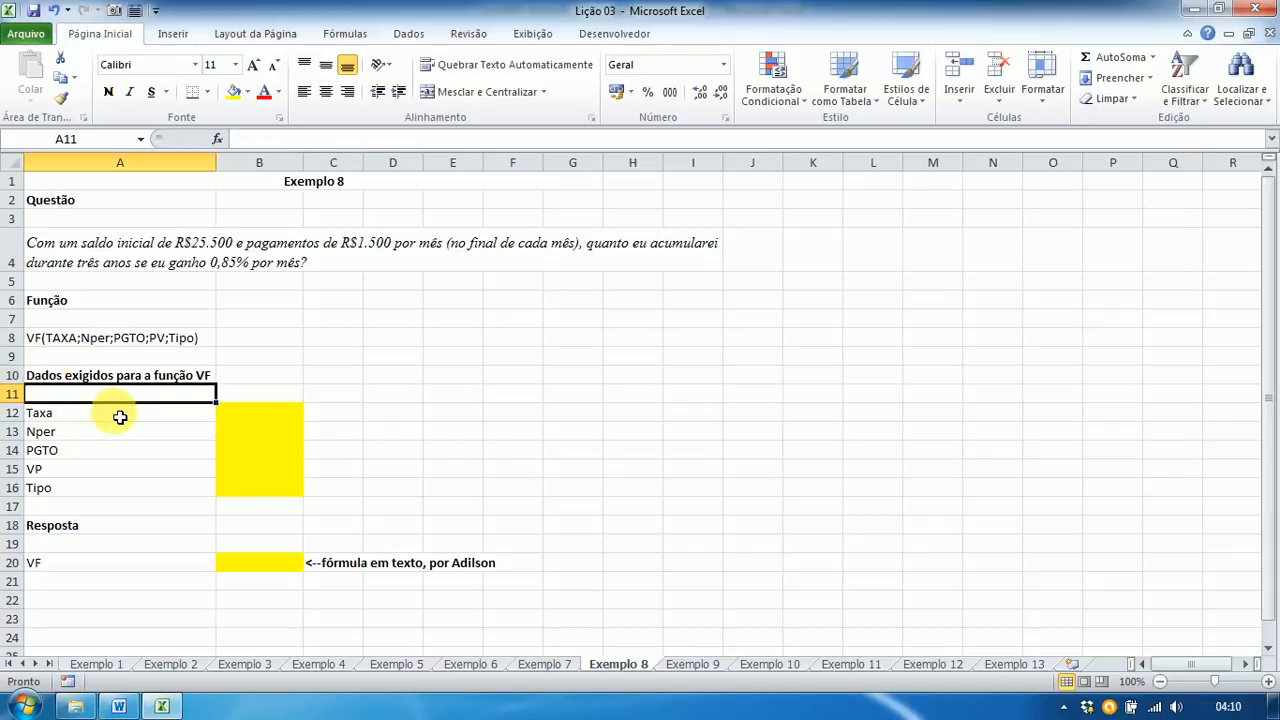
Step: Enter Taxa 0,85 in B12 and Nper =3*12 (36) in B13
left_click(257, 415)
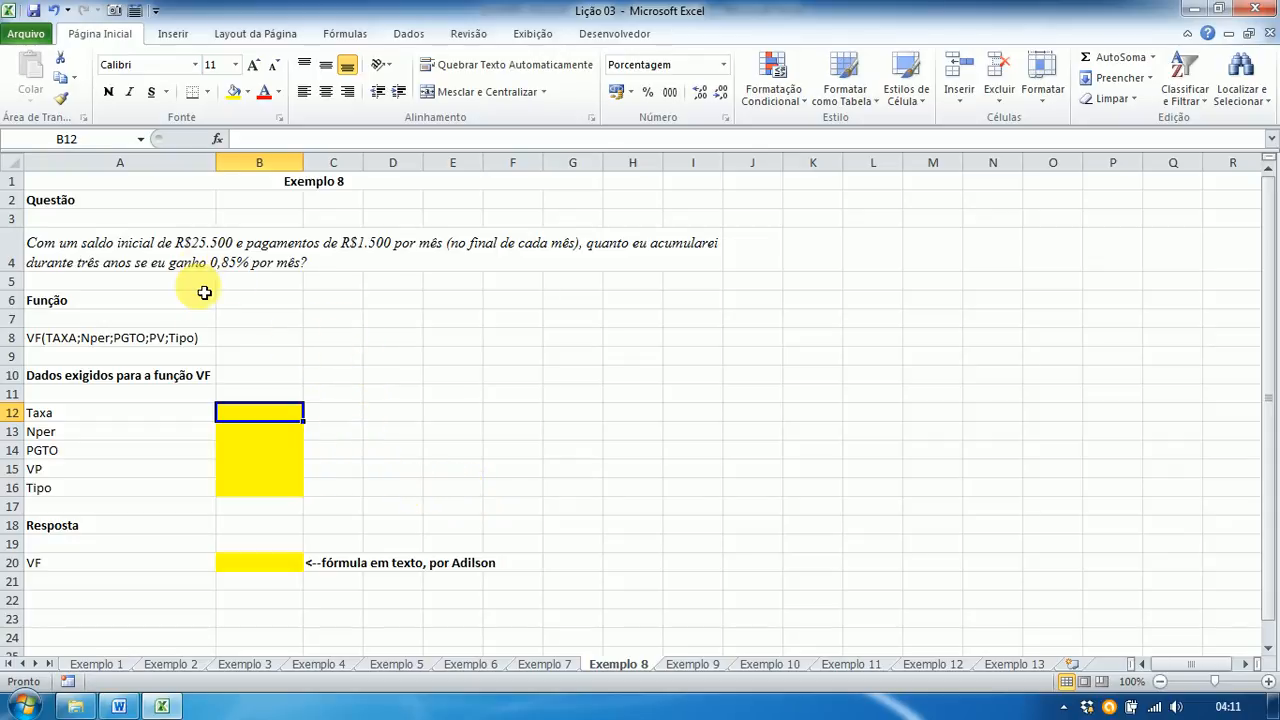
type("0")
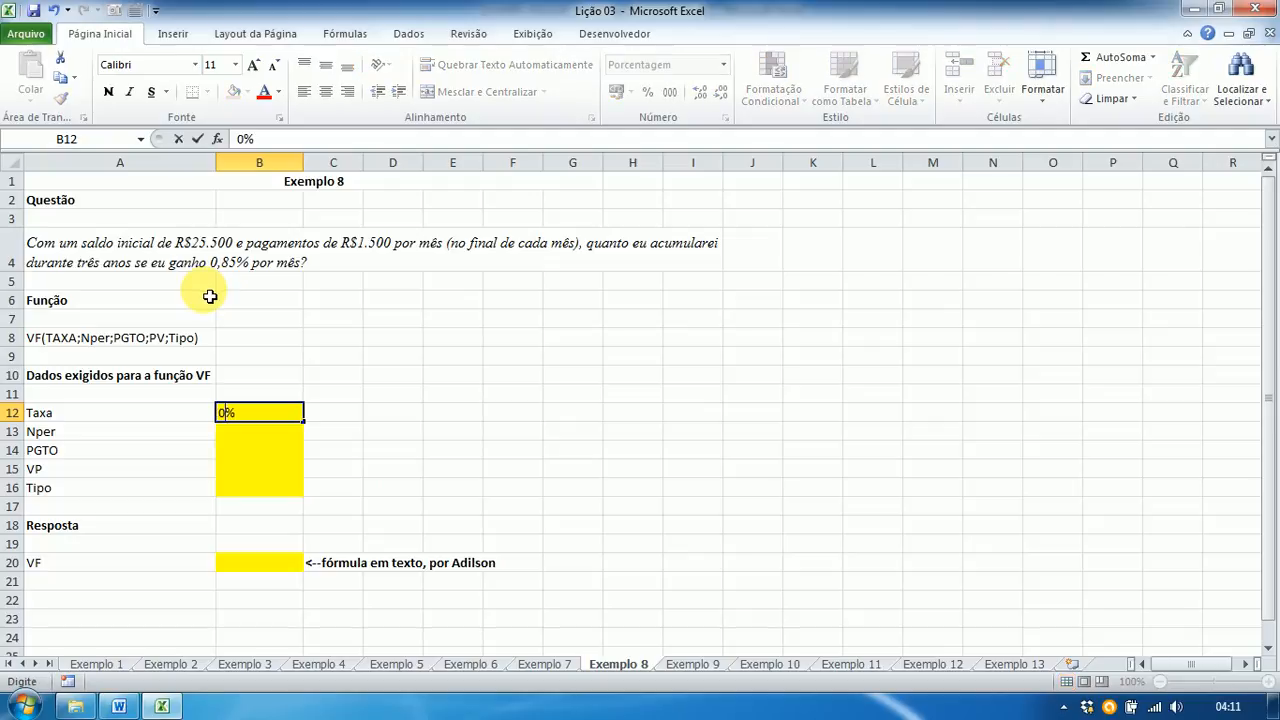
type(",85")
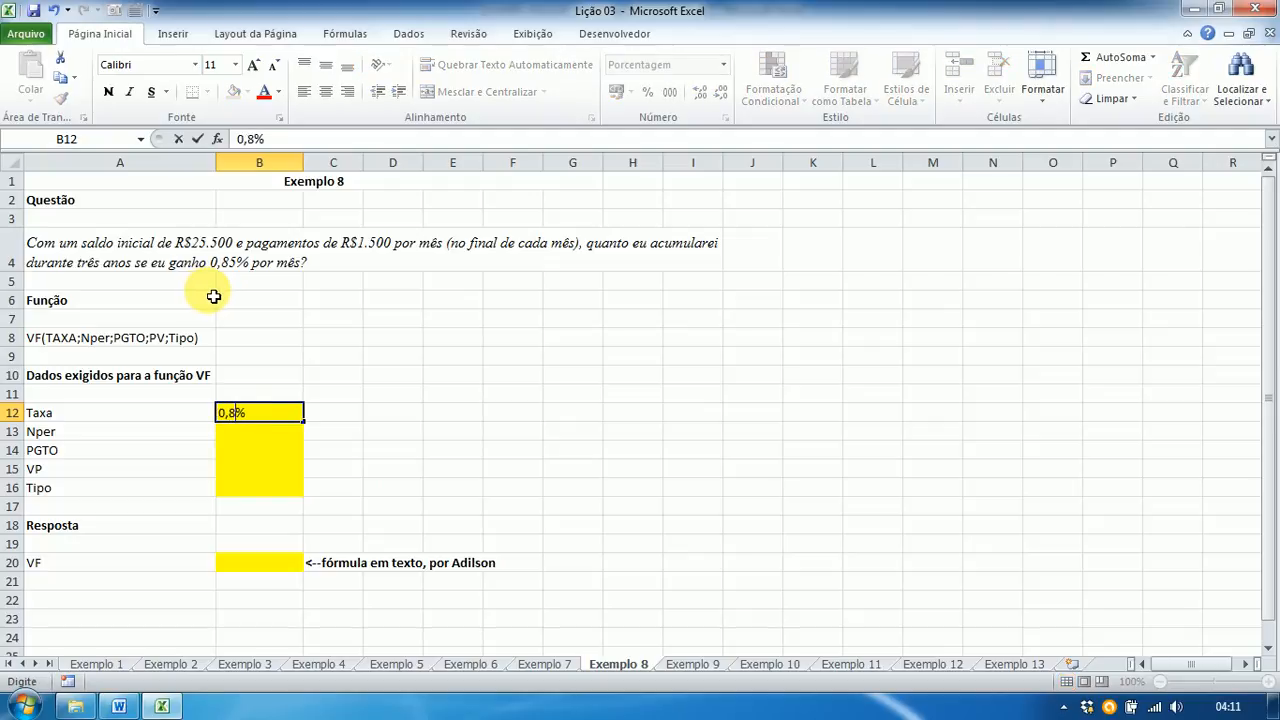
key("Return")
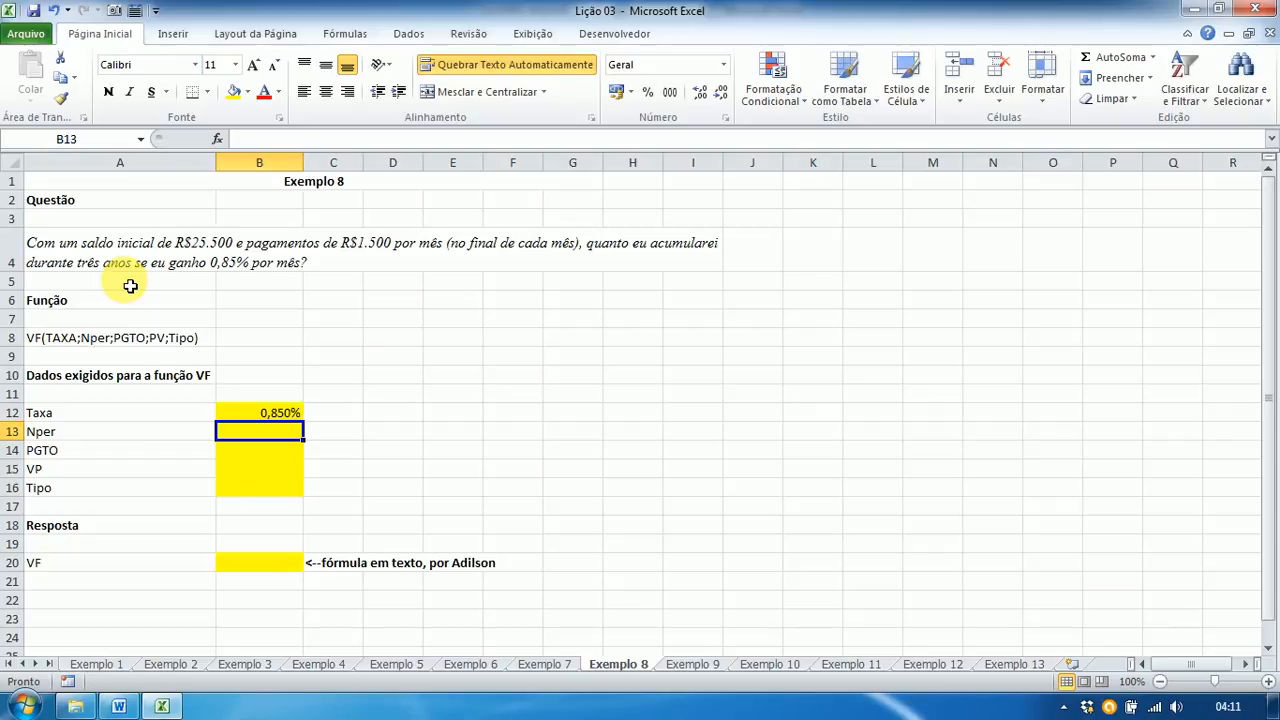
type("=")
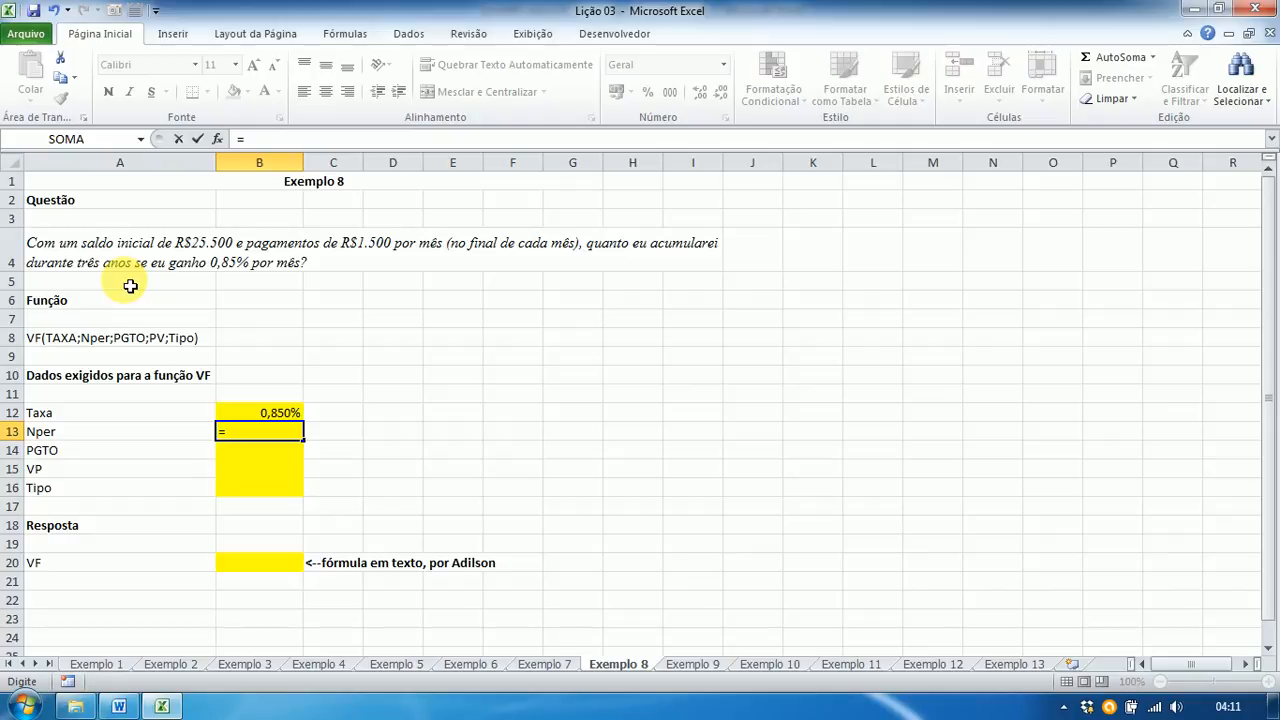
type("3*12")
key("Return")
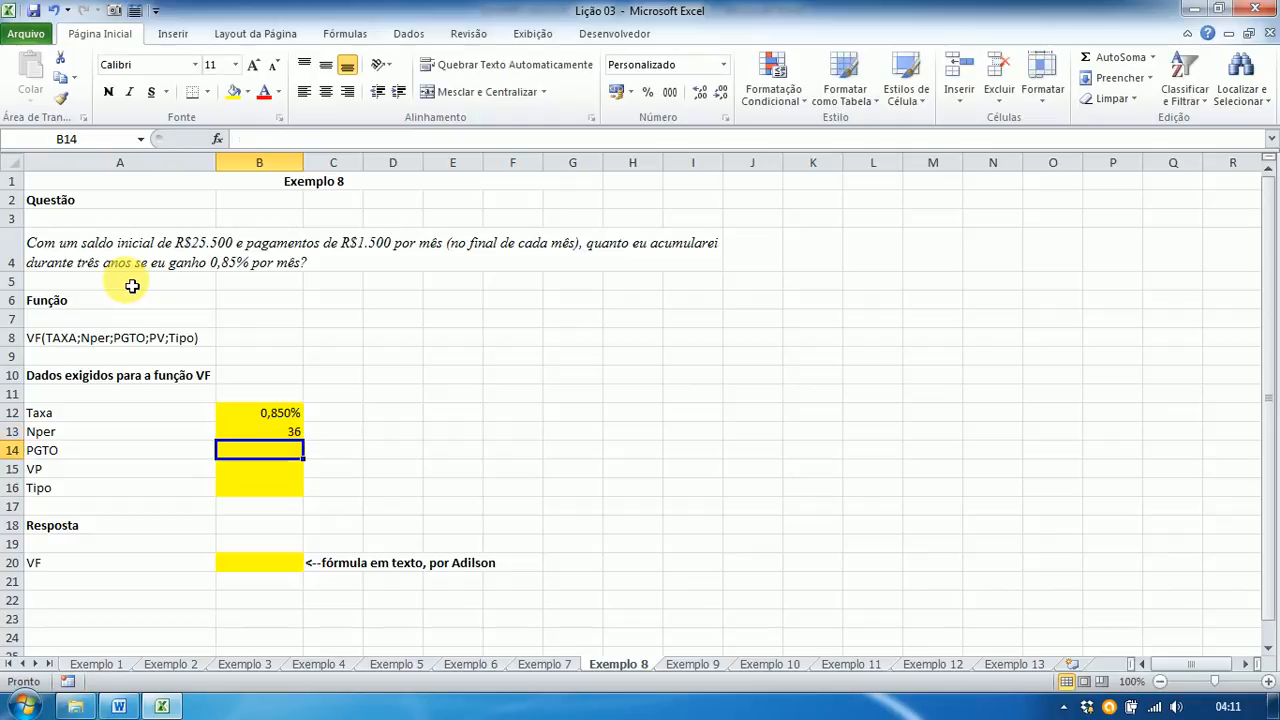
left_click(255, 436)
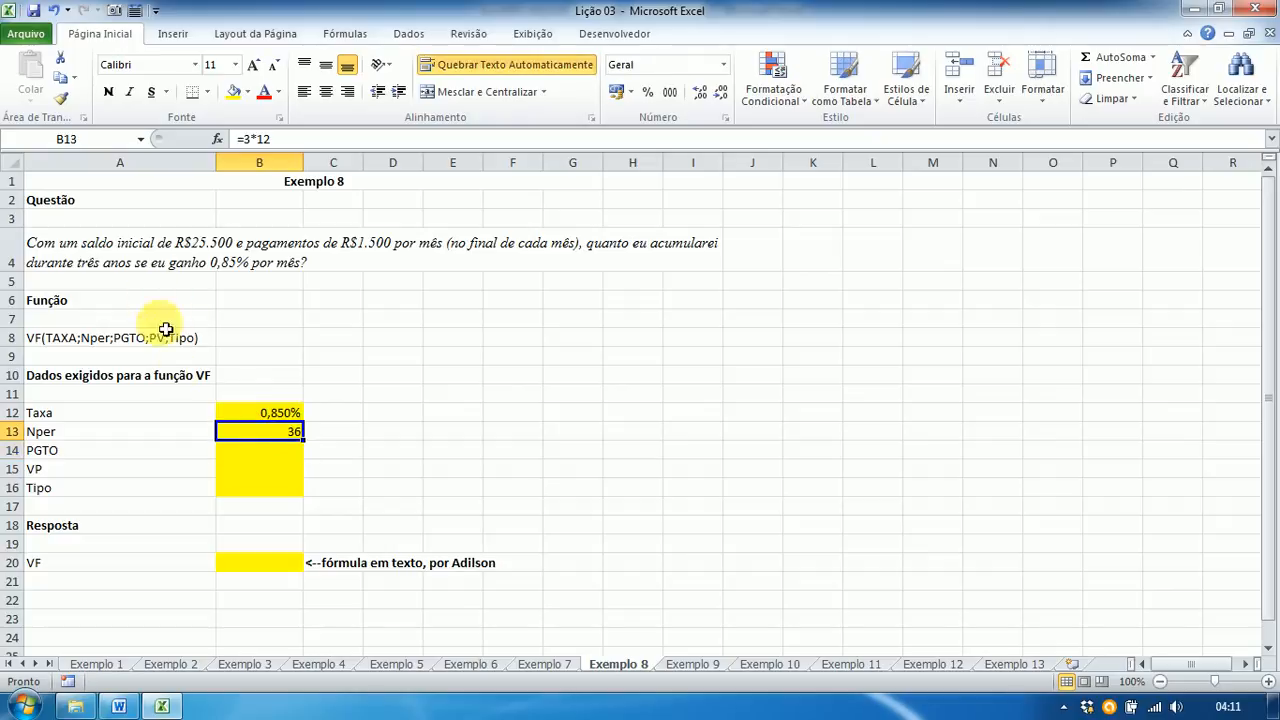
Step: Enter PGTO -1500, VP -25500 and Tipo 0 in B14:B16
left_click(255, 455)
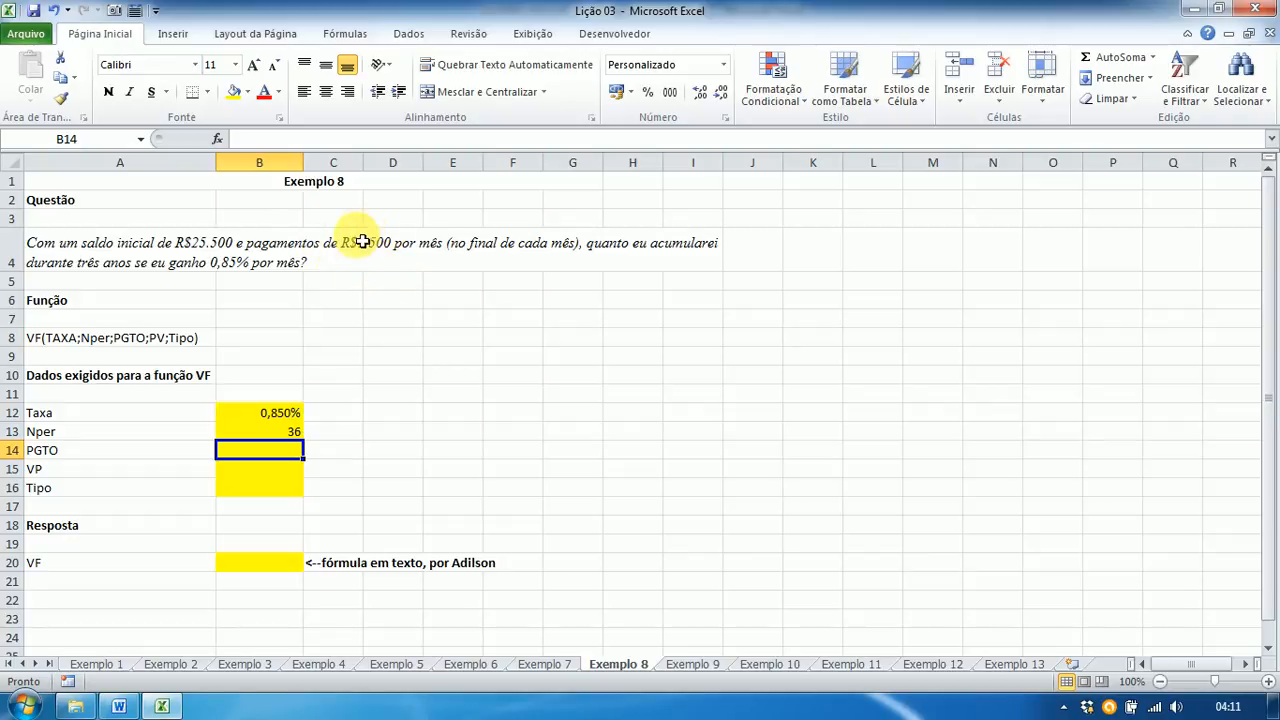
type("-")
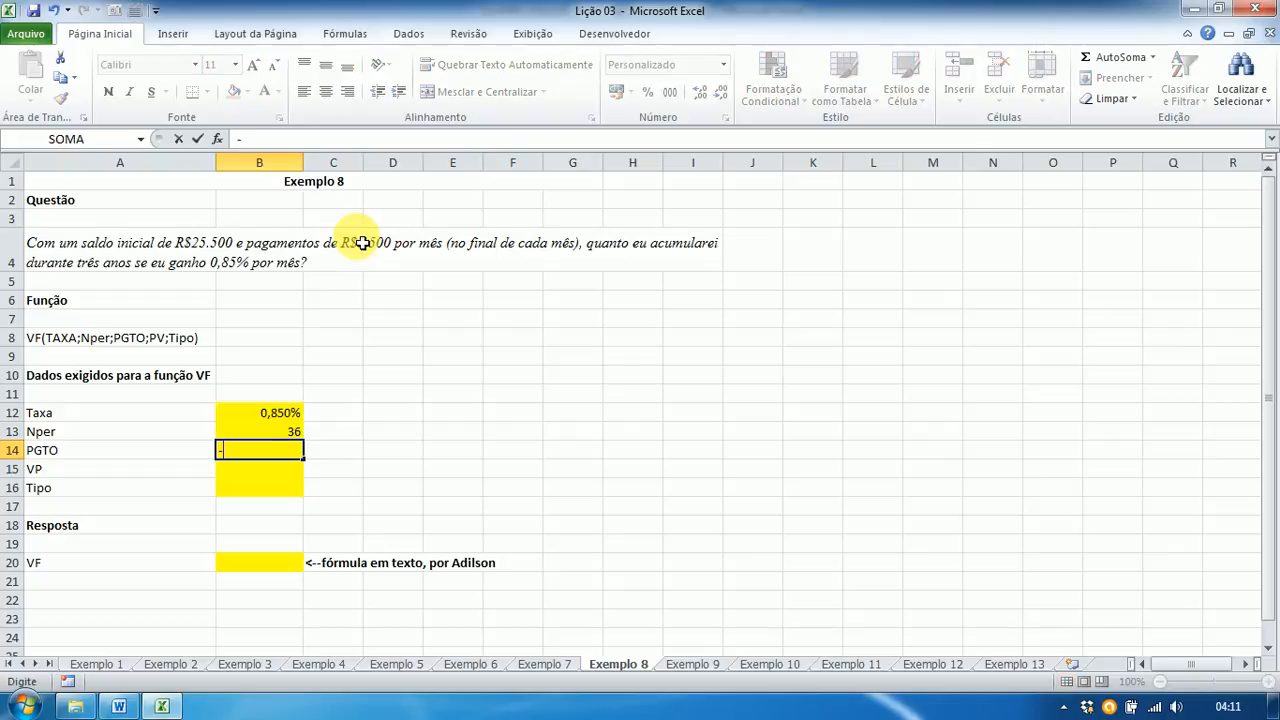
type("1500")
key("Return")
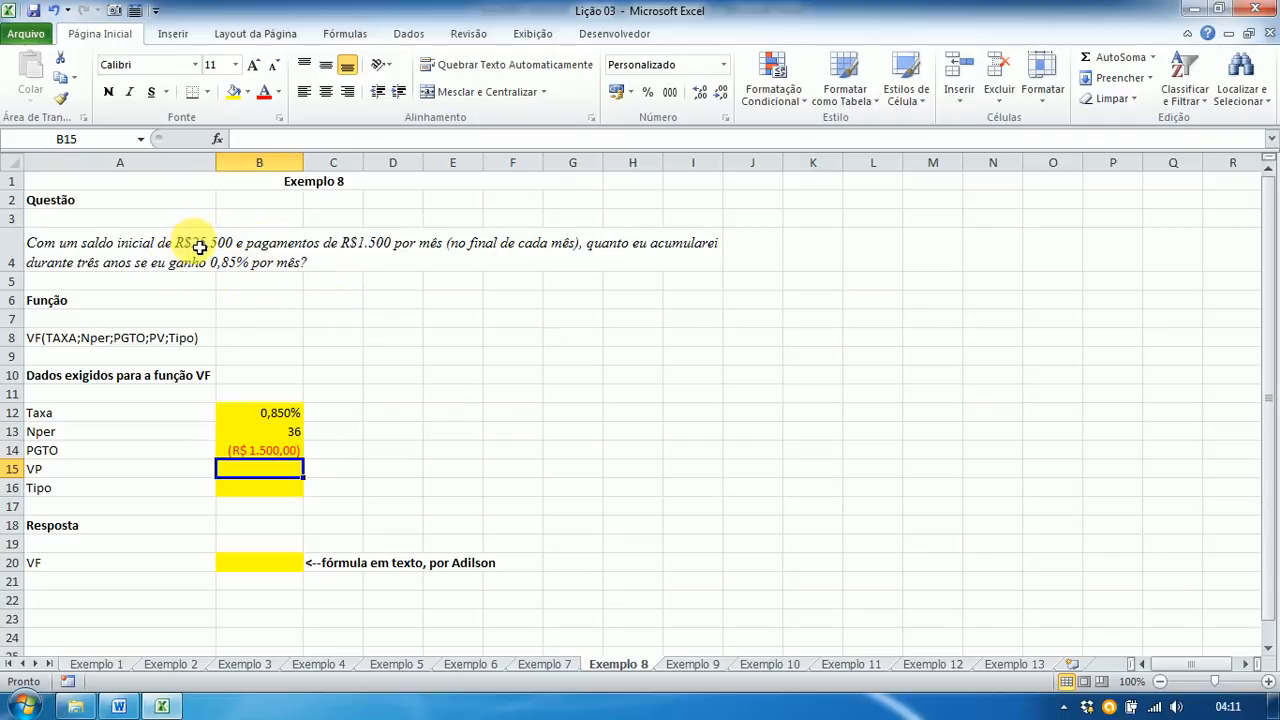
type("-25500")
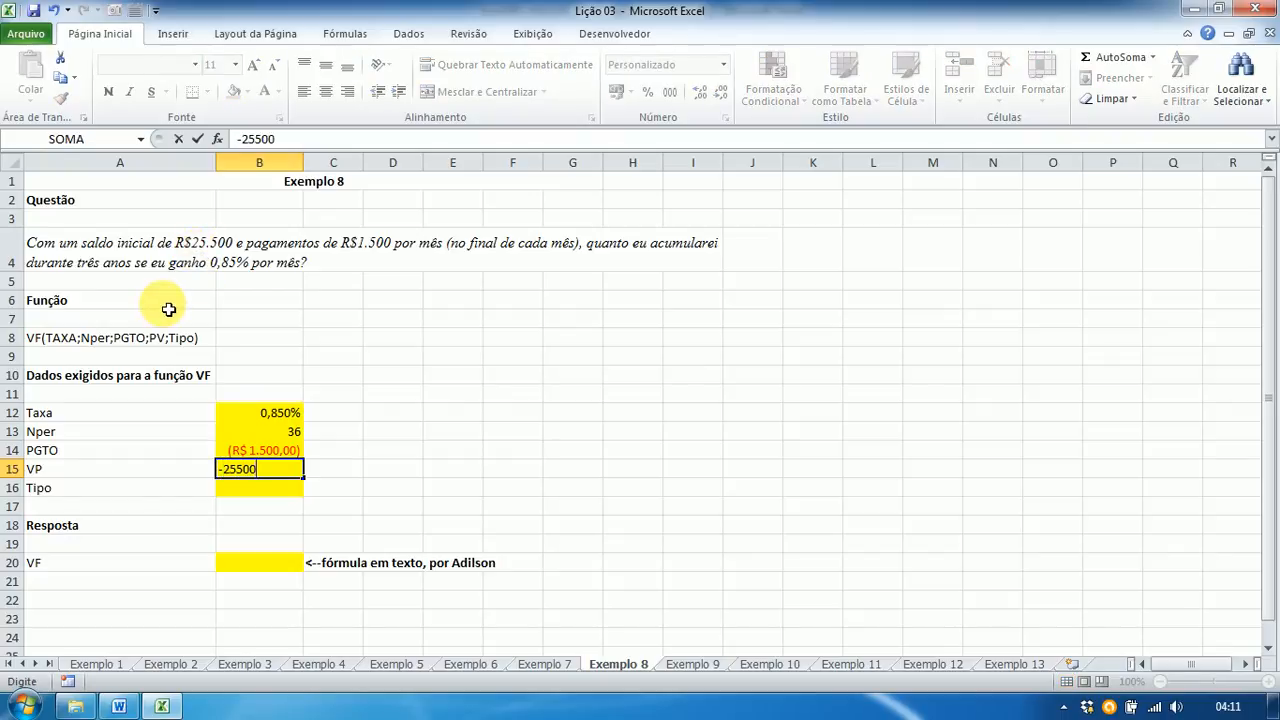
key("Return")
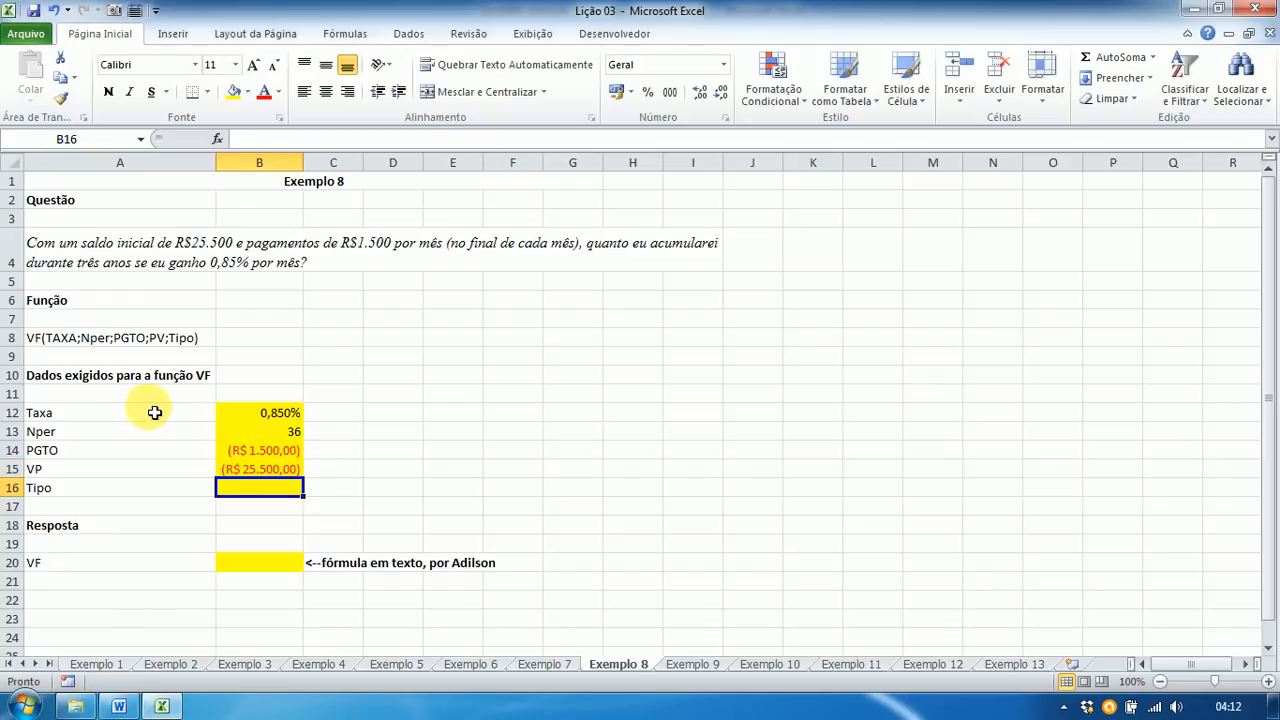
type("0")
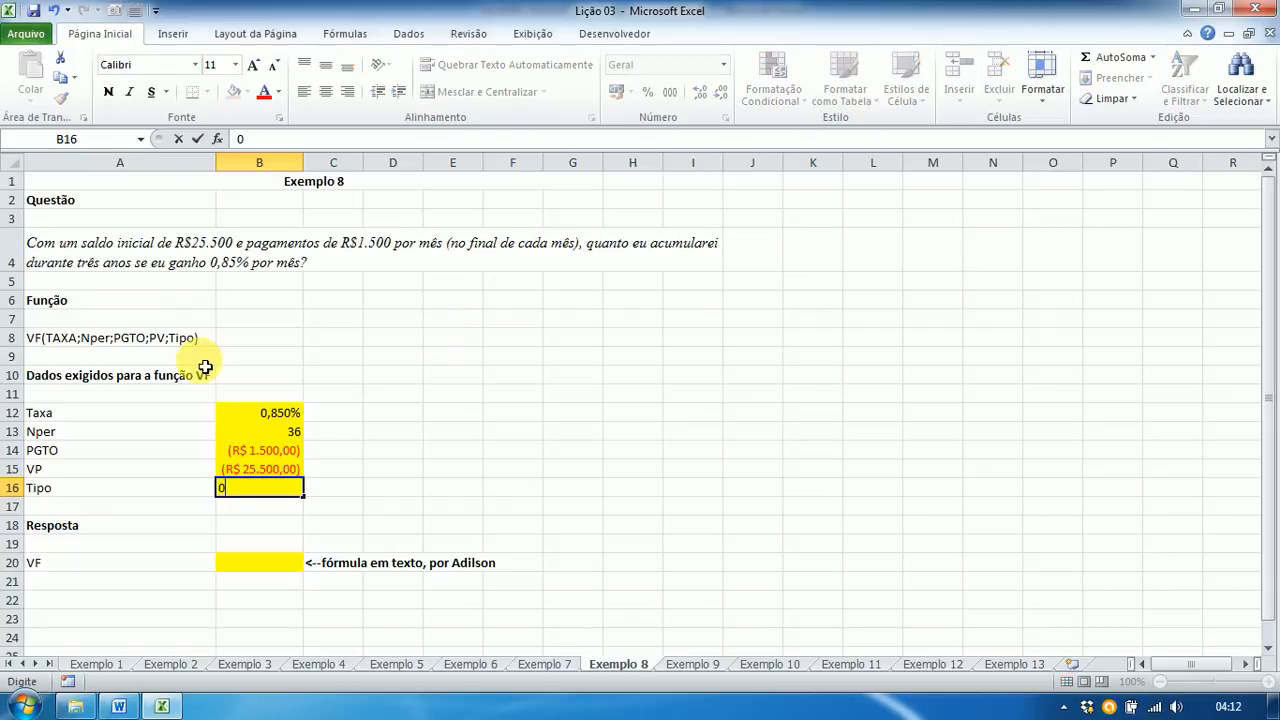
key("Return")
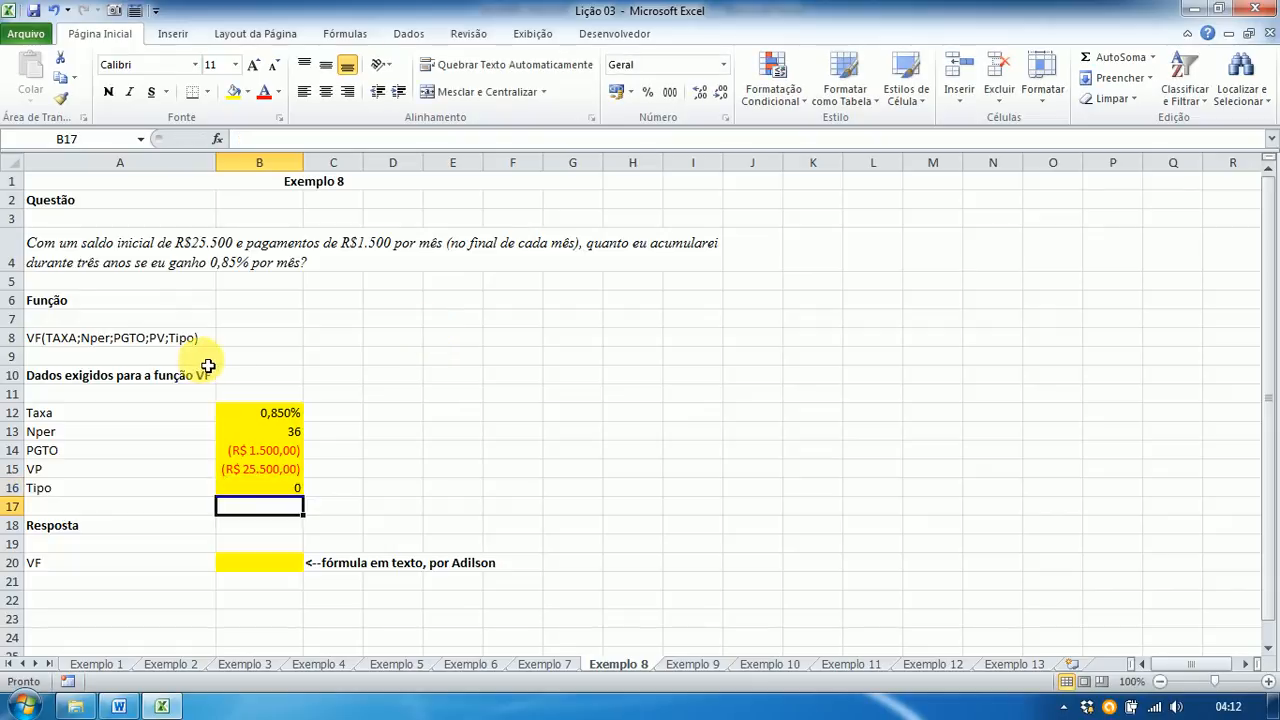
Step: Enter =VF(B12;B13;B14;B15;B16) in B20, returning R$ 97.447,44
left_click(246, 563)
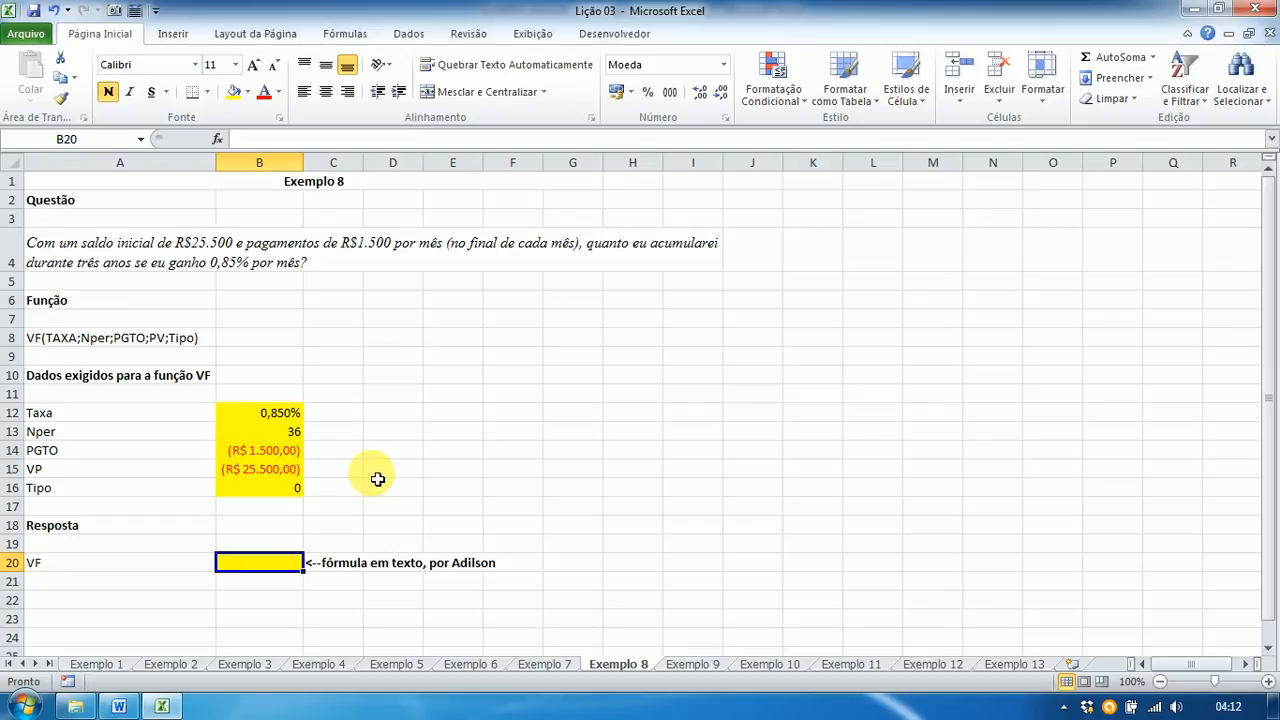
type("=")
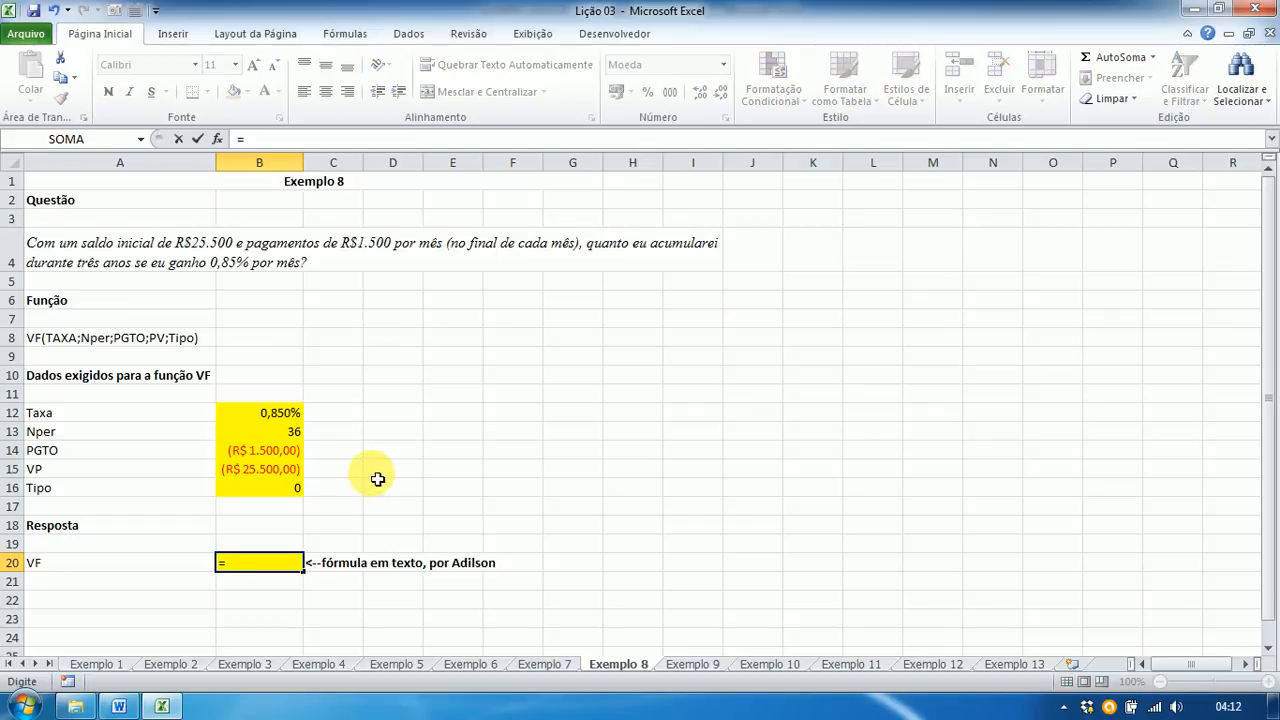
type("vf")
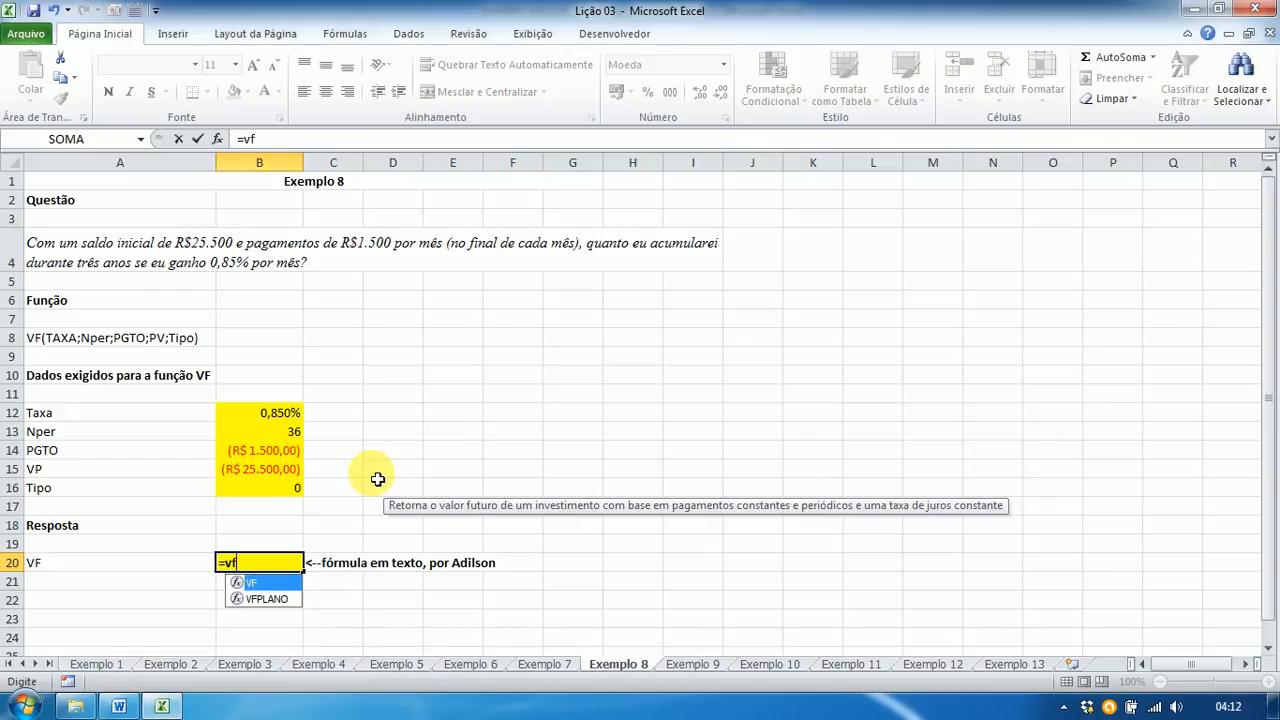
type("(")
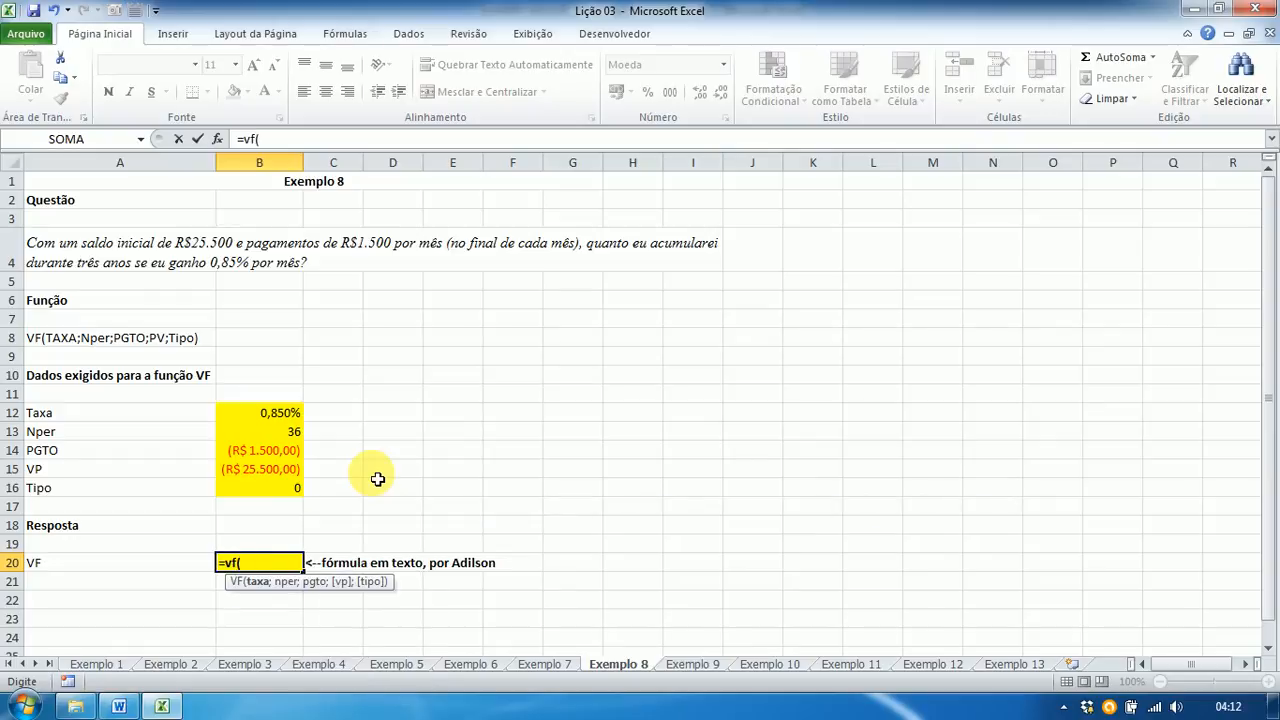
left_click(272, 421)
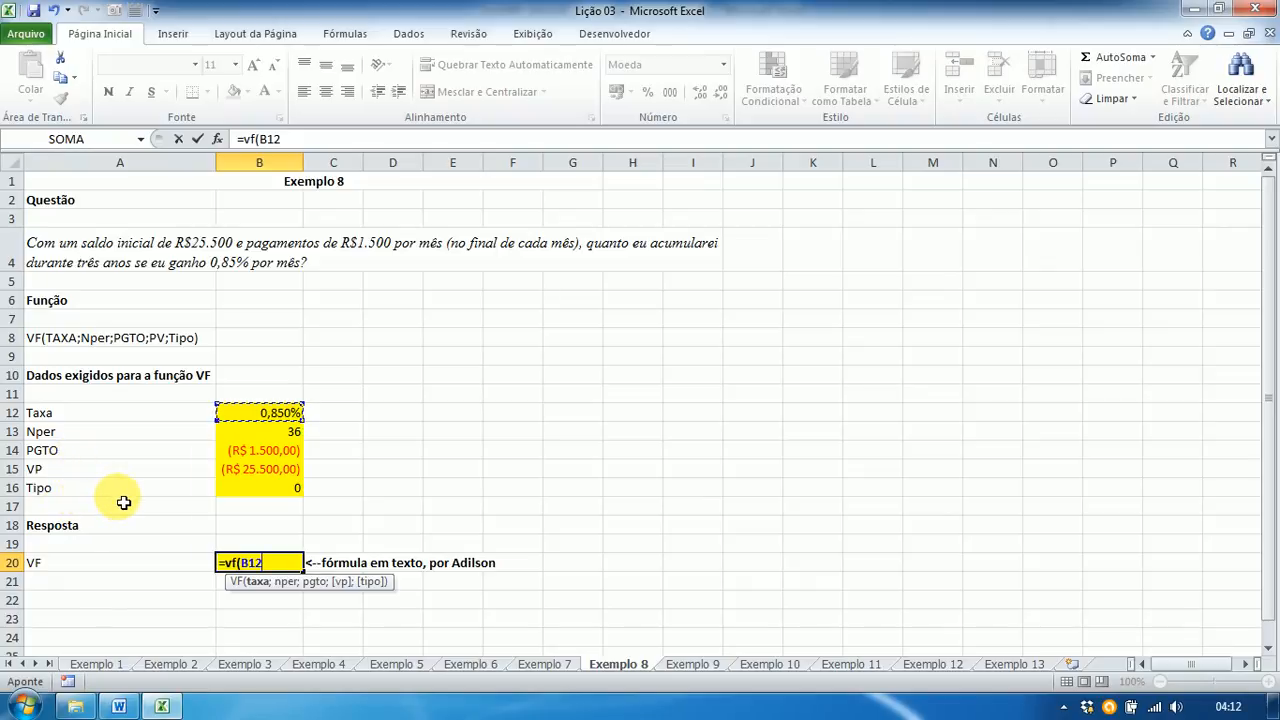
type(";")
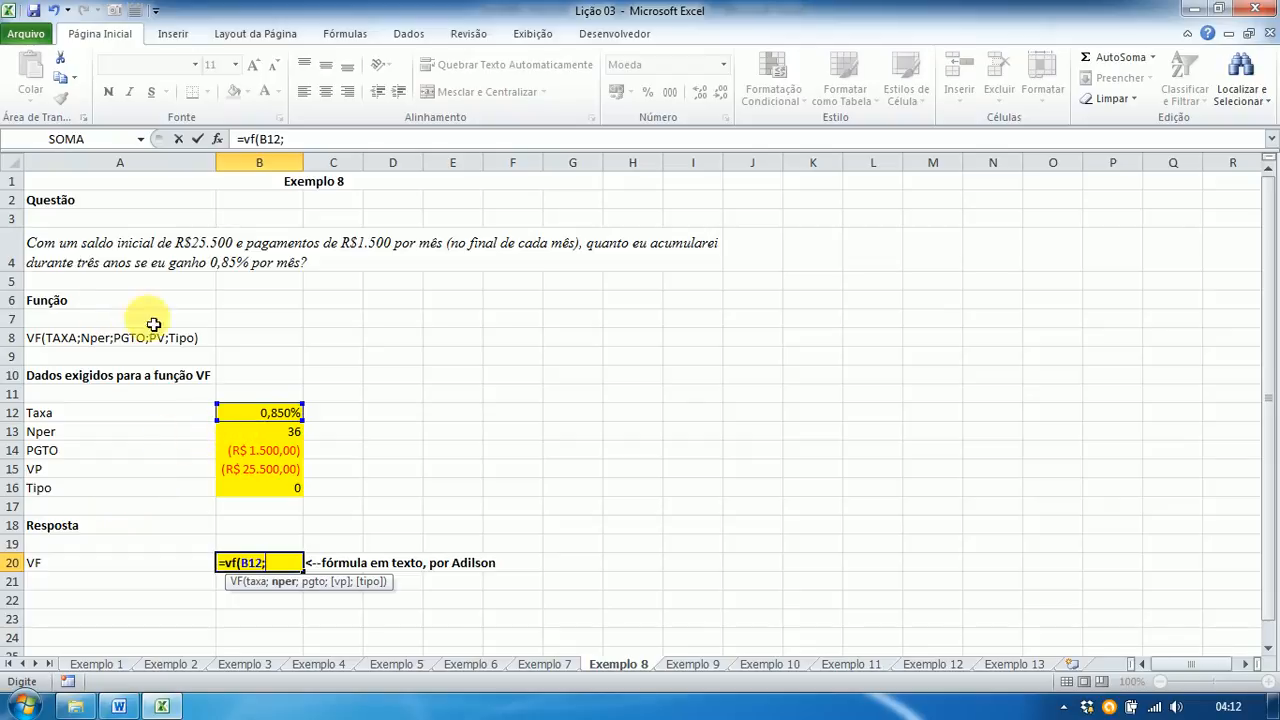
left_click(246, 432)
type(";")
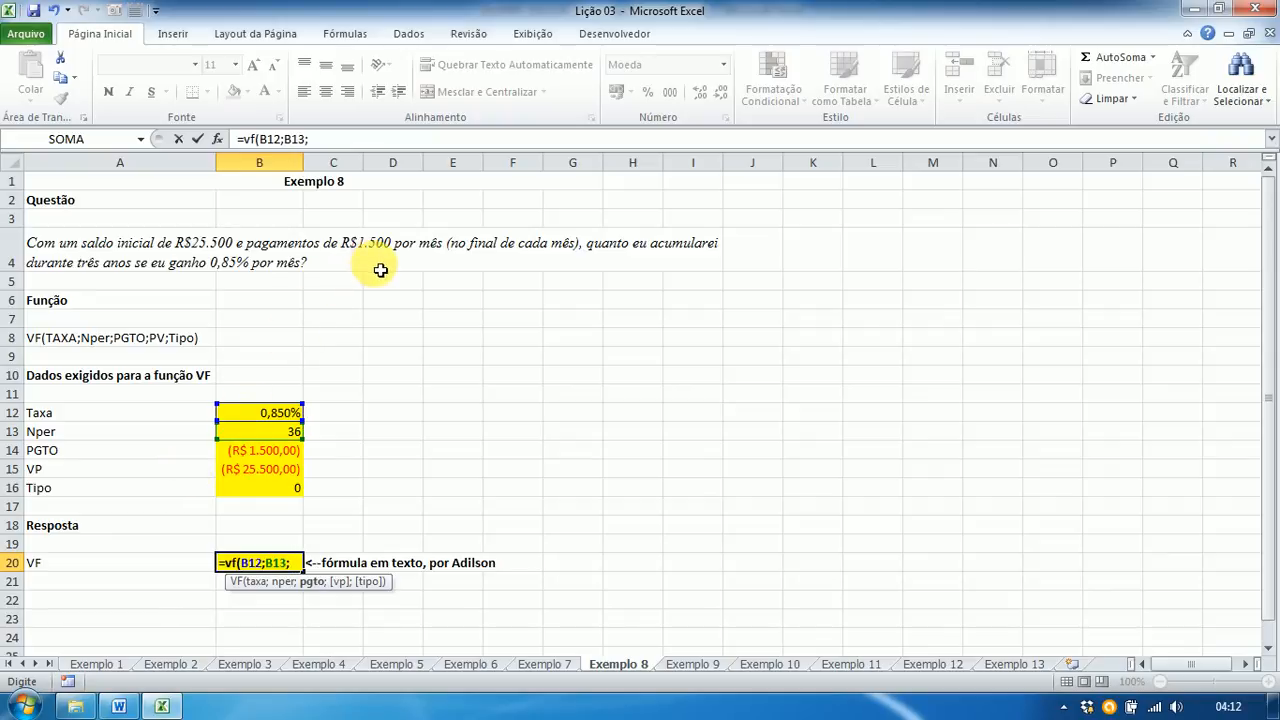
left_click(248, 452)
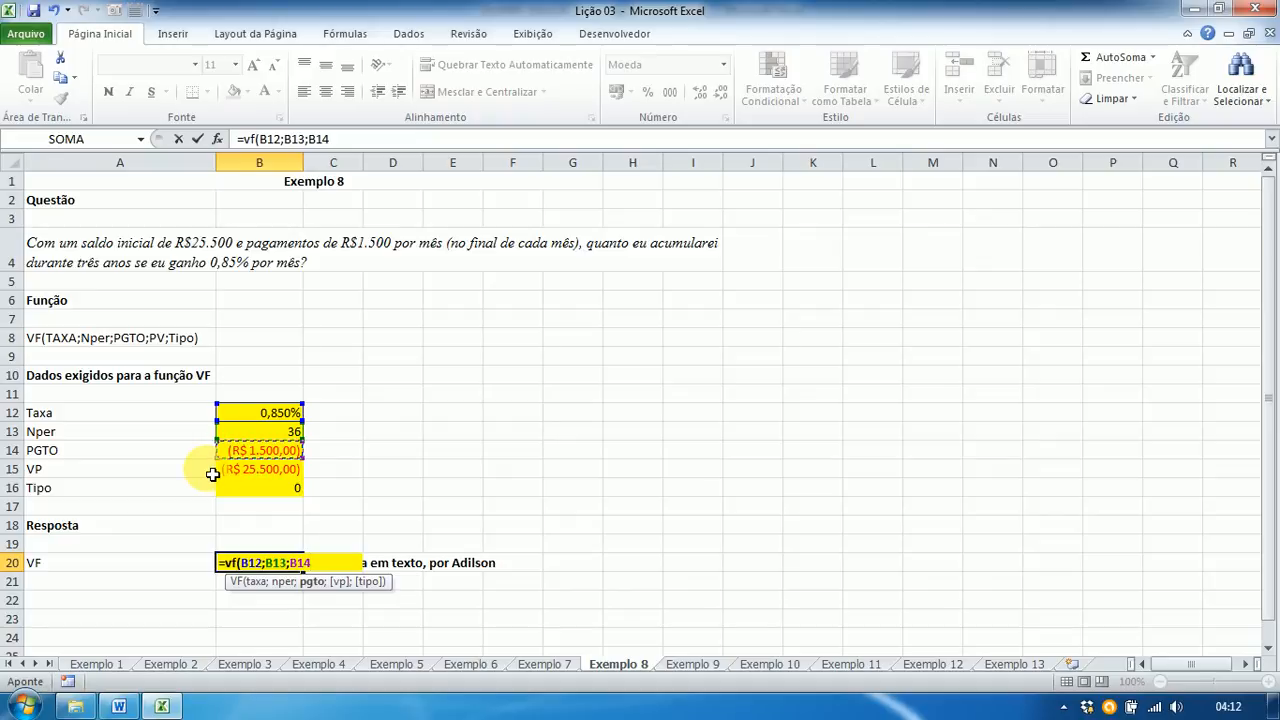
type(";")
left_click(259, 479)
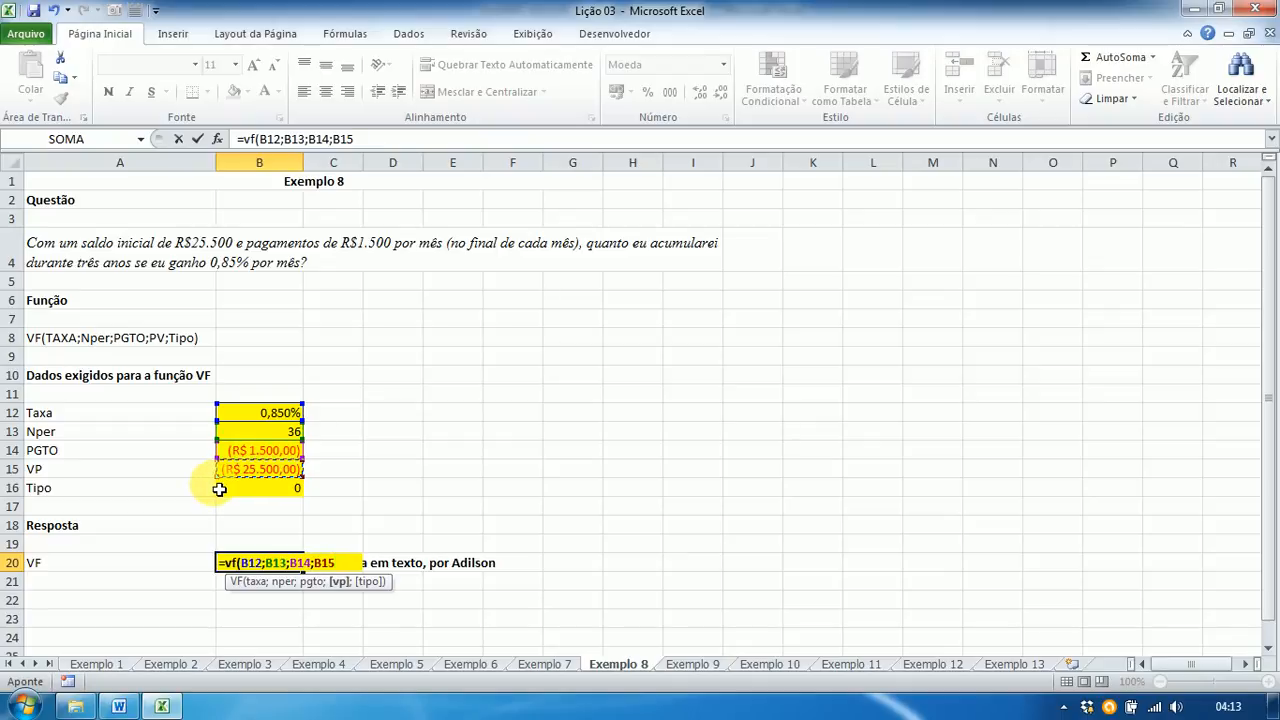
type(";")
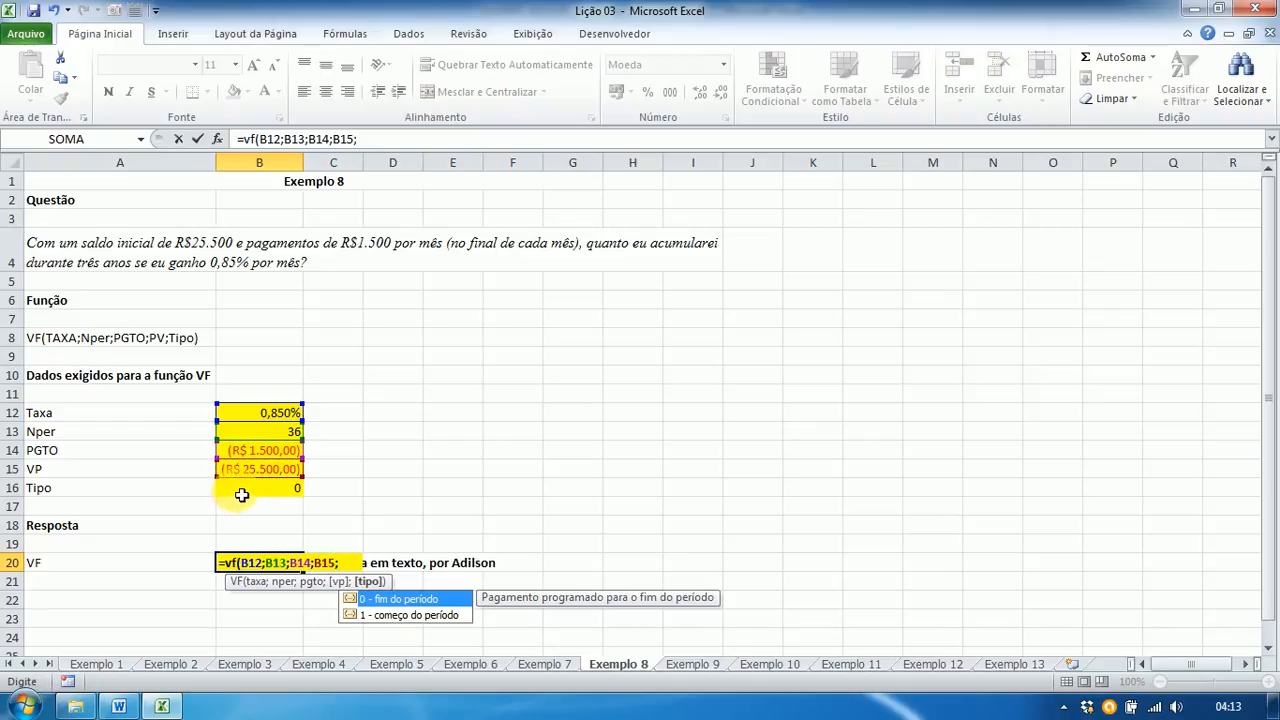
left_click(240, 493)
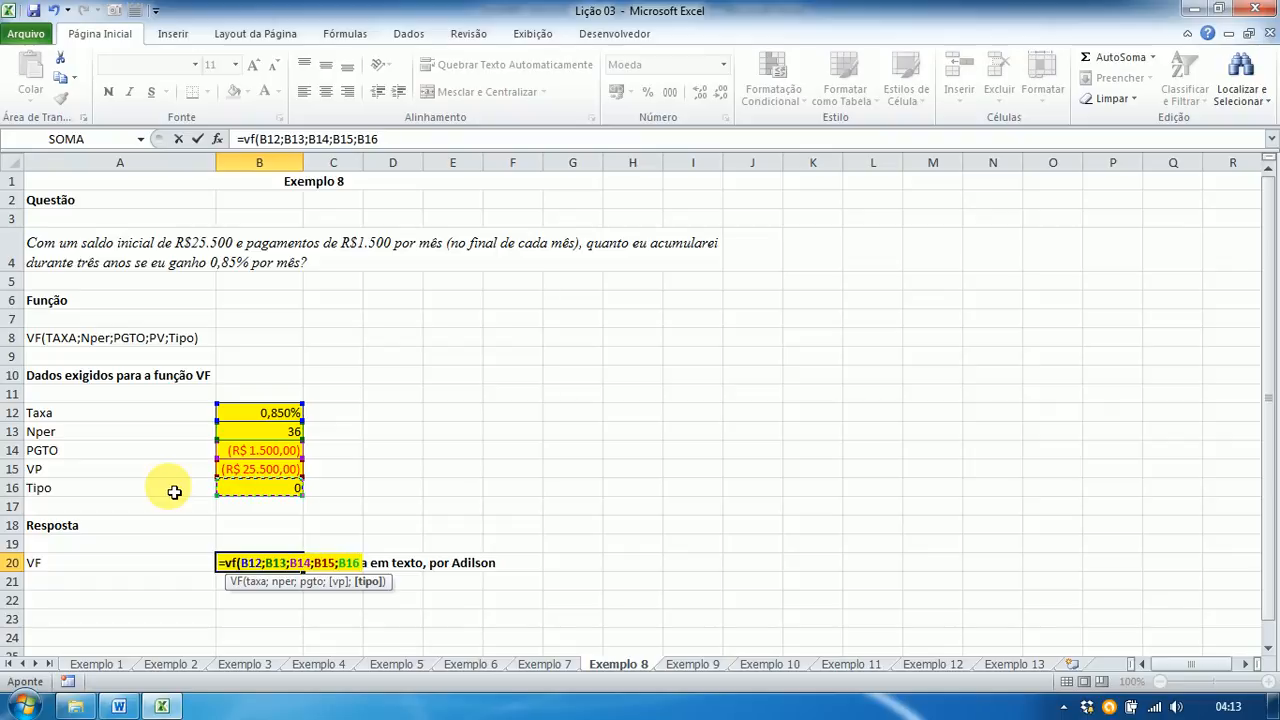
type(")")
key("Return")
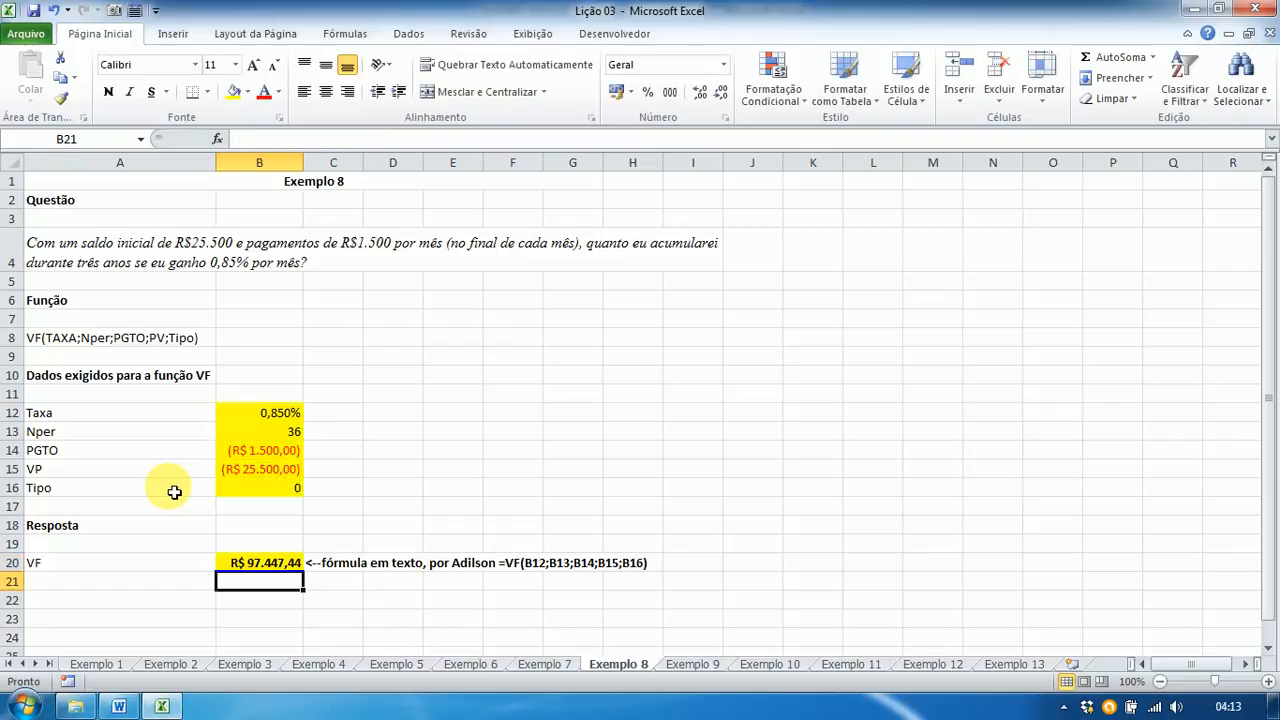
key("Up")
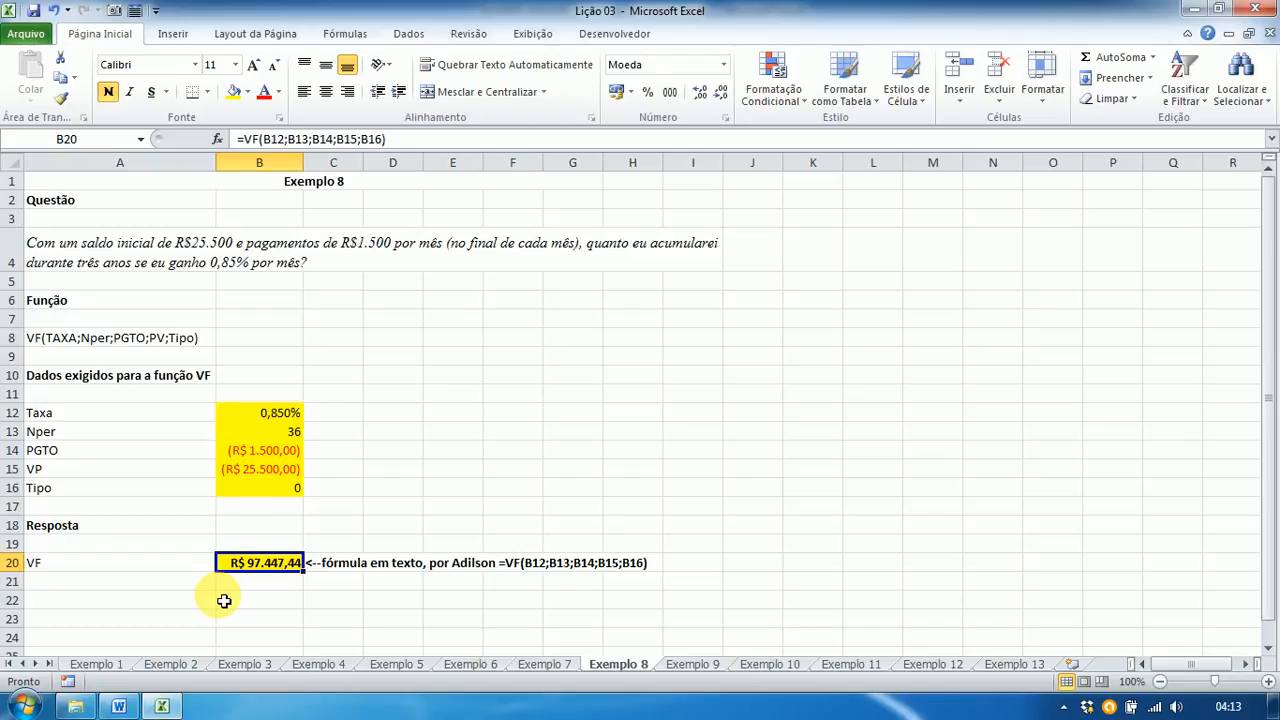
Step: Compare R$ 97.447,44 with answer 8 in the Word key, then return to Excel
key("alt+Tab")
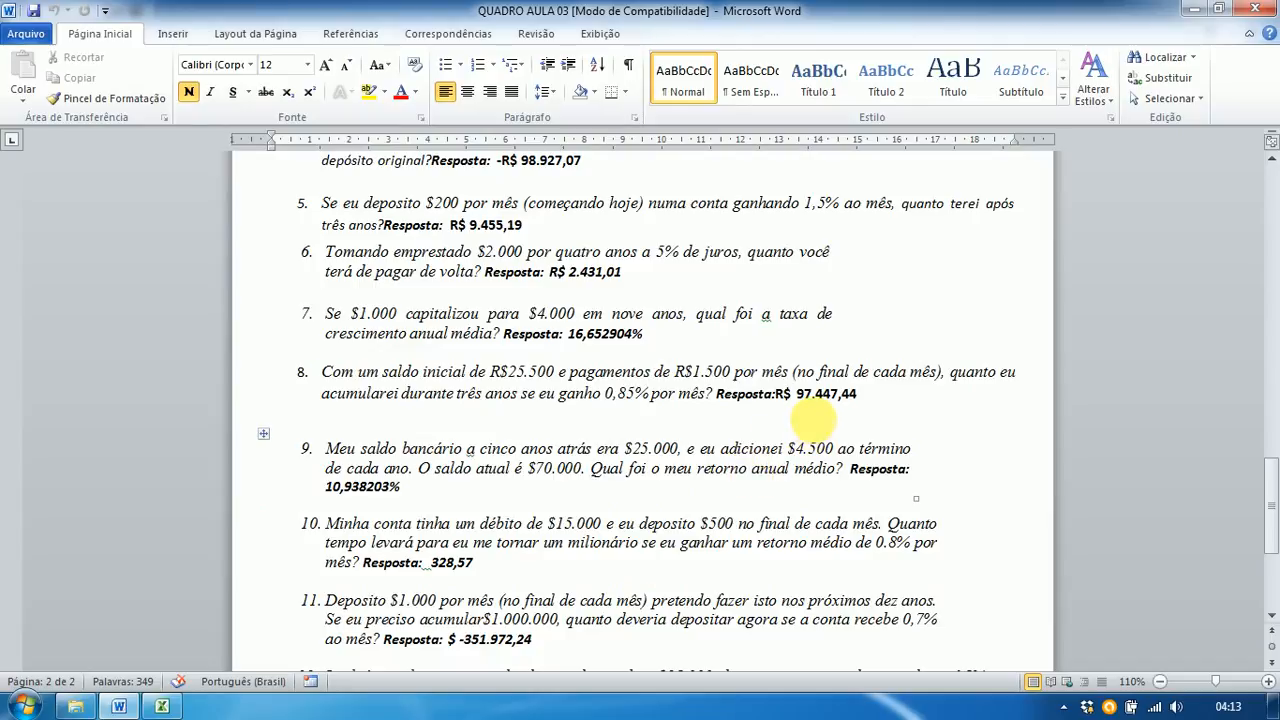
key("alt+Tab")
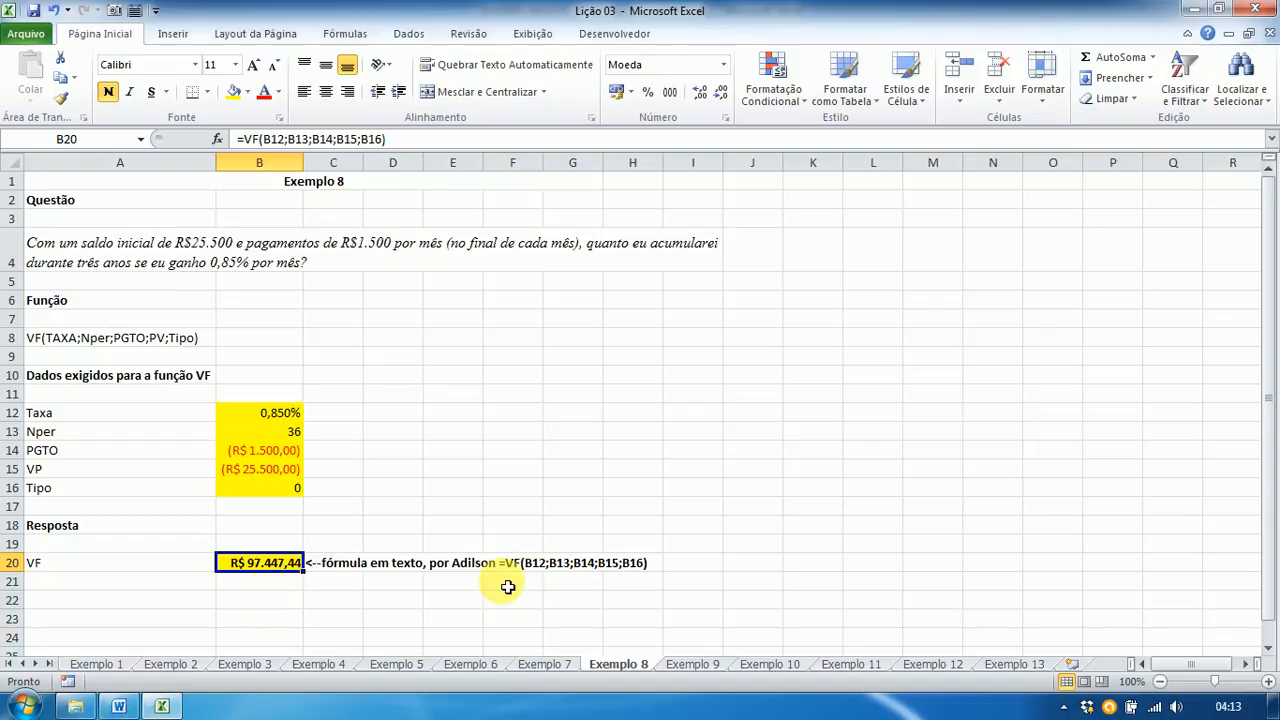
Step: Switch to the Exemplo 9 sheet with the average annual return question
left_click(692, 665)
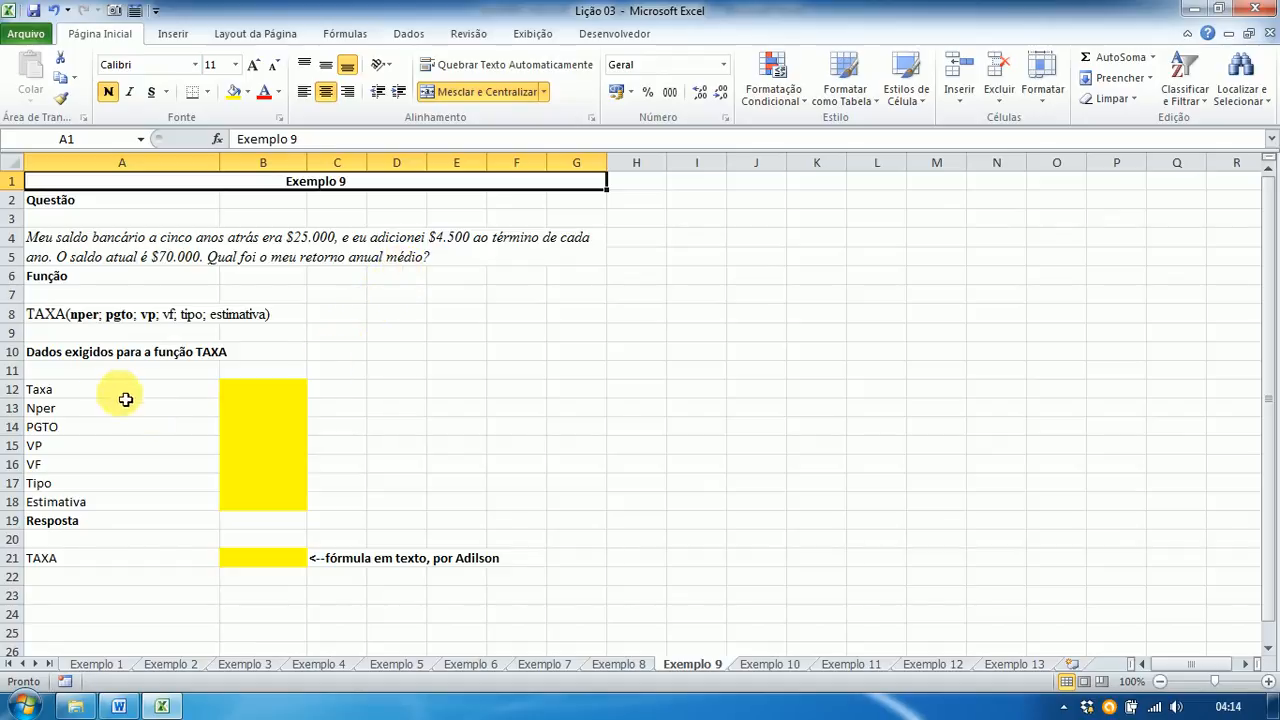
Step: Enter Taxa ?, Nper 5 and PGTO -4500 in B12:B14
left_click(257, 396)
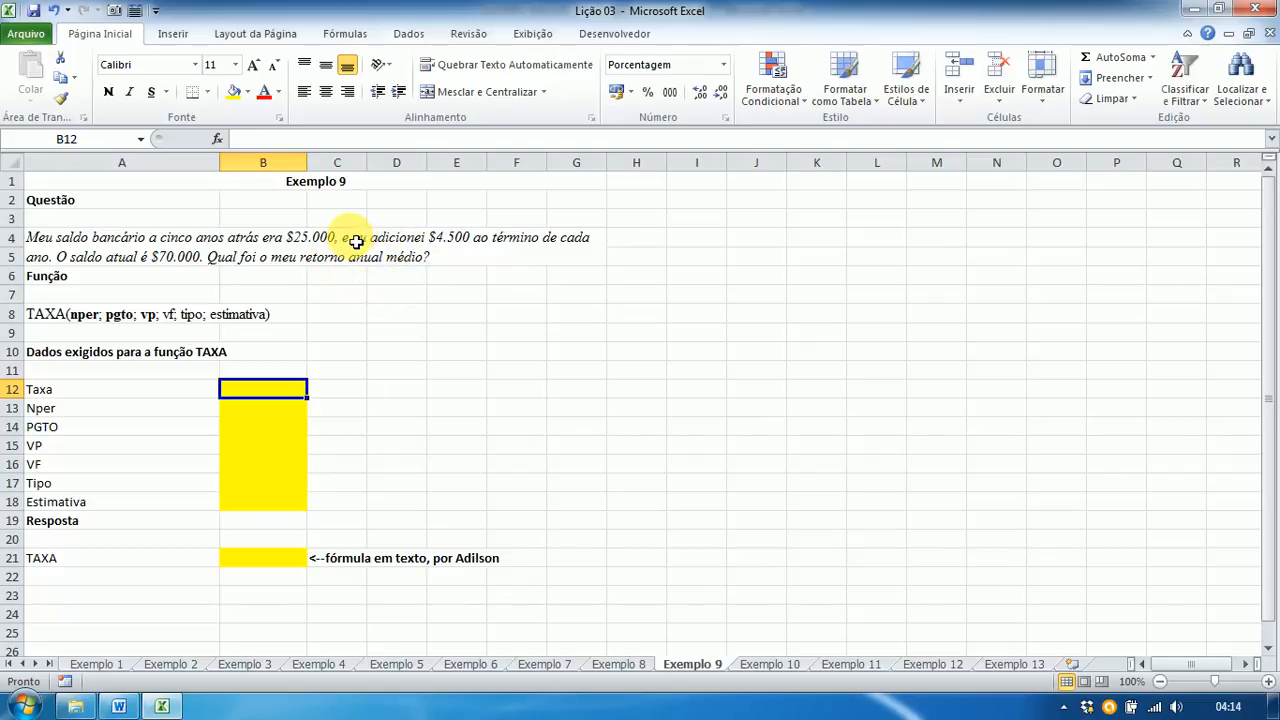
type("?")
key("Return")
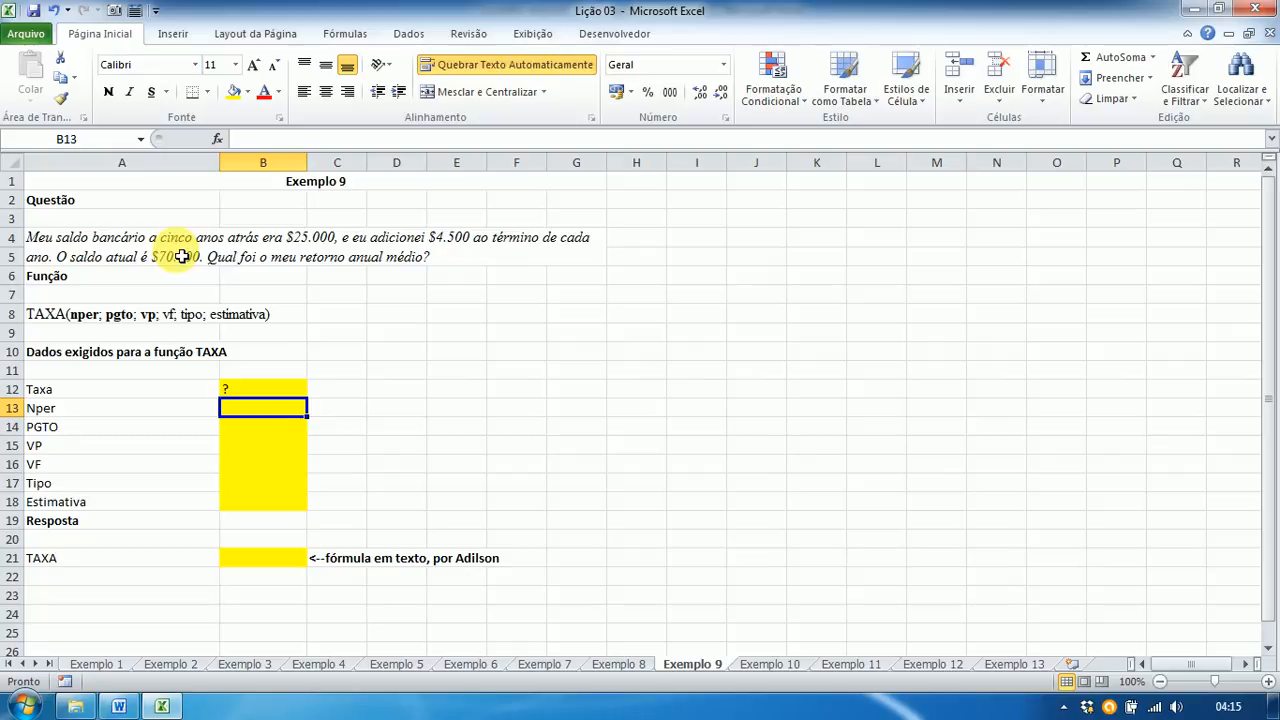
type("5")
key("Return")
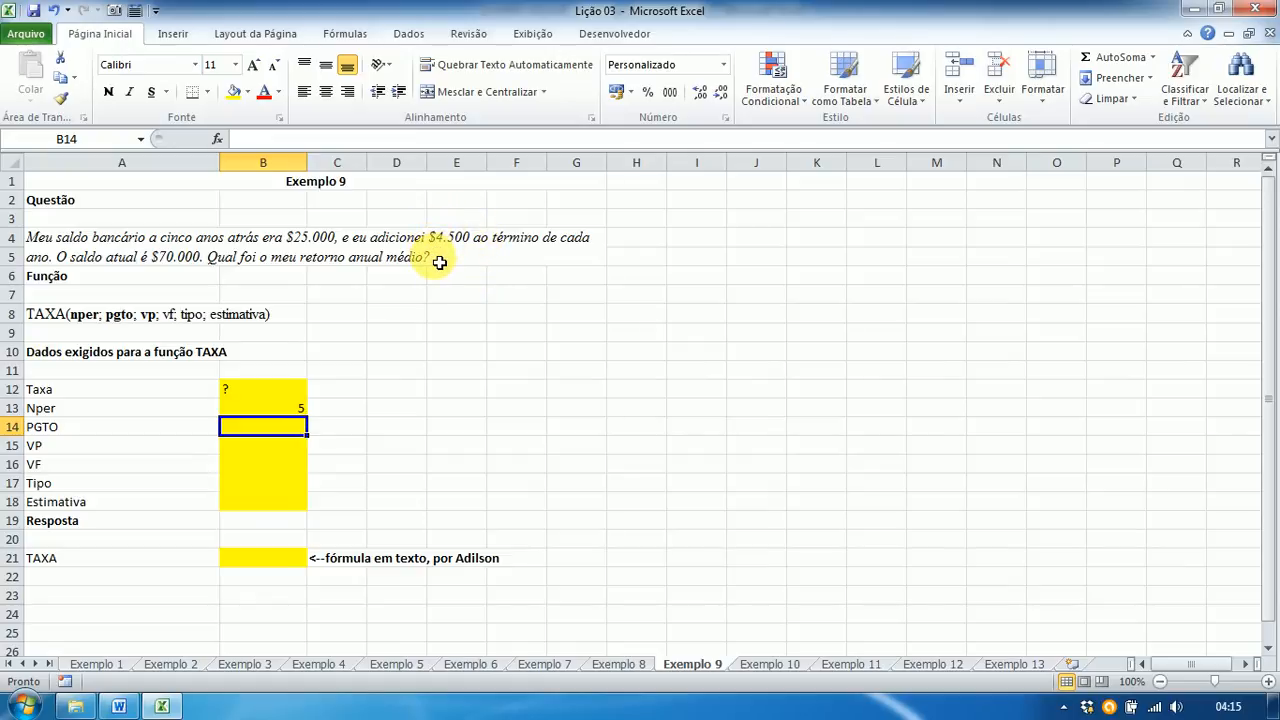
type("-")
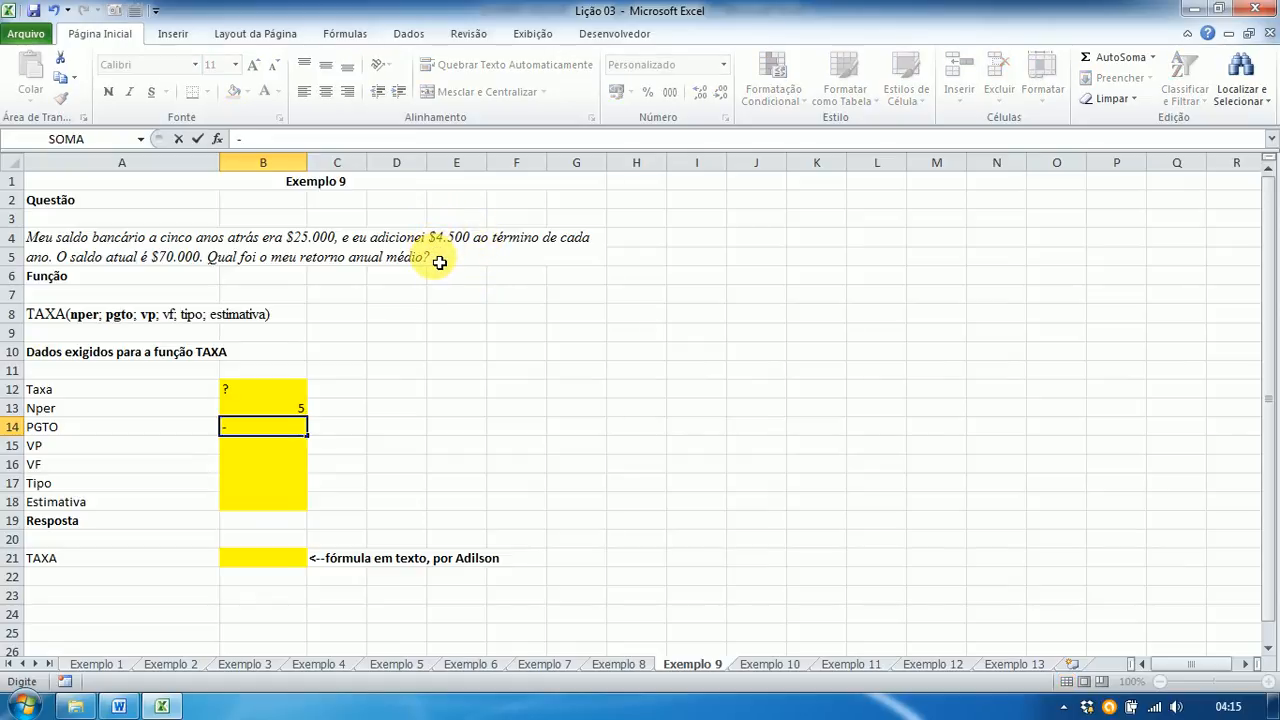
type("4500")
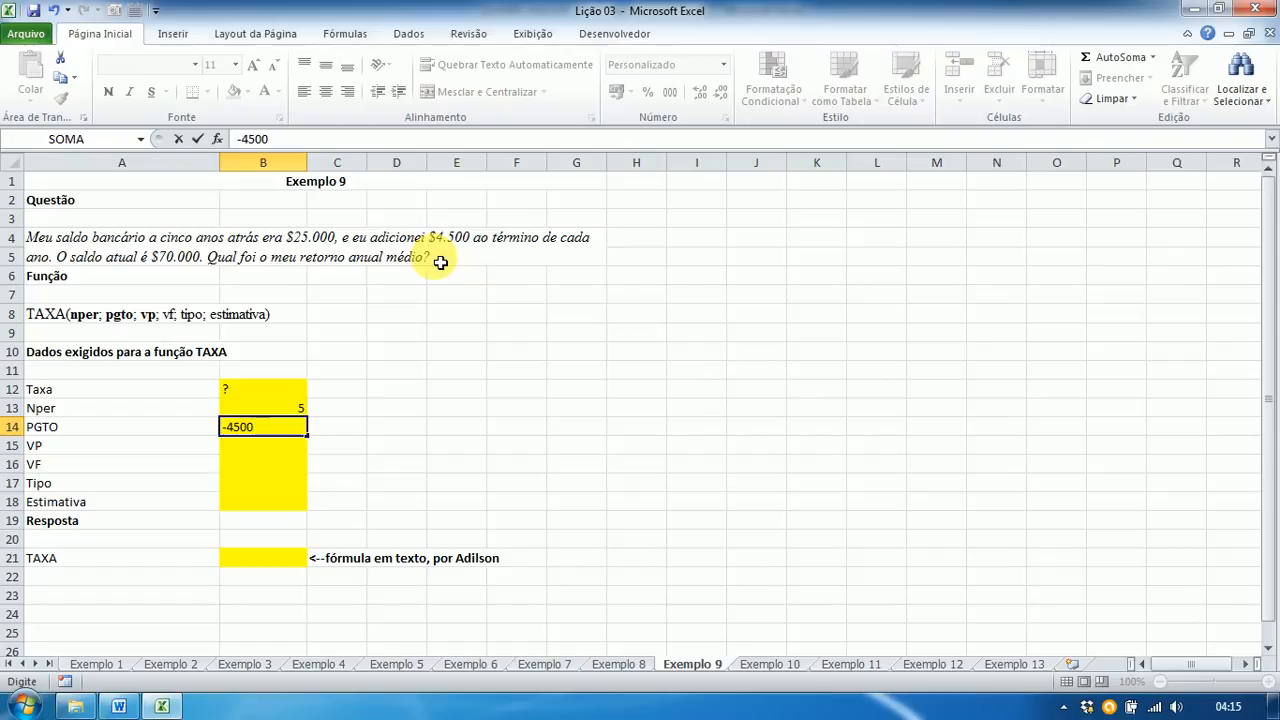
key("Return")
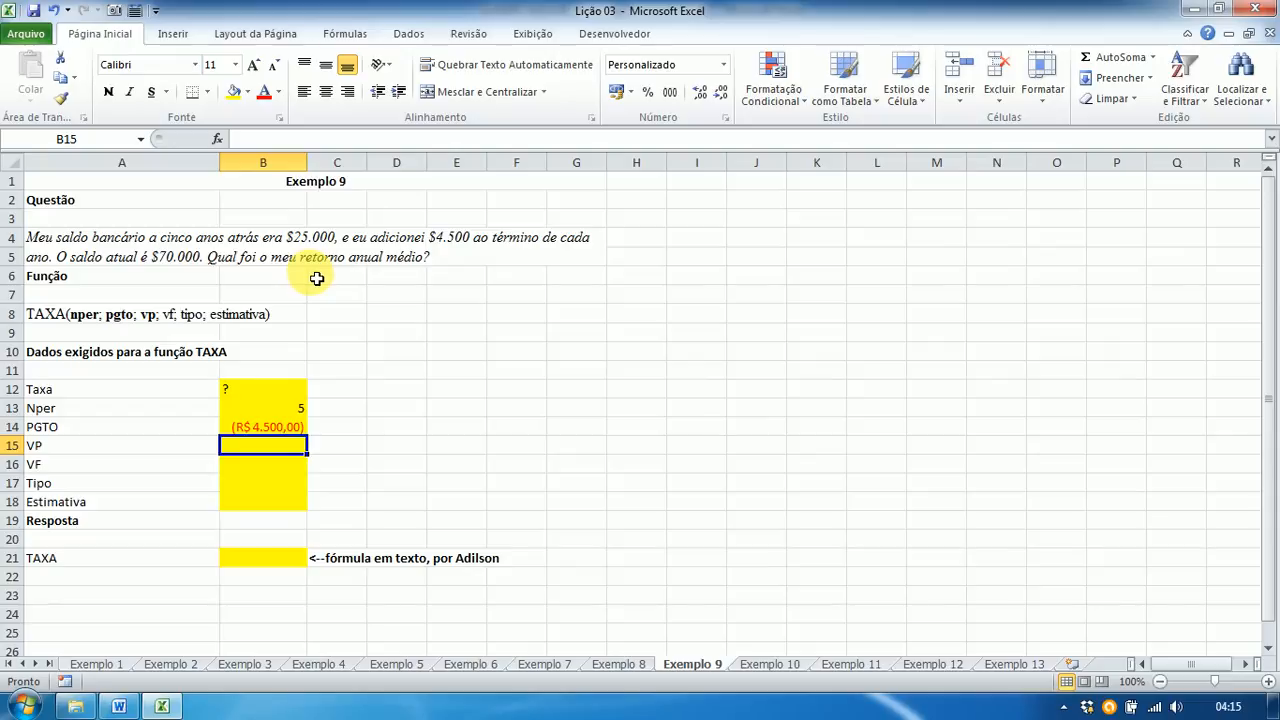
Step: Enter VP -25000, VF 70.000, Tipo 0 and Estimativa 0 in B15:B18
type("-")
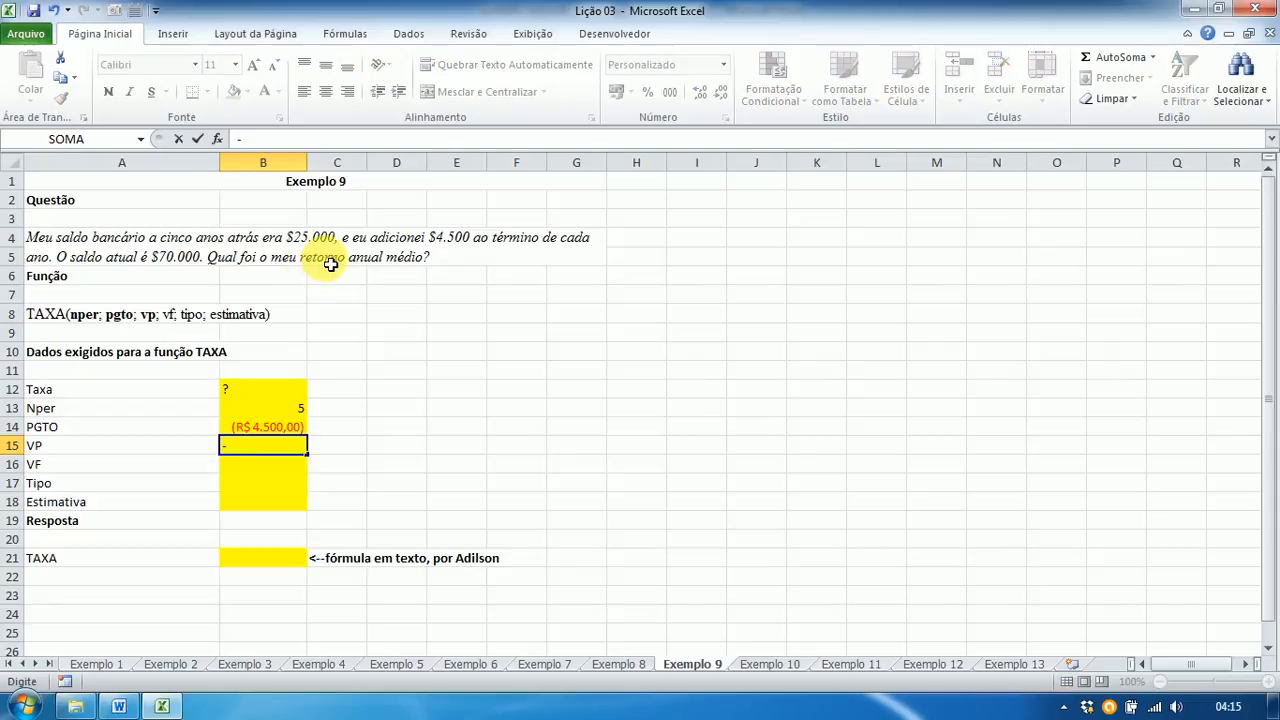
type("25000")
key("Return")
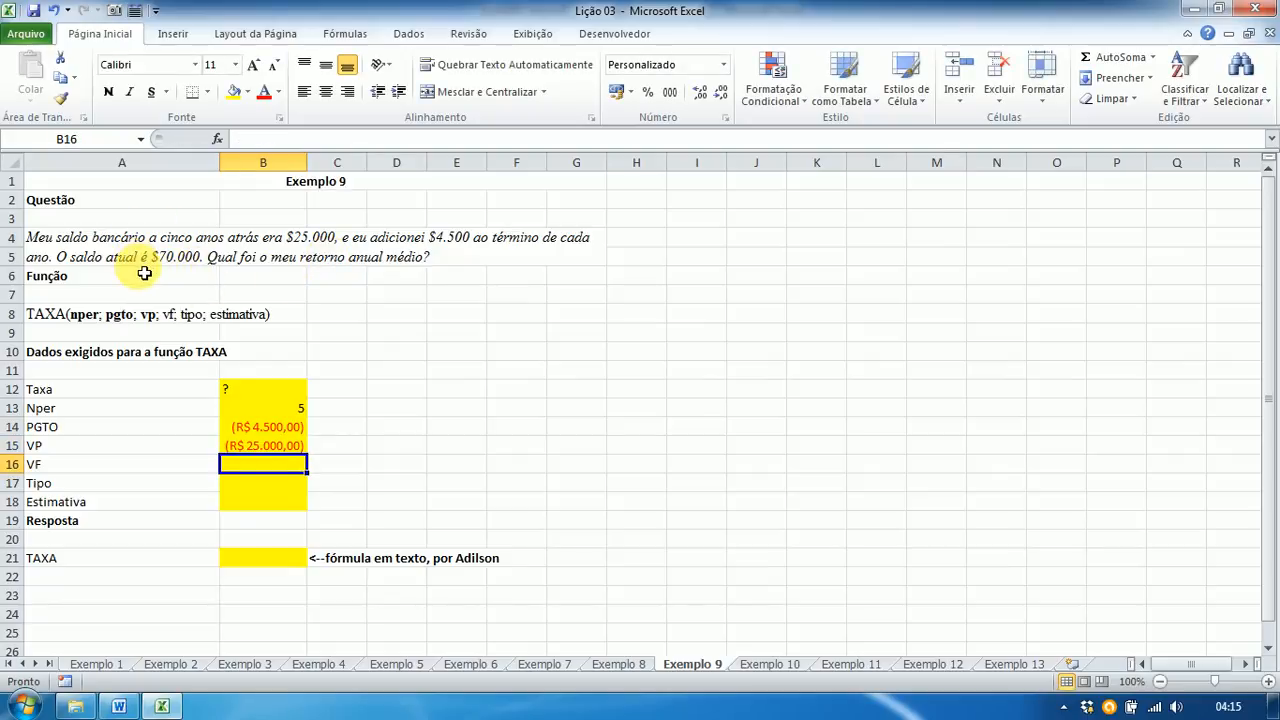
type("7")
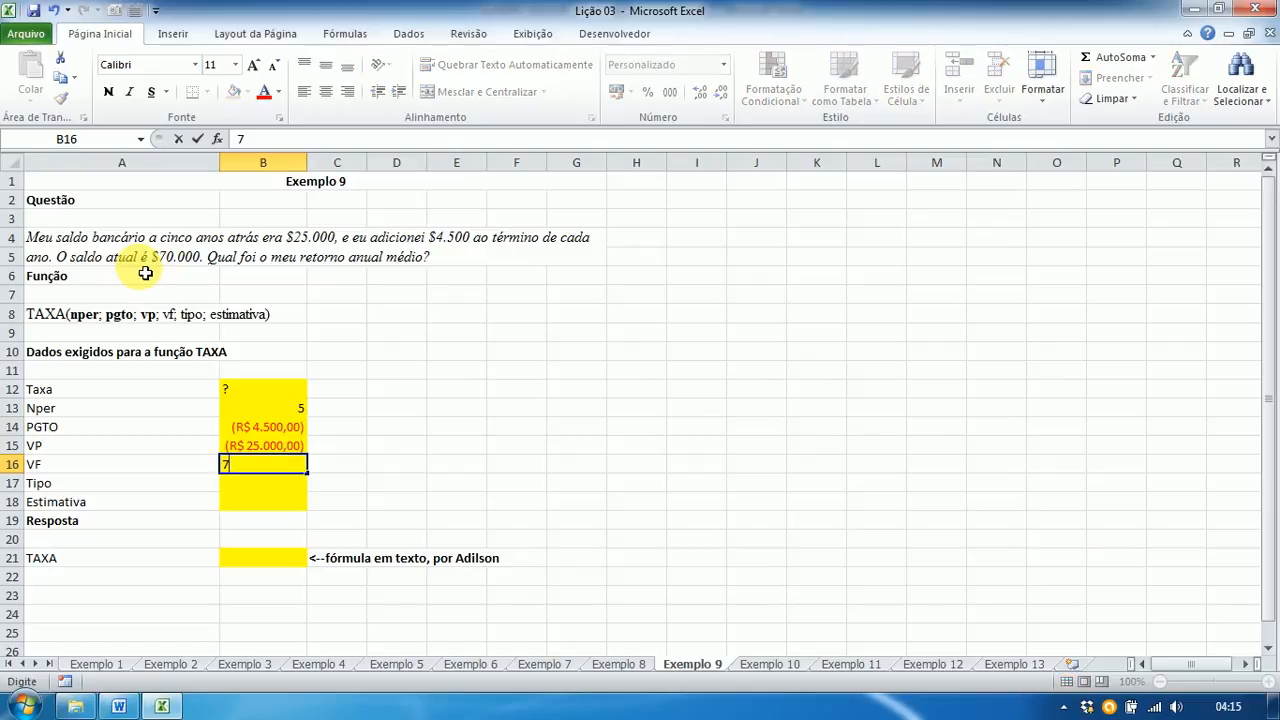
type("0.0000")
key("Return")
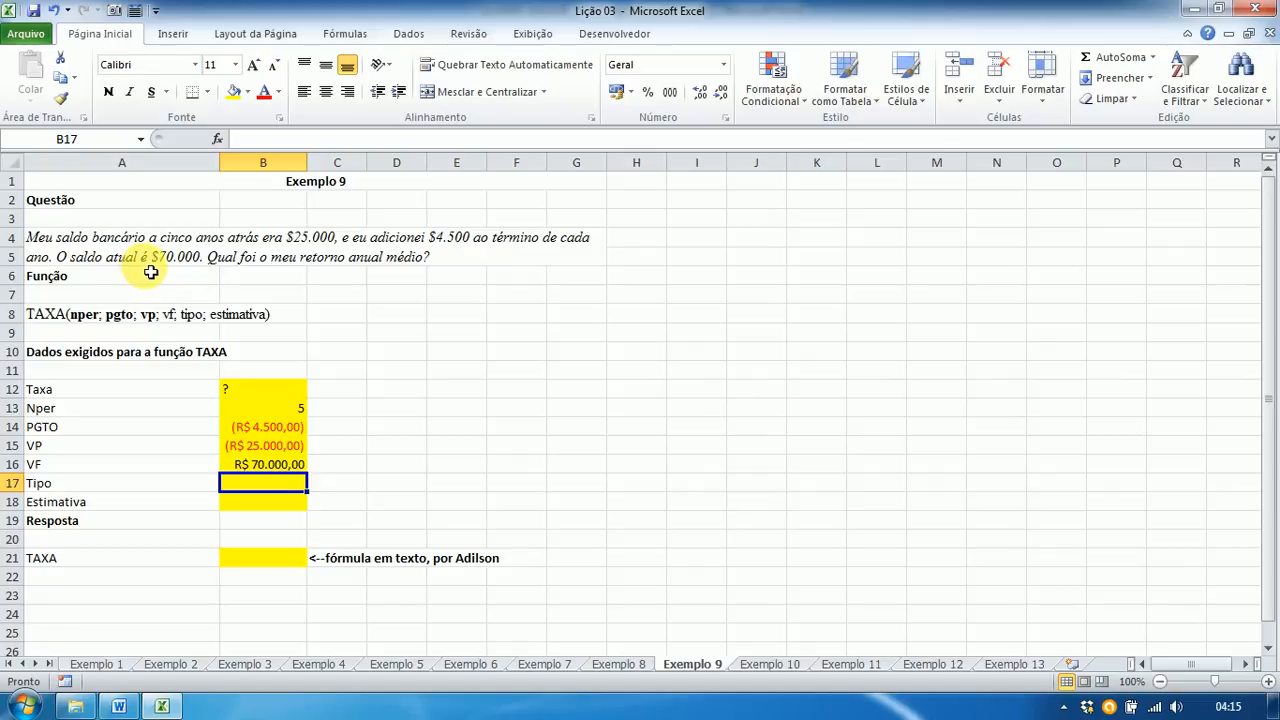
type("0")
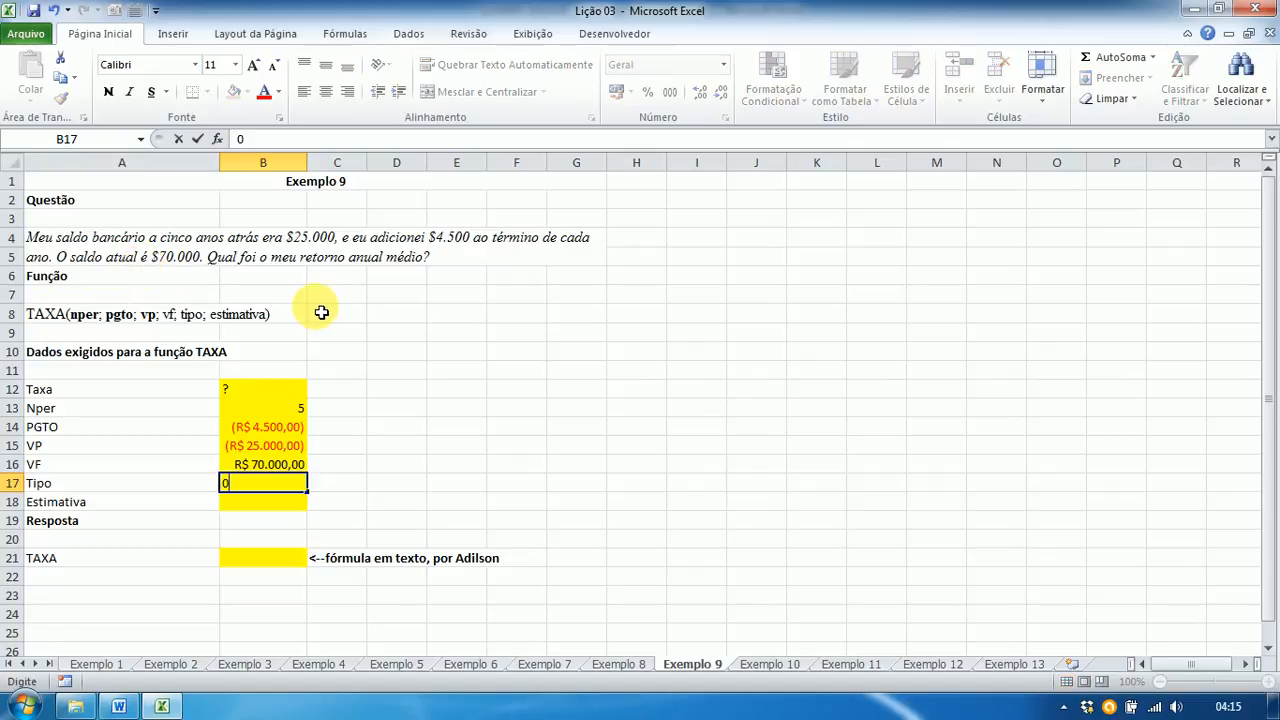
key("Return")
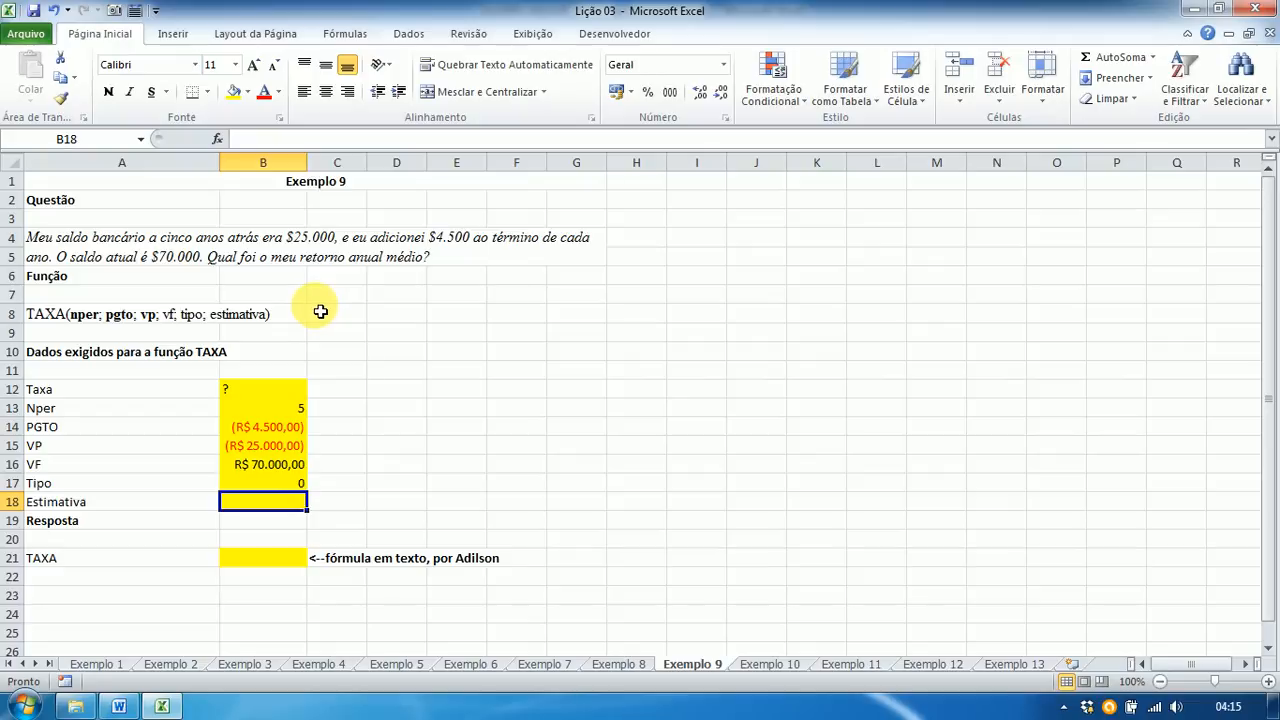
type("0")
key("Return")
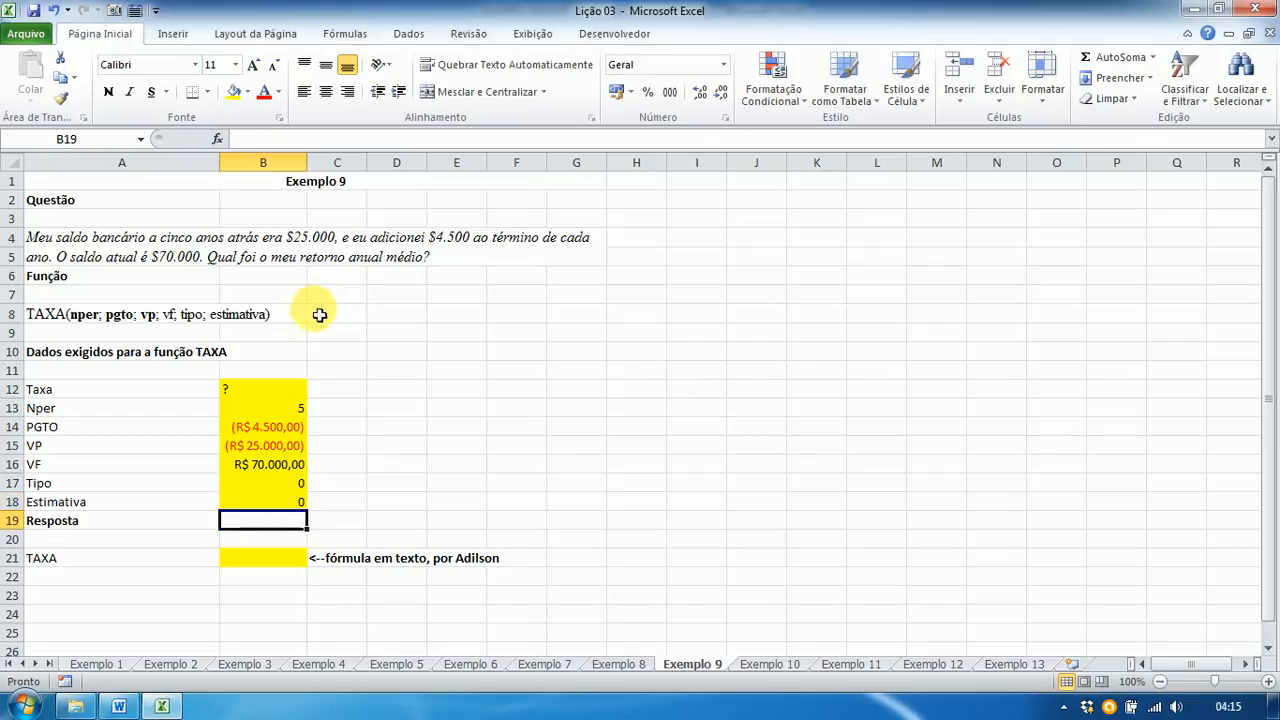
left_click(252, 502)
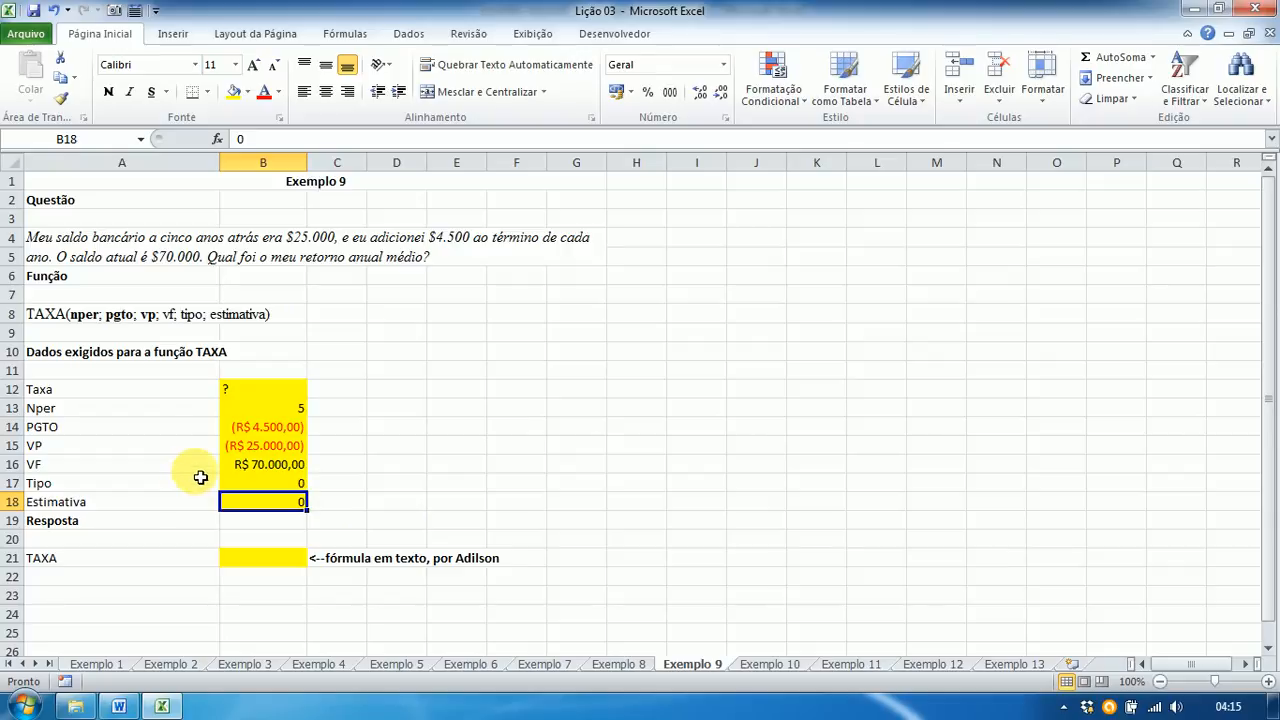
Step: Start a TAXA formula in B21 with Nper in B13 as its first argument
left_click(244, 563)
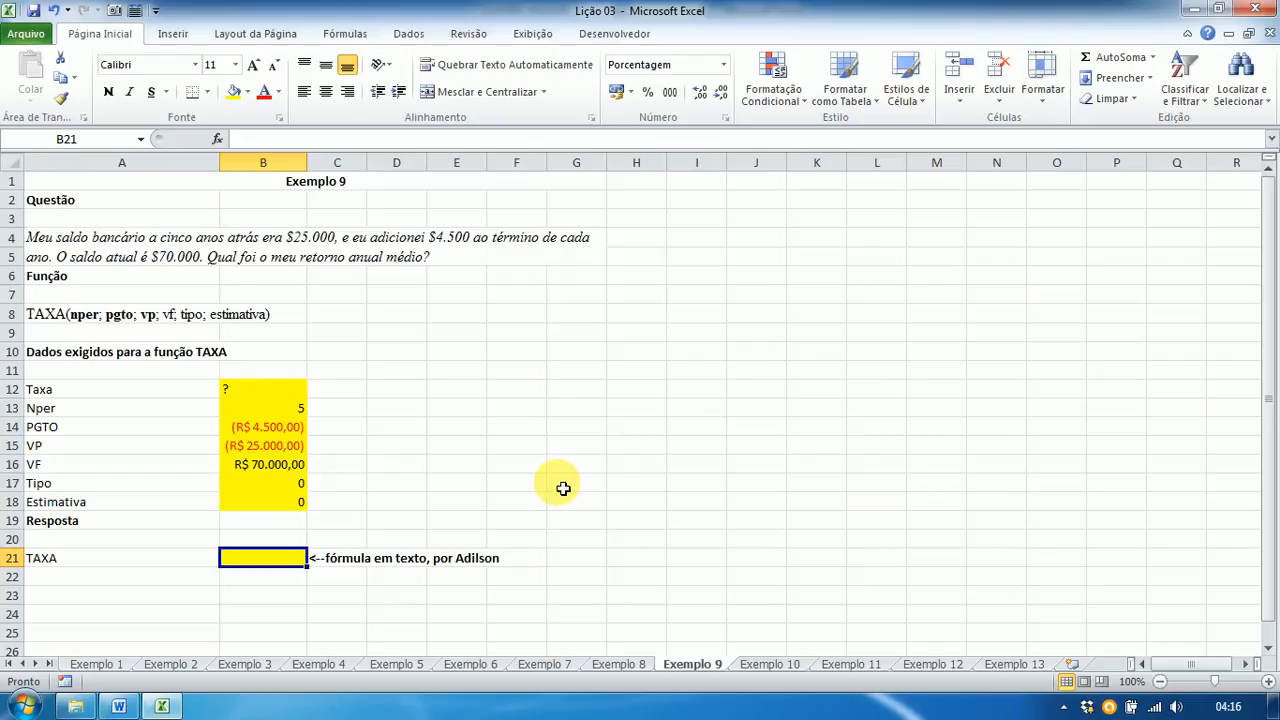
type("=")
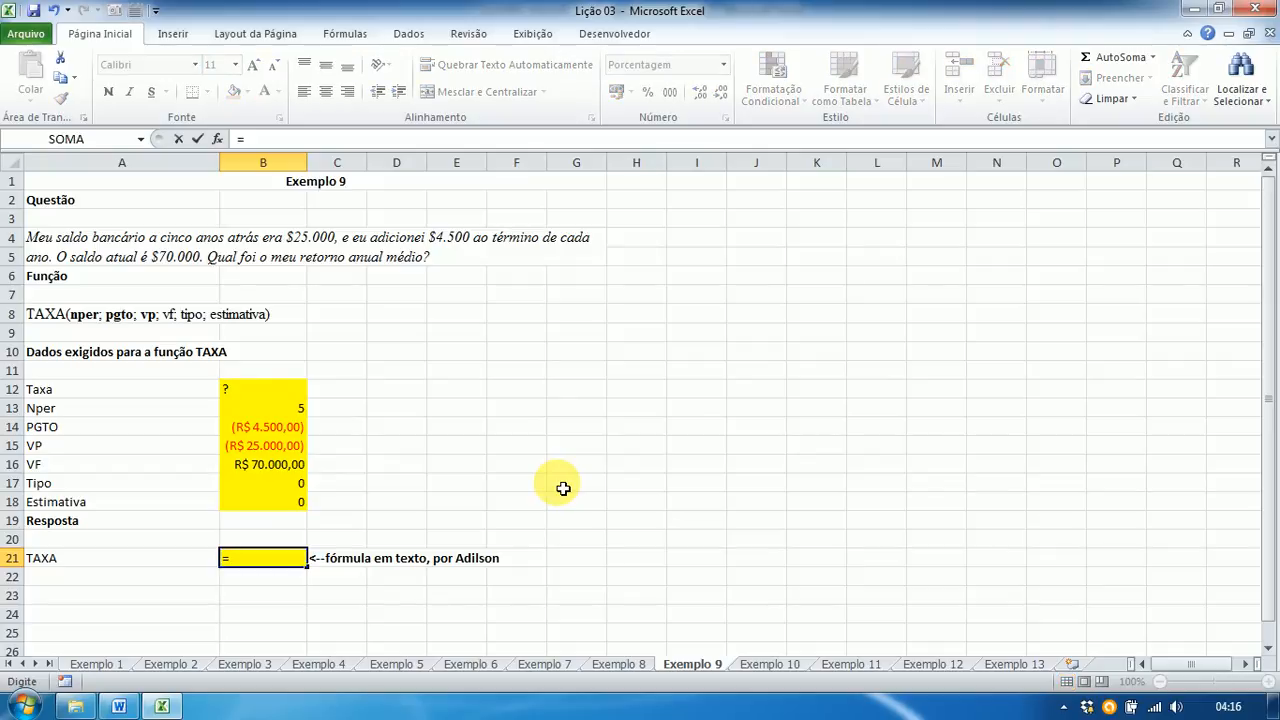
type("taxa")
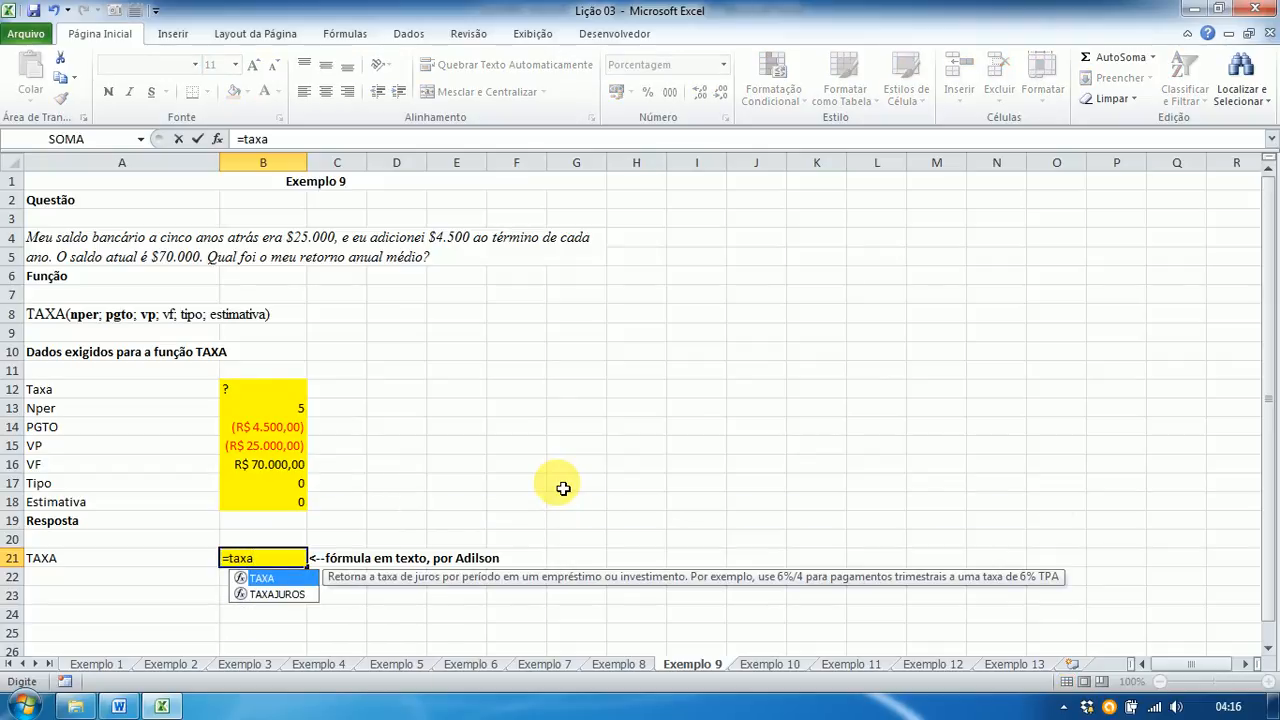
type("(")
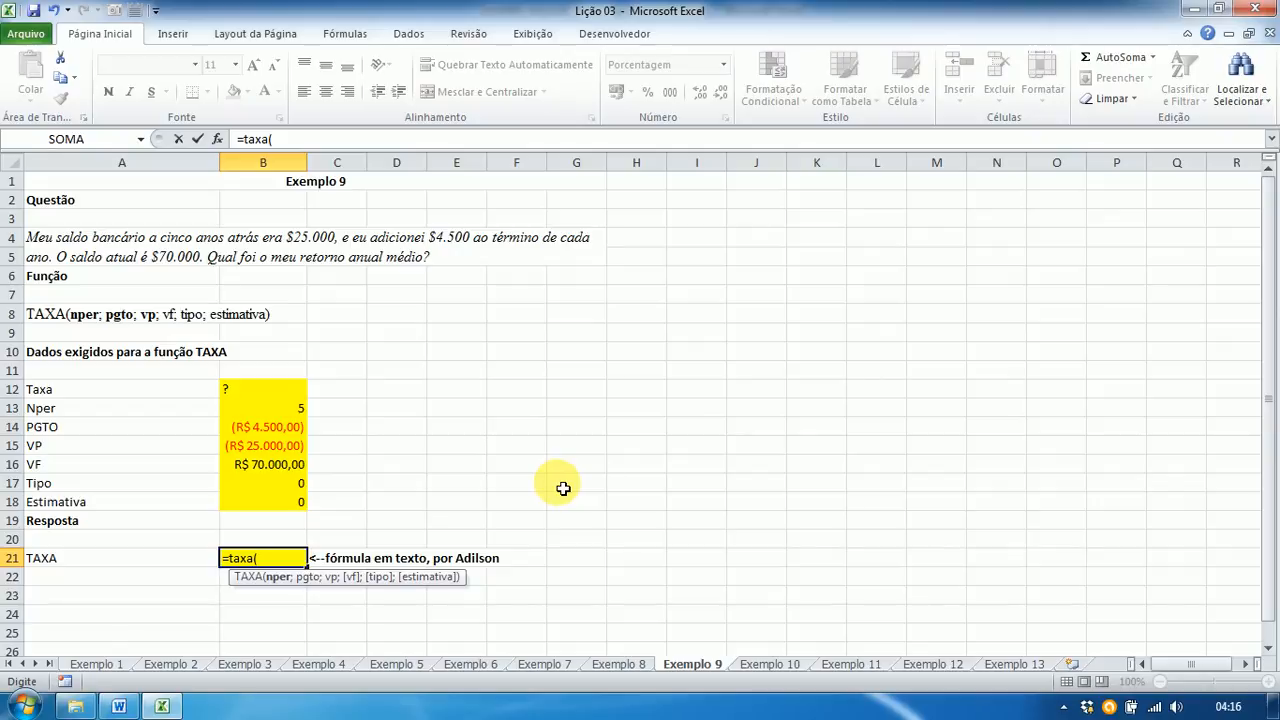
left_click(289, 412)
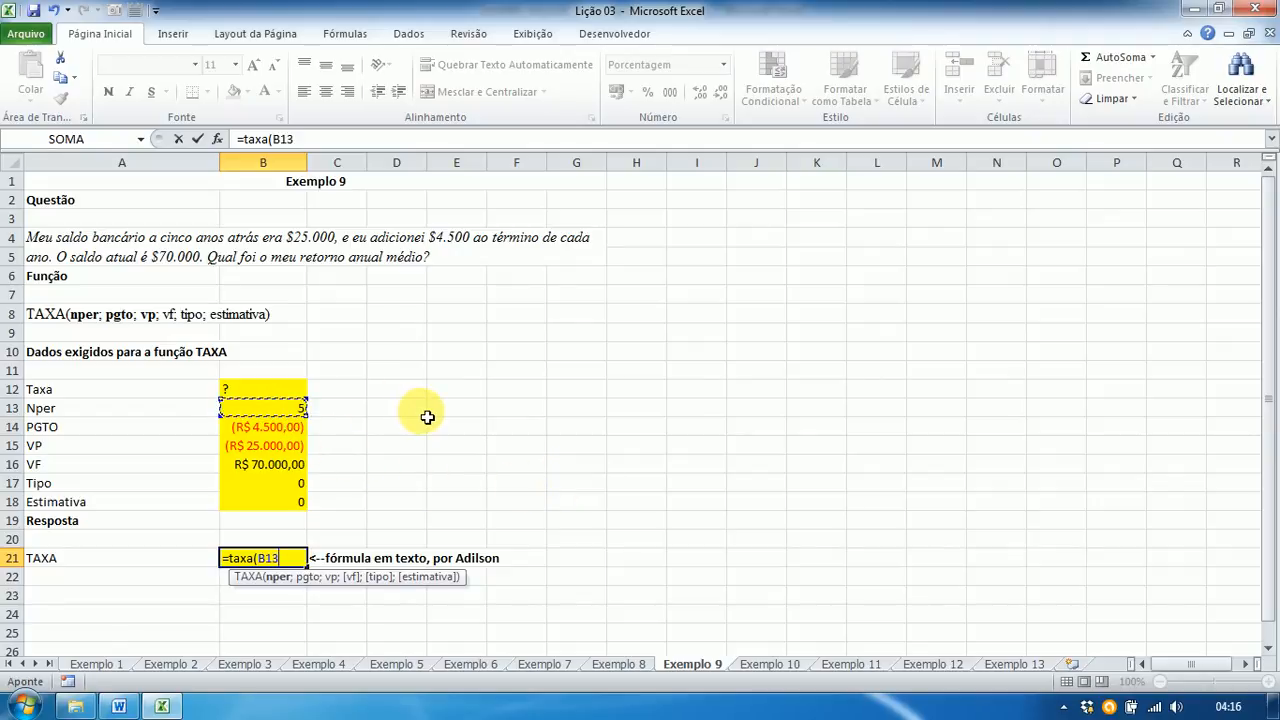
type(";")
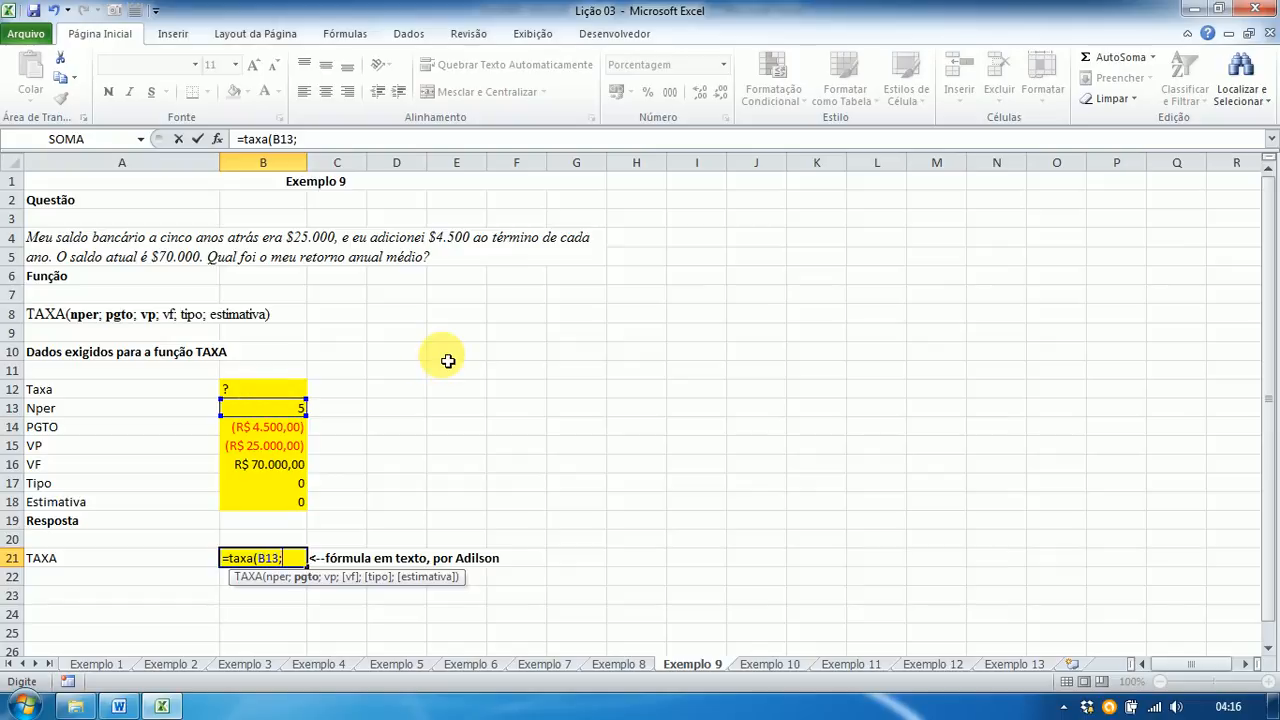
key("Return")
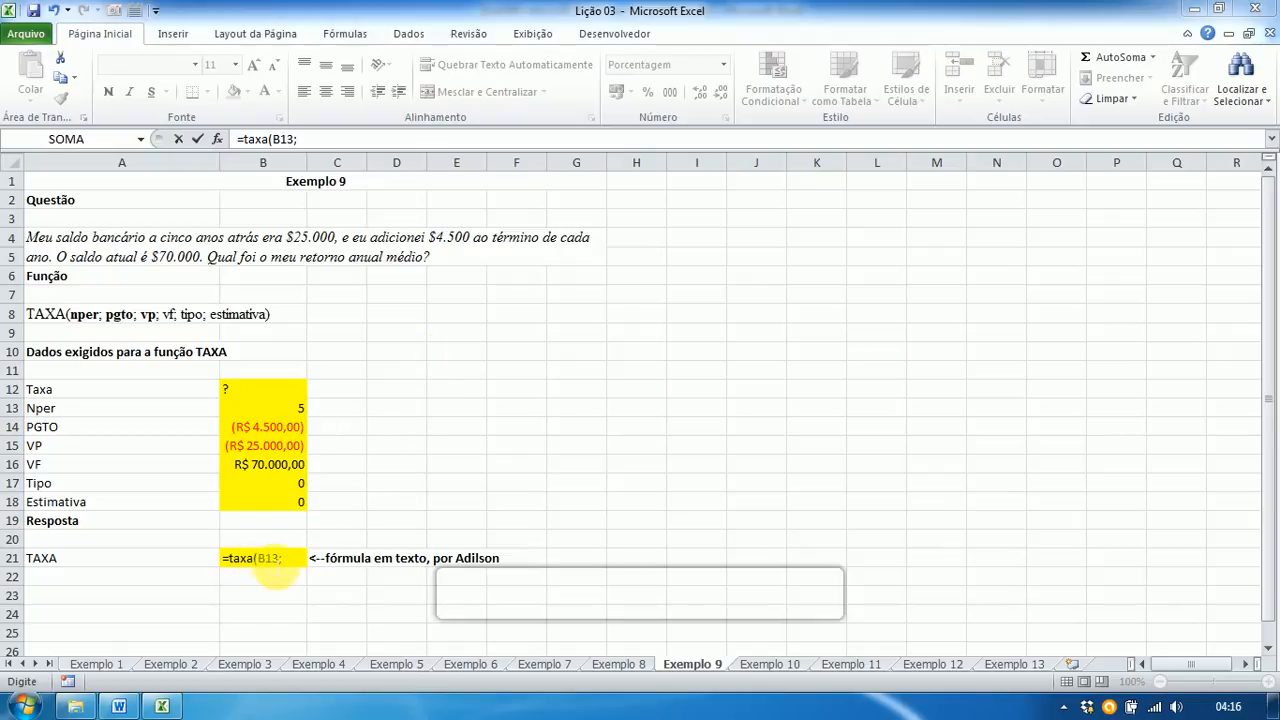
left_click(285, 566)
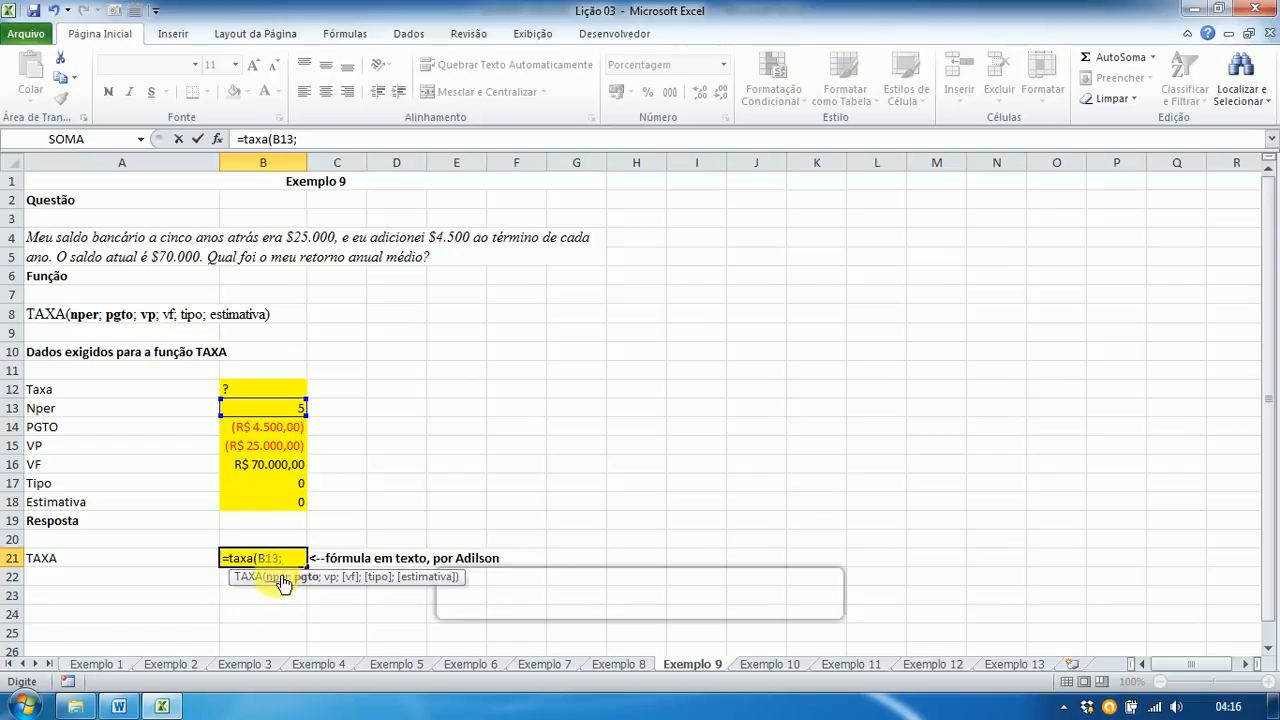
Step: Complete =TAXA(B13;B14;B15;B16;B17), giving 10,938203%, and bring up the Word answer key
left_click(252, 433)
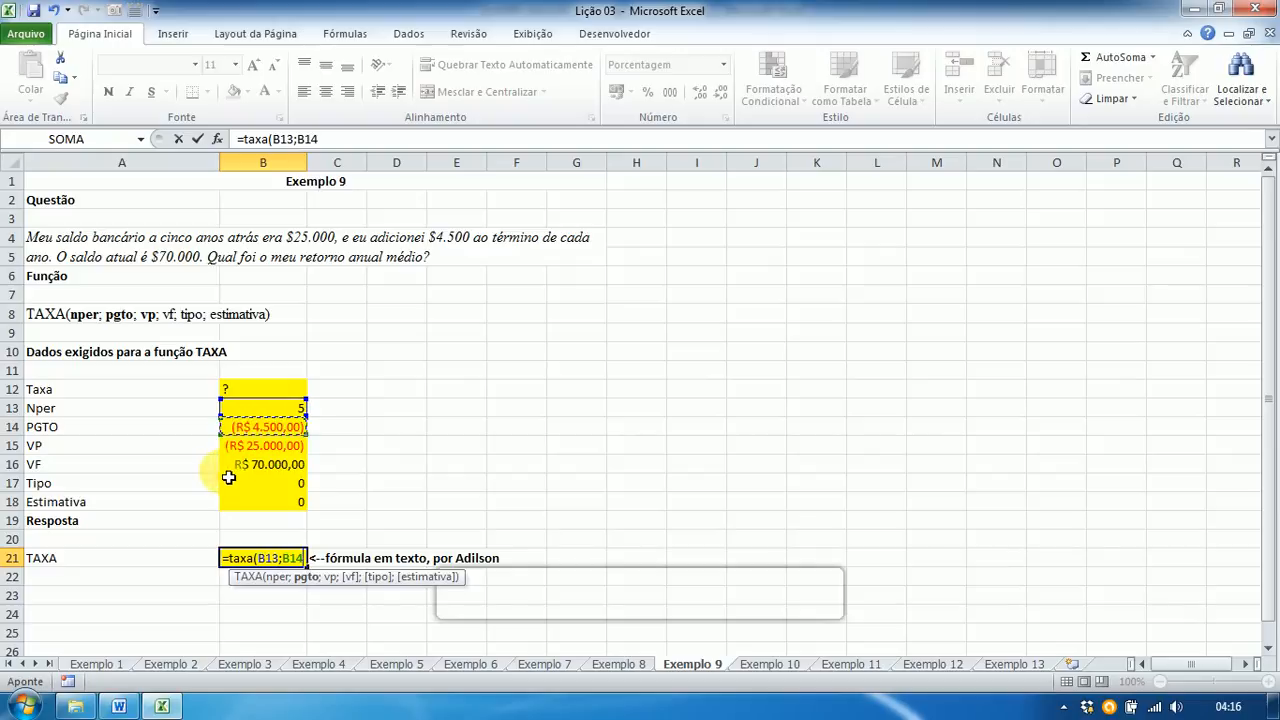
type(";")
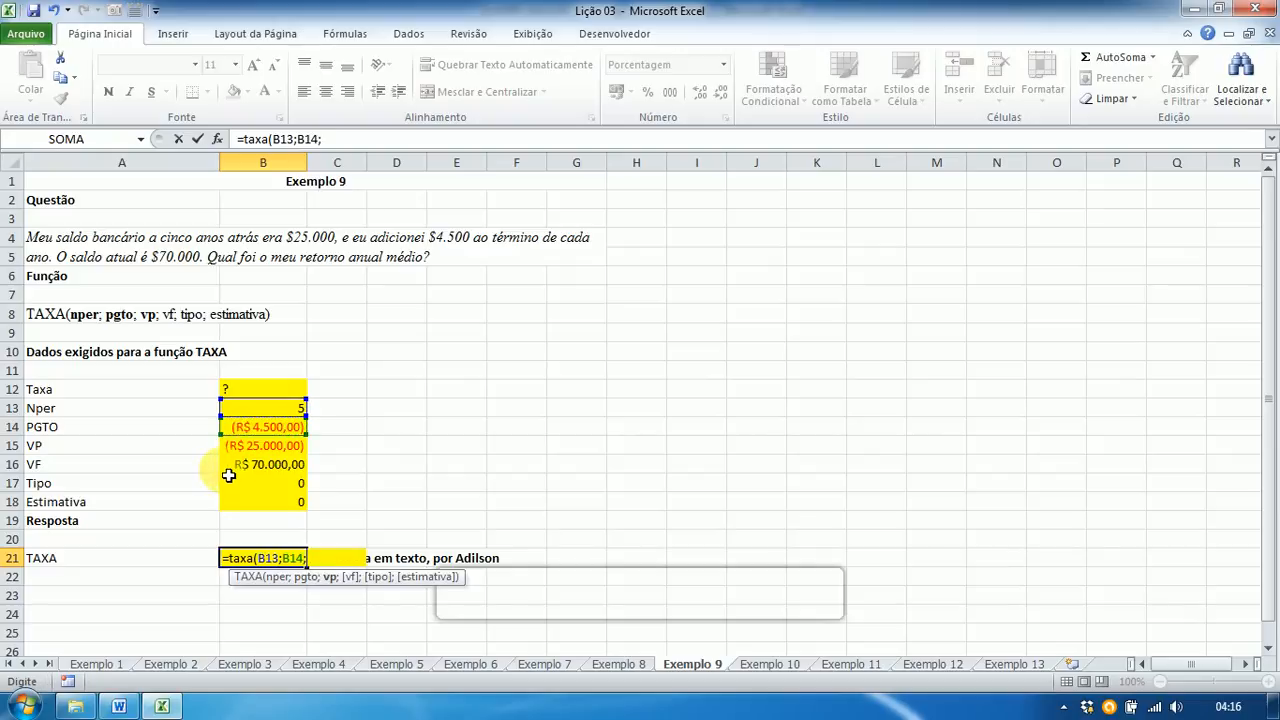
left_click(250, 449)
type(";")
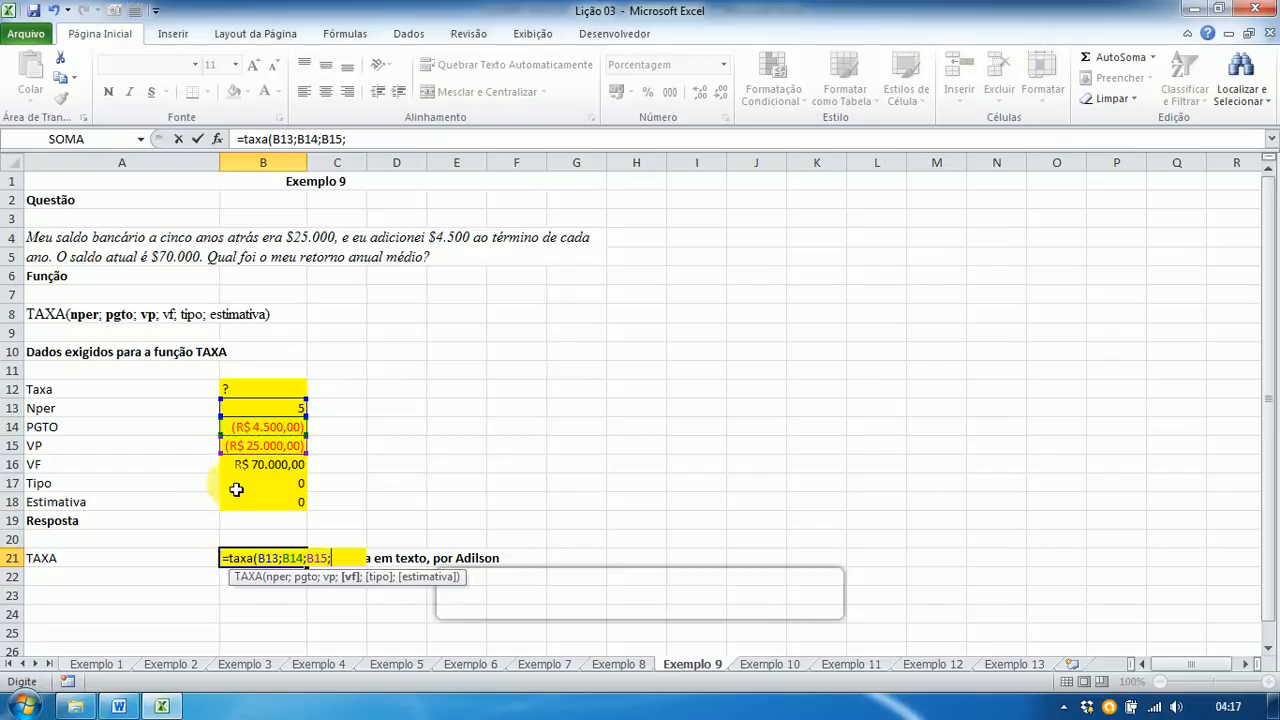
left_click(262, 466)
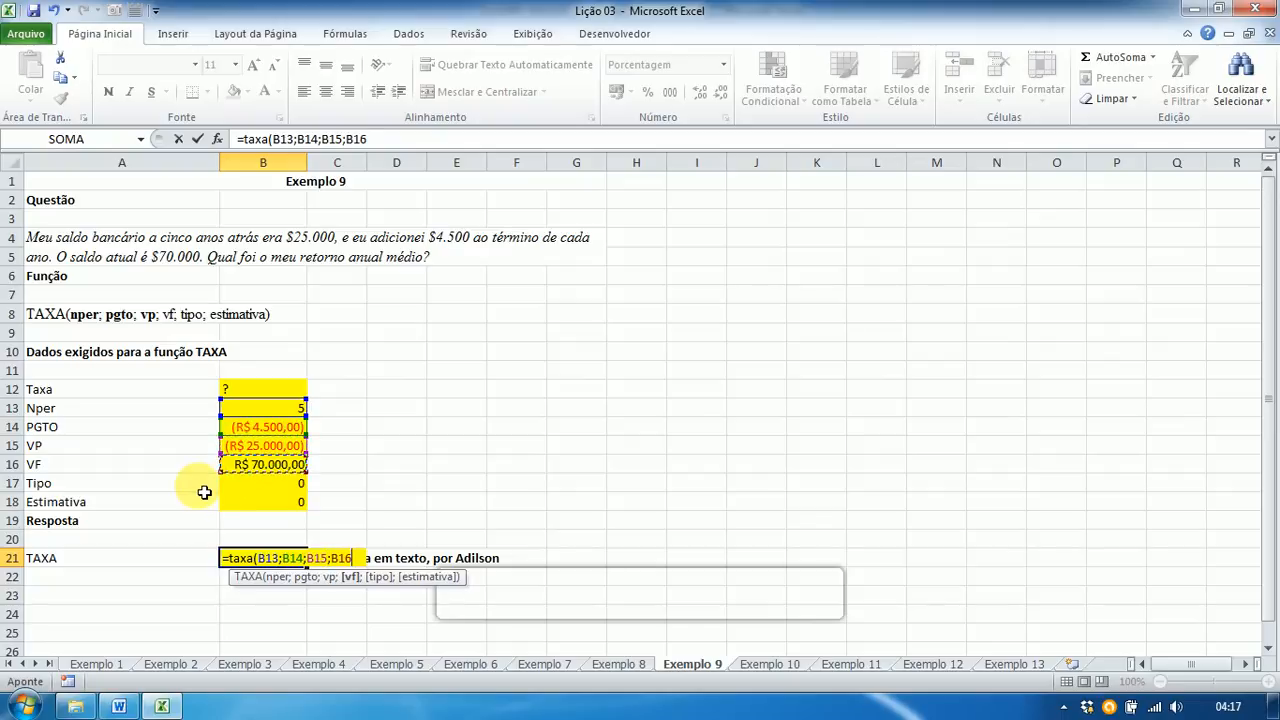
type(";")
left_click(250, 483)
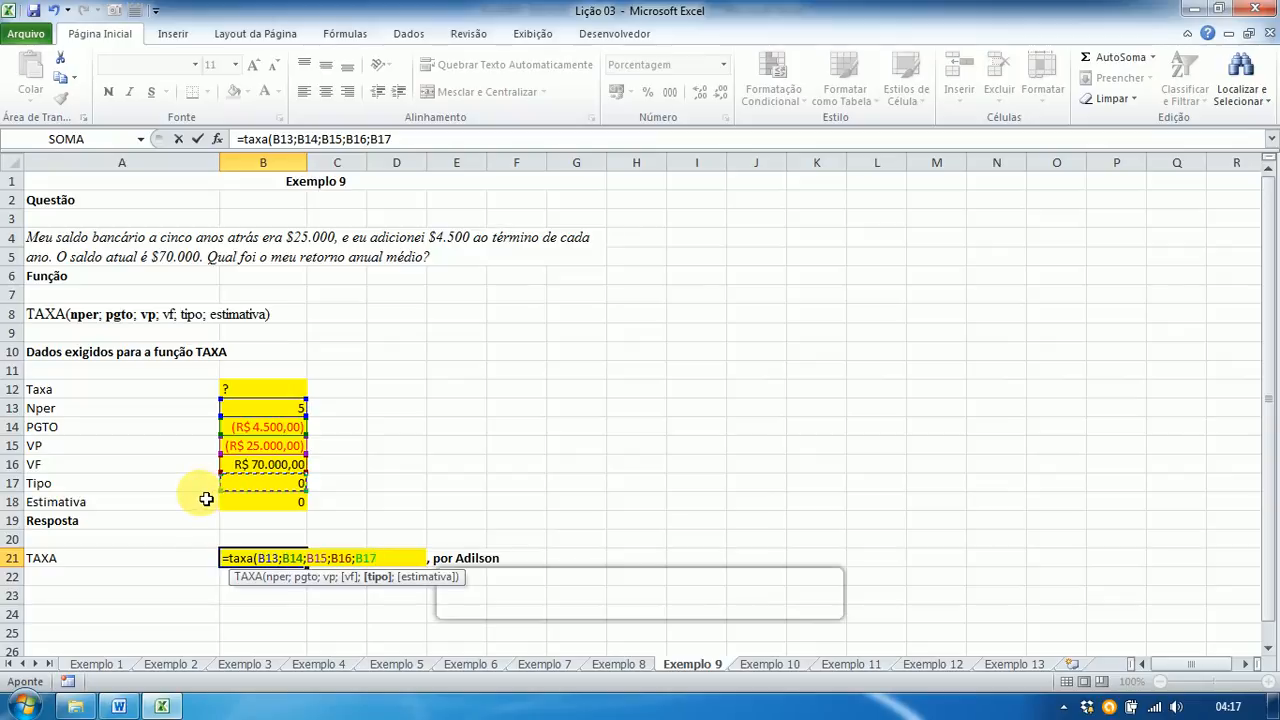
type(")")
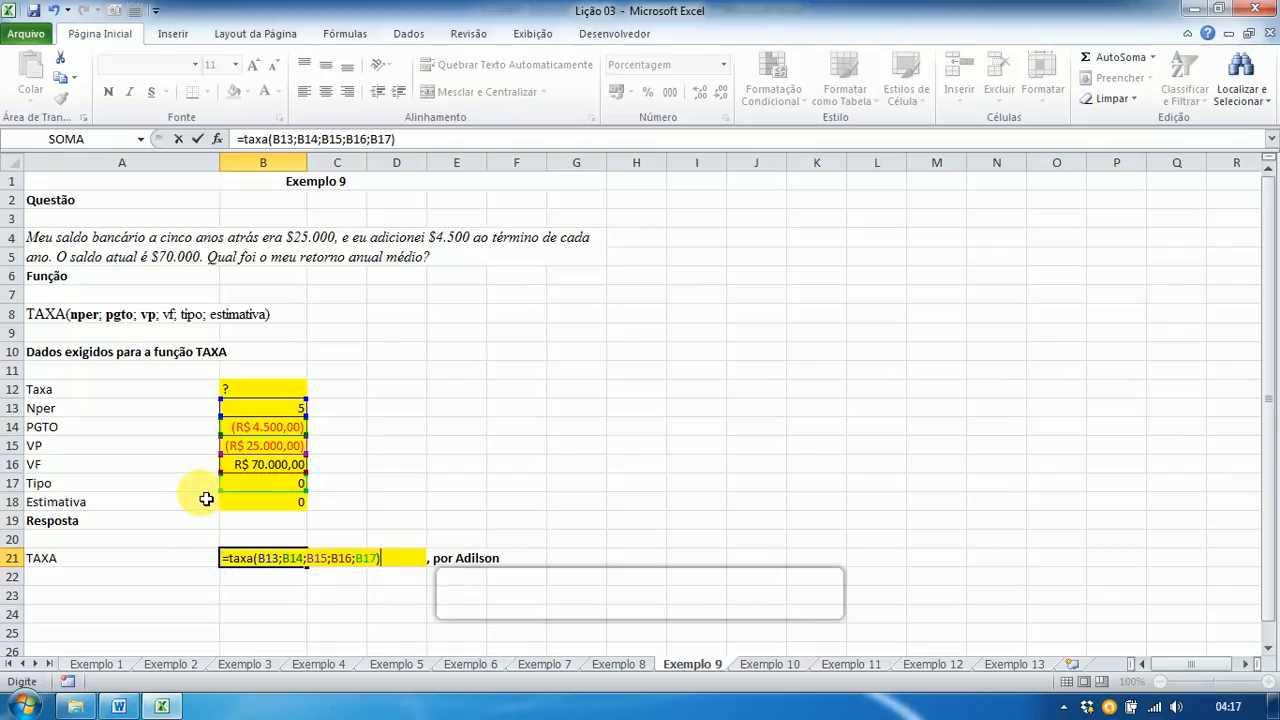
key("Return")
key("Up")
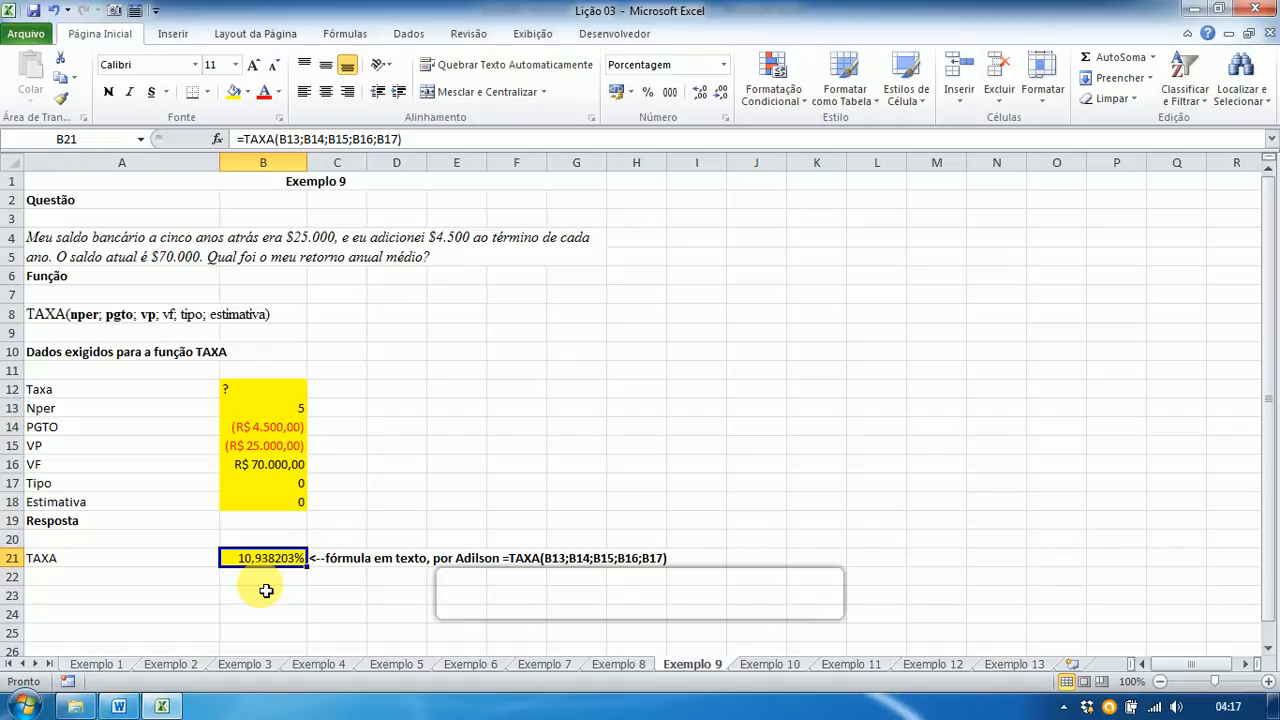
key("alt+Tab")
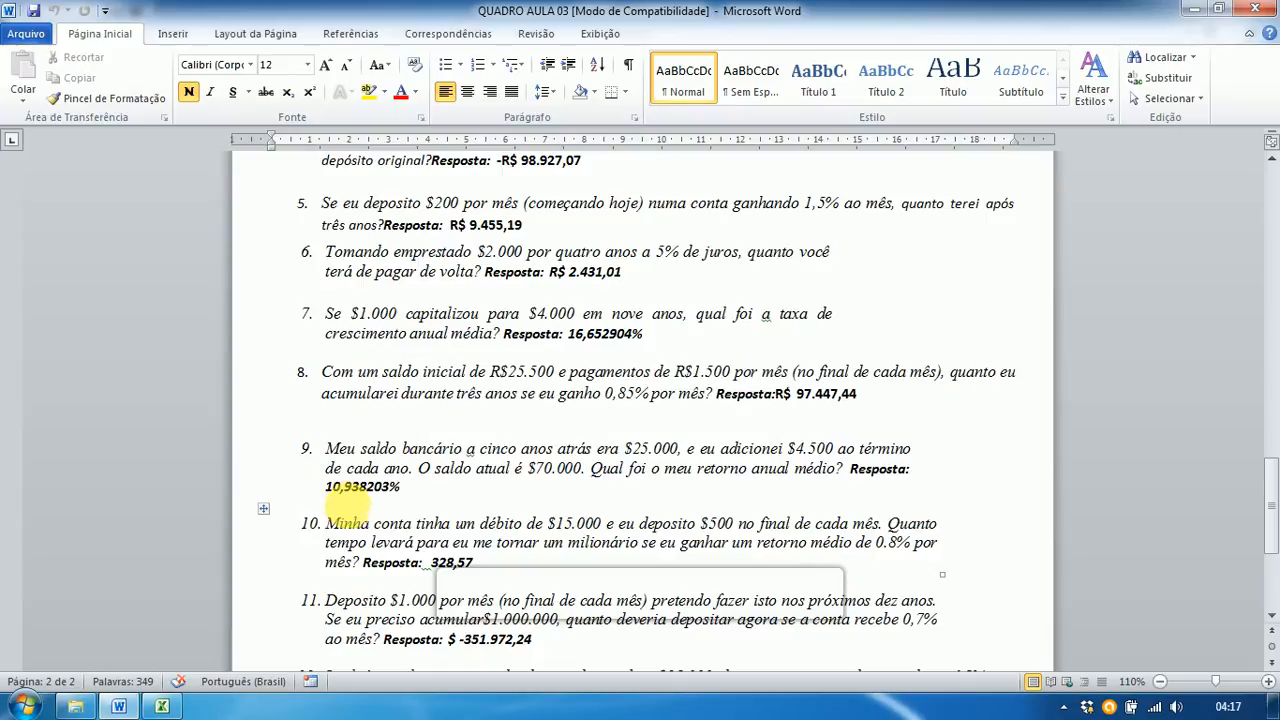
Step: Return from the Word answer key to Exemplo 9 in the Lição 03 workbook
key("alt+Tab")
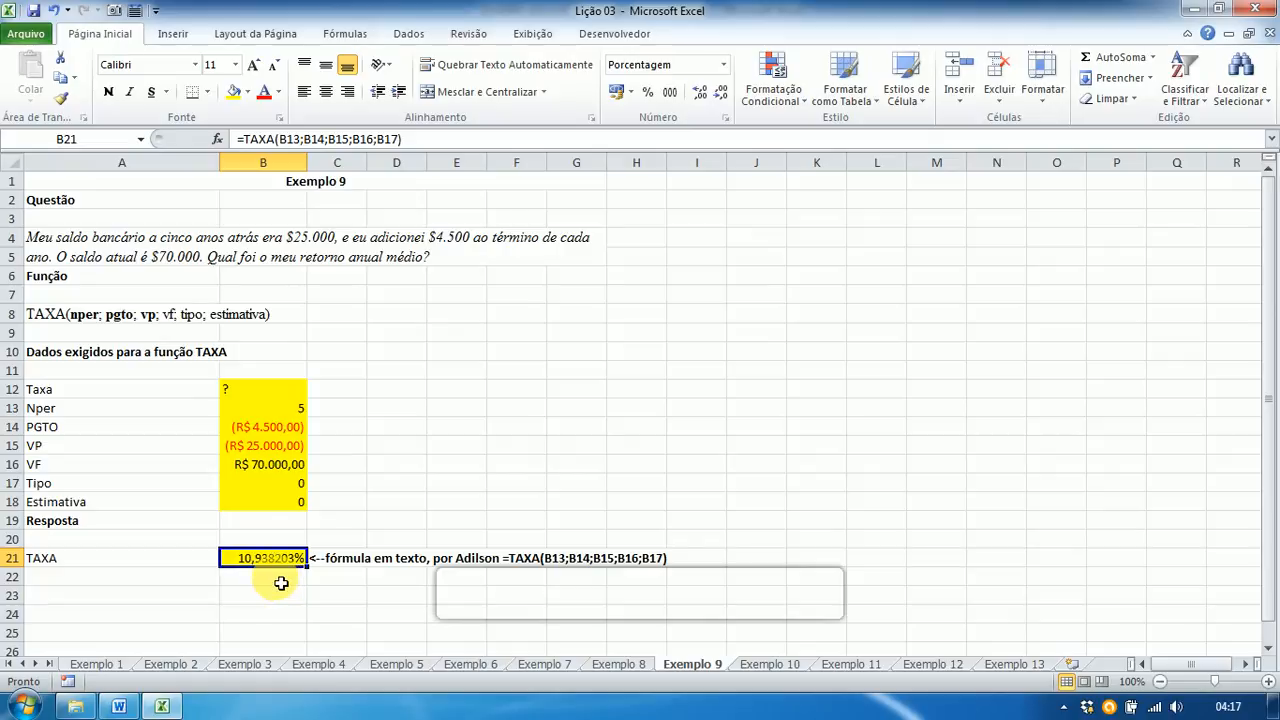
Step: Open the Exemplo 10 sheet with its NPER question about reaching a million
left_click(770, 665)
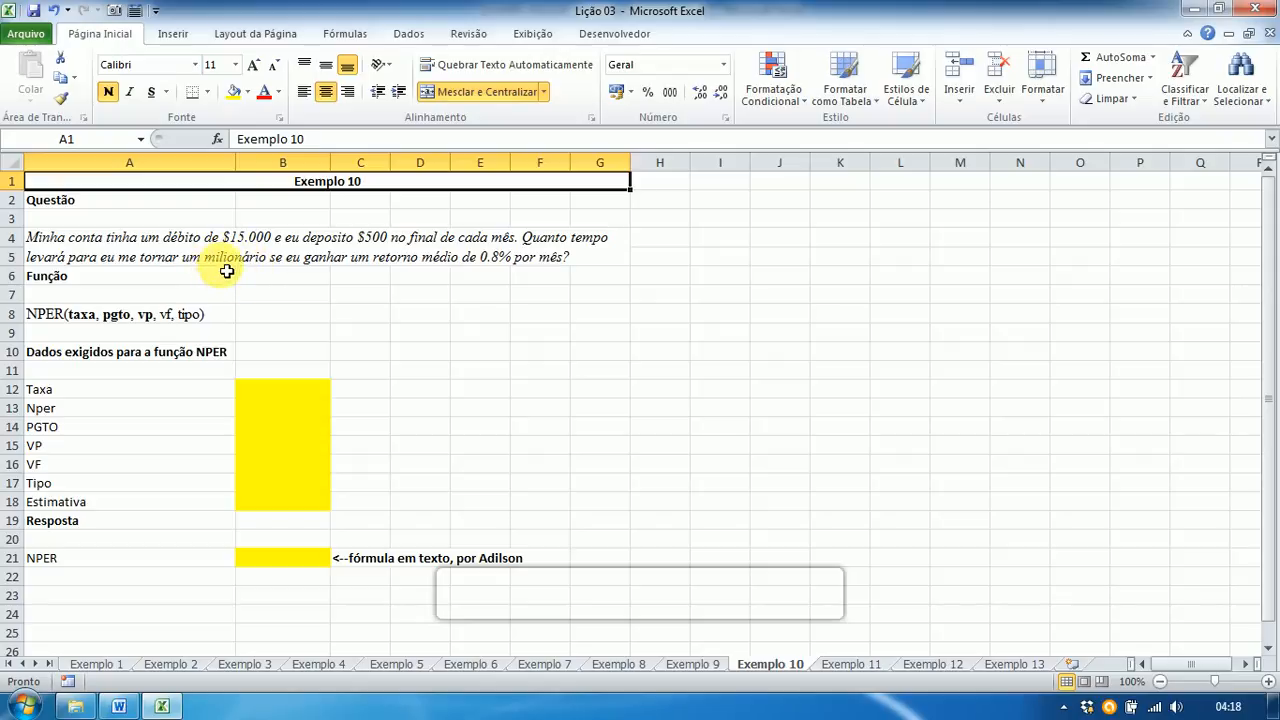
Step: Enter Taxa 0,8, Nper ? and PGTO -500 in B12:B14
left_click(271, 389)
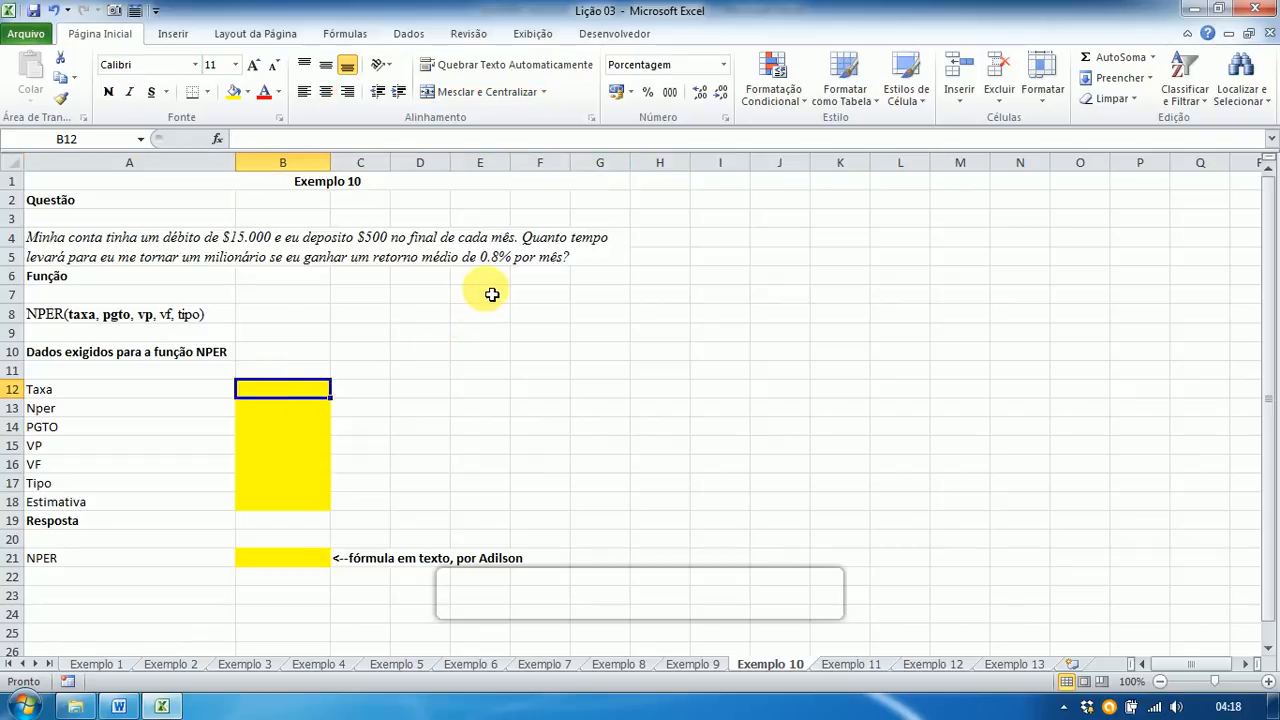
type("0,8")
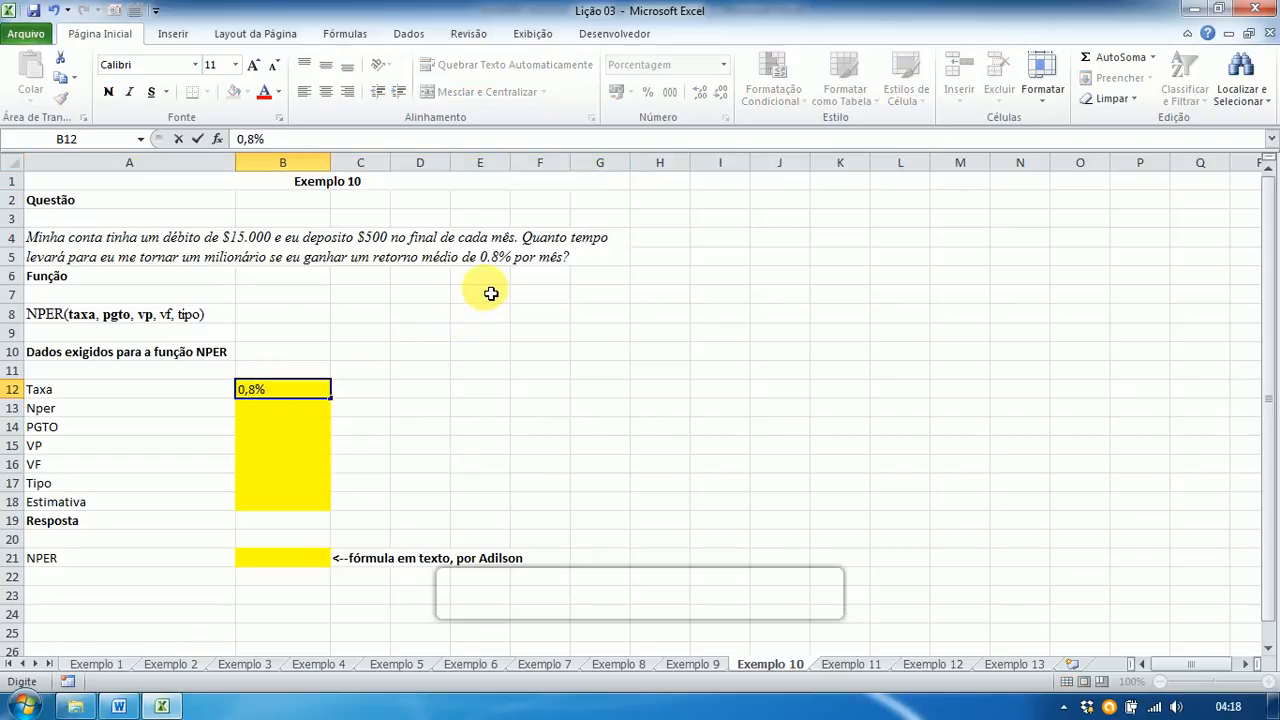
key("Return")
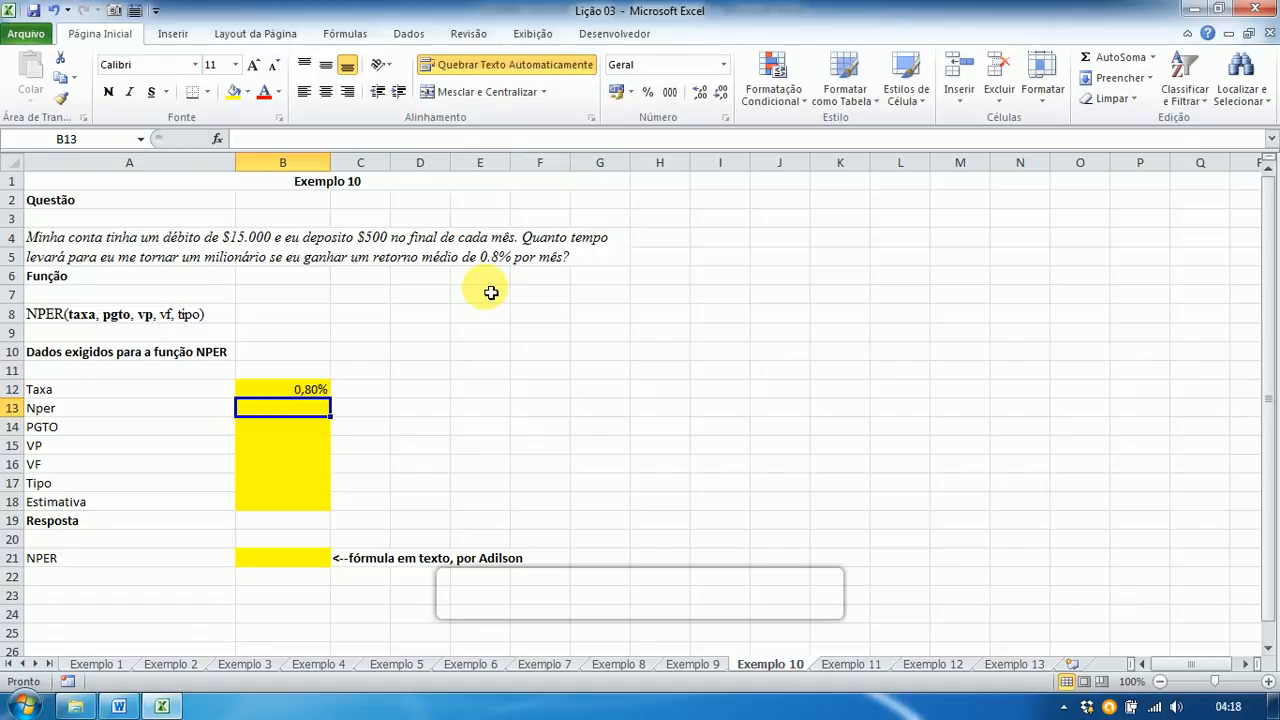
type("?")
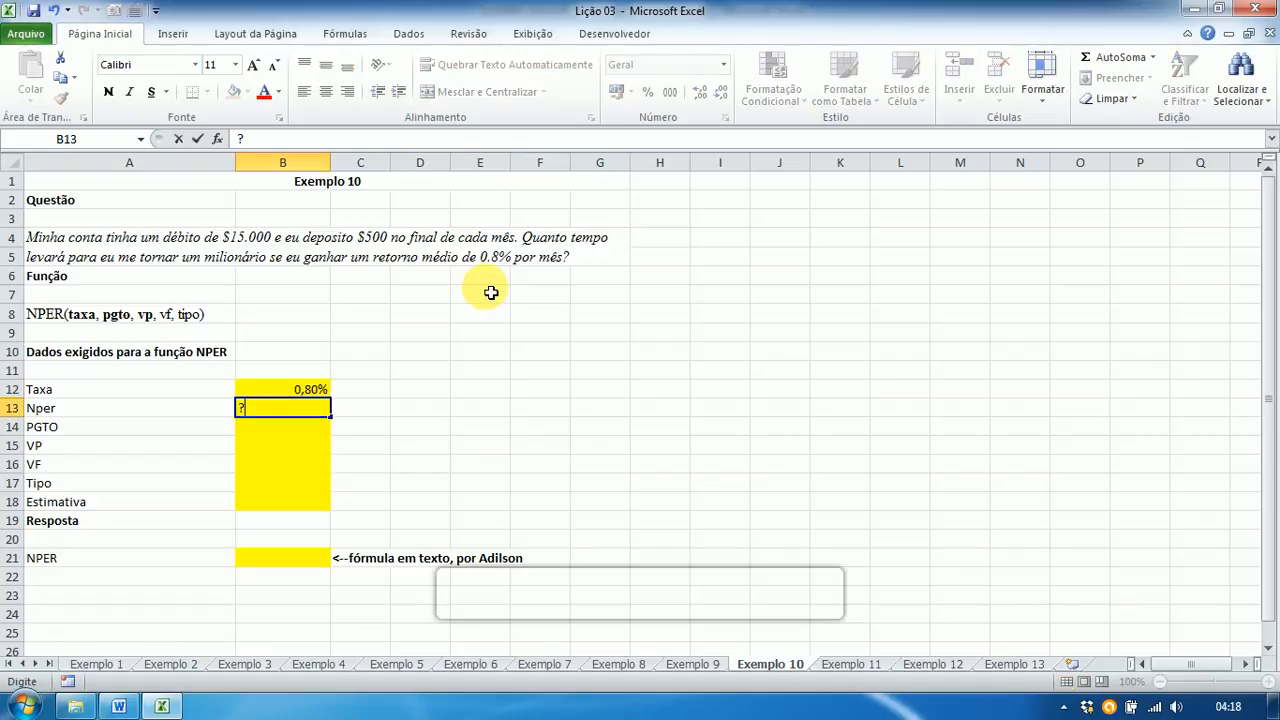
key("Return")
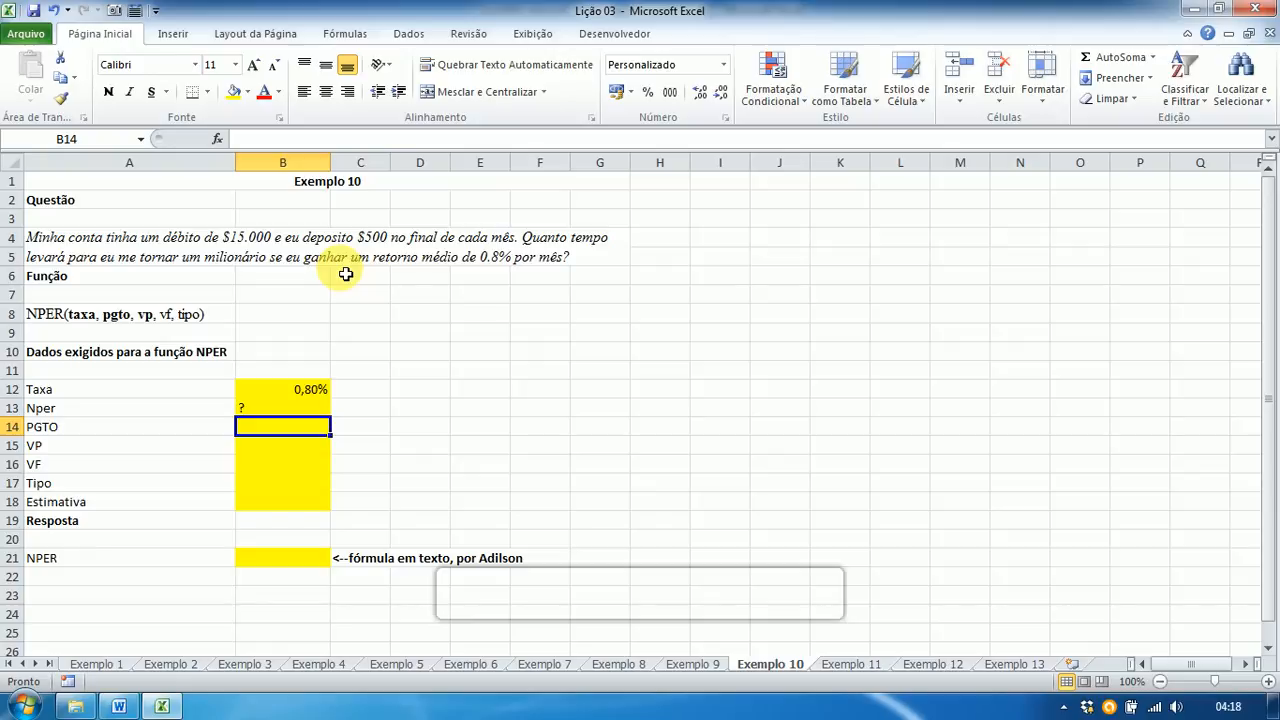
type("-")
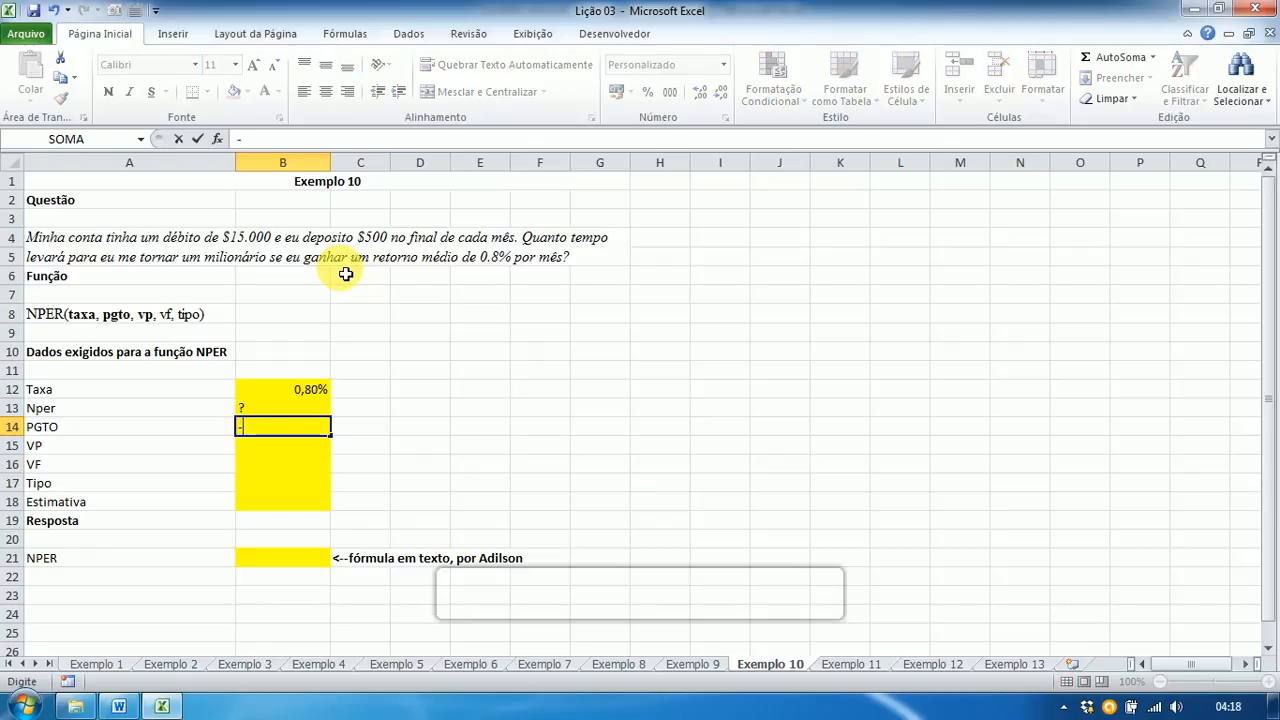
type("500")
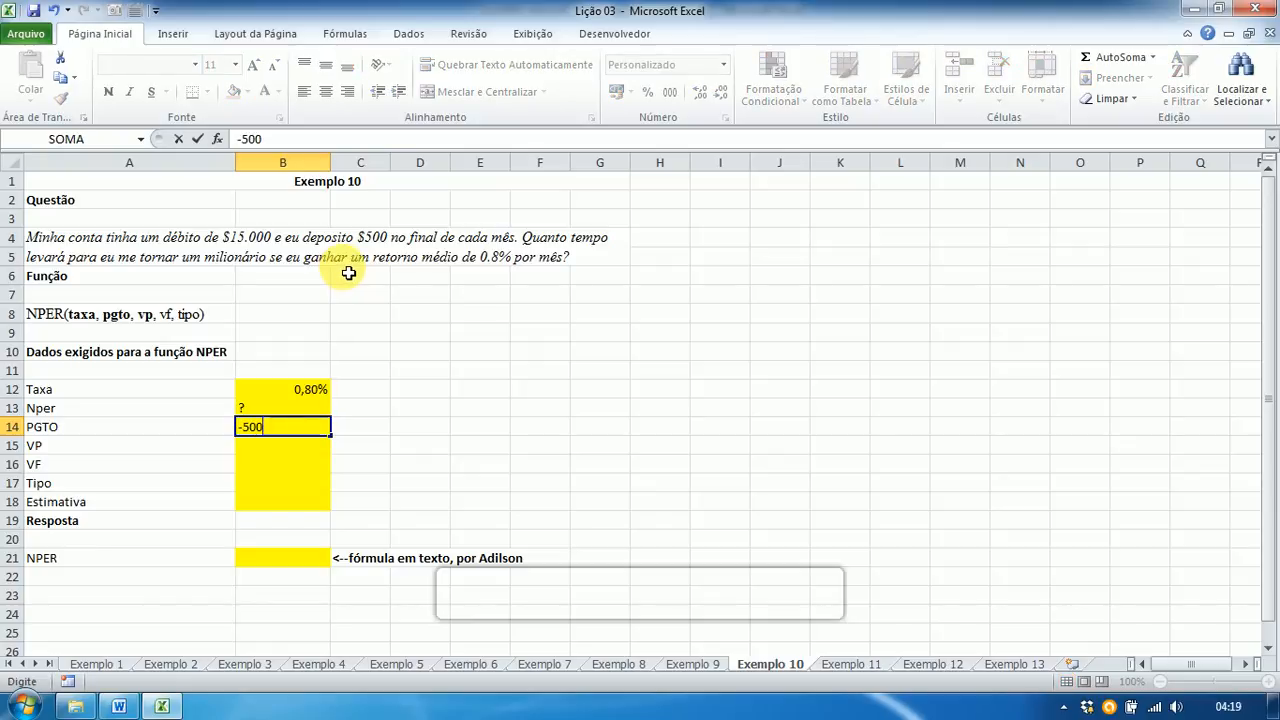
key("Return")
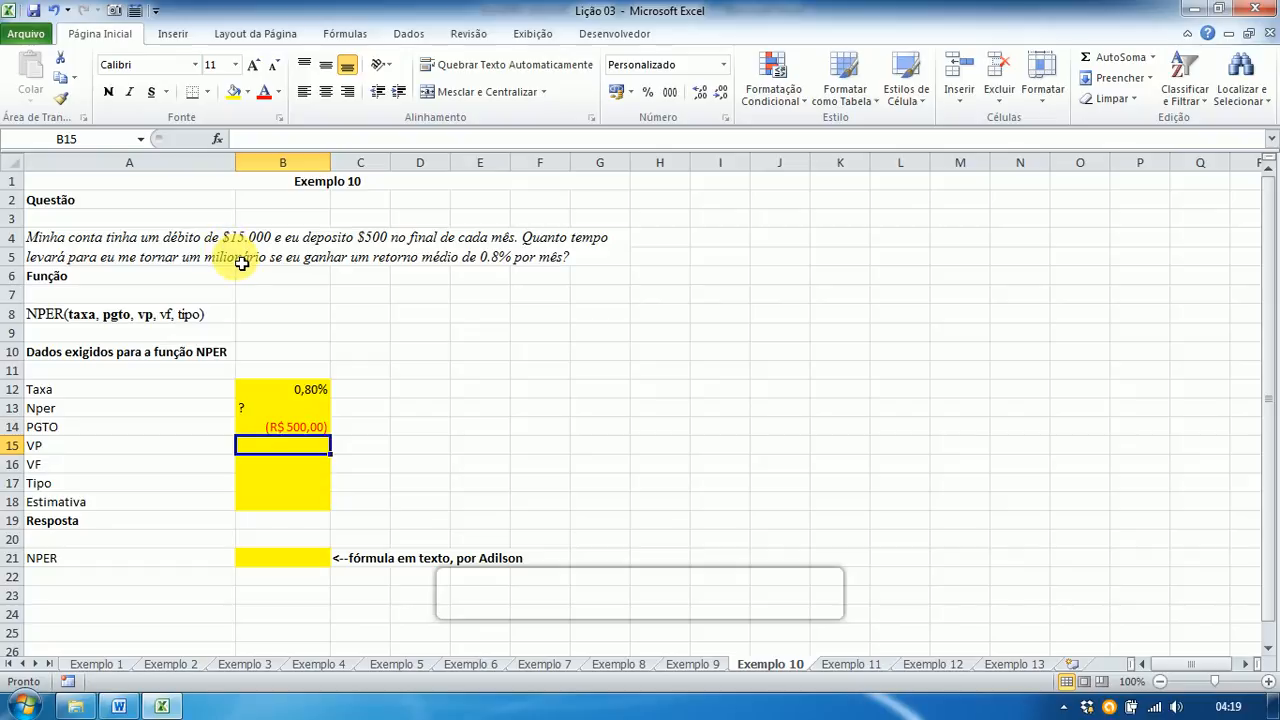
Step: Enter VP -15000, VF 1.000.000, Tipo 0 and Estimativa 0 in B15:B18
type("-1")
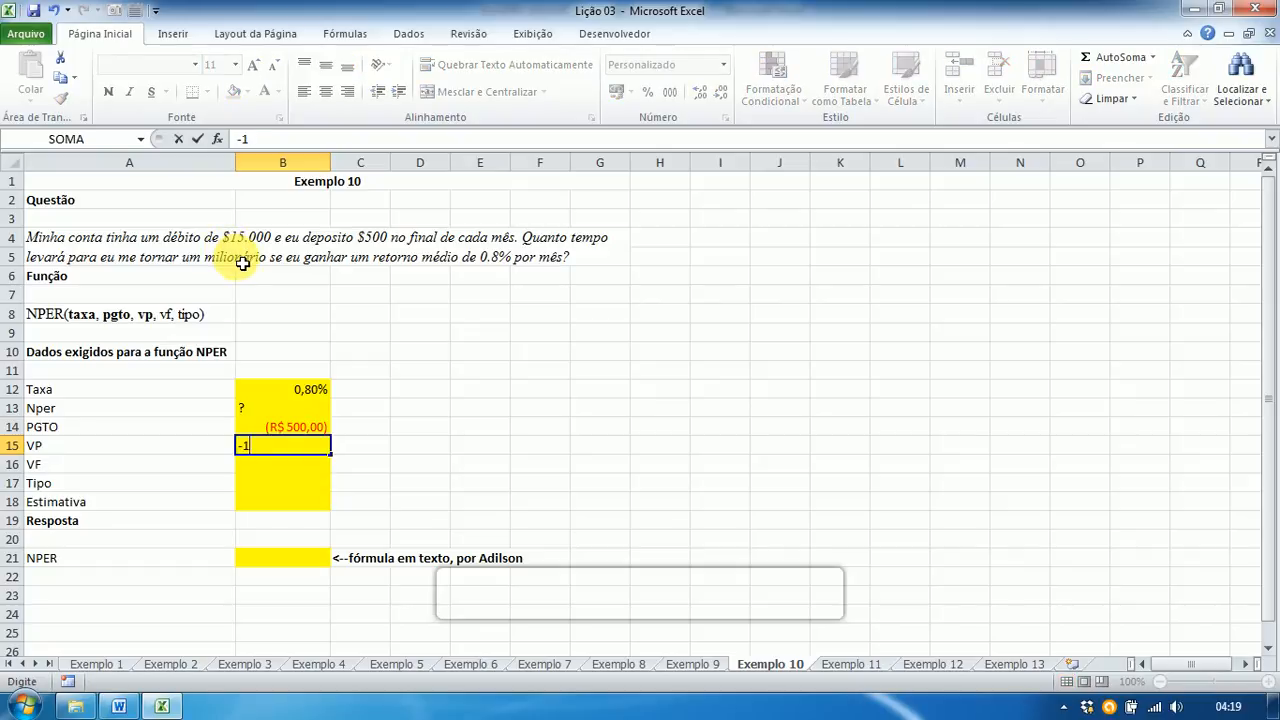
type("5000")
key("Return")
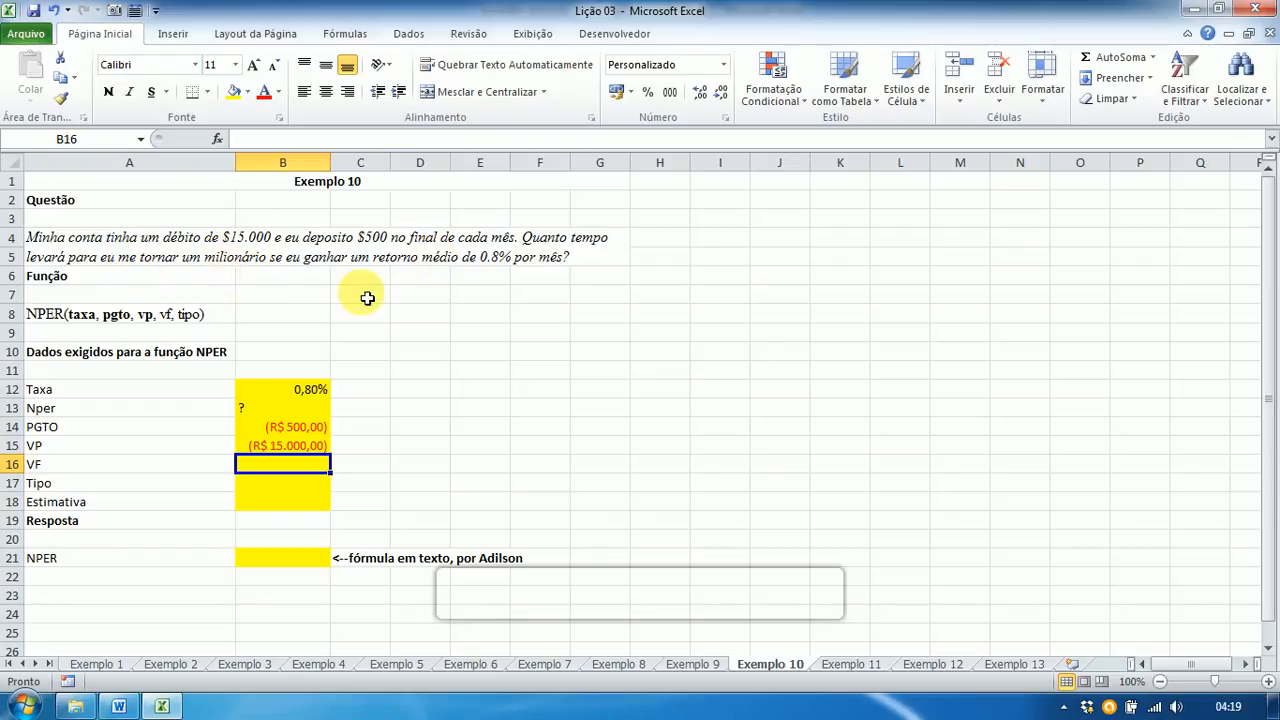
type("1000")
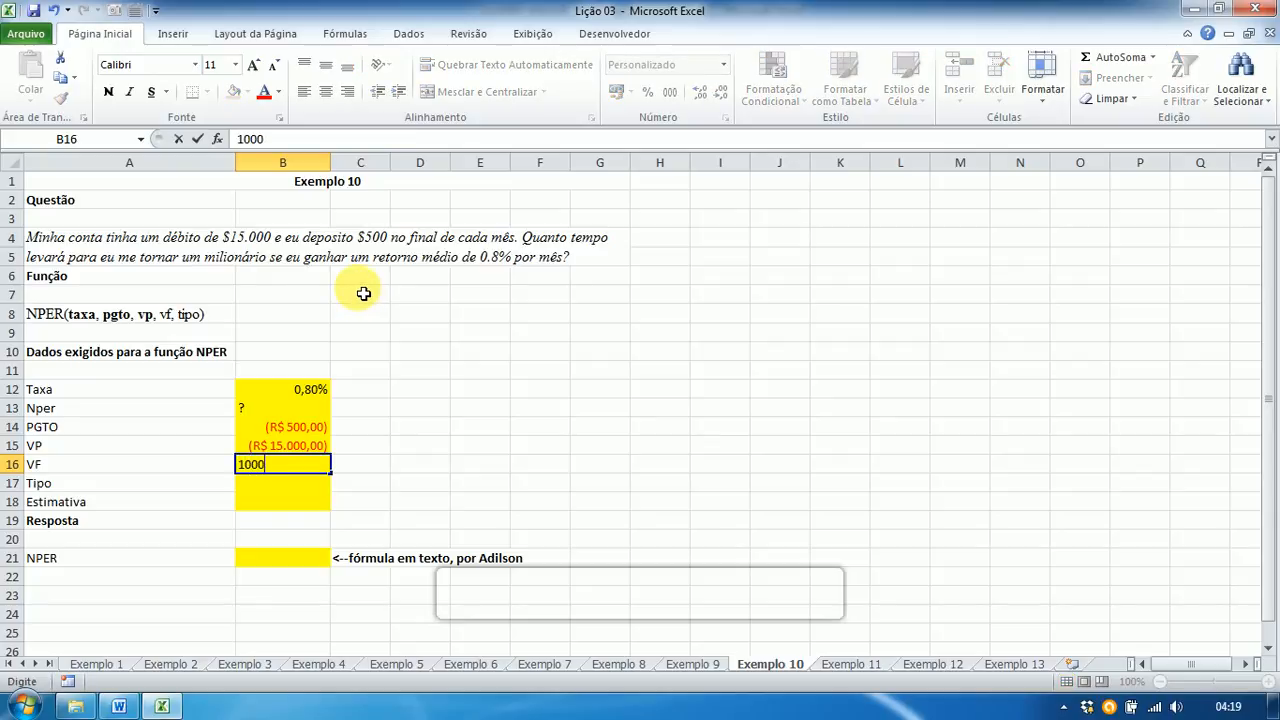
key("BackSpace")
type("0")
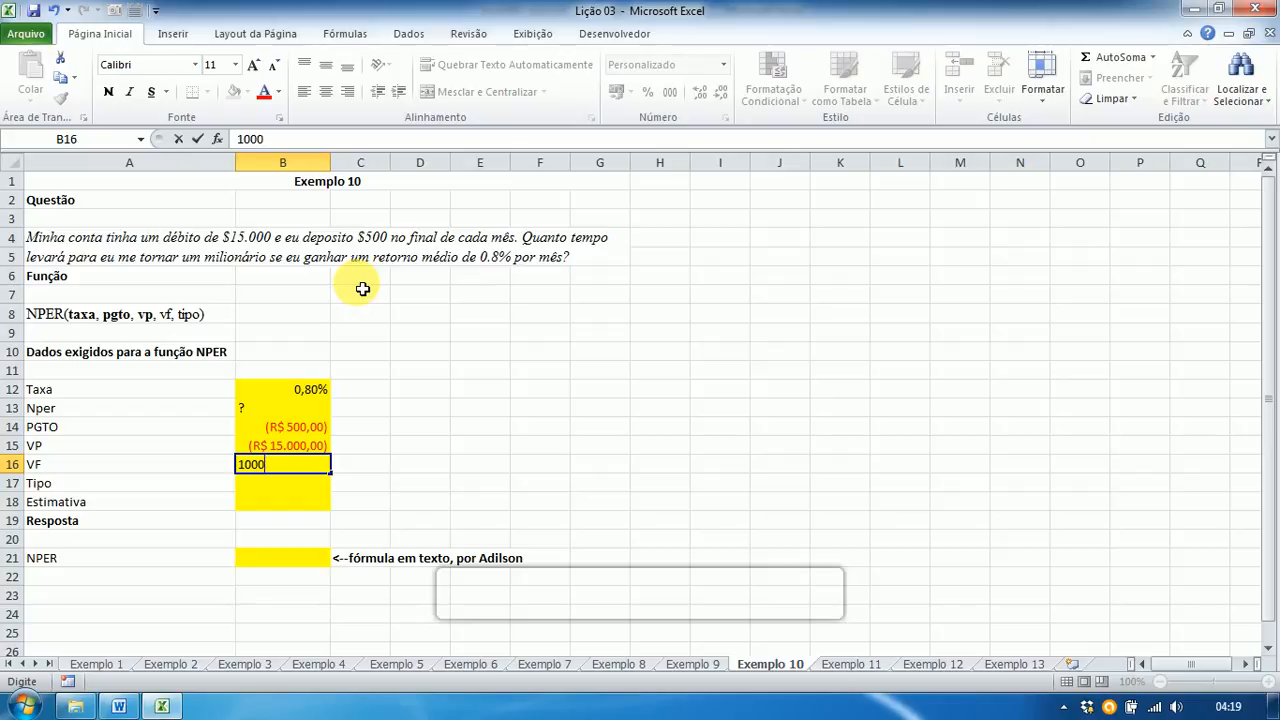
type("000")
key("Return")
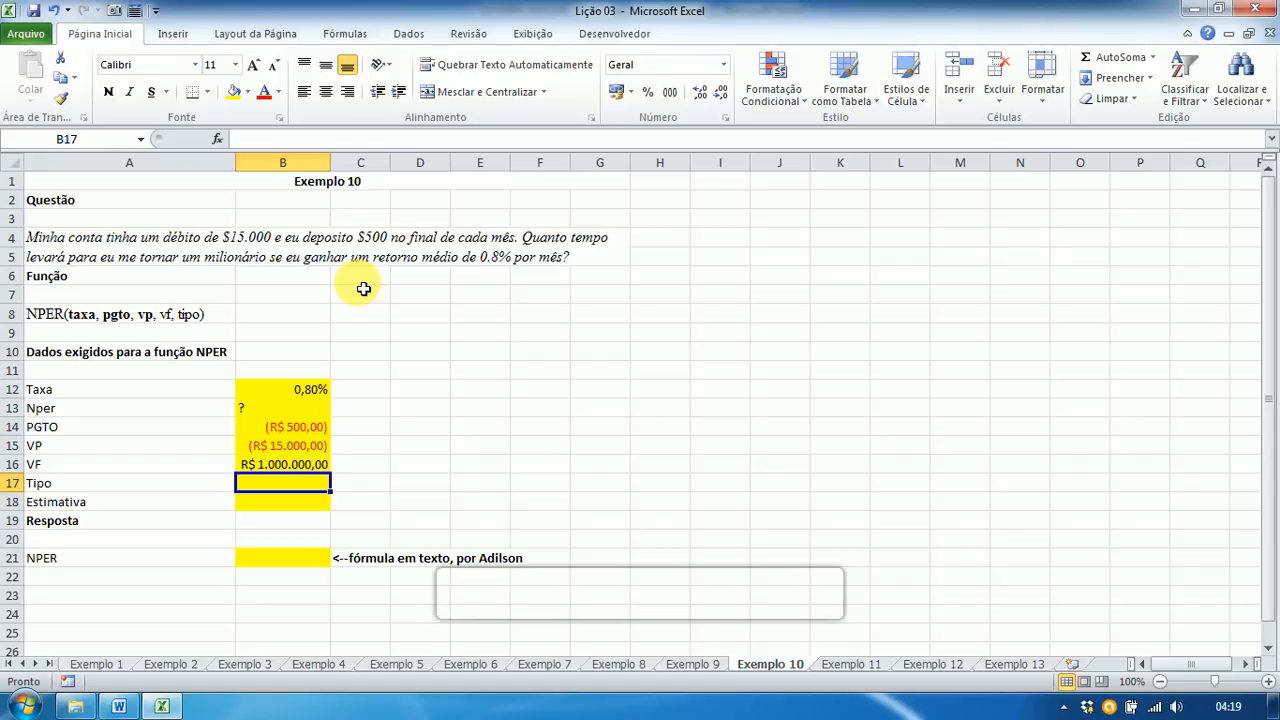
type("0")
key("Return")
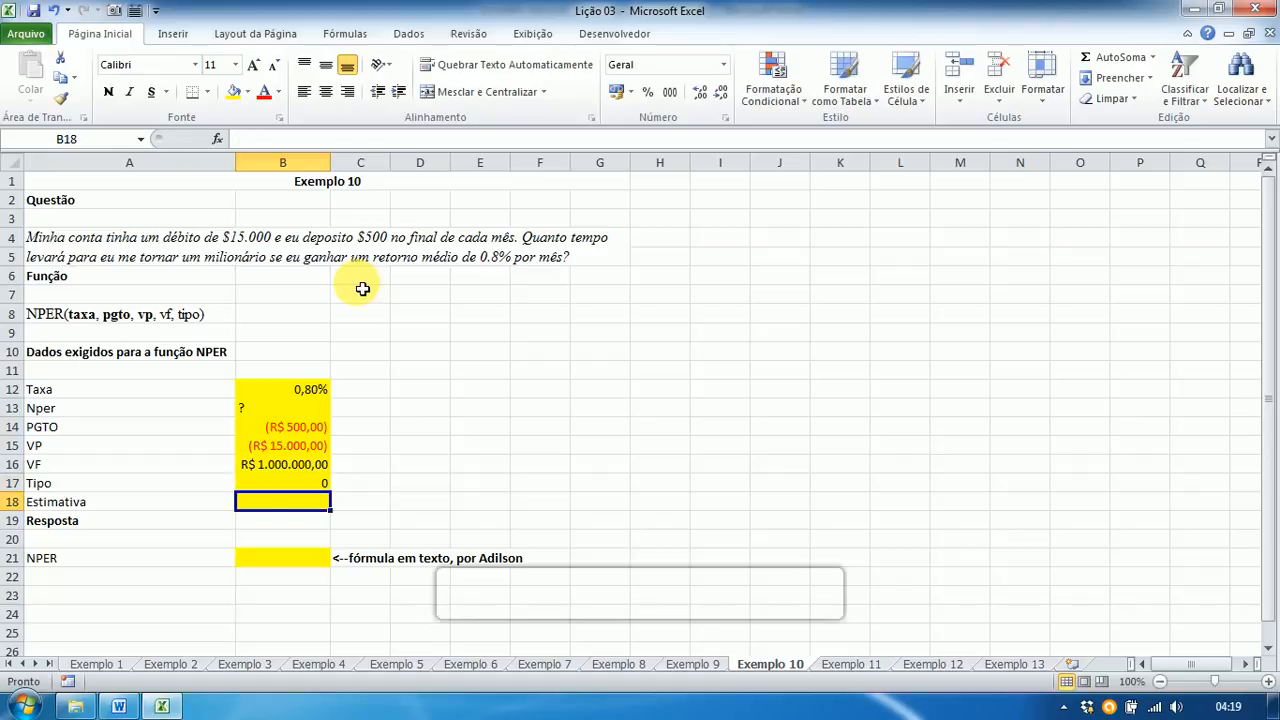
type("0")
key("Return")
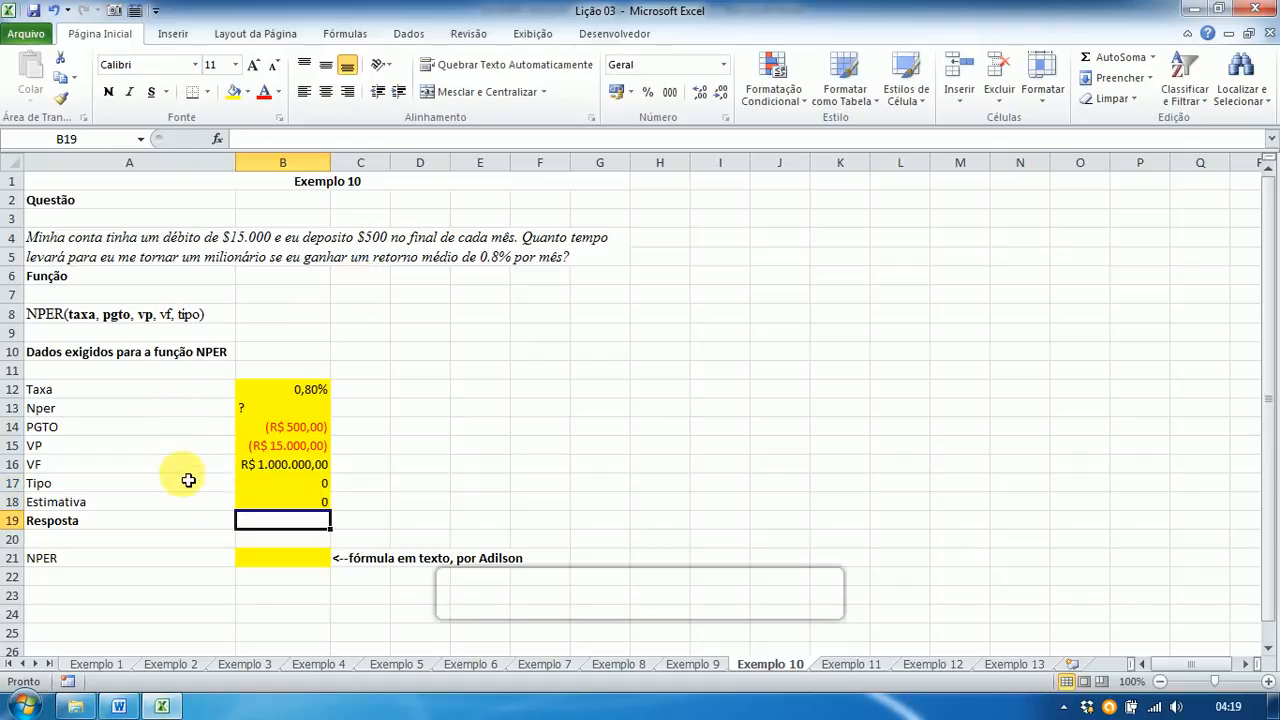
left_click(243, 557)
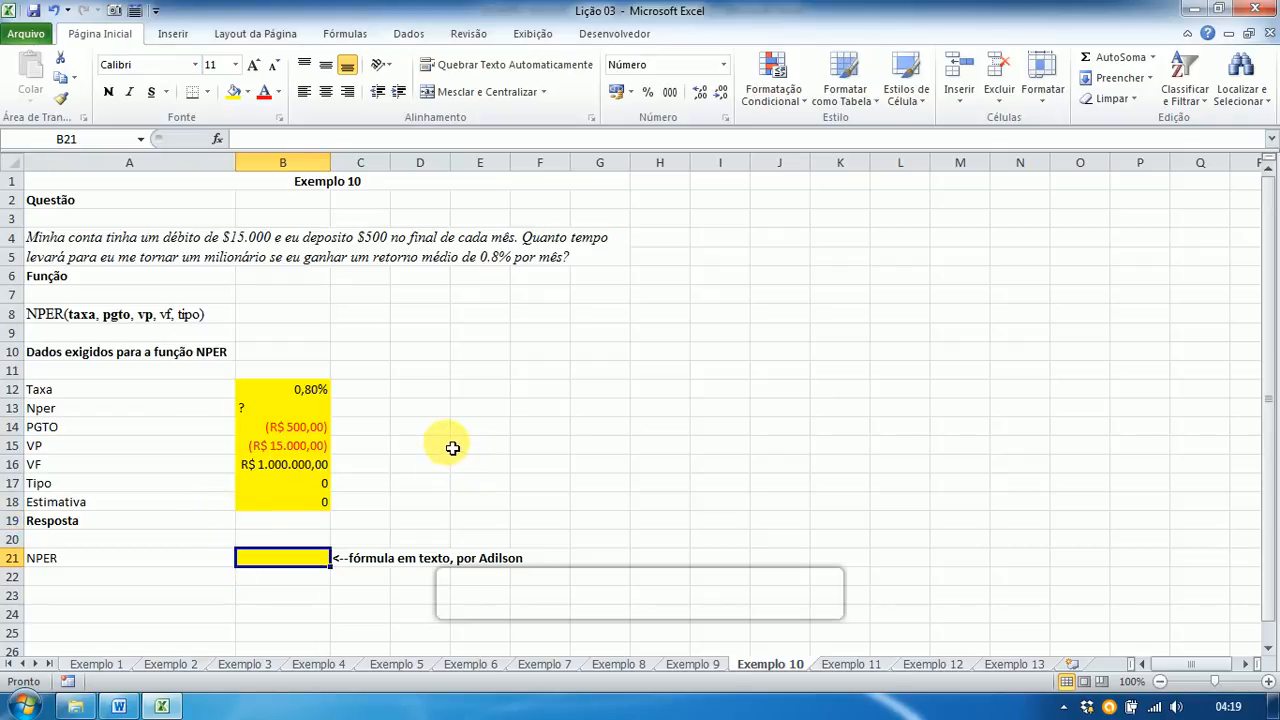
Step: Enter =NPER(B12;B14;B15;B16;B17) in B21, returning 328,57 periods
type("=")
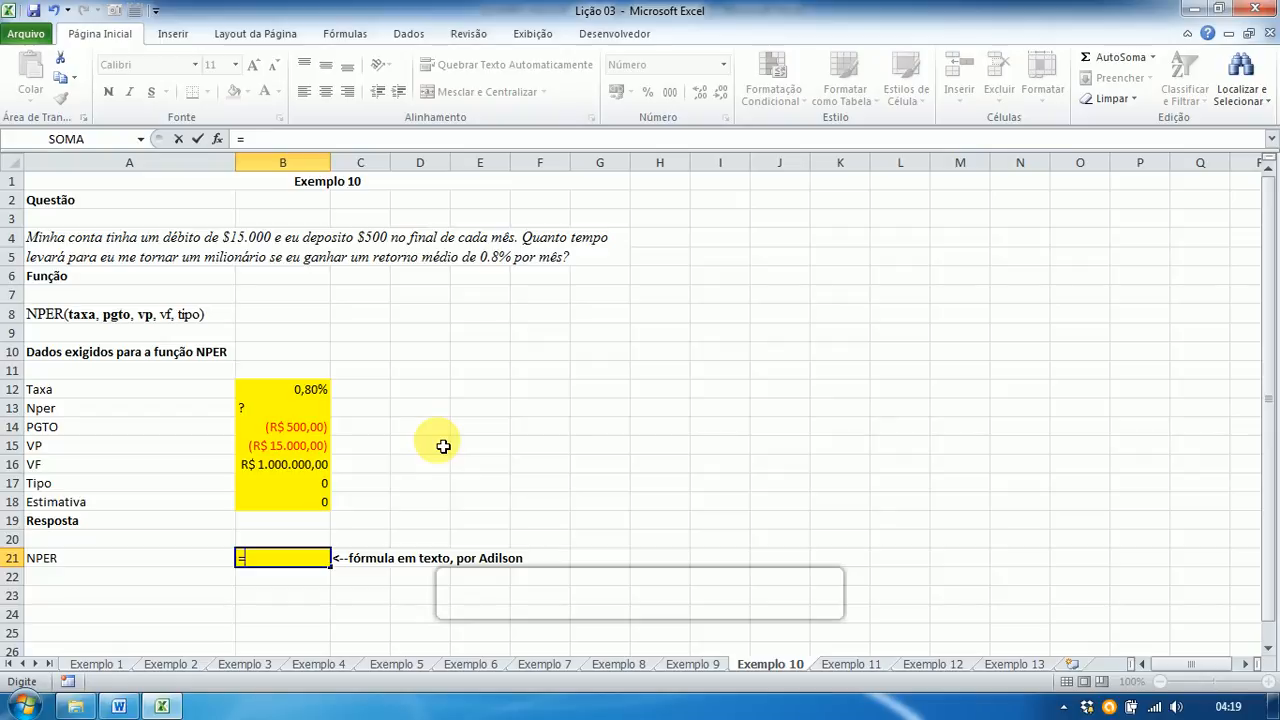
type("nper")
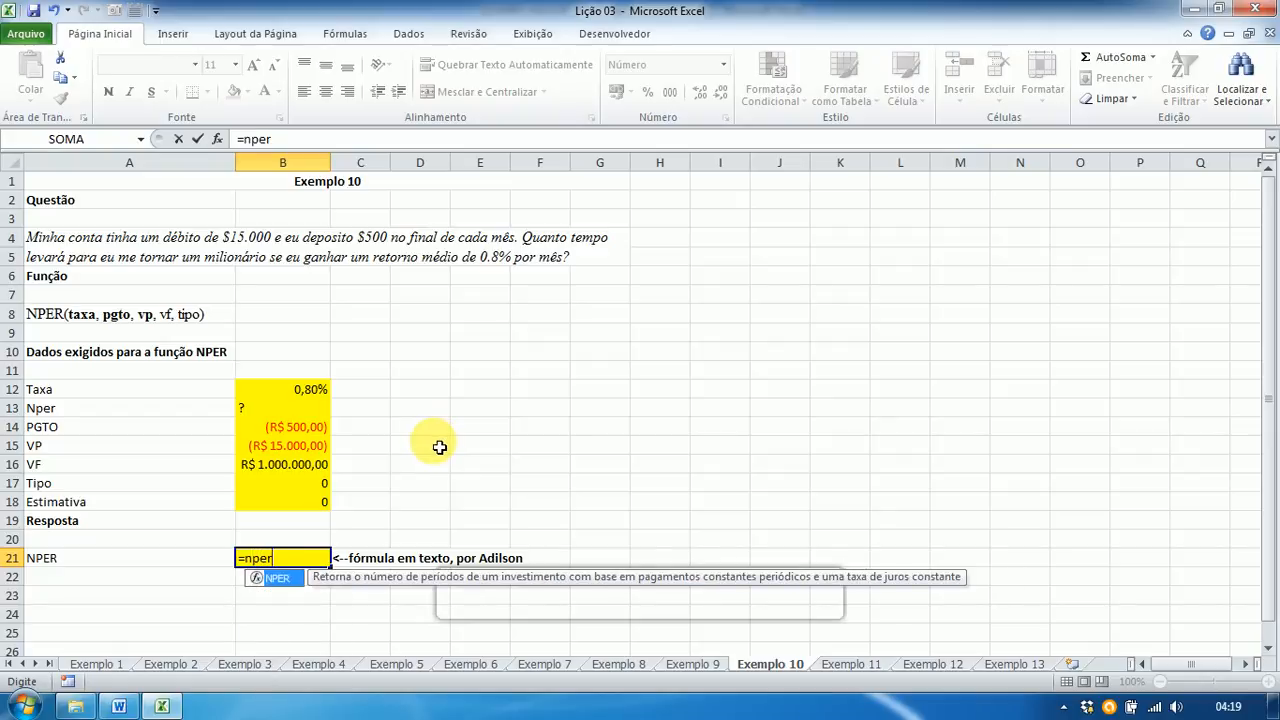
type("(")
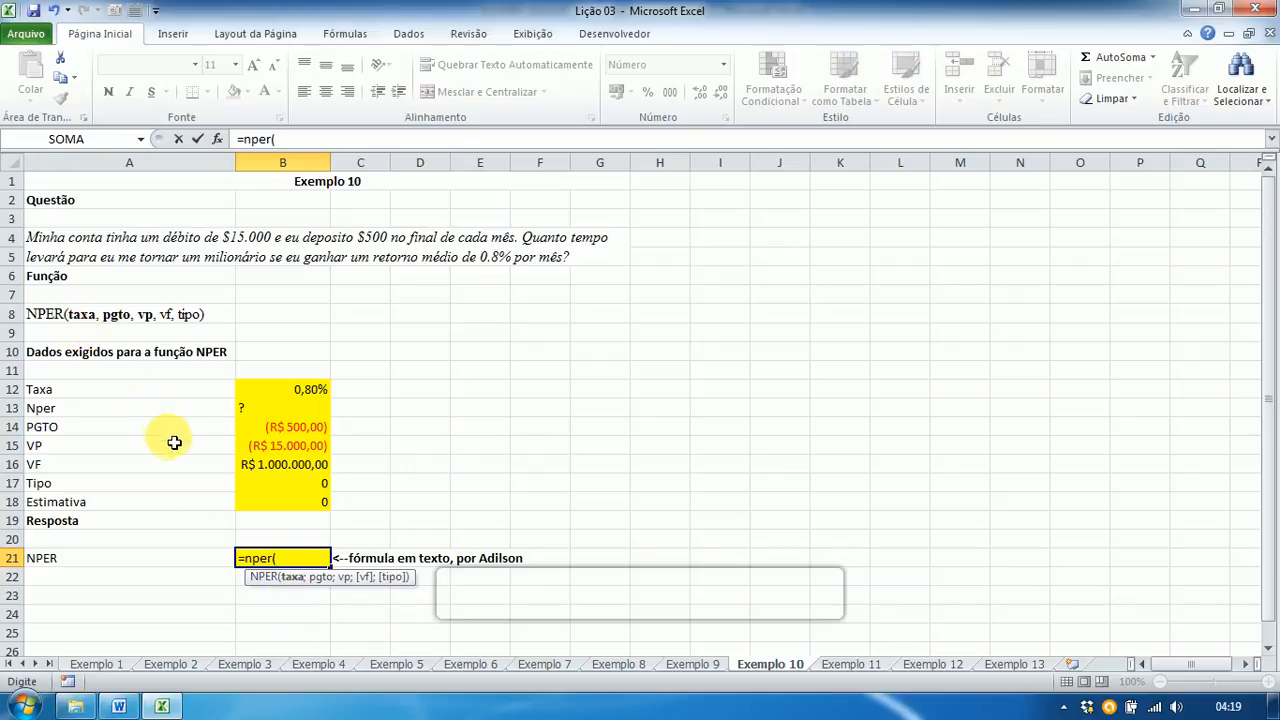
left_click(292, 396)
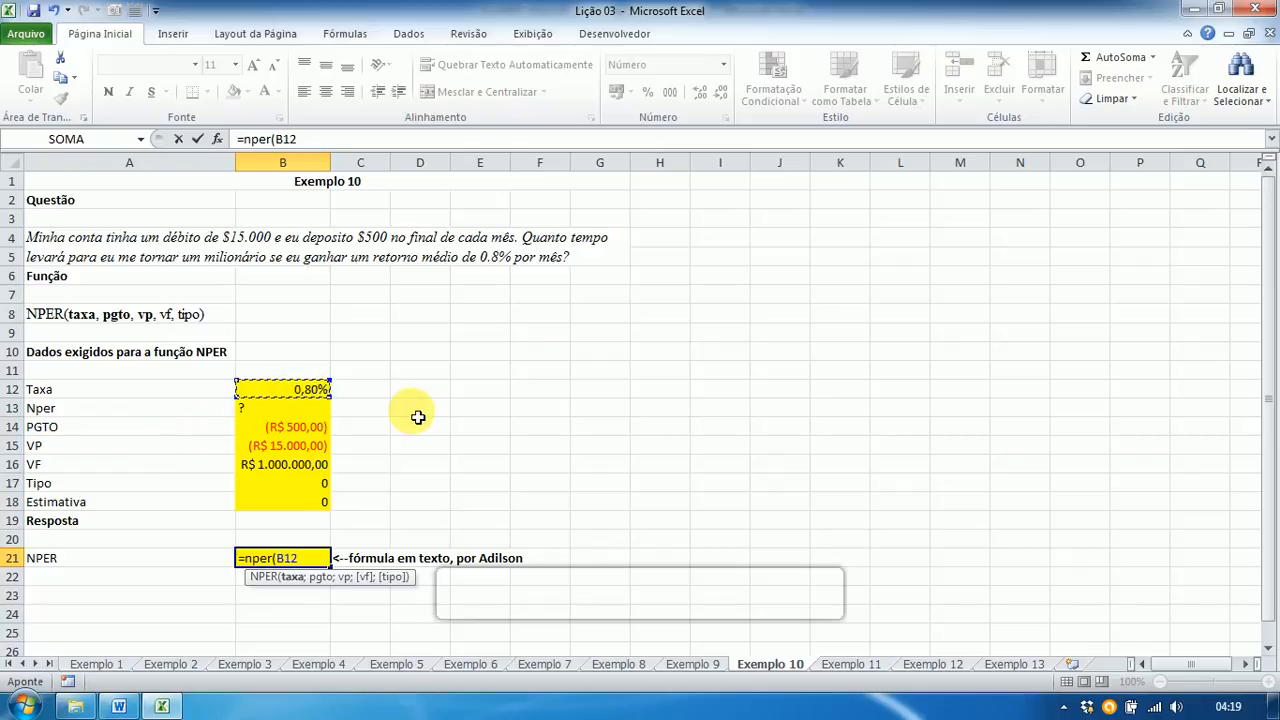
type(";")
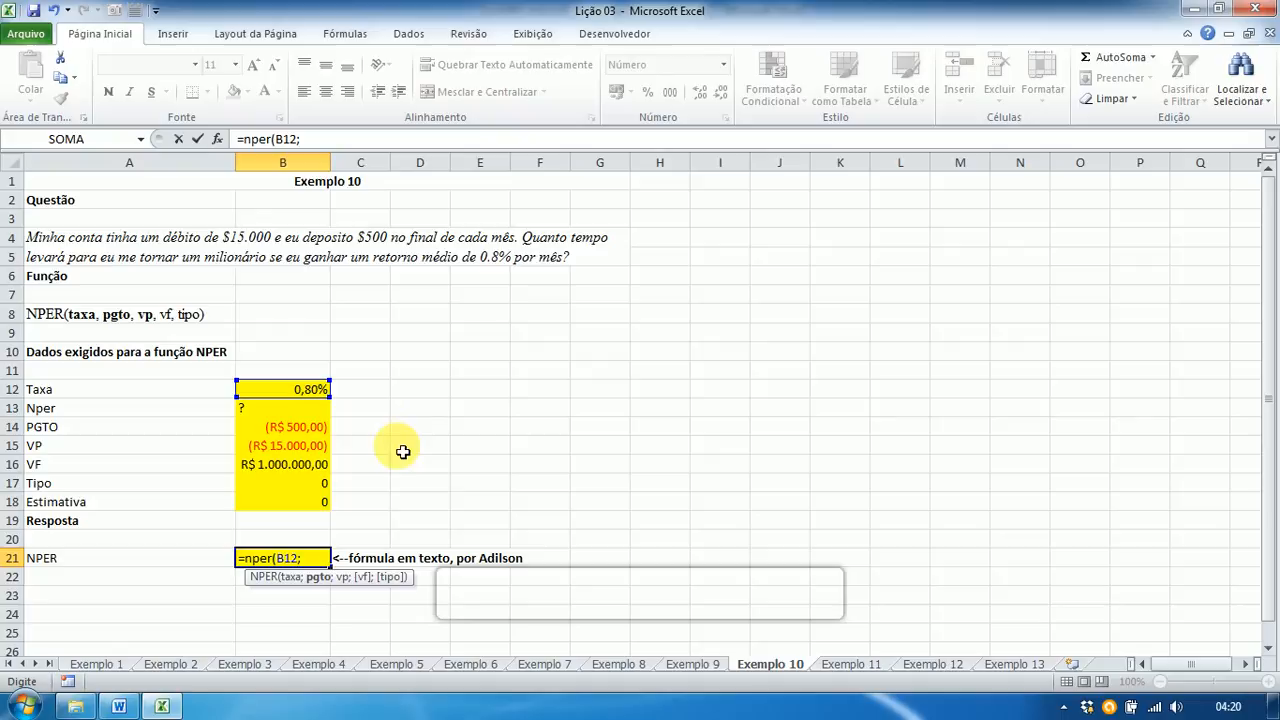
left_click(284, 432)
type(";")
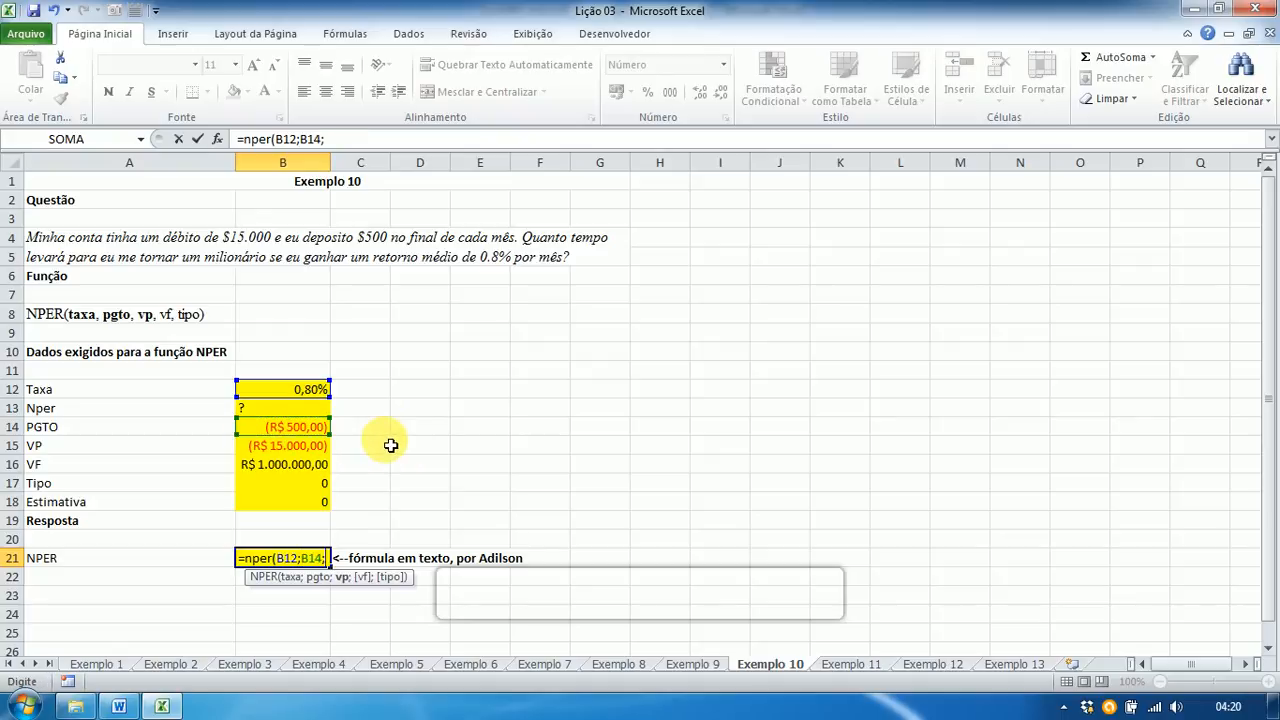
left_click(292, 446)
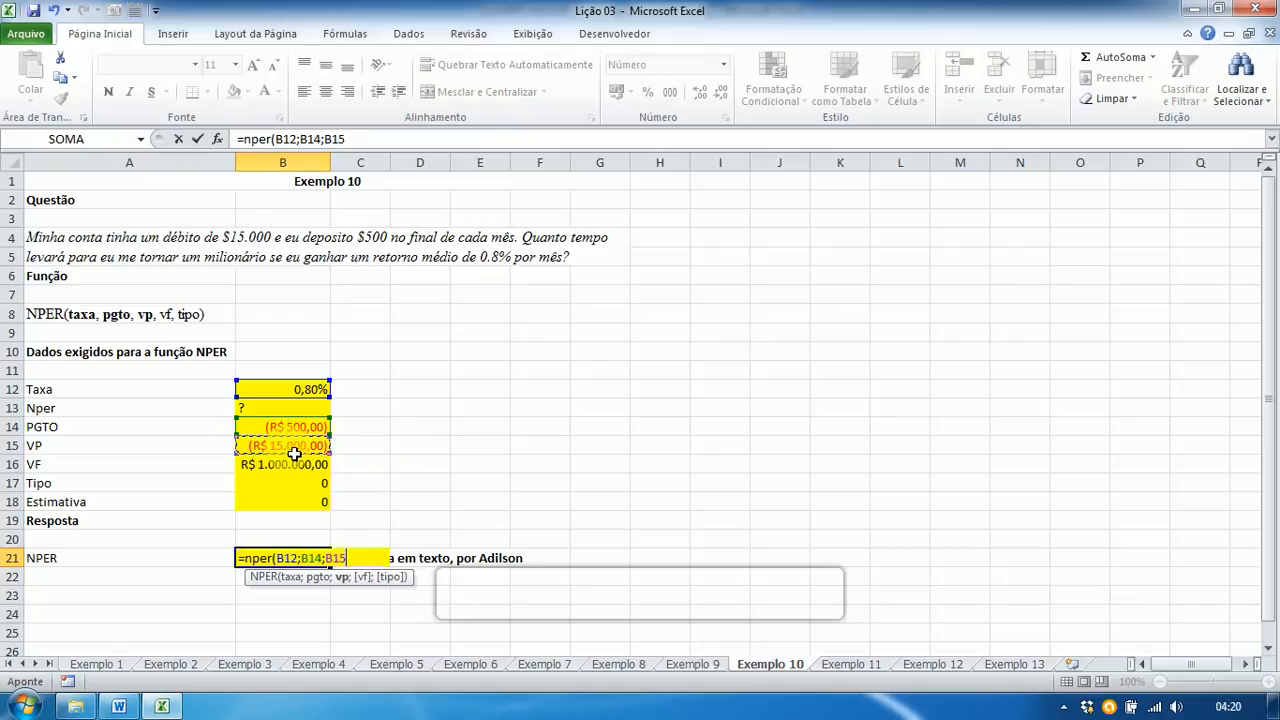
type(";")
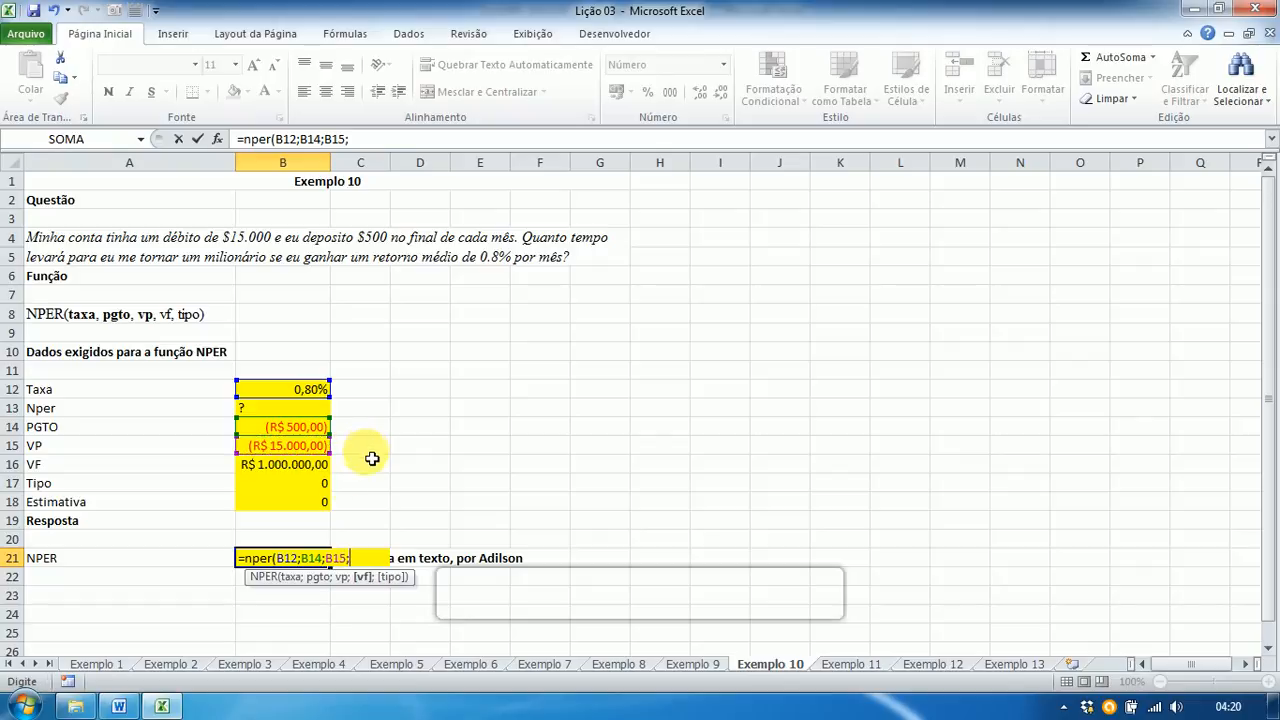
left_click(296, 467)
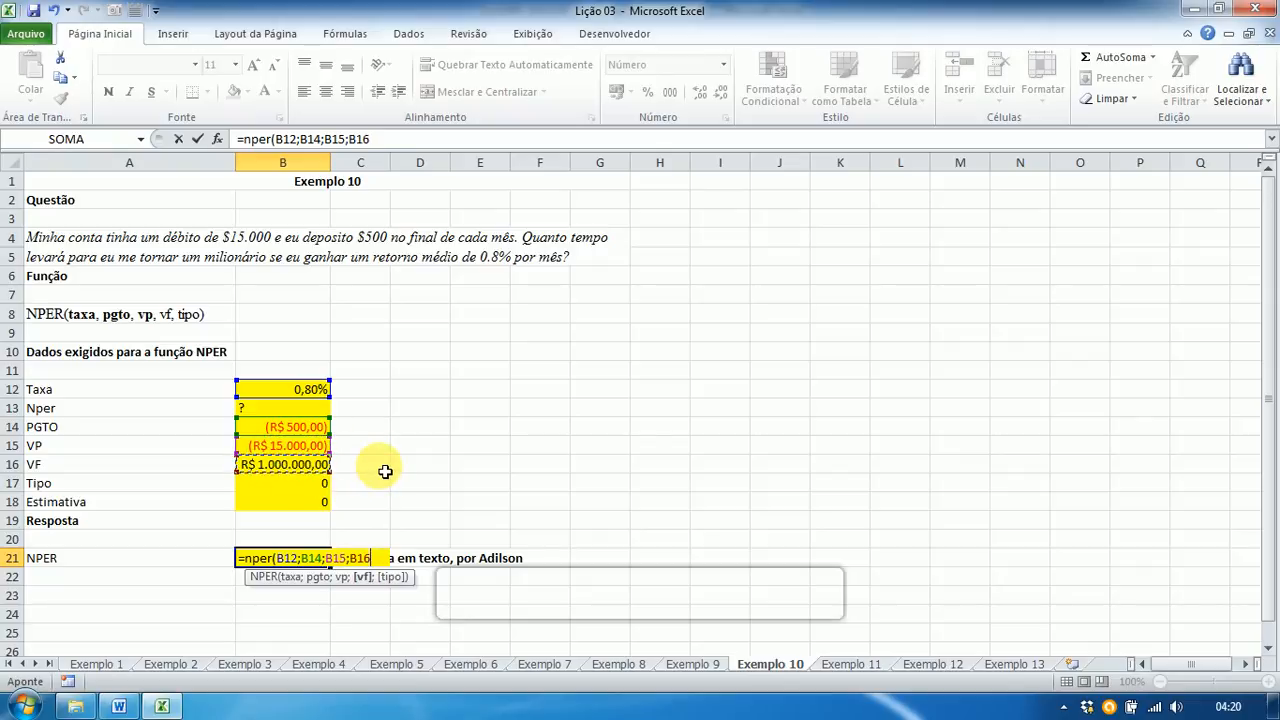
type(";")
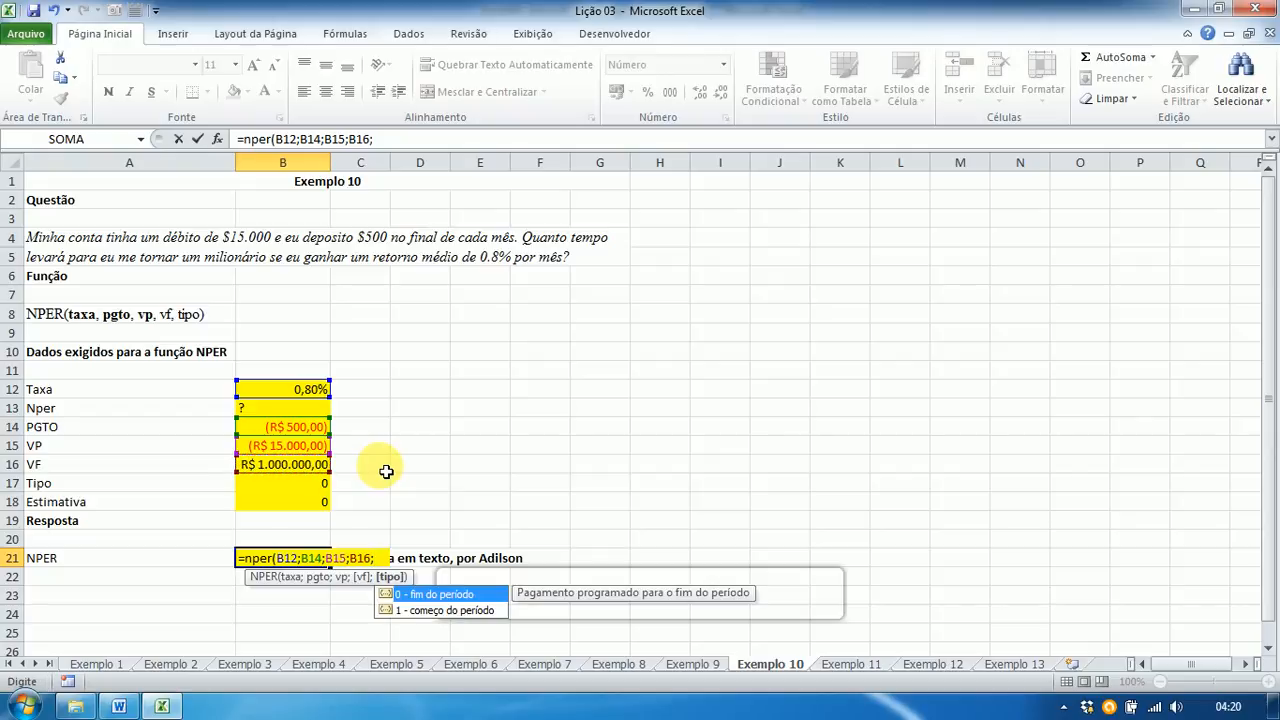
left_click(290, 485)
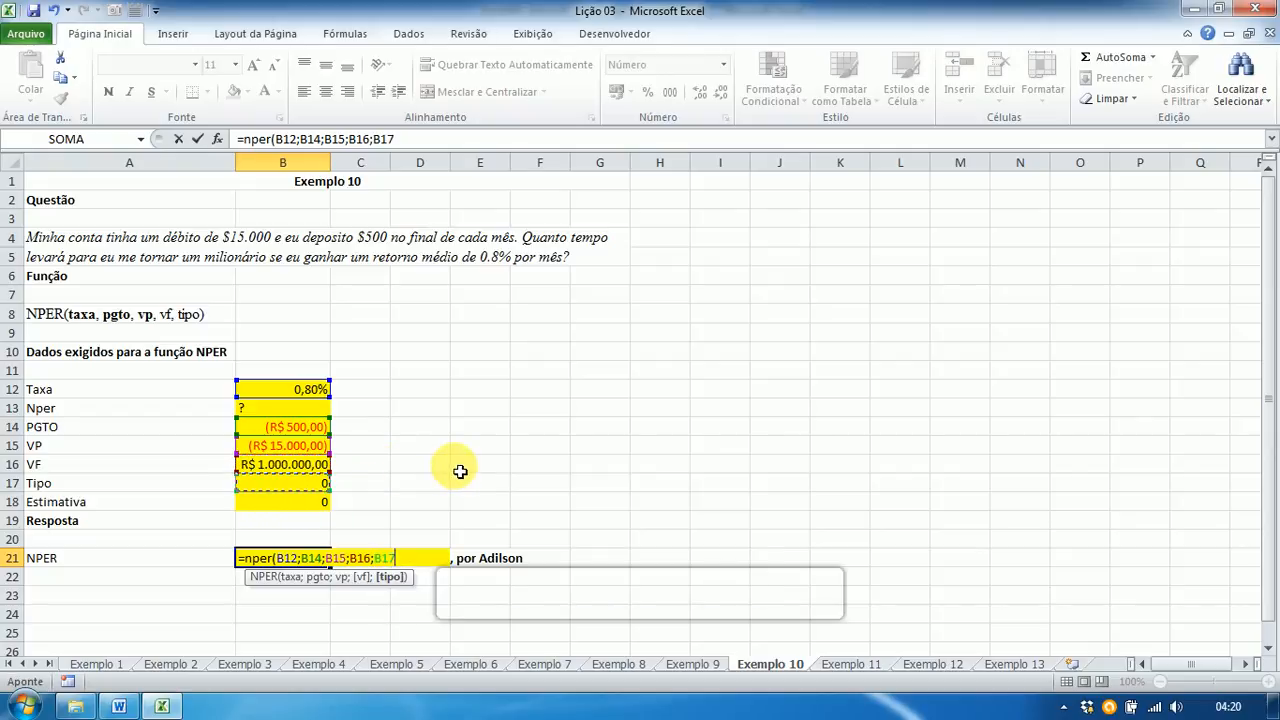
type(")")
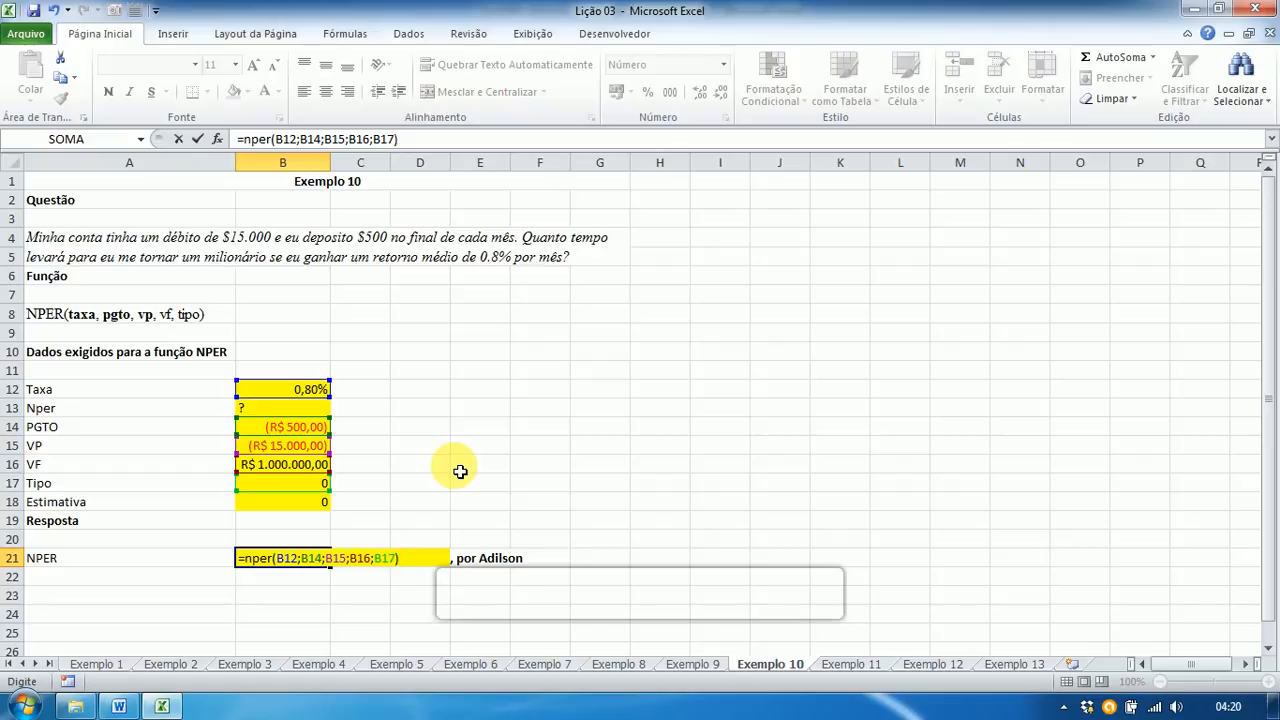
key("Return")
key("Up")
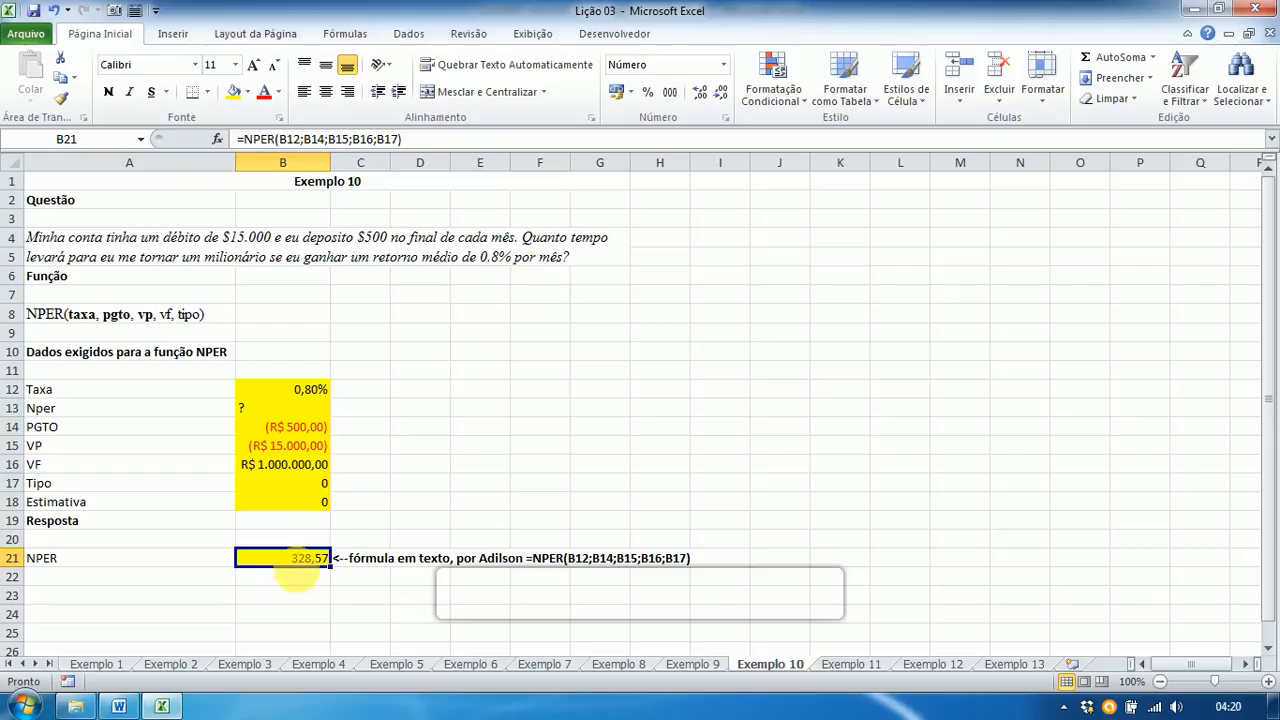
left_click(297, 594)
Step: Put =B21/12 in B23 to get 27,38 years, then switch to the Word answer key
type("=")
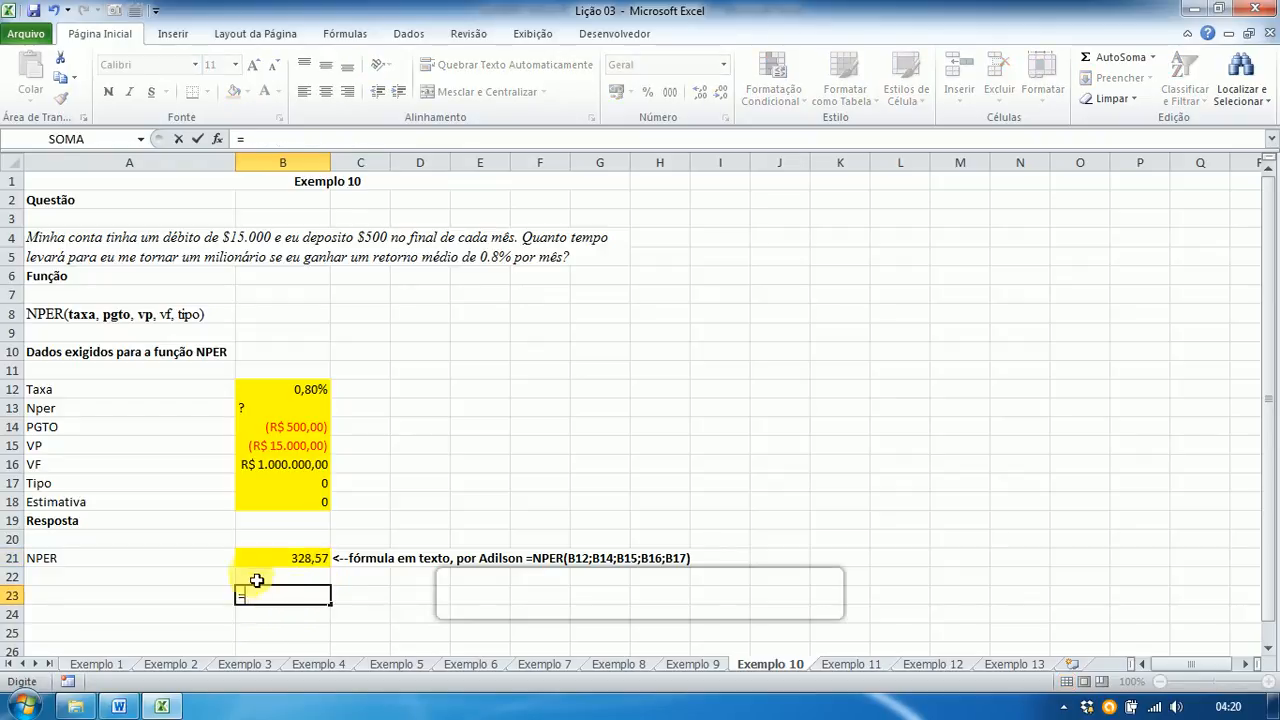
left_click(262, 559)
type("/12")
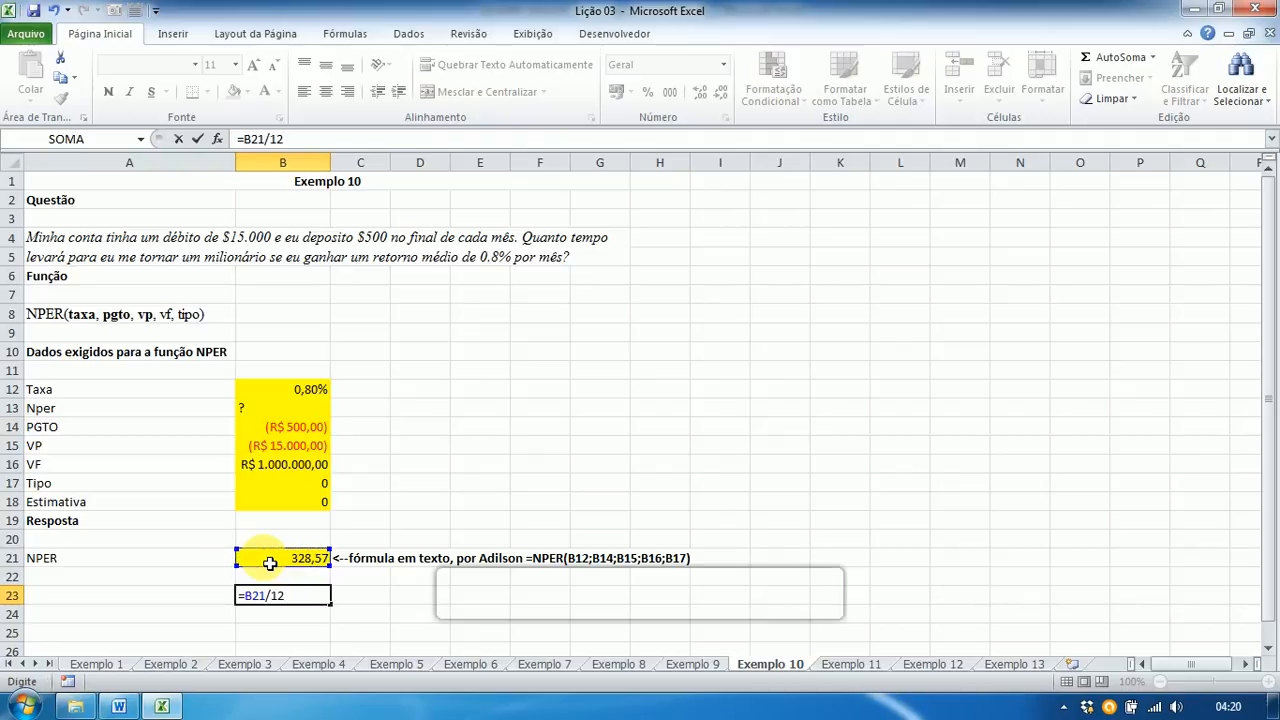
key("Return")
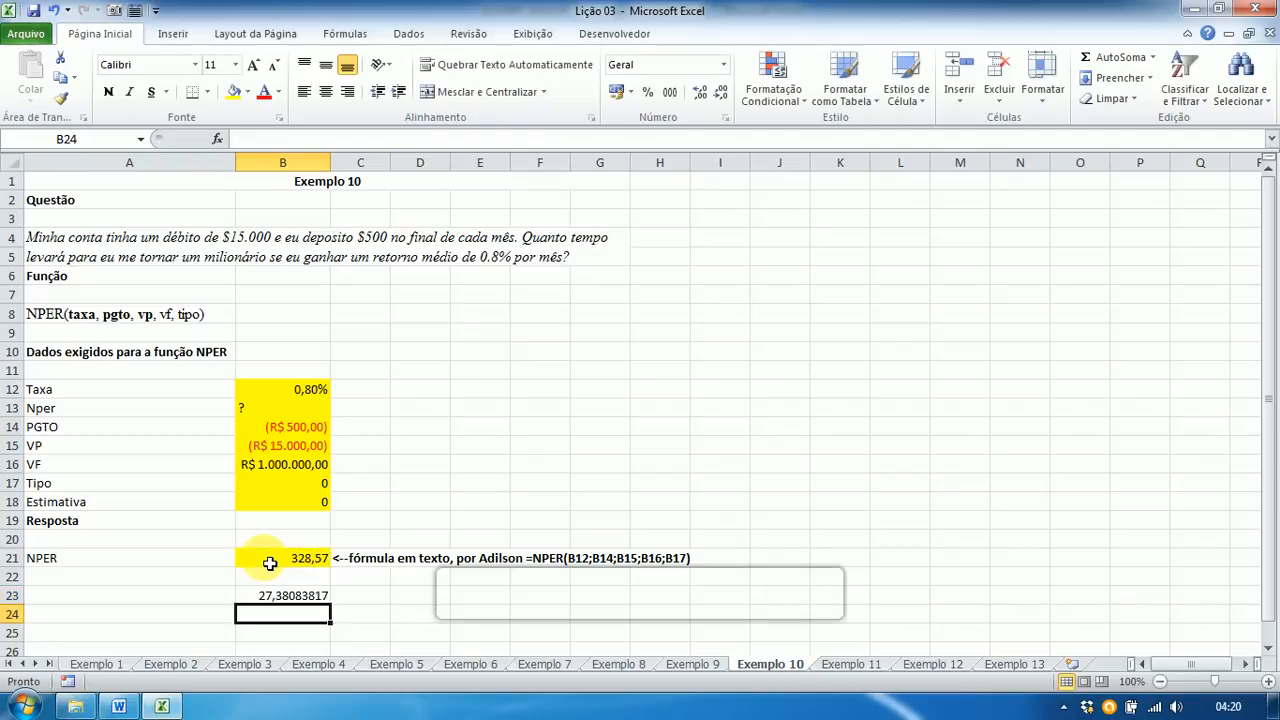
key("Up")
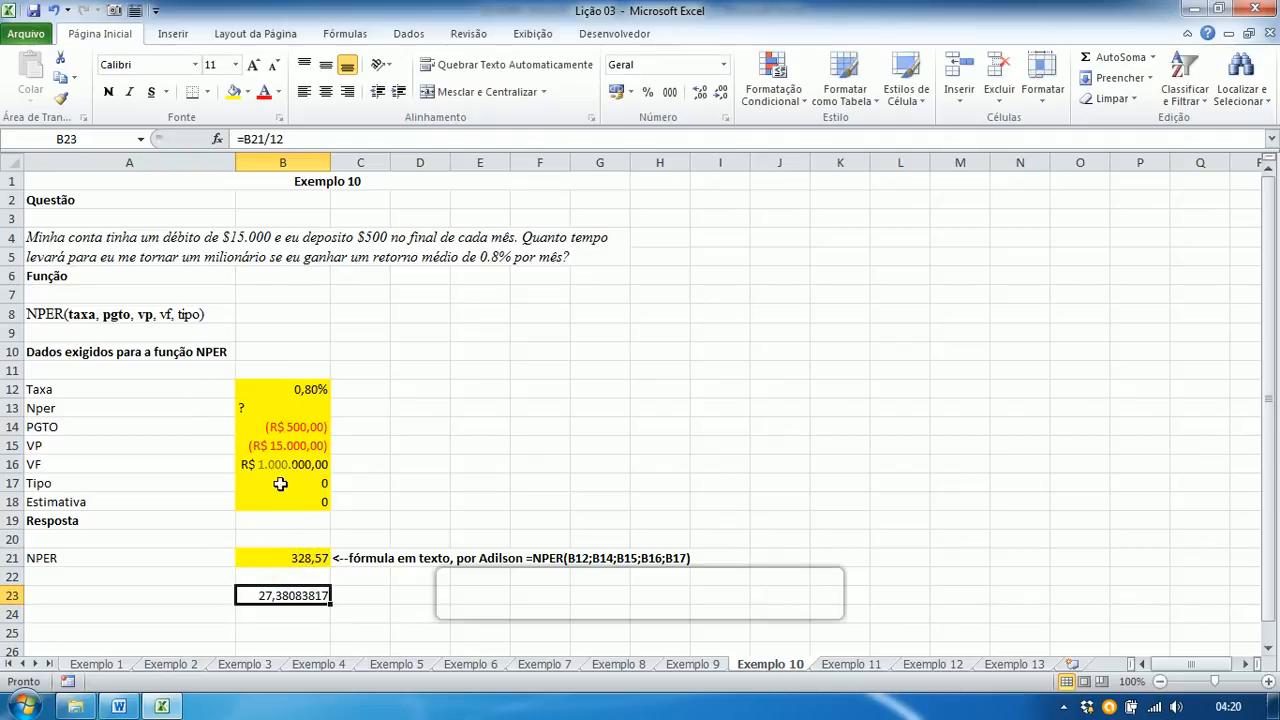
left_click(265, 566)
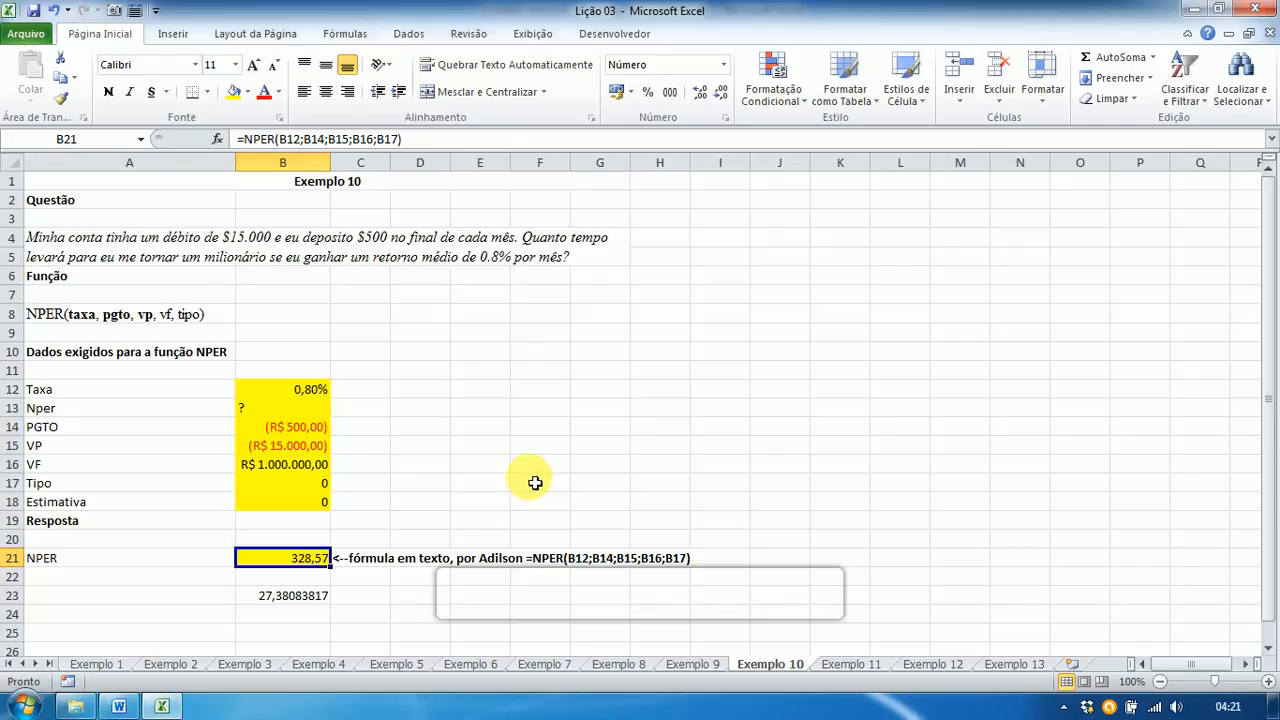
key("alt+Tab")
key("alt+Tab")
key("alt+Tab")
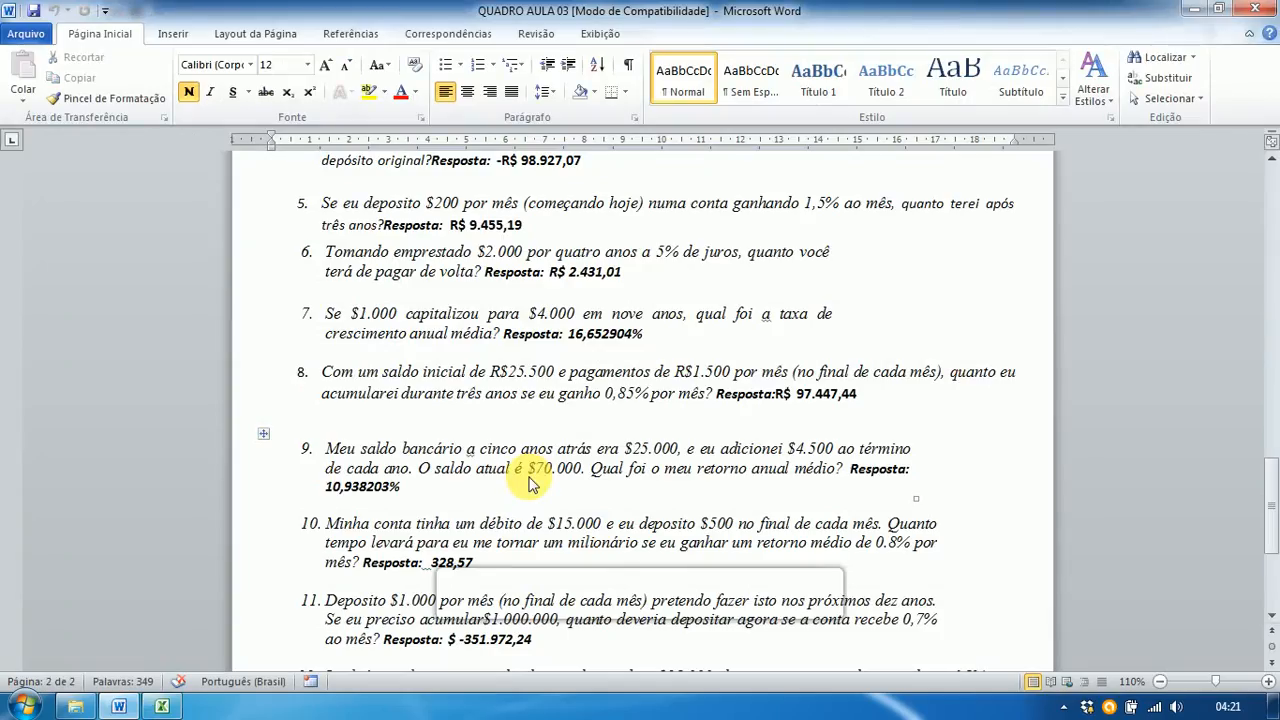
Step: Find question 10's 328,57 answer in the Word key, then return to Excel
scroll(495, 518, "down", 2)
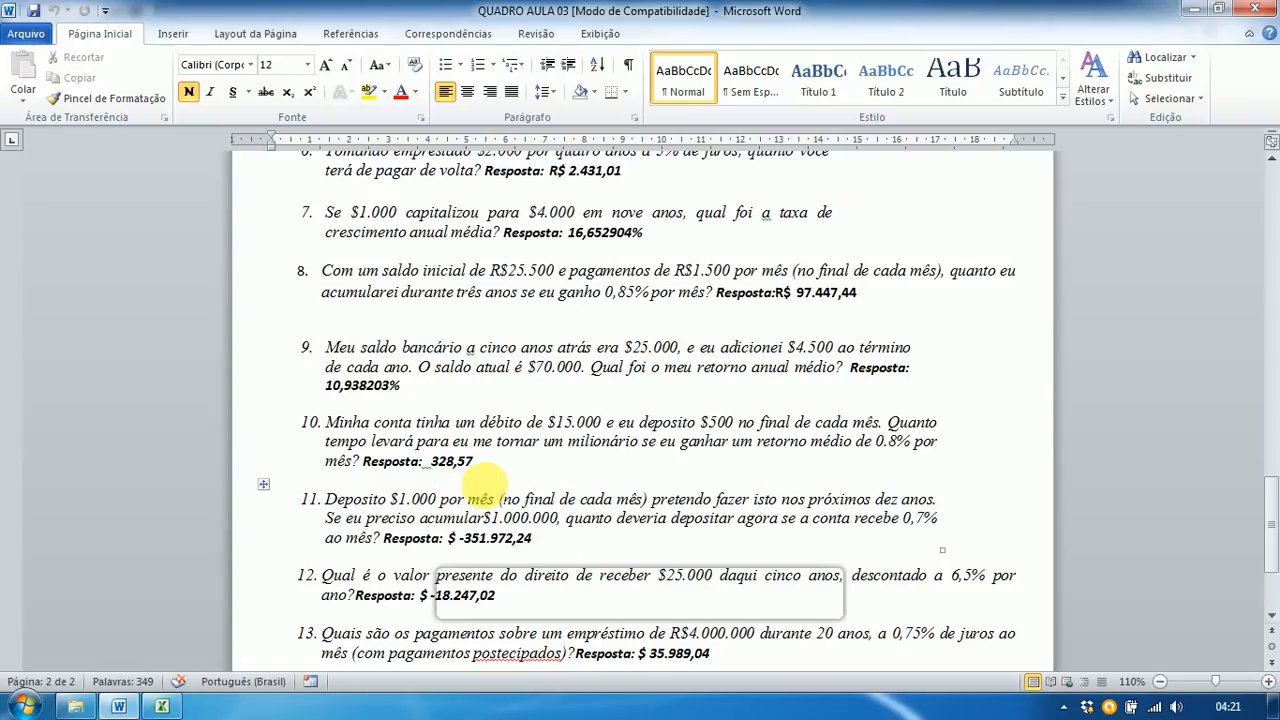
key("alt+Tab")
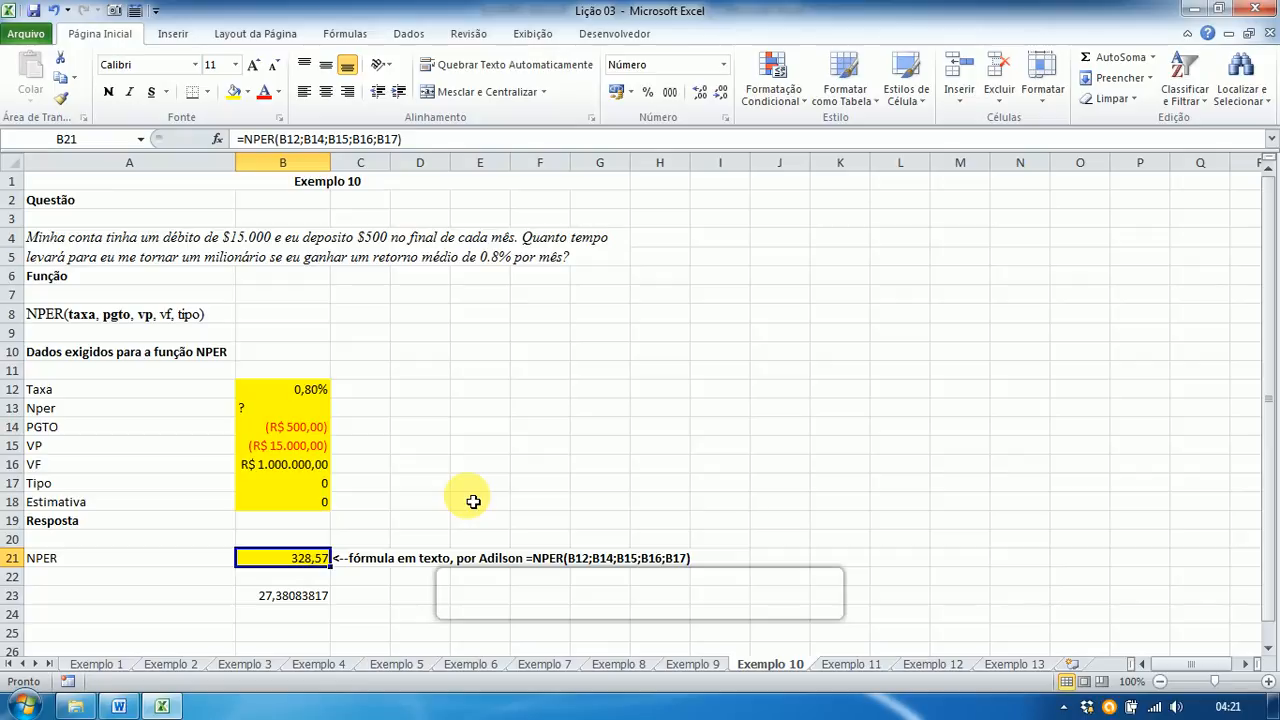
left_click(284, 605)
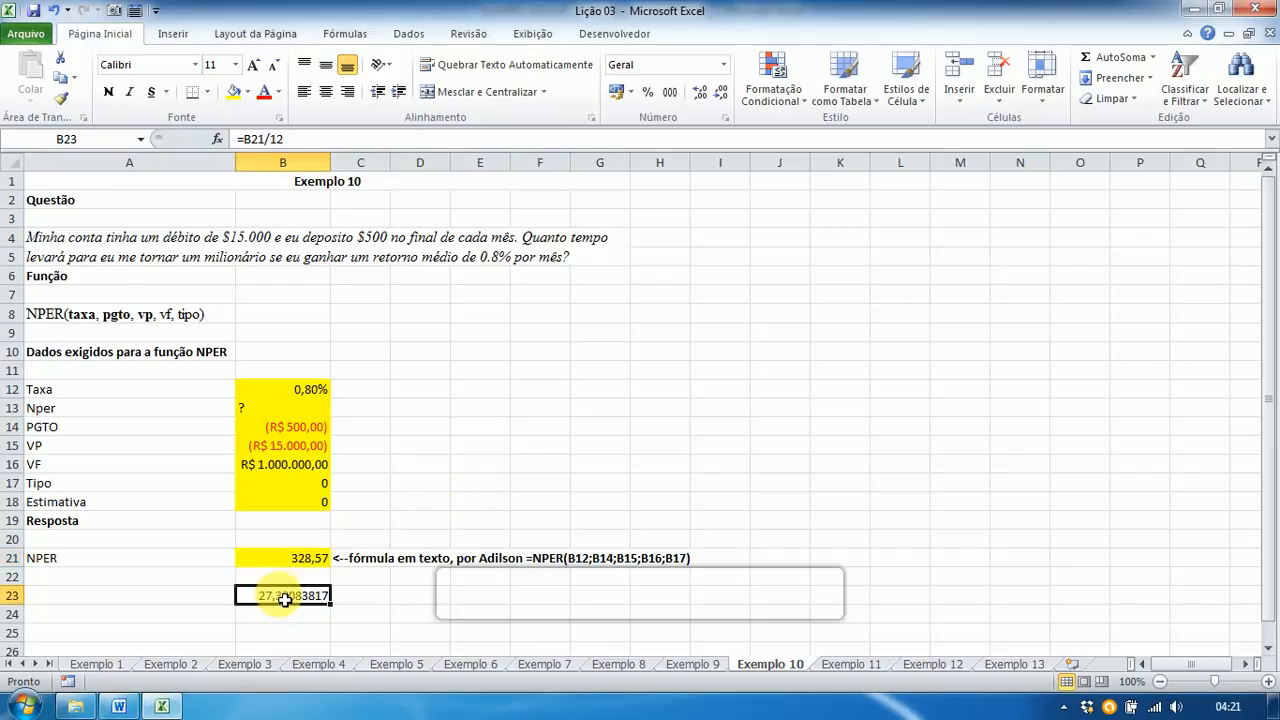
left_click(282, 566)
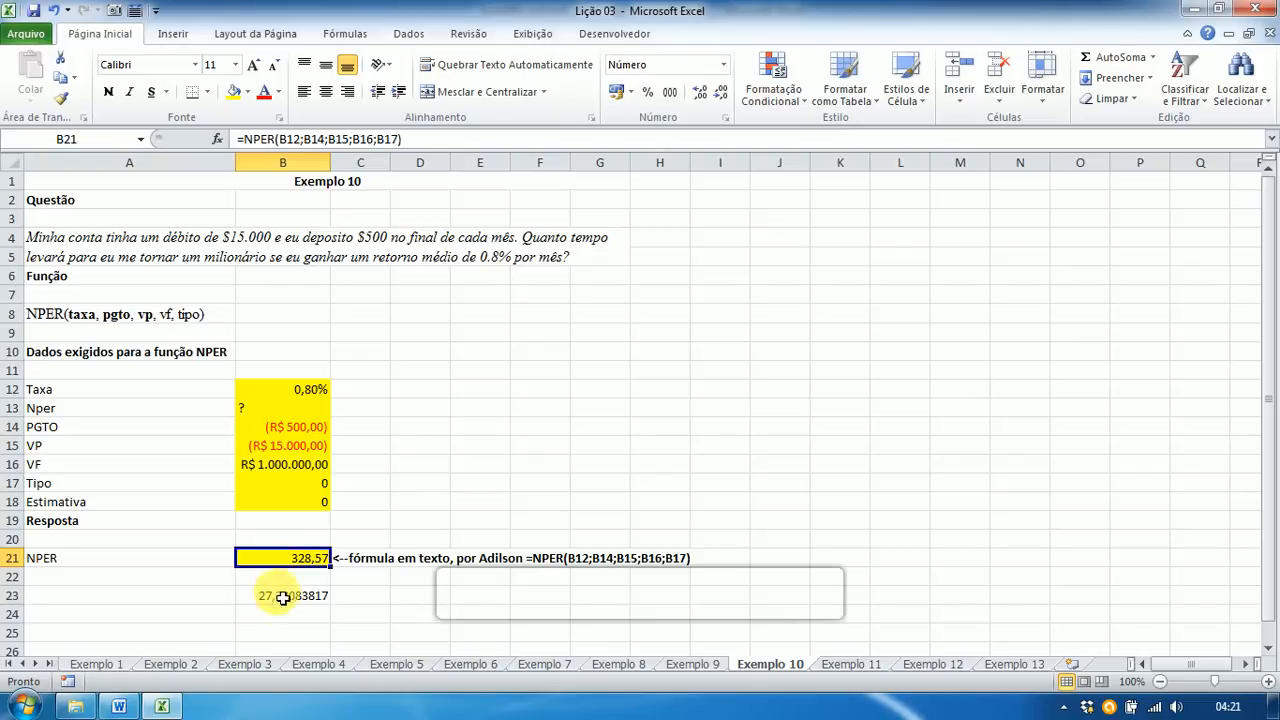
left_click(272, 595)
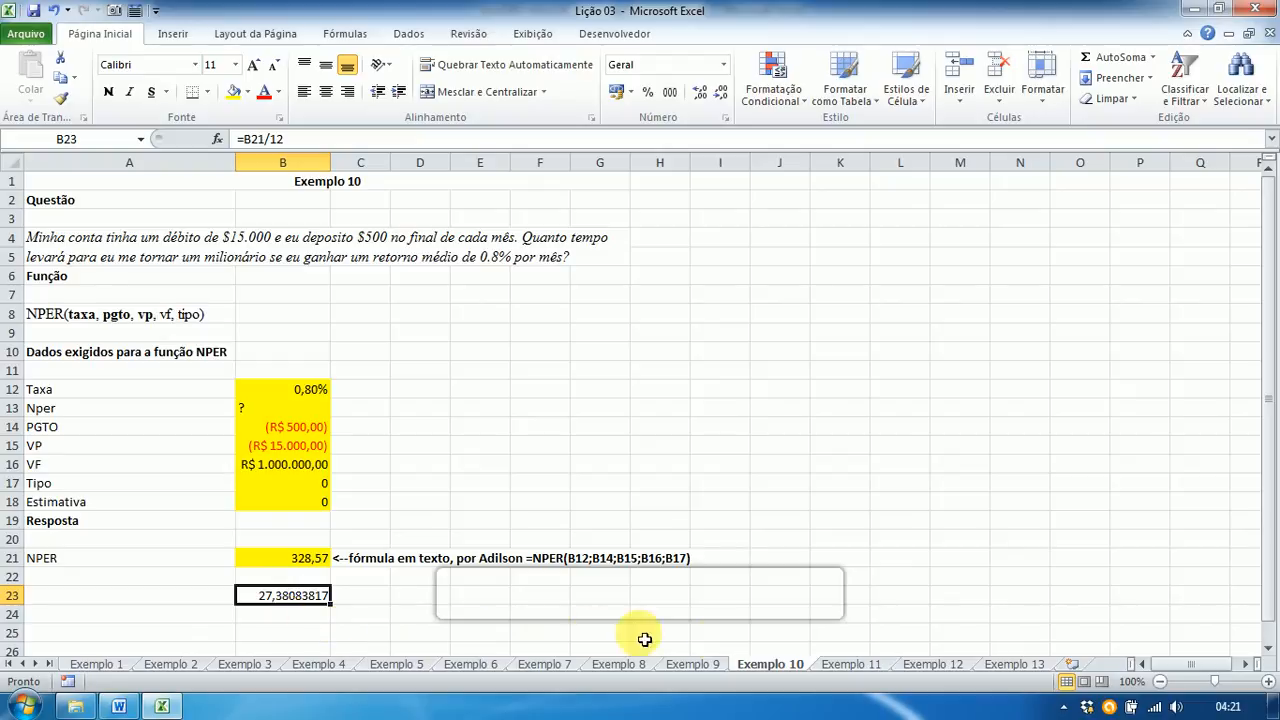
Step: Go to the Exemplo 11 sheet and select the Taxa cell B12
left_click(865, 671)
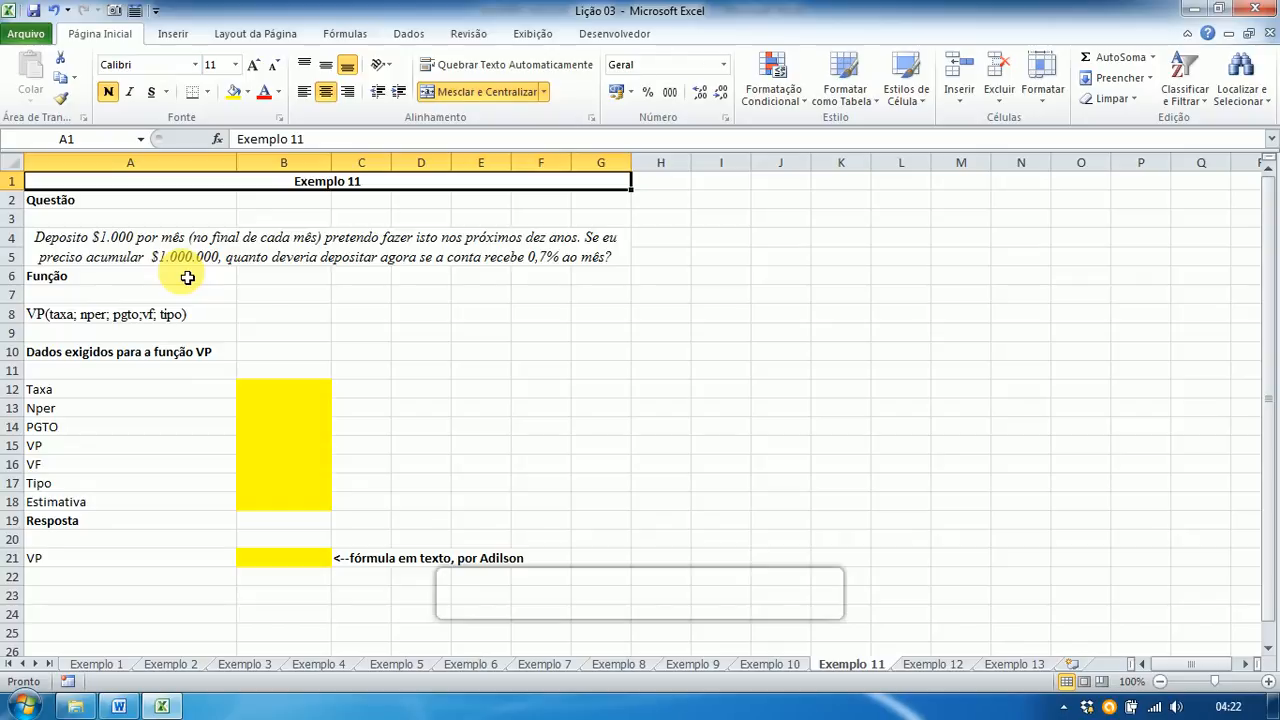
left_click(268, 389)
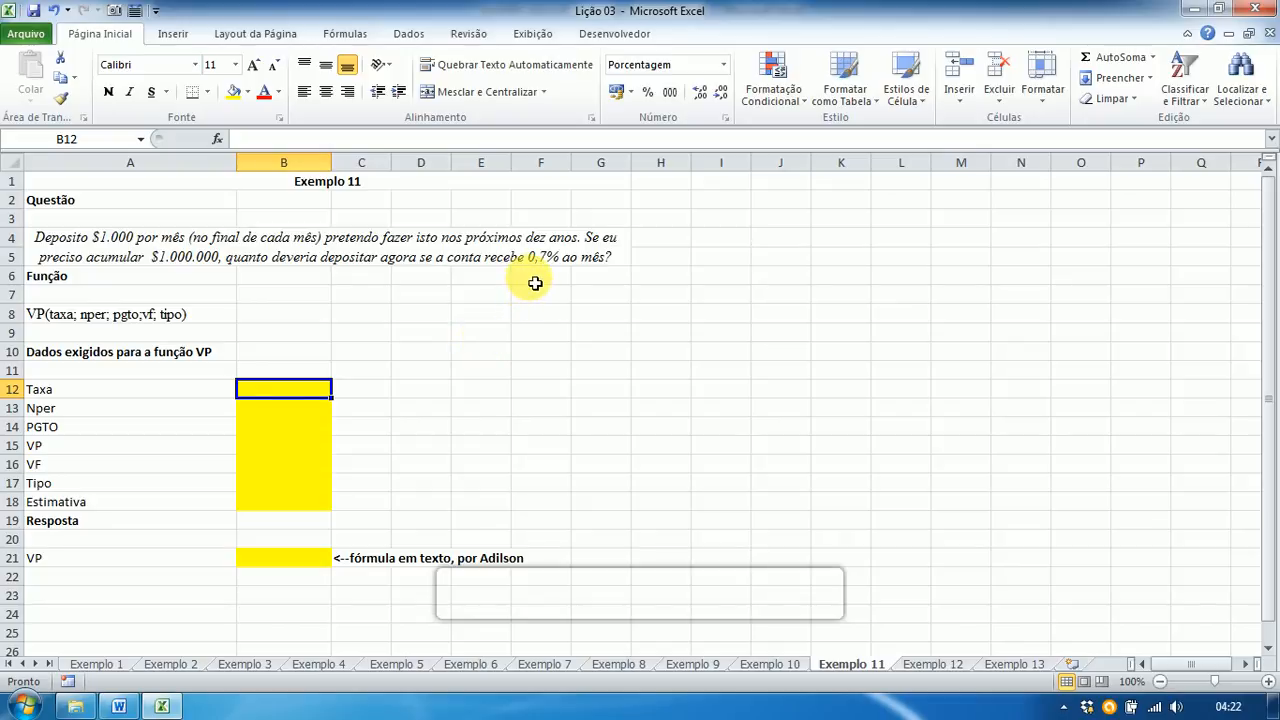
Step: Enter Taxa 0,7, Nper =10*12 (120) and PGTO -1000 in B12:B14
type("0,7")
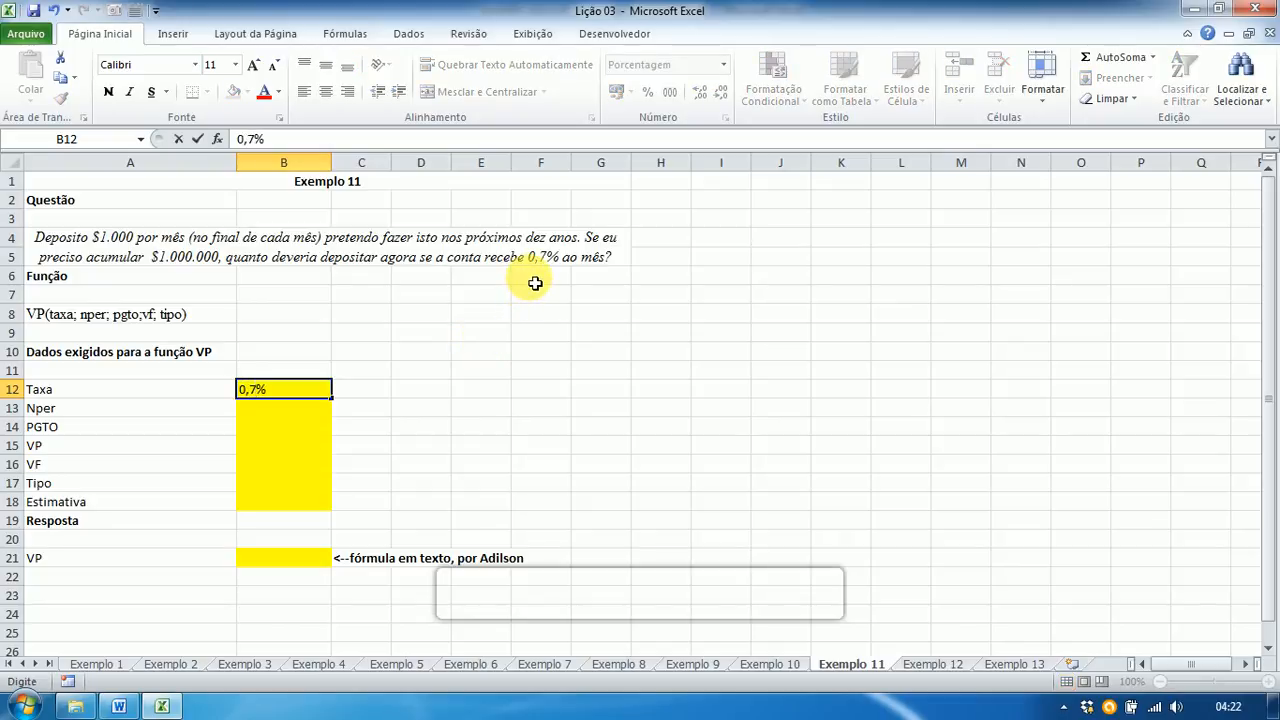
key("Return")
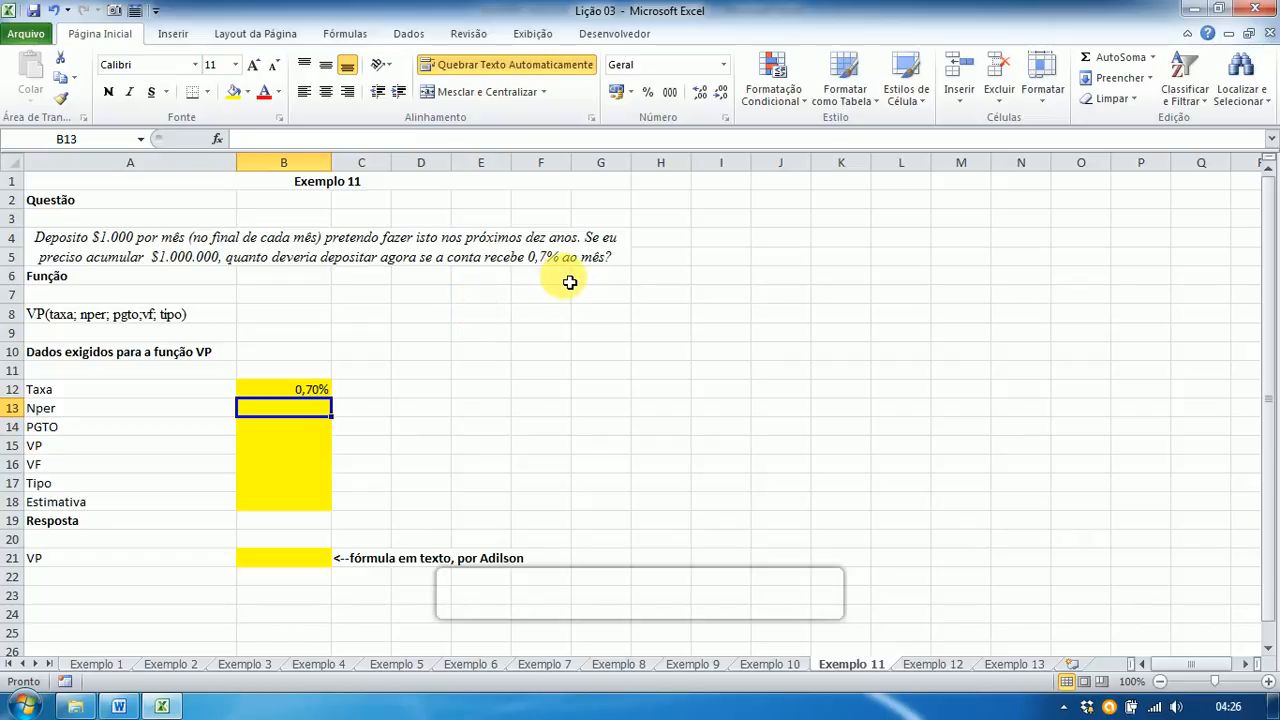
type("=")
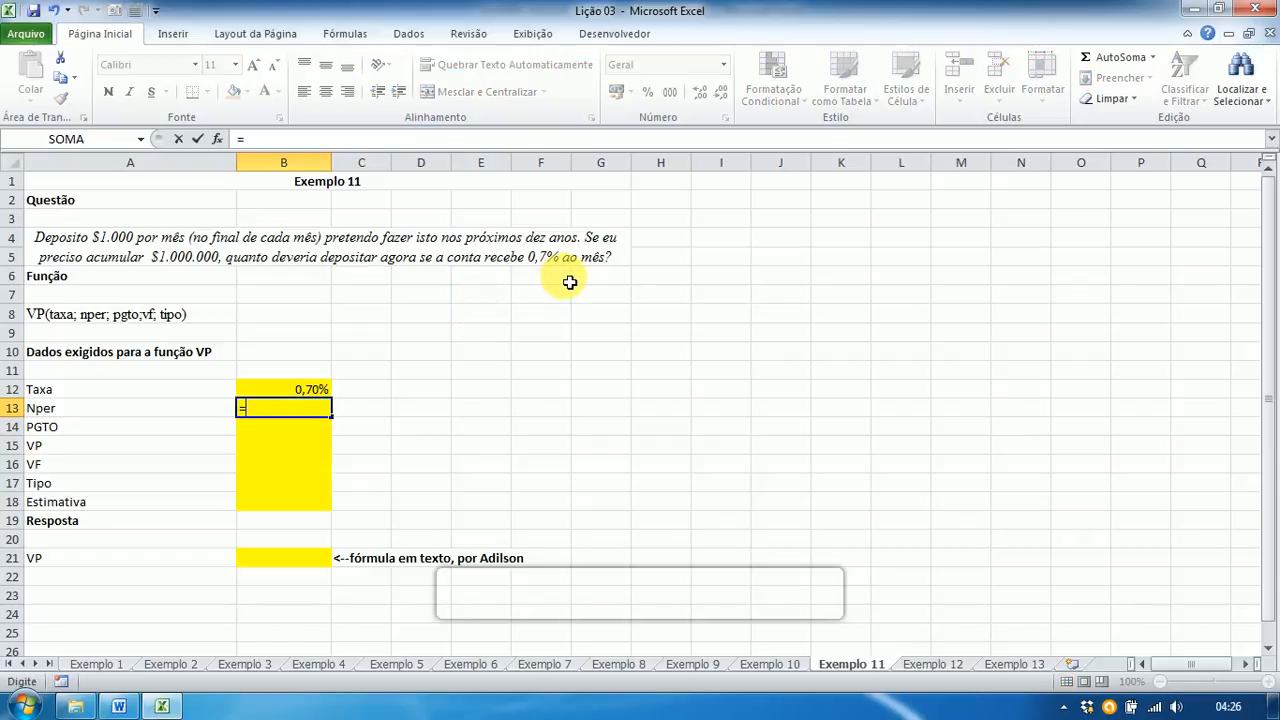
type("10*12")
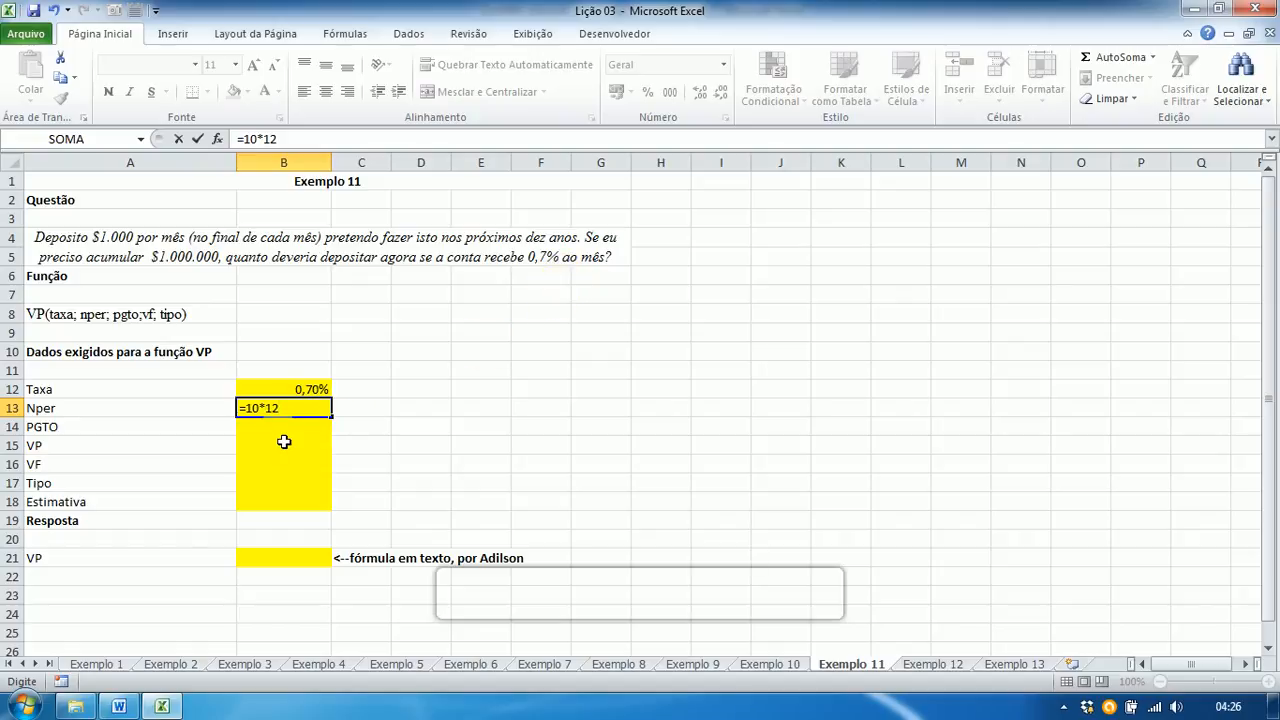
key("Return")
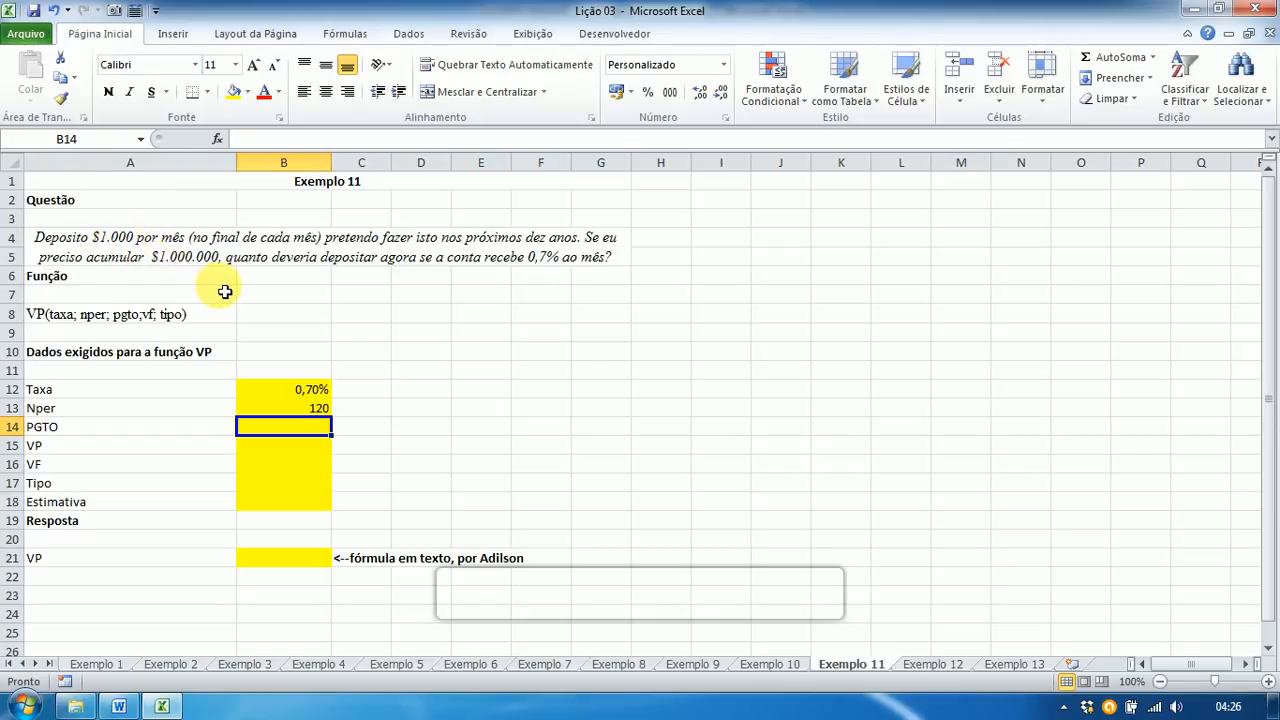
type("-10")
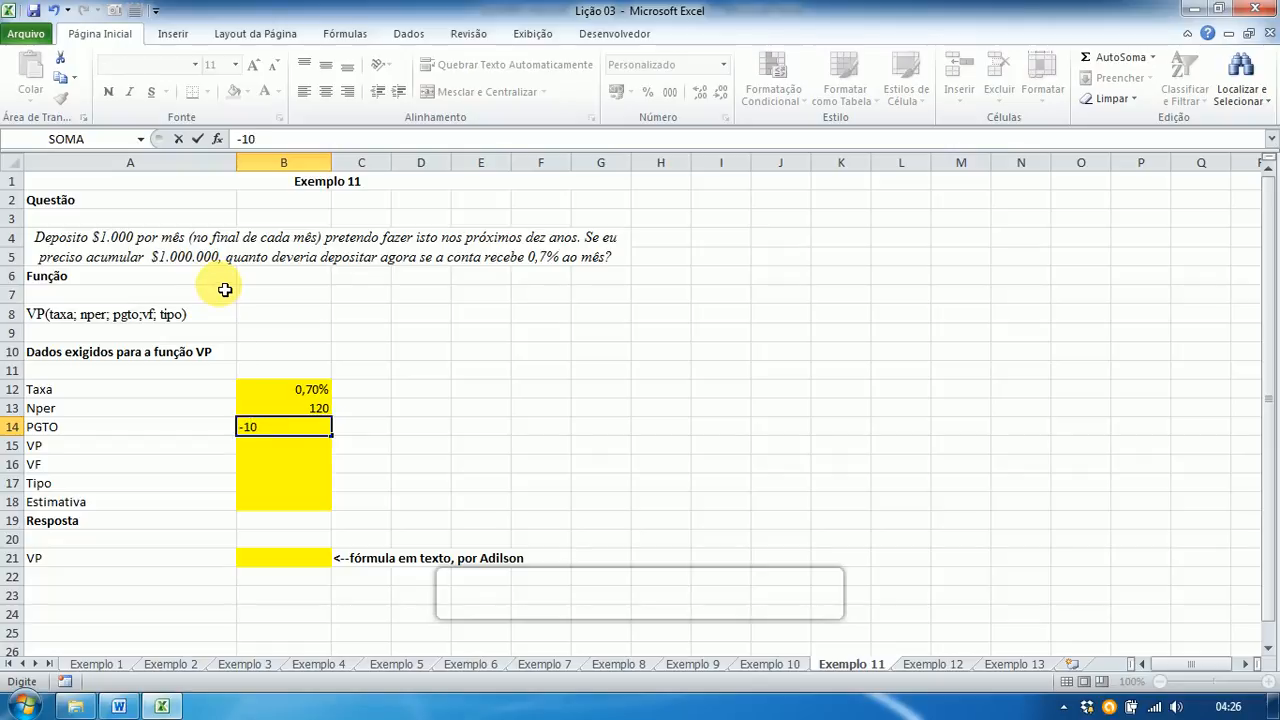
type("00")
key("Return")
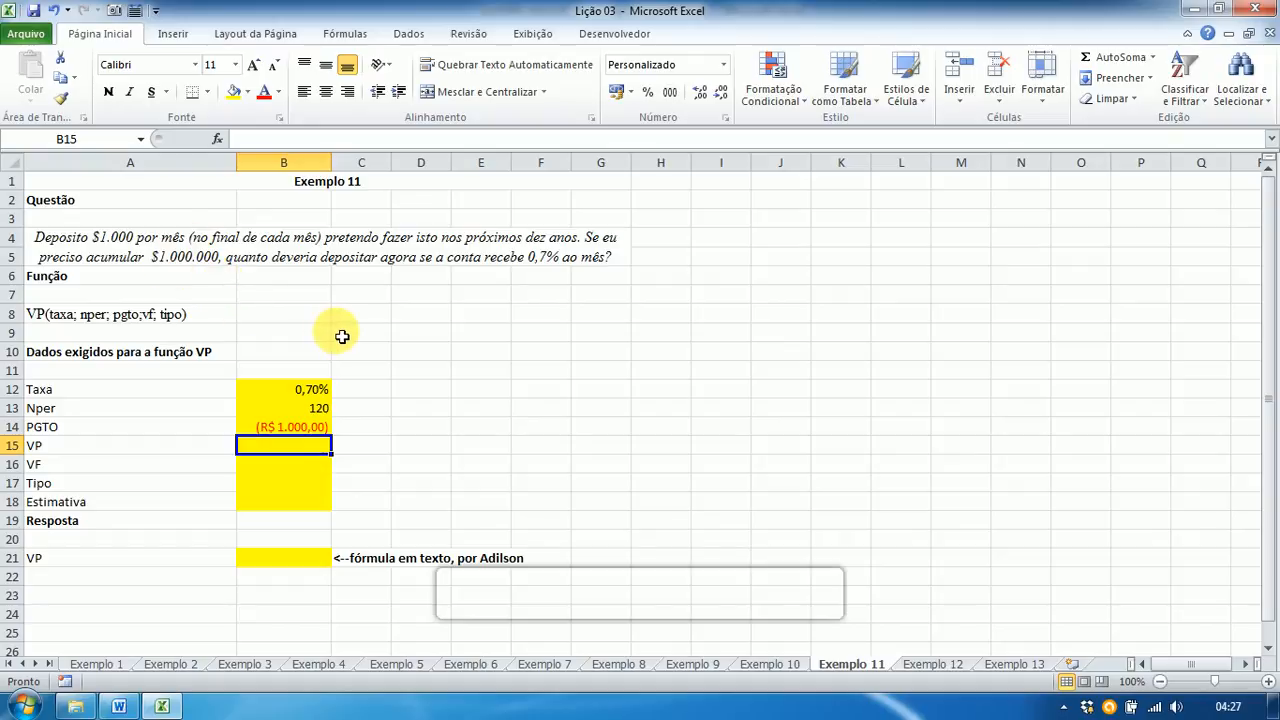
Step: Mark VP as ?, and enter VF 1000000, Tipo 0 and Estimativa 0
type("?")
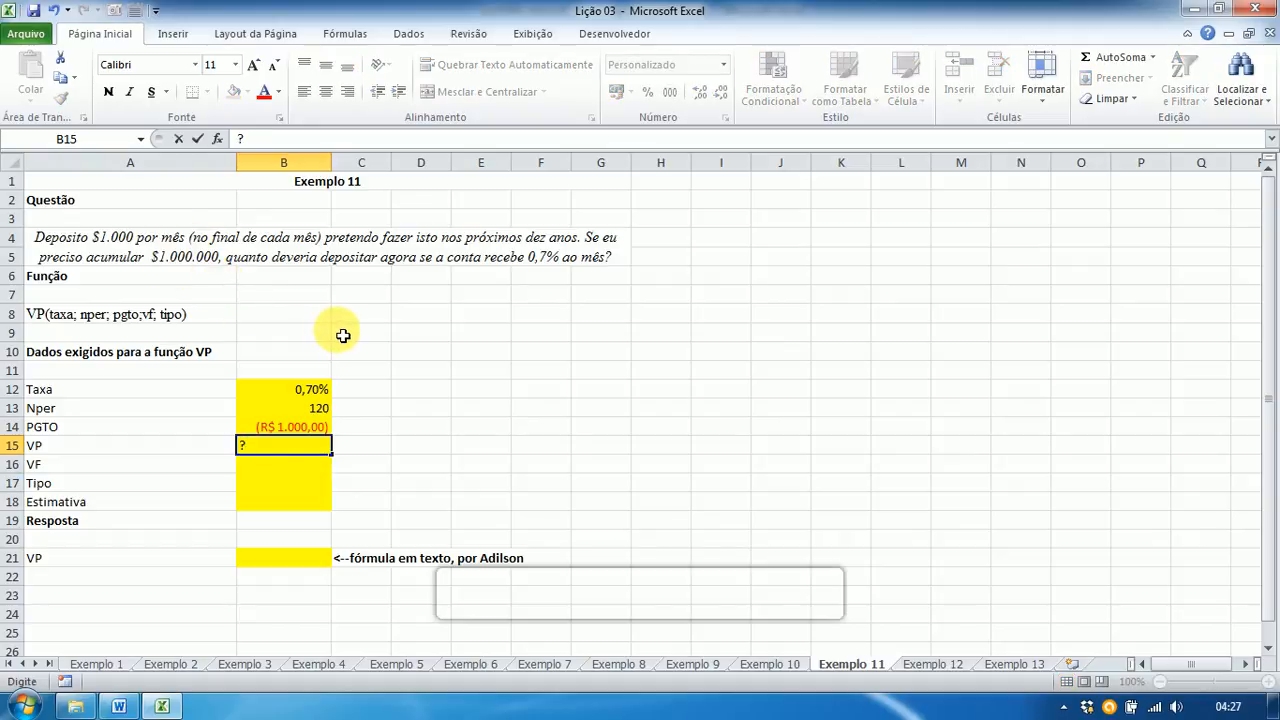
key("Return")
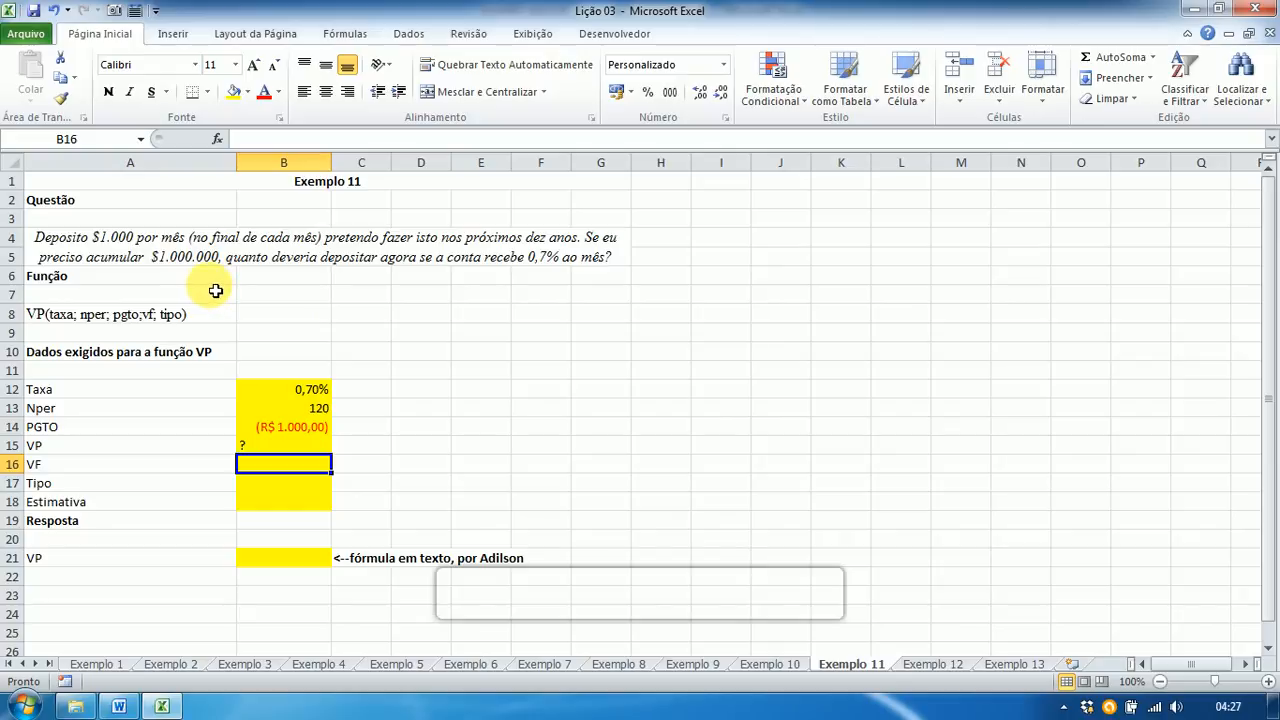
type("10")
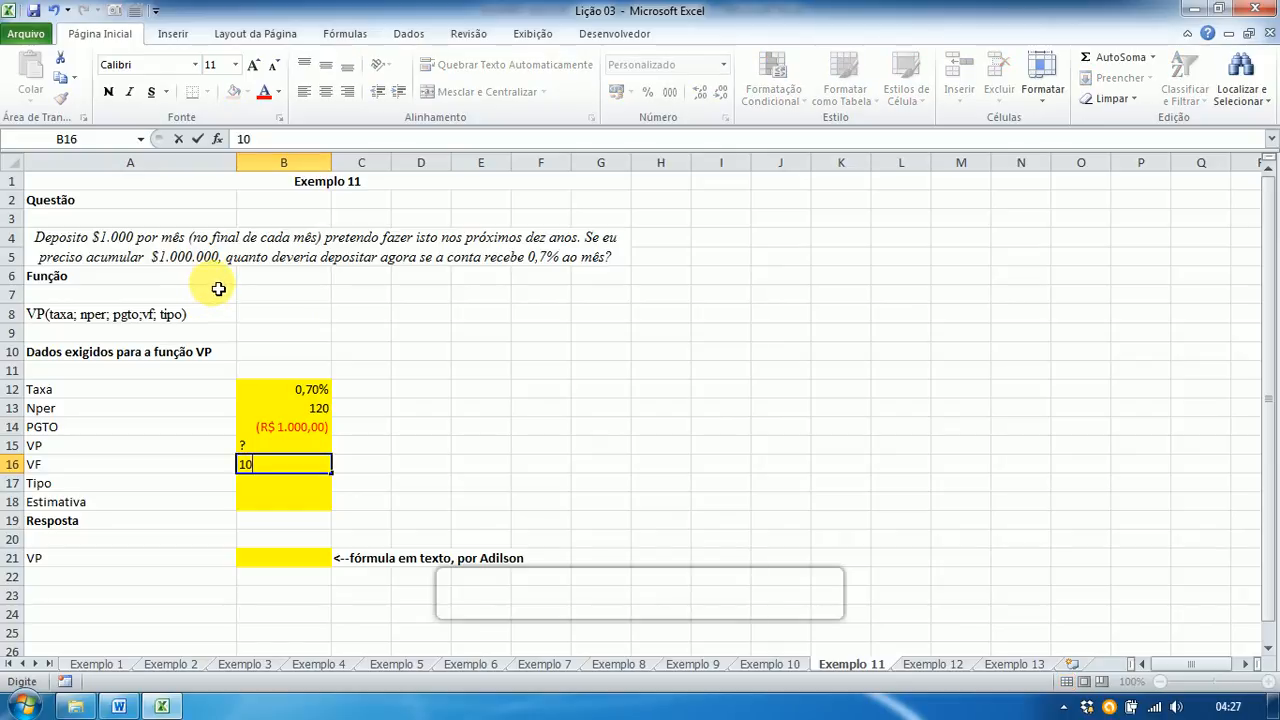
type("00000")
key("Return")
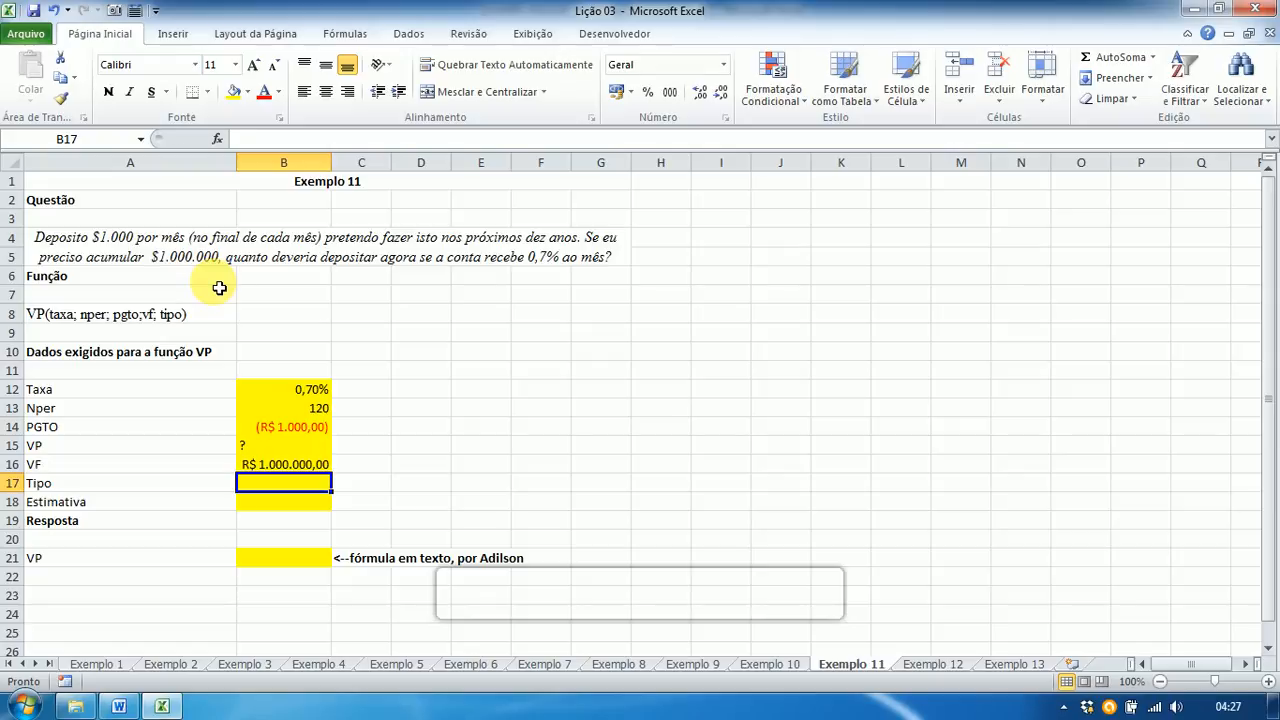
type("0")
key("Return")
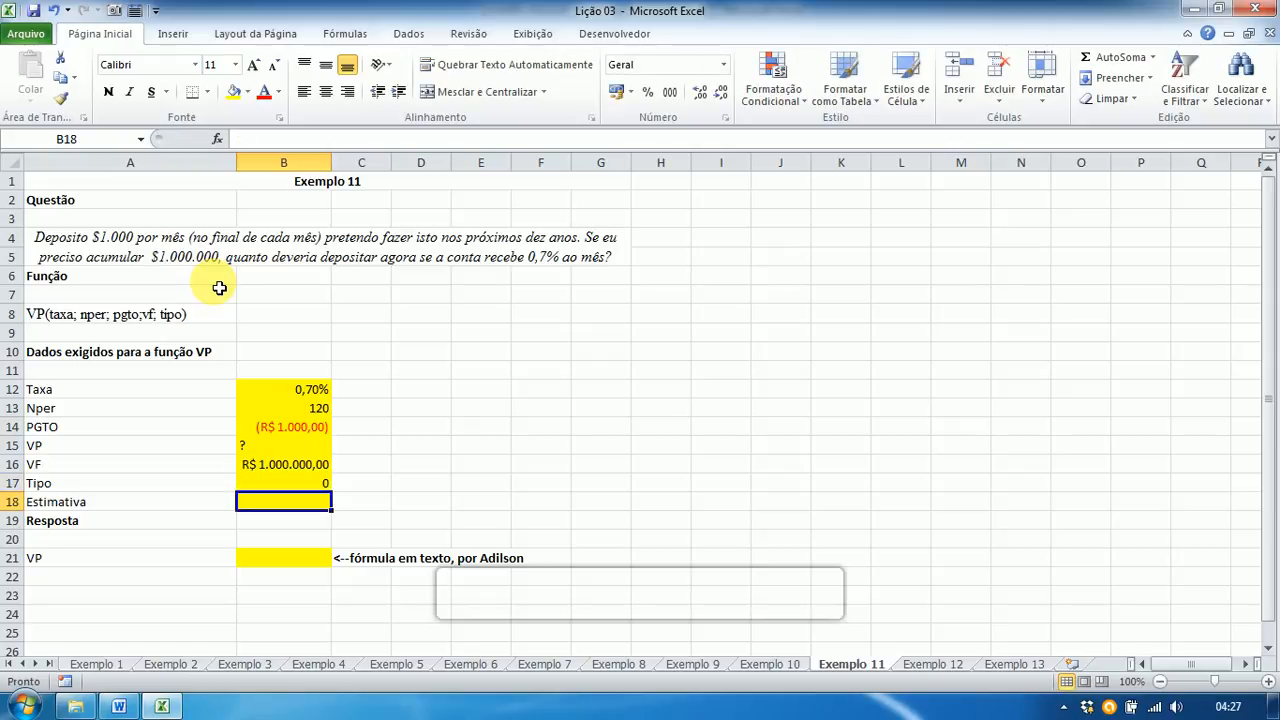
type("0")
key("Return")
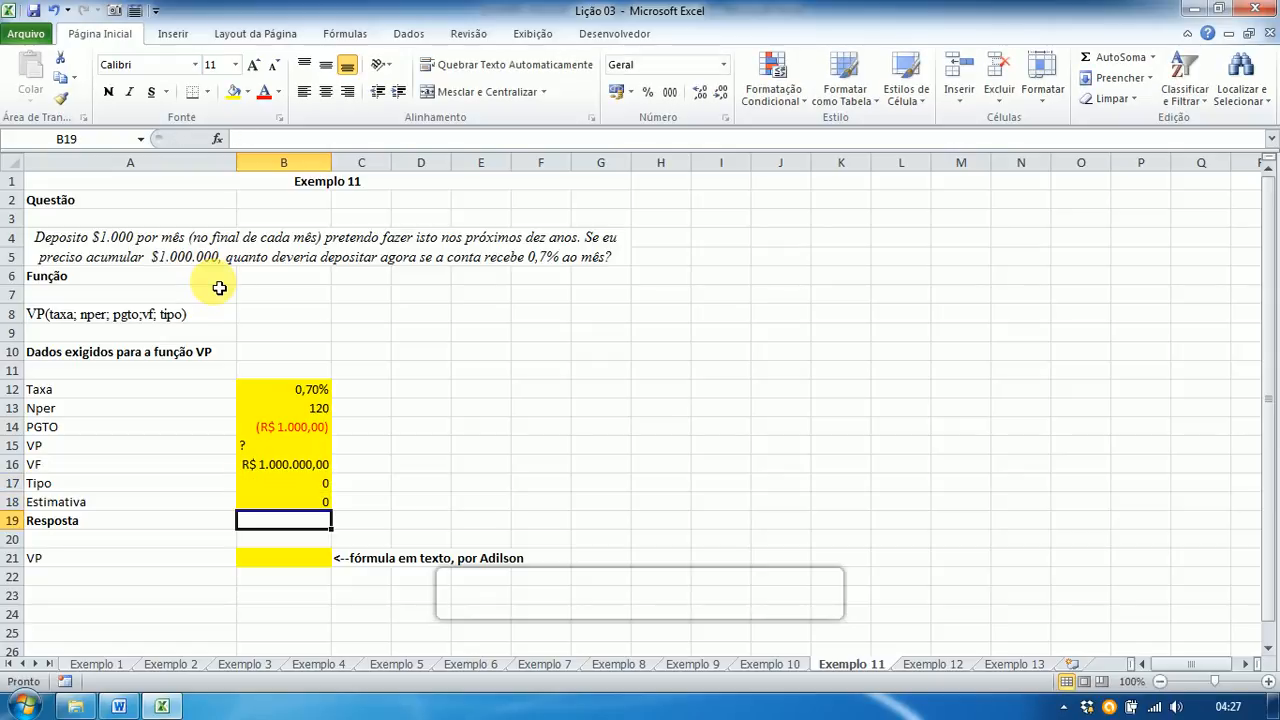
left_click(275, 562)
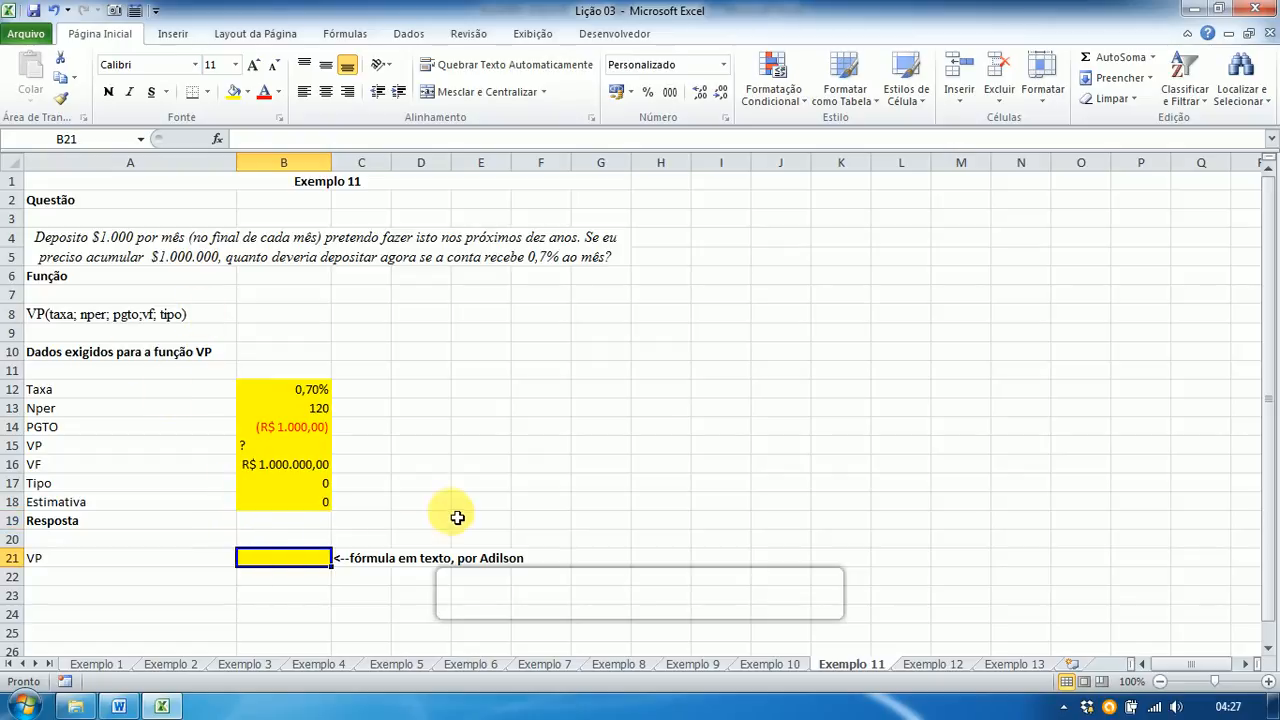
Step: Enter =VP(B12;B13;B14;B16;B17) in B21, returning (R$ 351.972,24)
type("=")
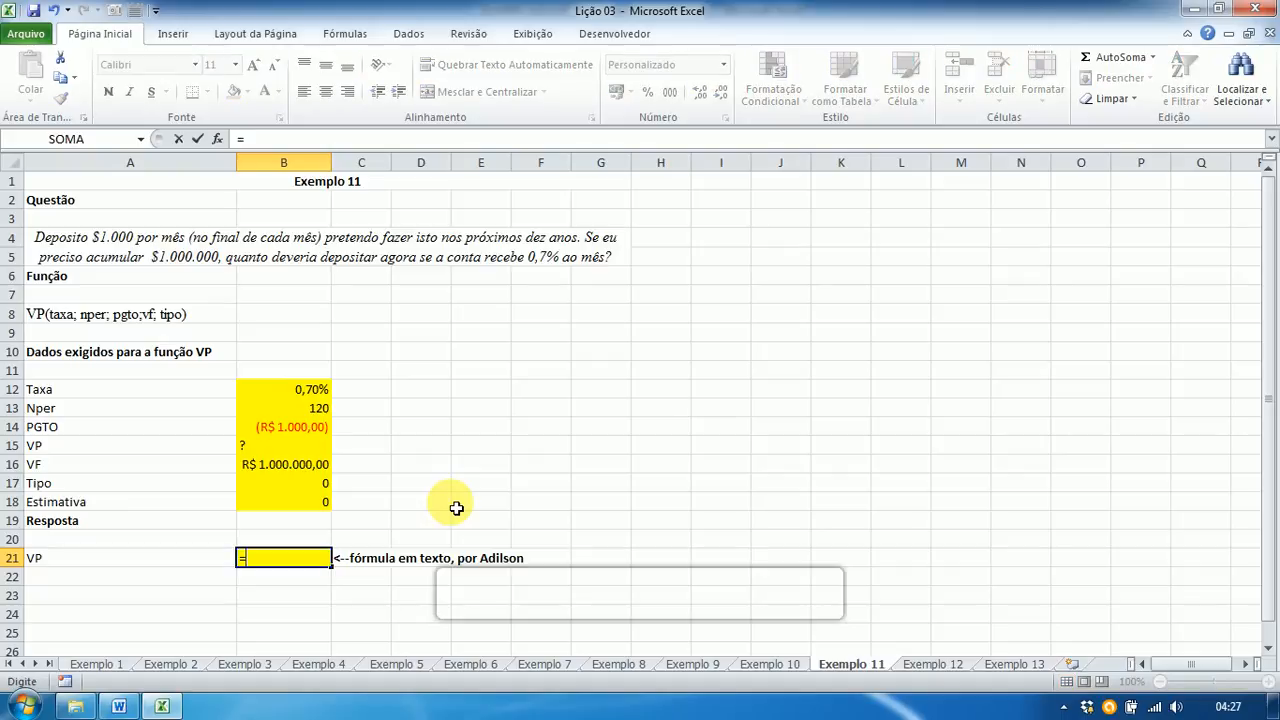
type("vp")
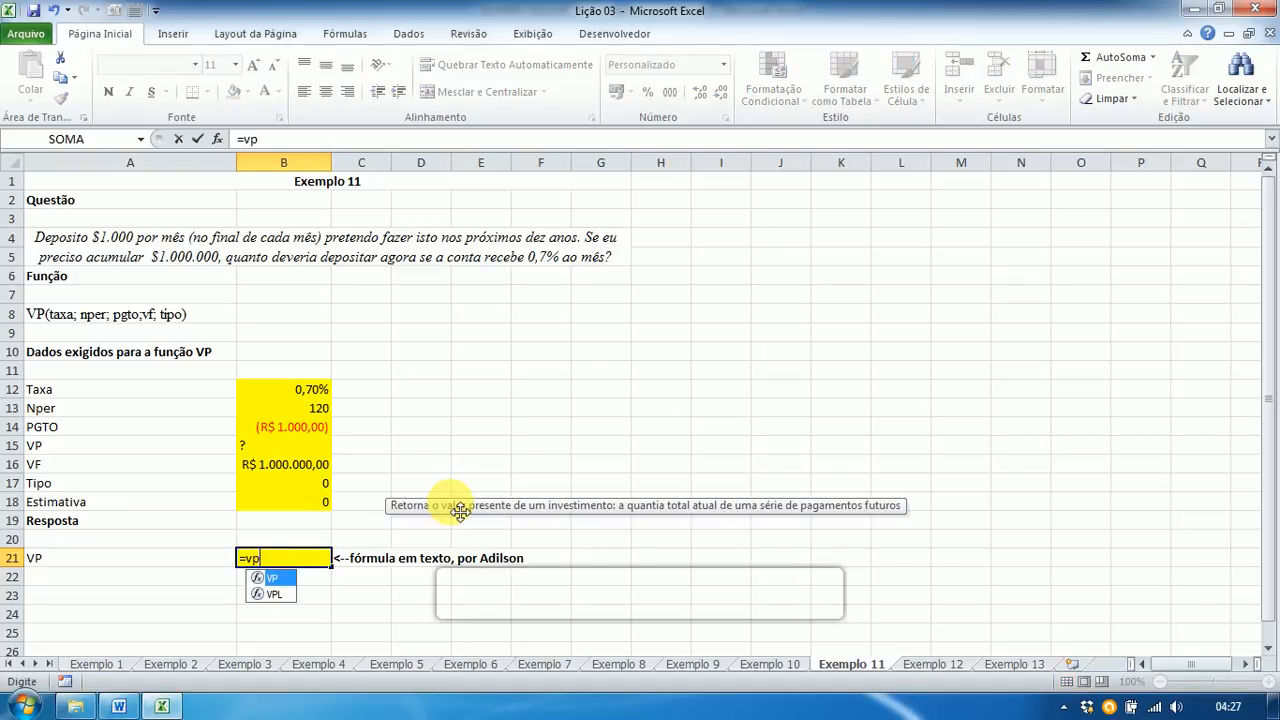
type("(")
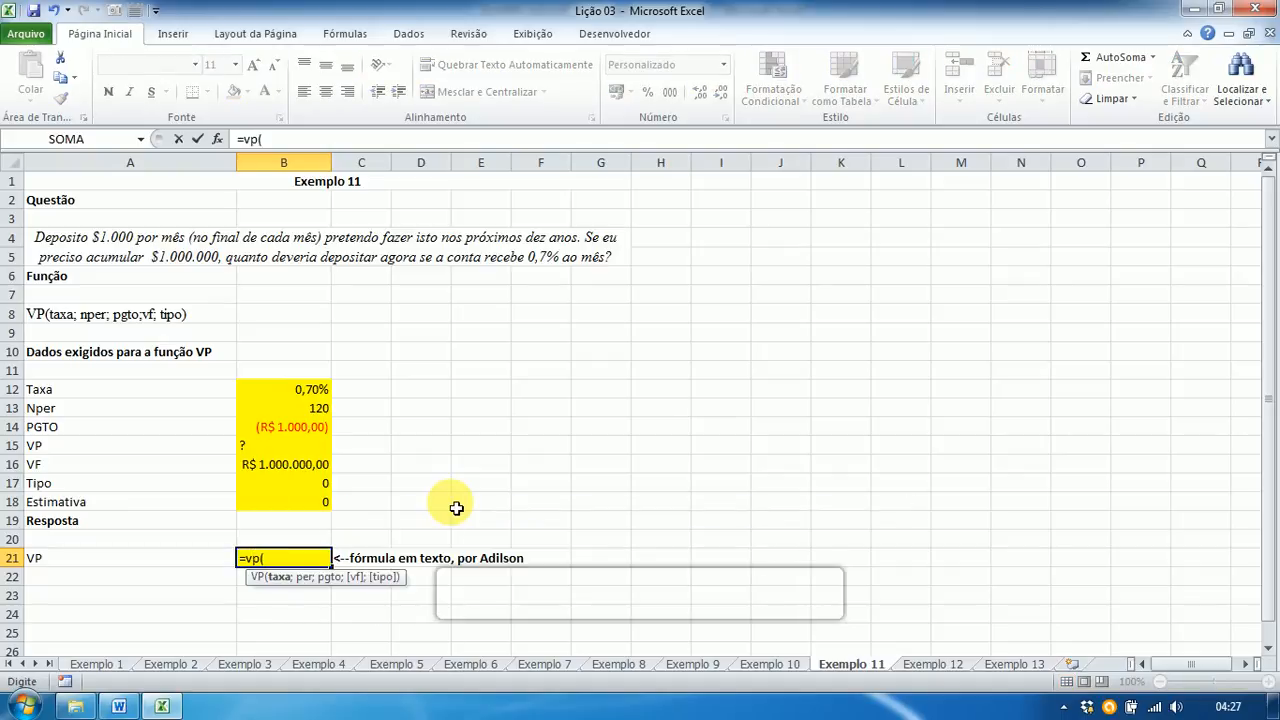
left_click(298, 394)
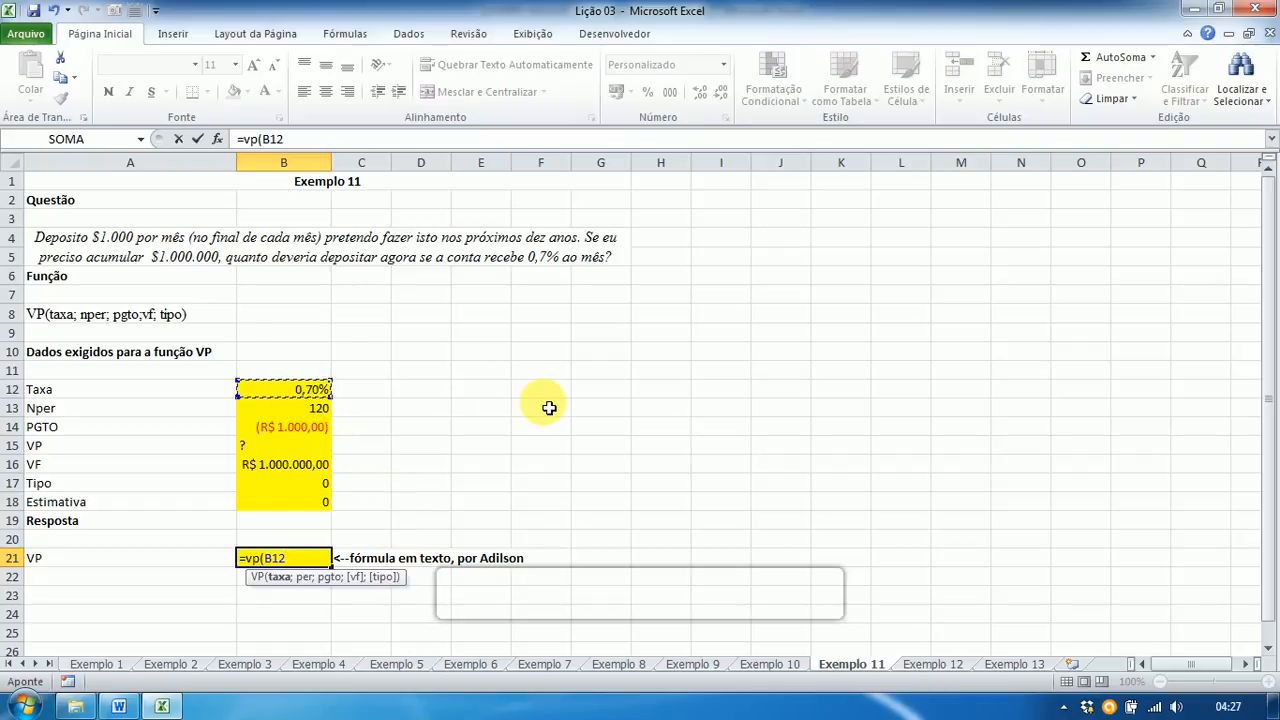
type(";")
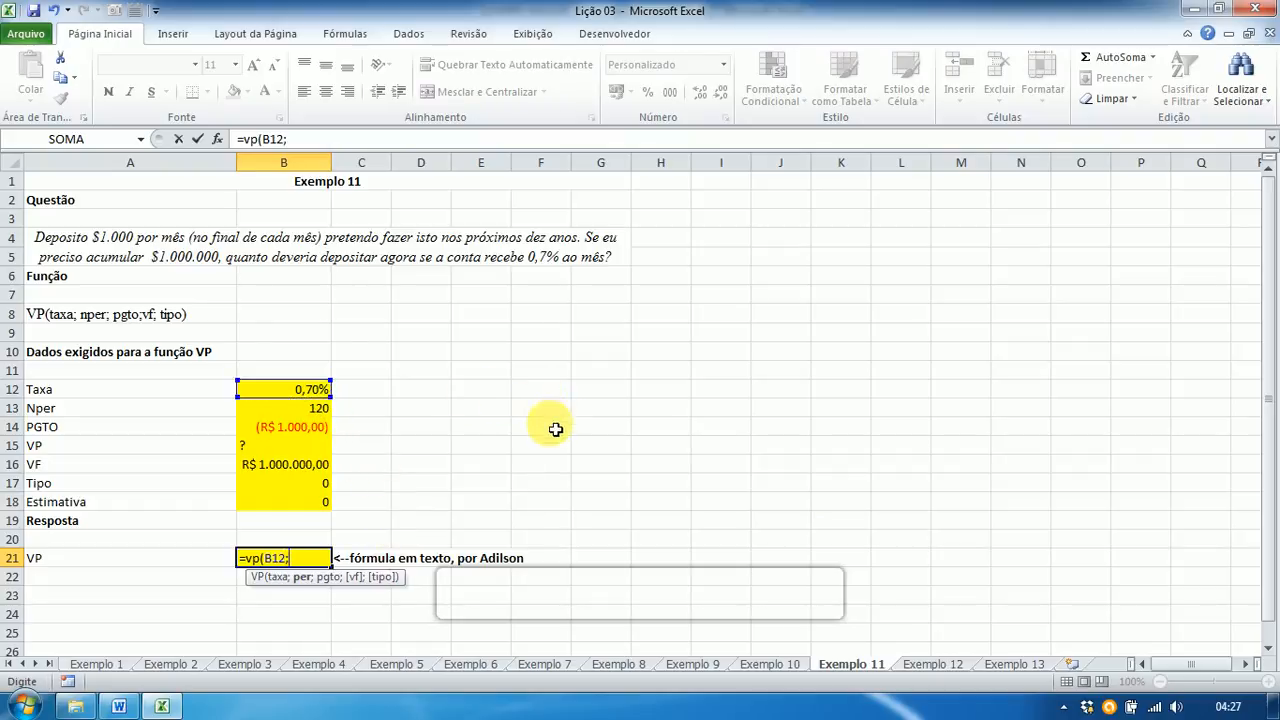
left_click(322, 411)
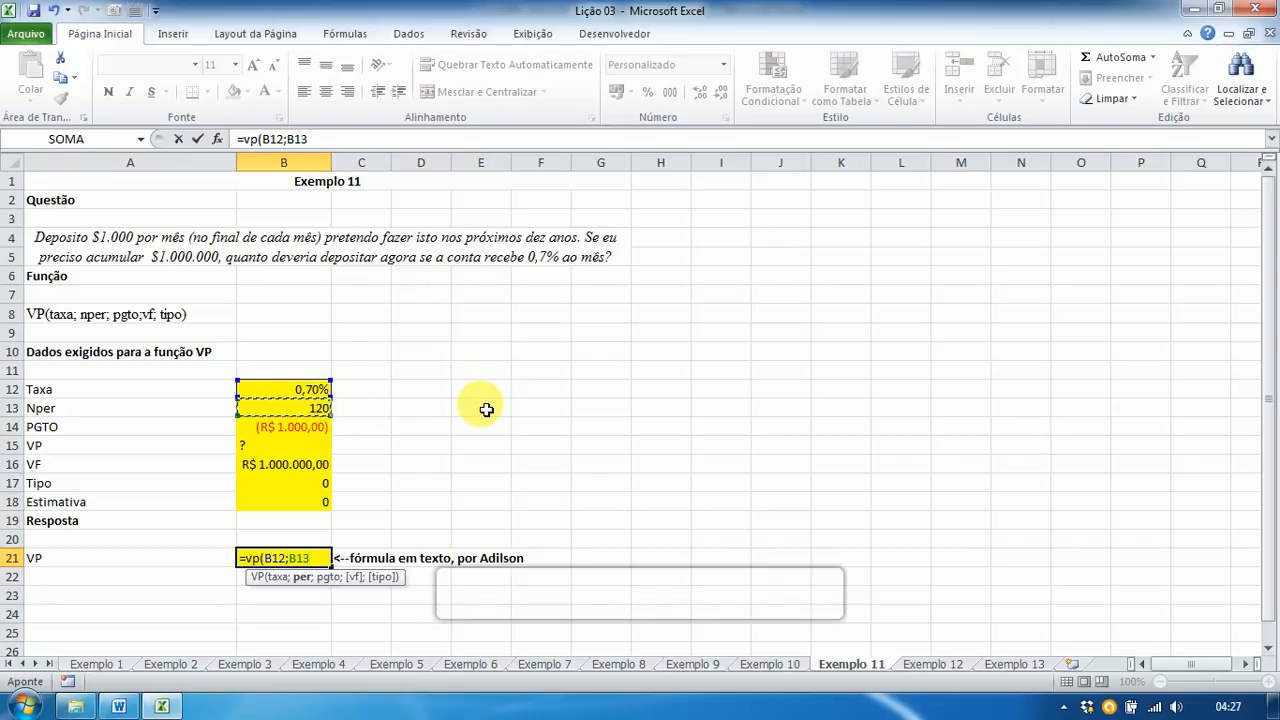
type(";")
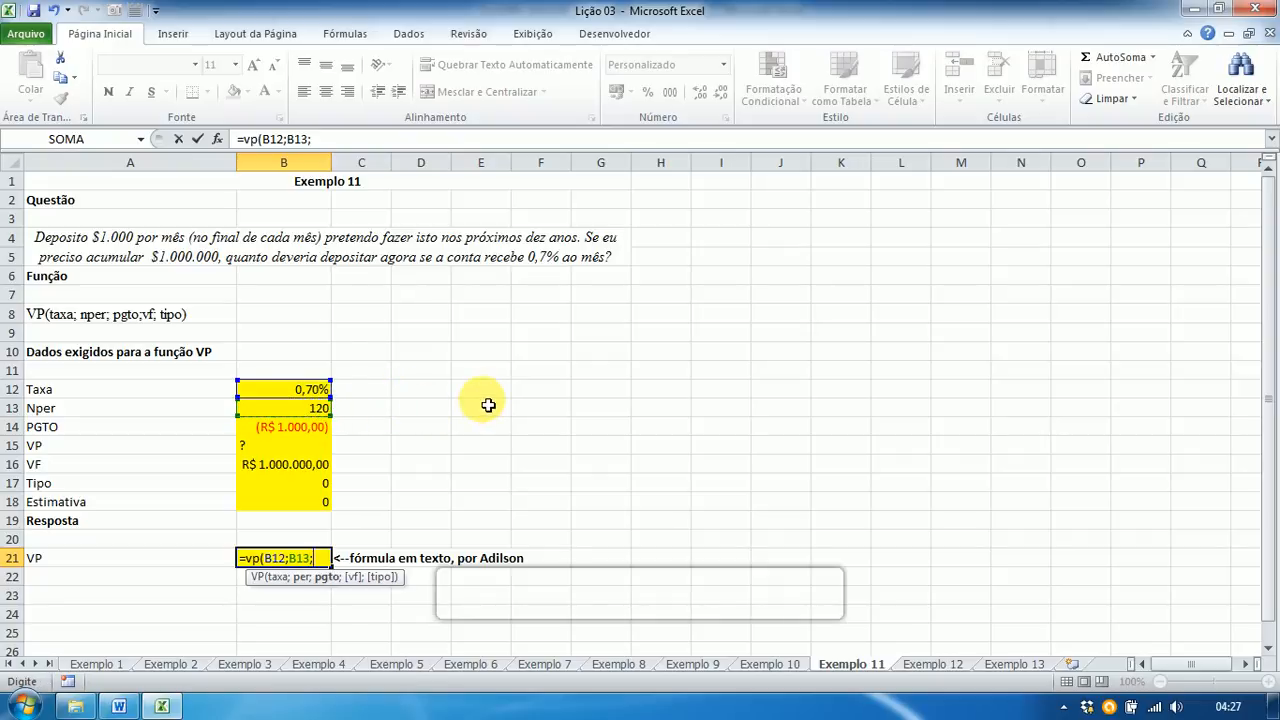
left_click(290, 437)
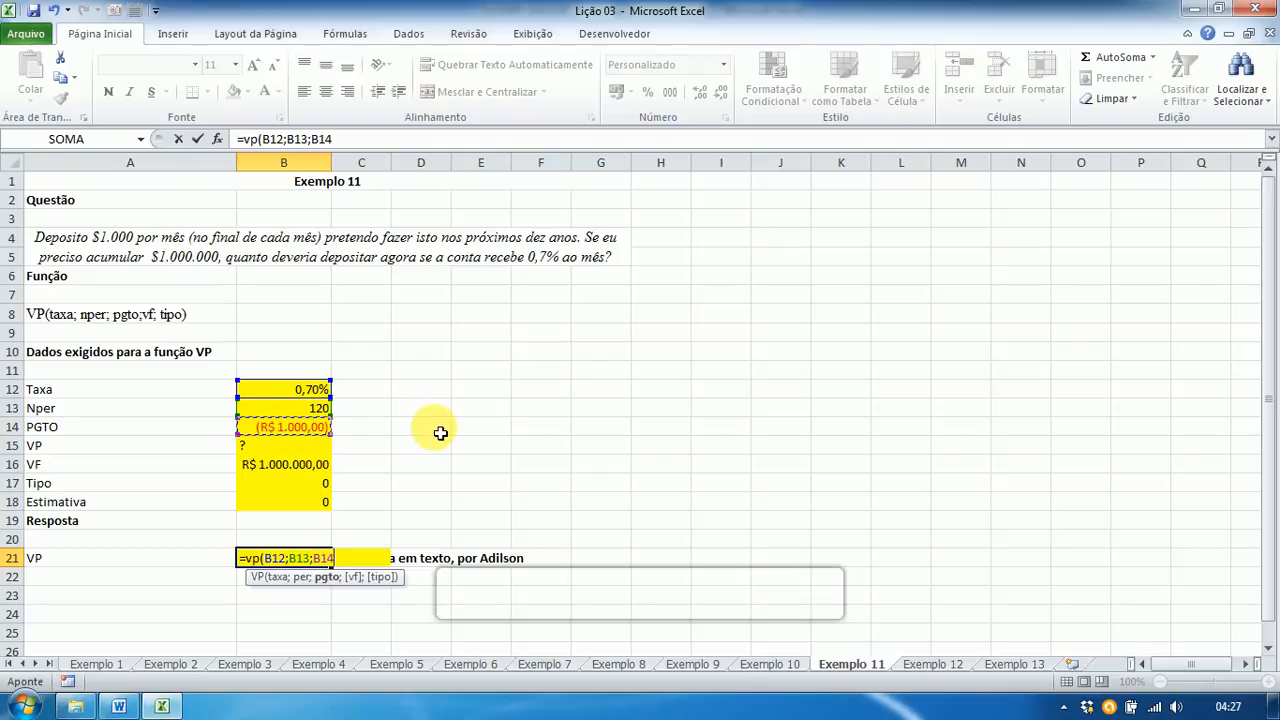
type(";")
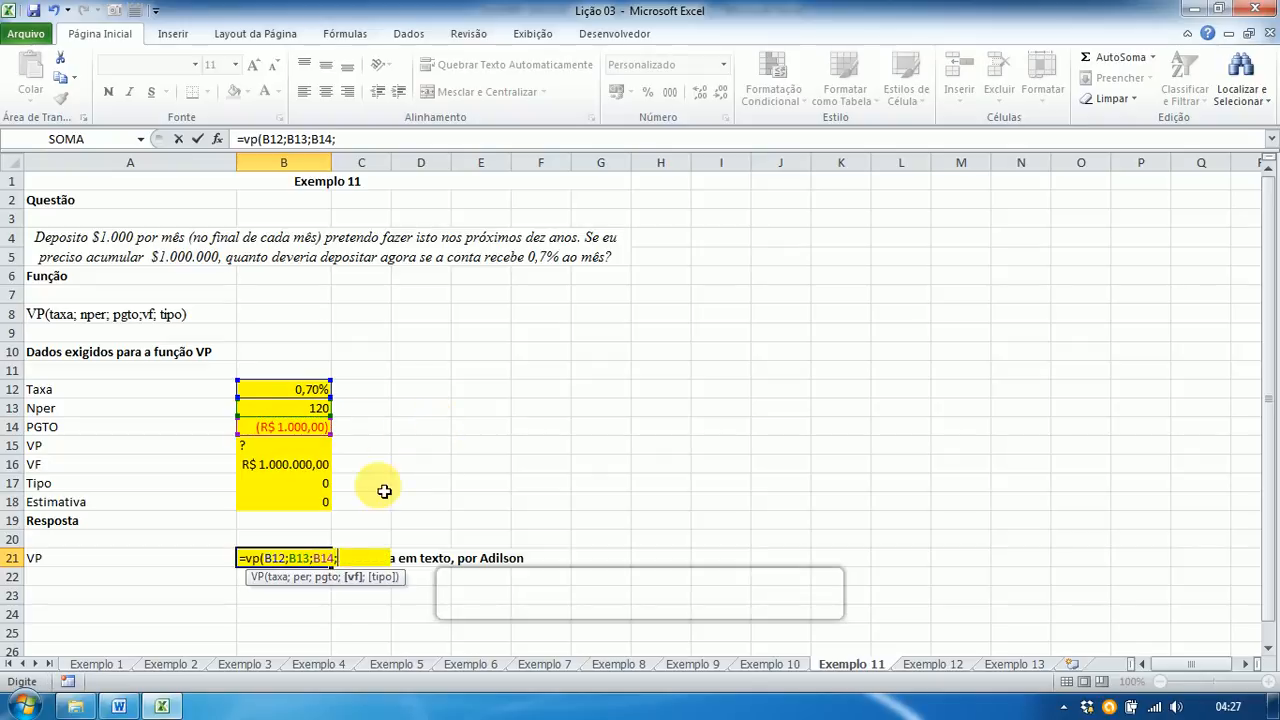
left_click(318, 466)
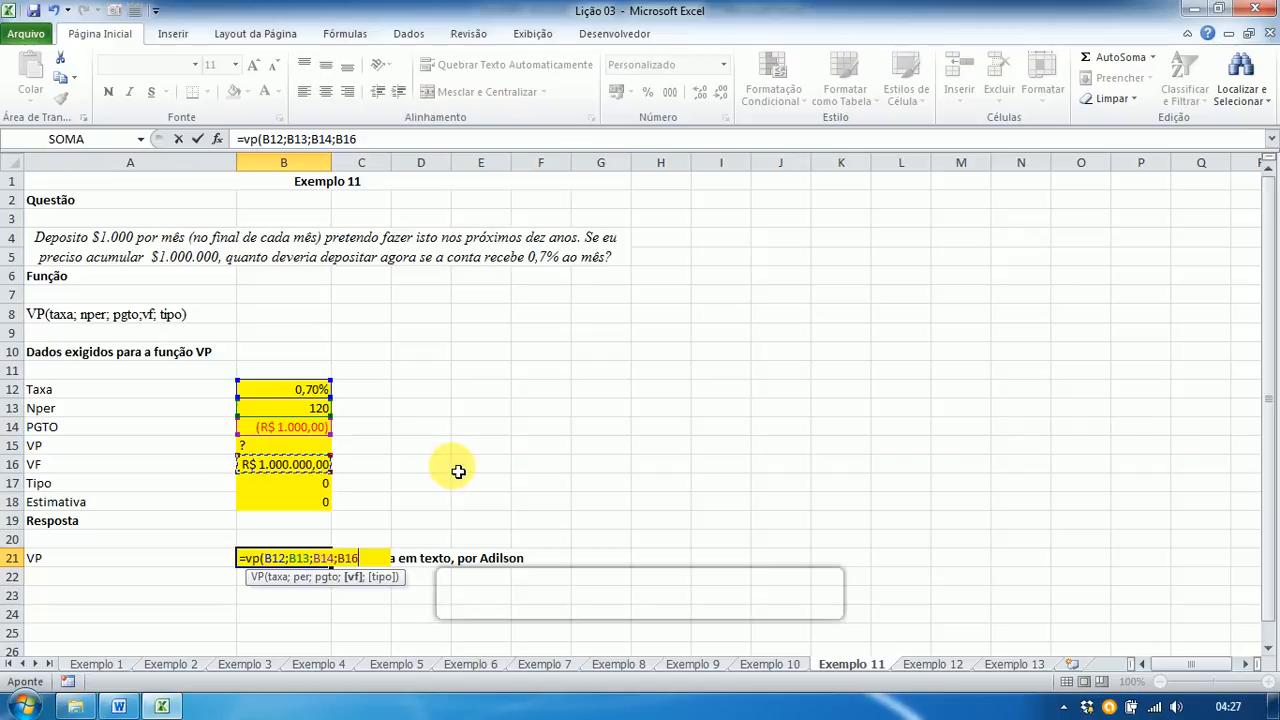
type(";")
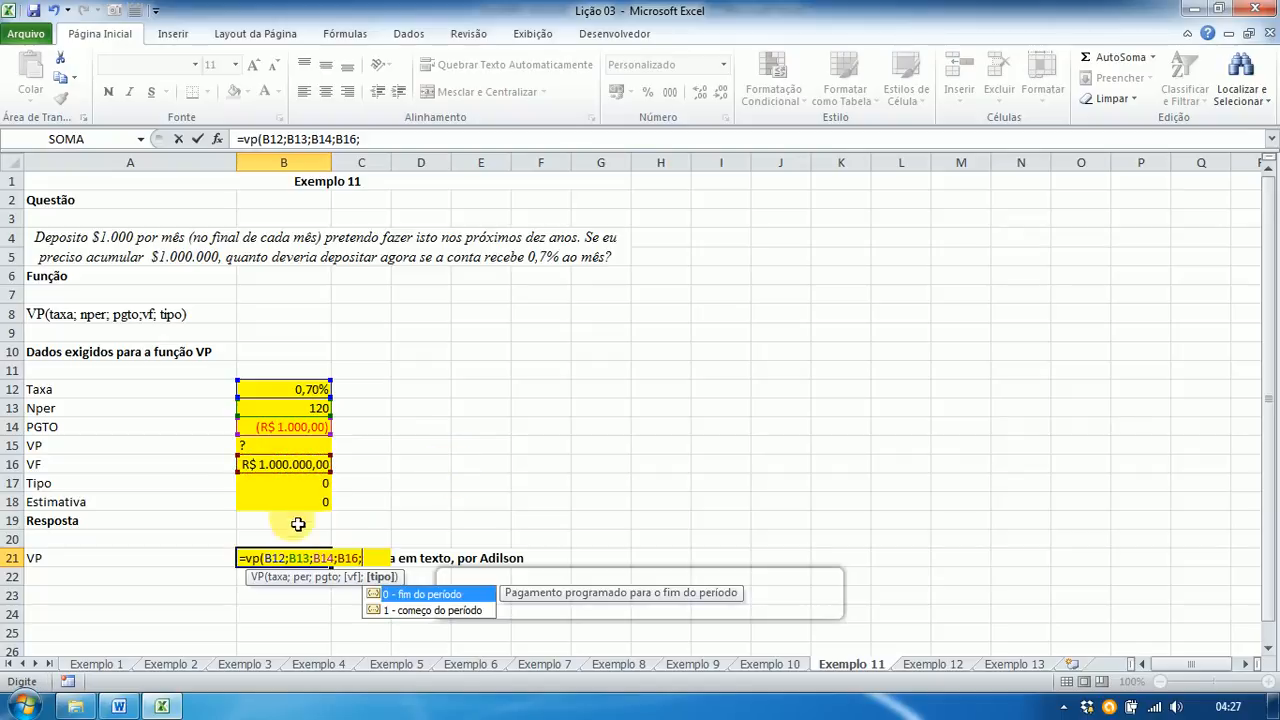
left_click(296, 485)
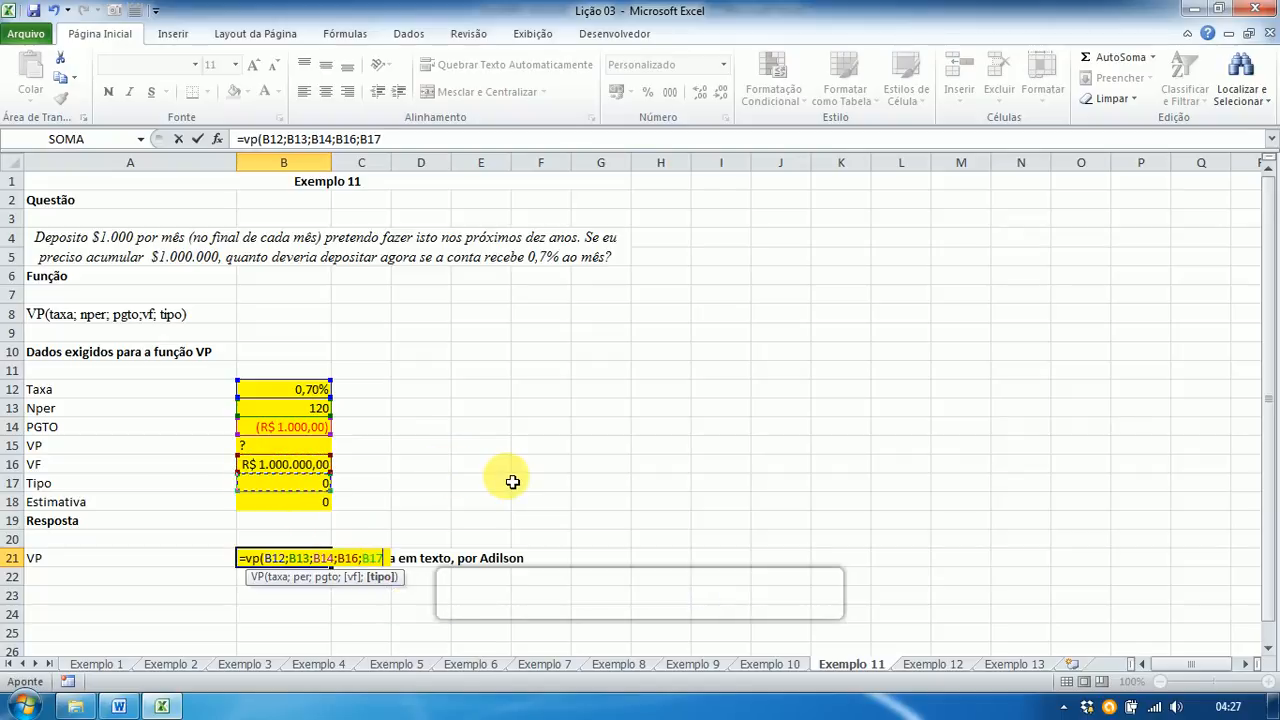
type(")")
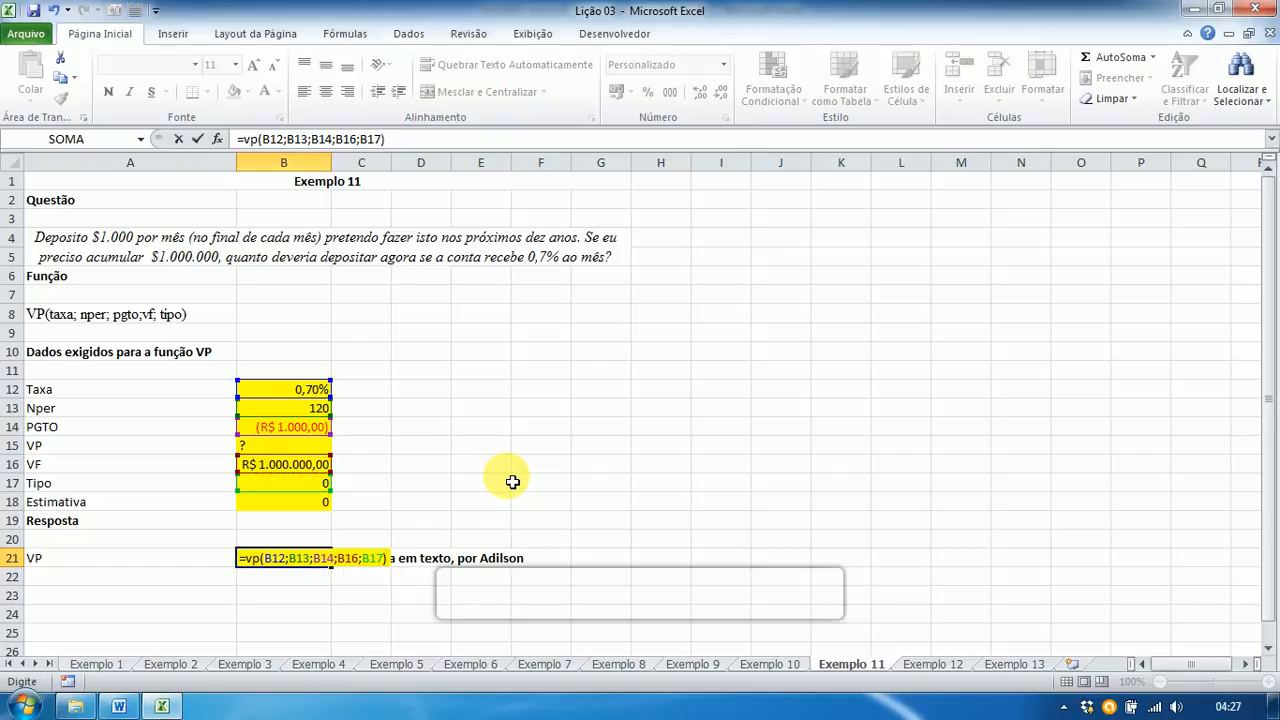
key("Return")
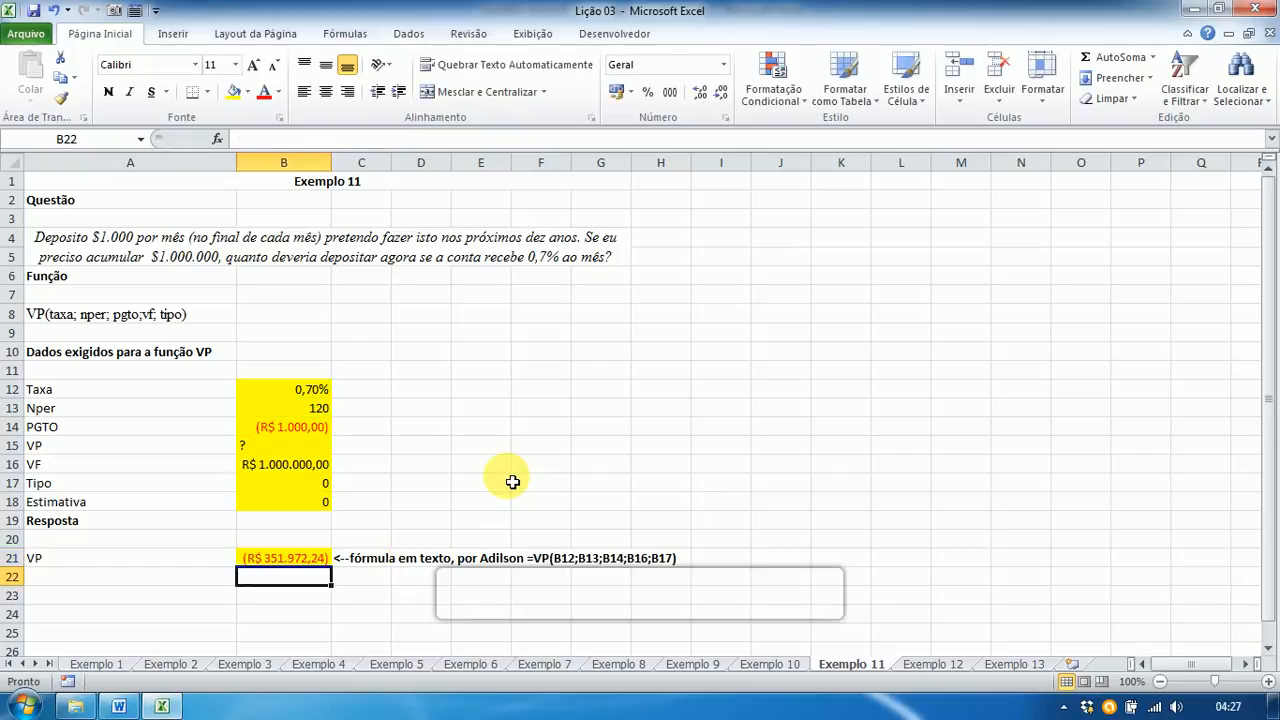
key("Up")
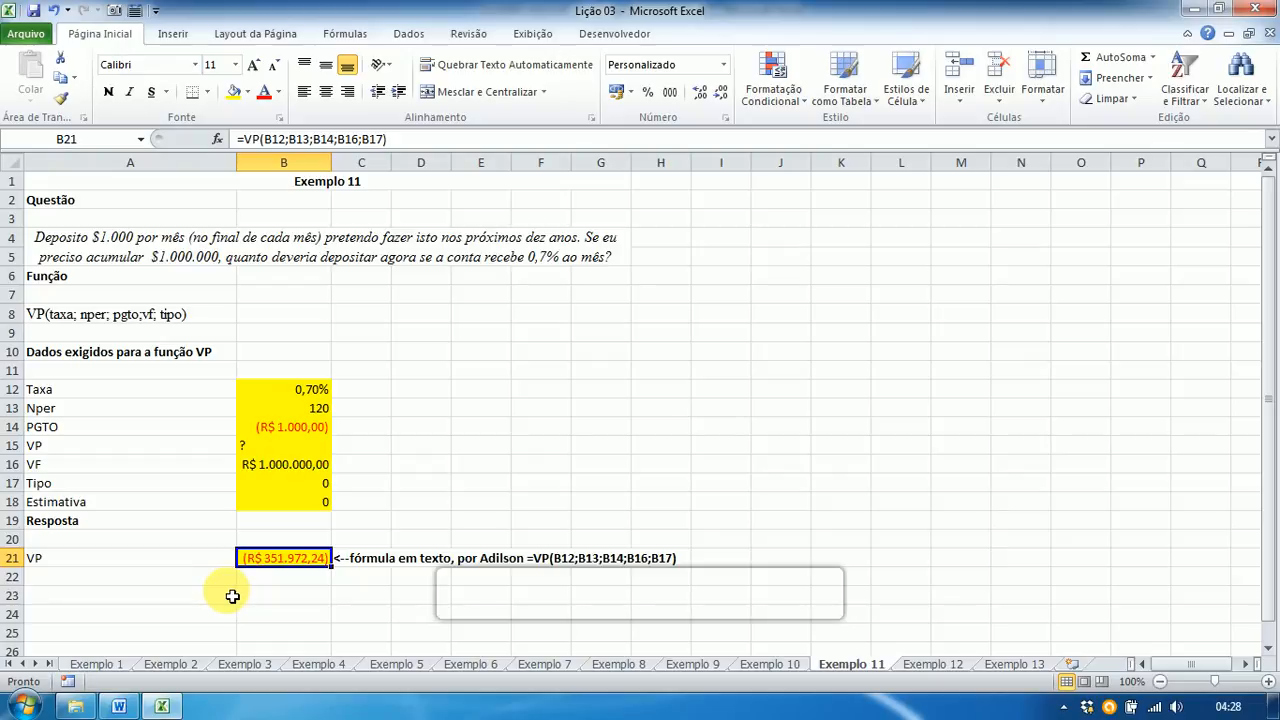
Step: Check question 11's $ -351.972,24 answer in the Word key, then return to Excel
key("alt+Tab")
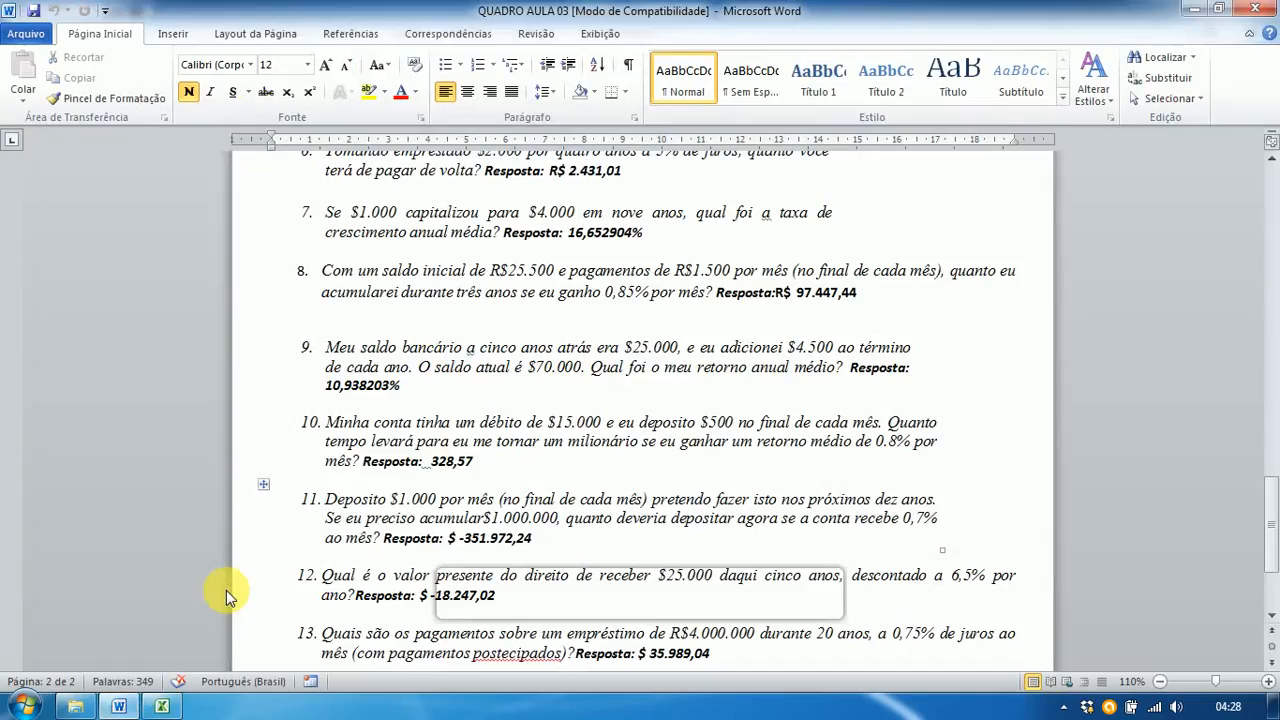
scroll(226, 590, "down", 3)
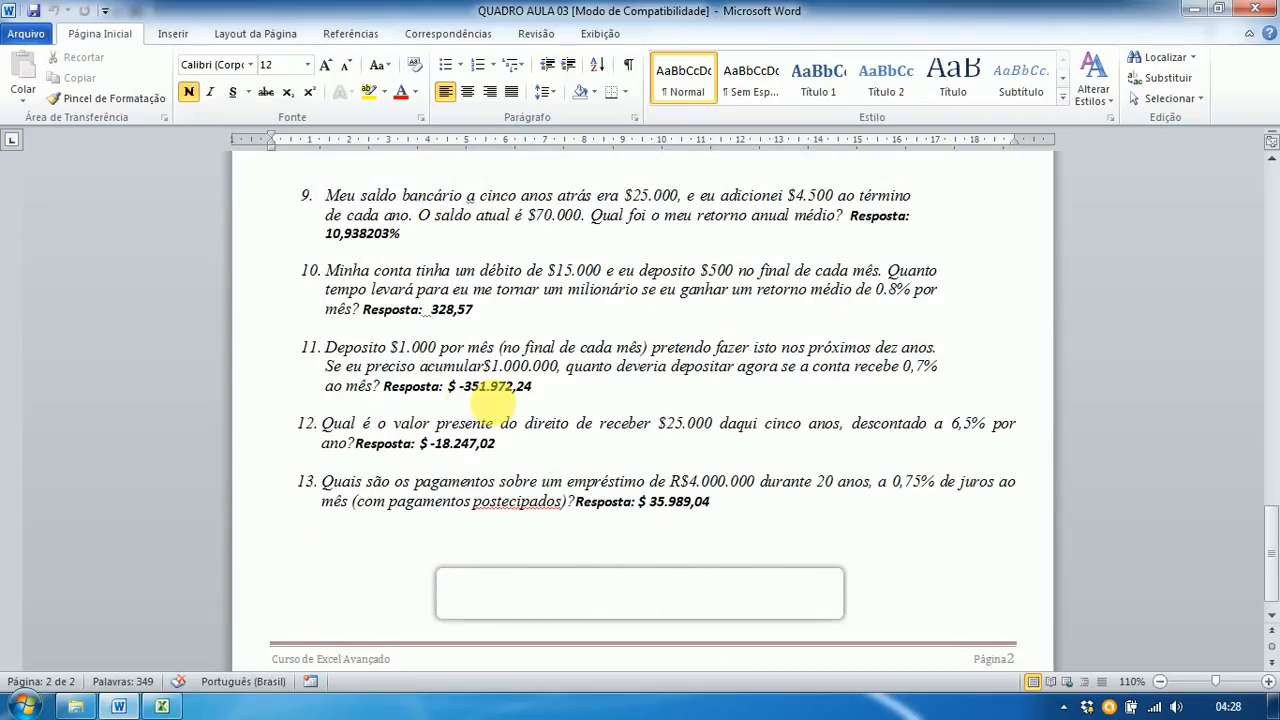
key("alt+Tab")
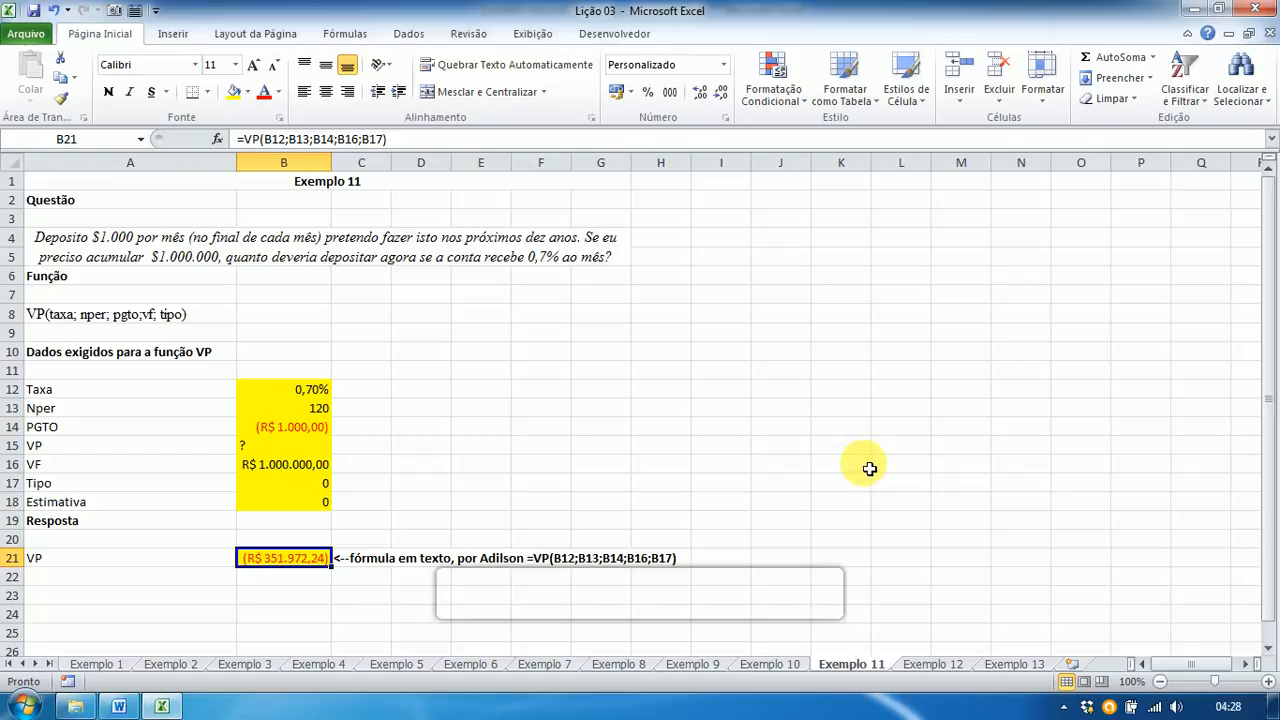
Step: On the Exemplo 12 sheet, enter Taxa 6,5 and Nper 5
left_click(930, 664)
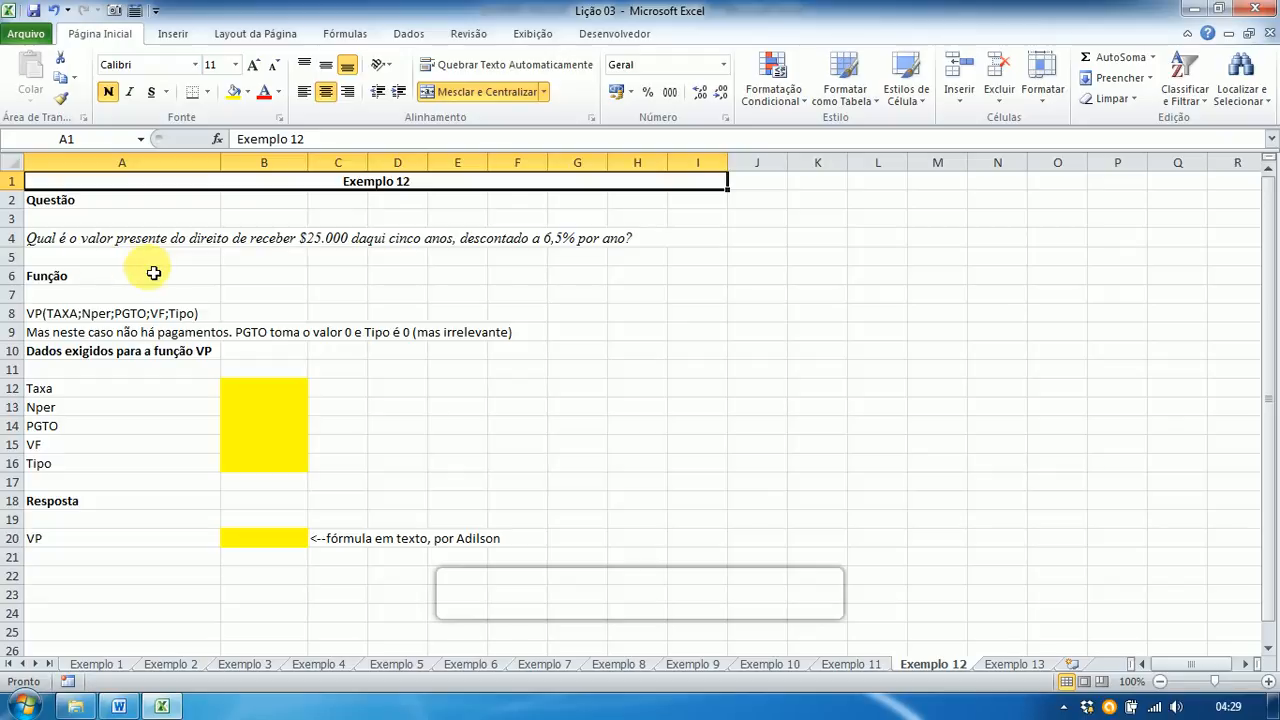
left_click(253, 390)
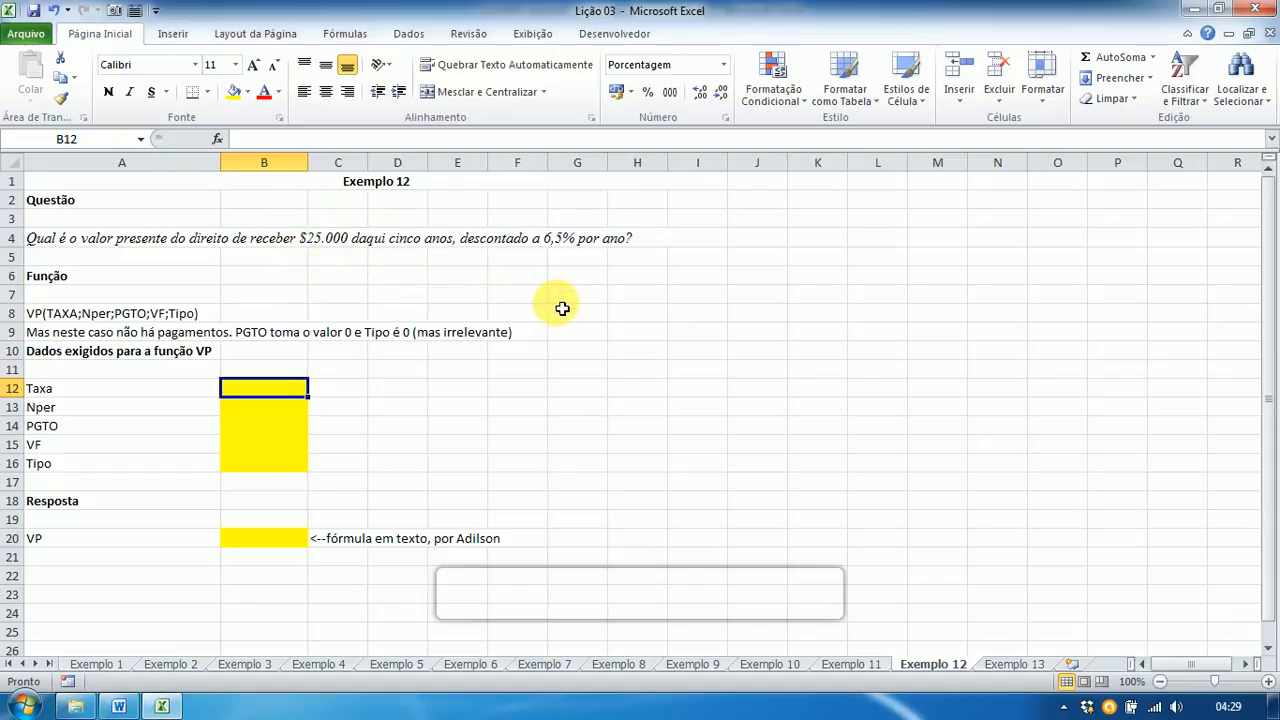
type("6,5")
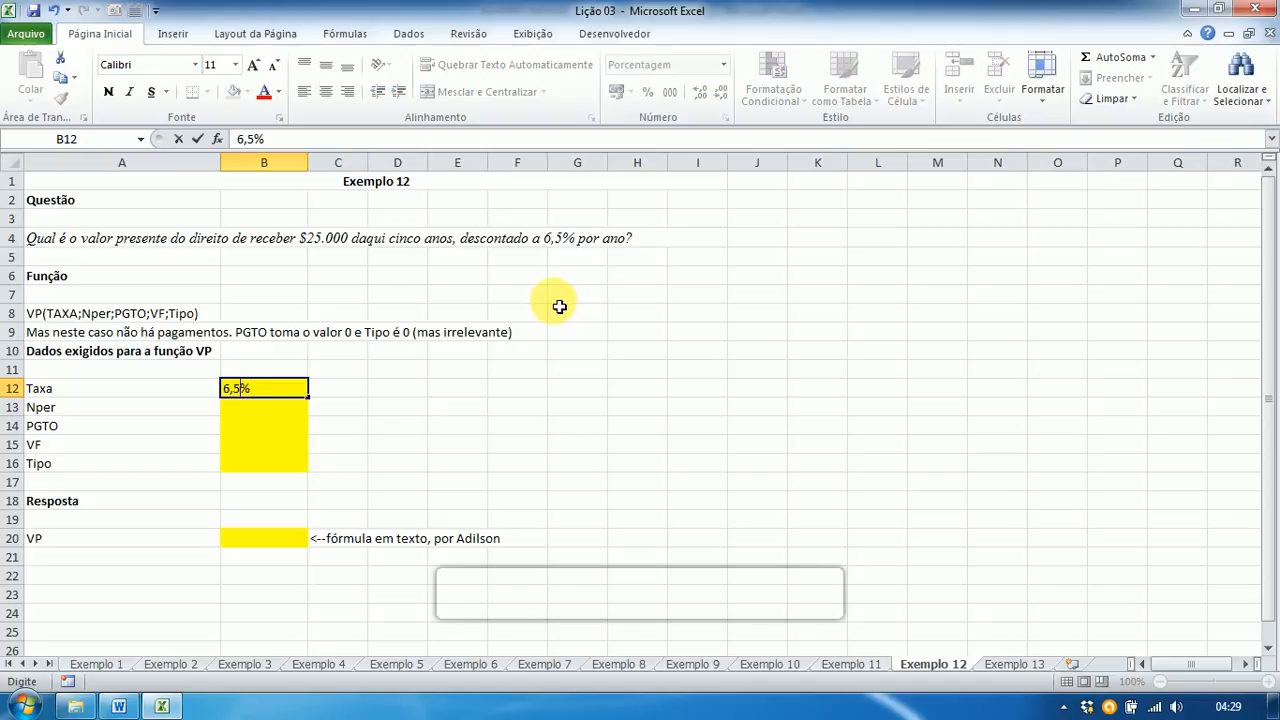
key("Return")
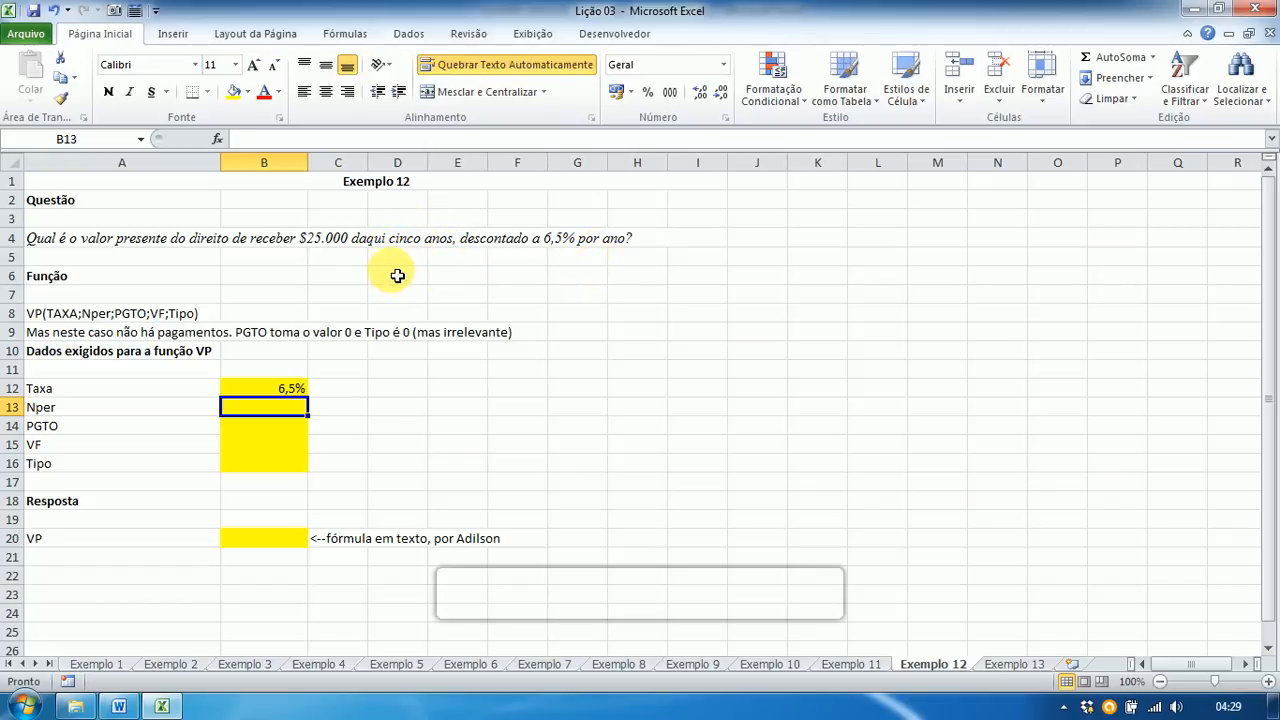
type("5")
key("Return")
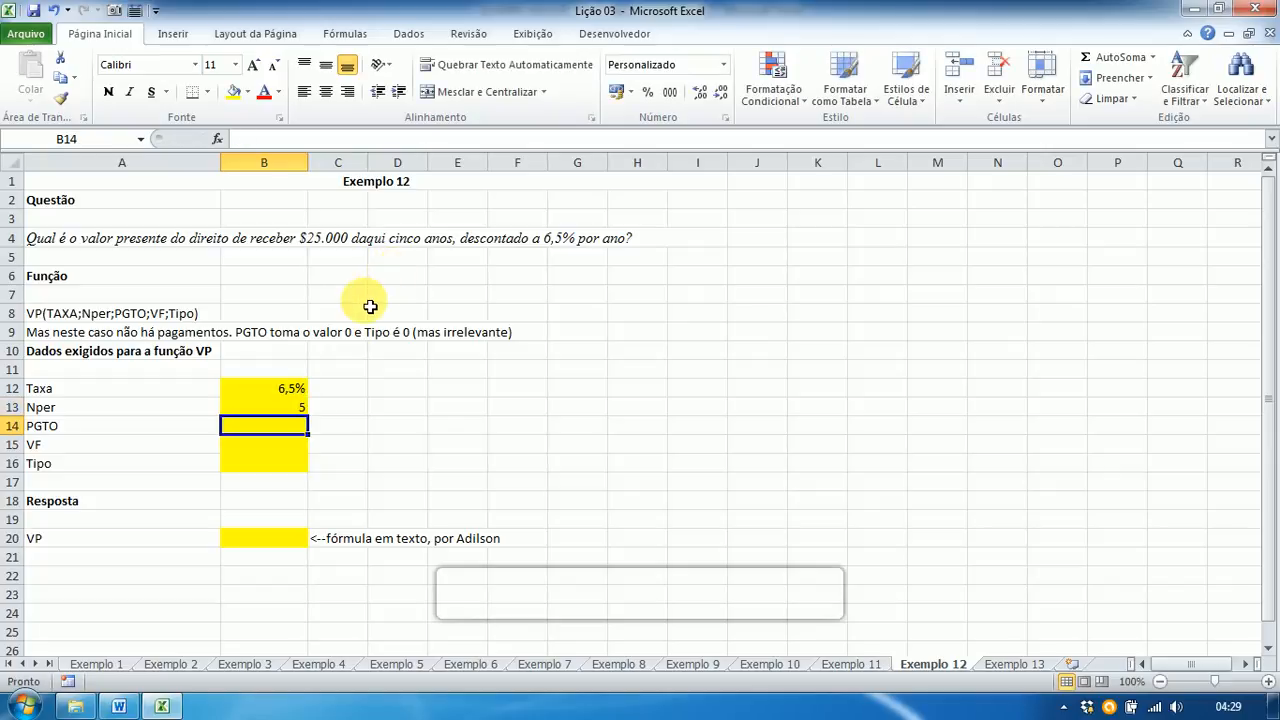
Step: Enter PGTO 0, VF 25.000 and Tipo 0
type("0")
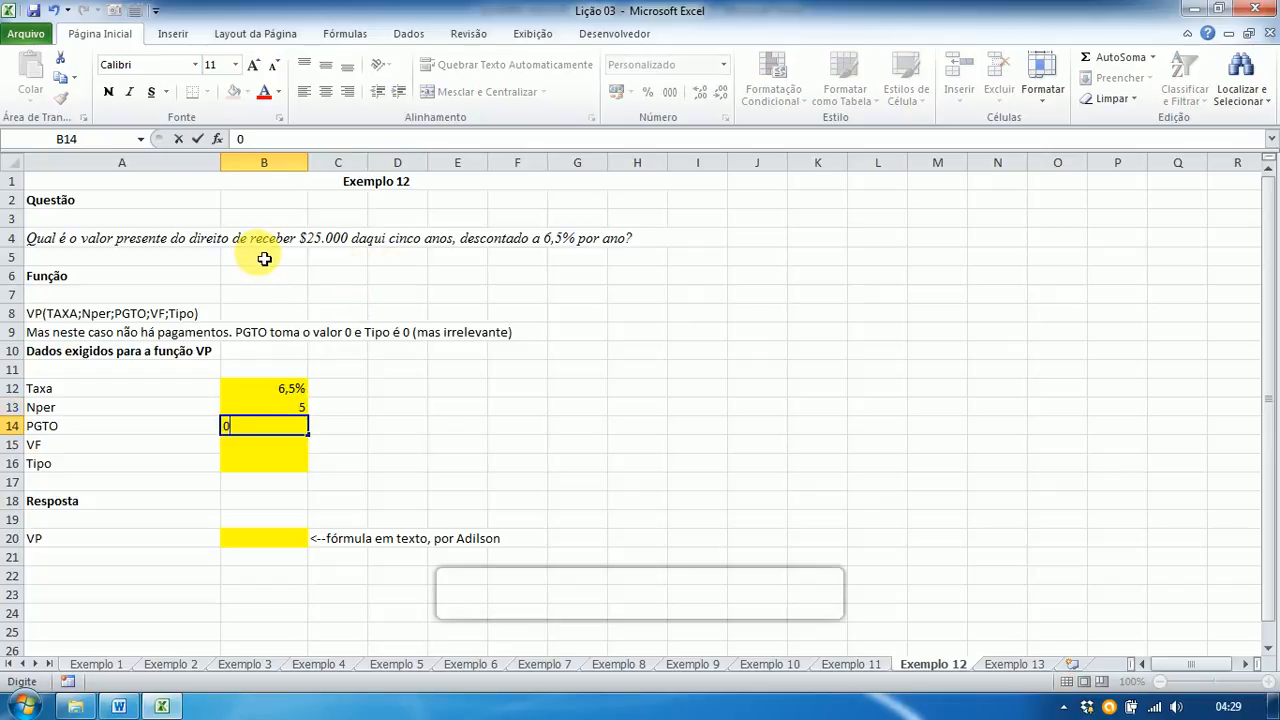
key("Return")
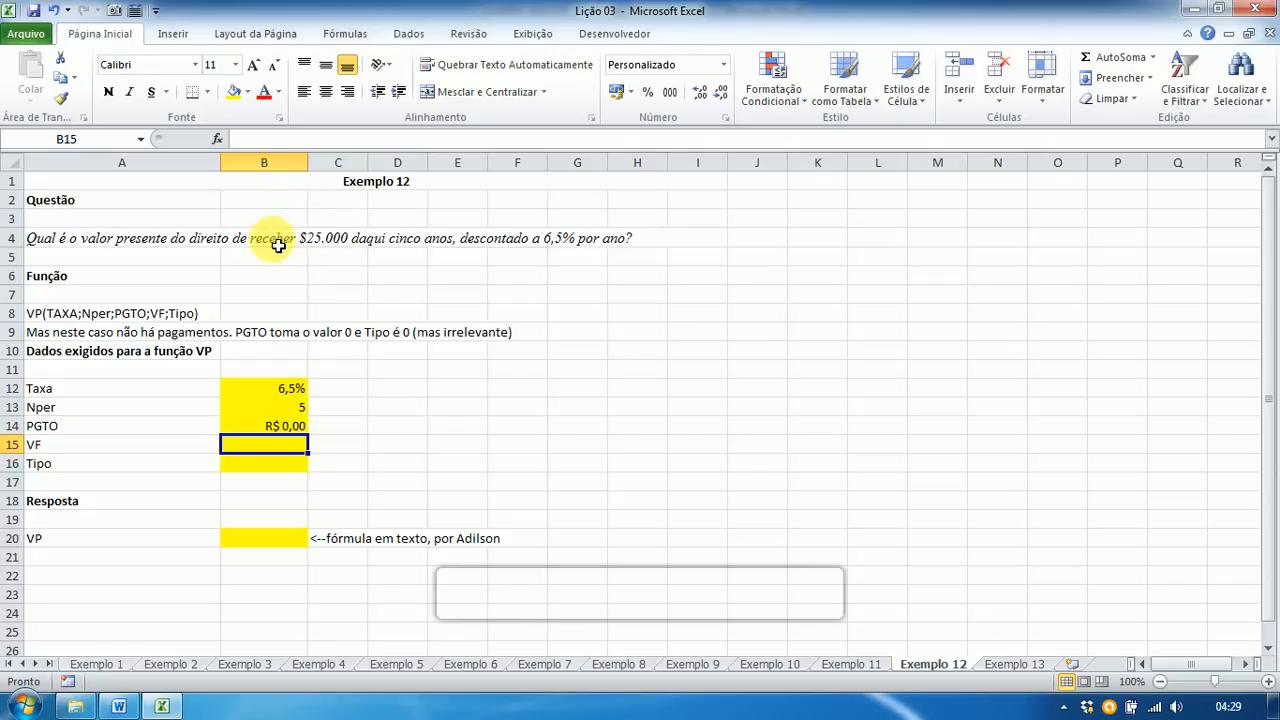
type("25.")
type("00")
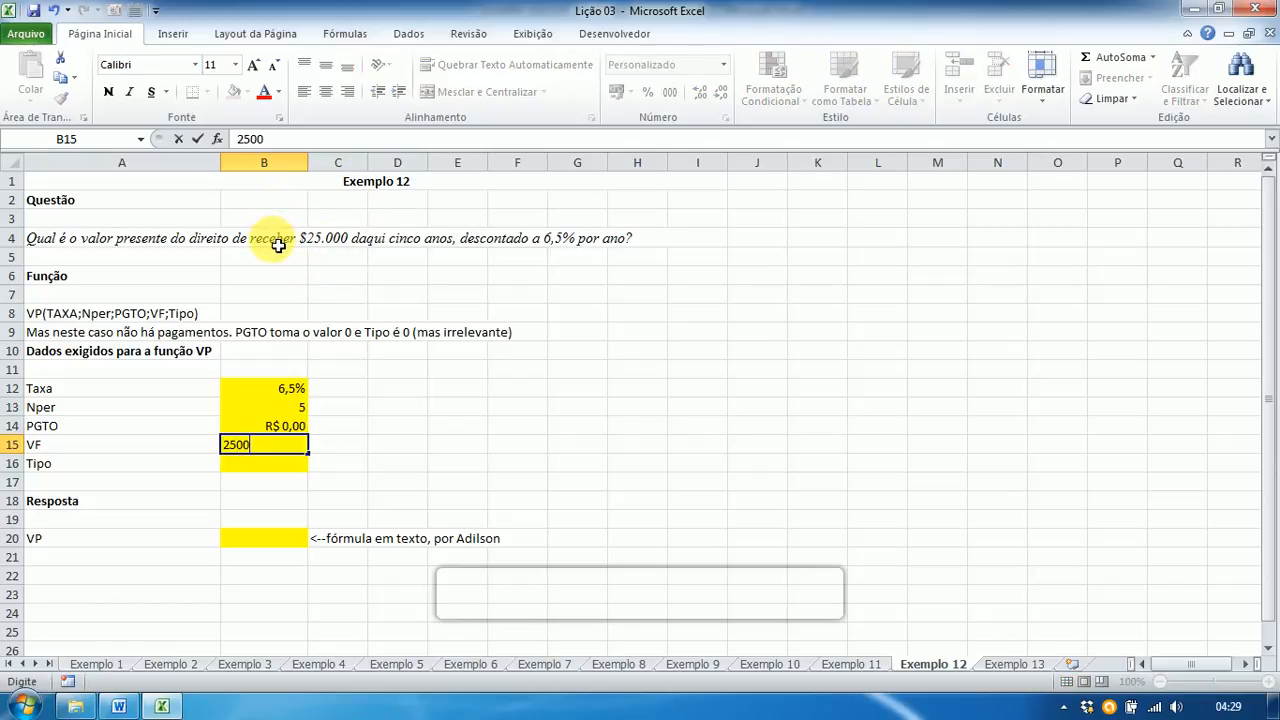
type("0")
key("Return")
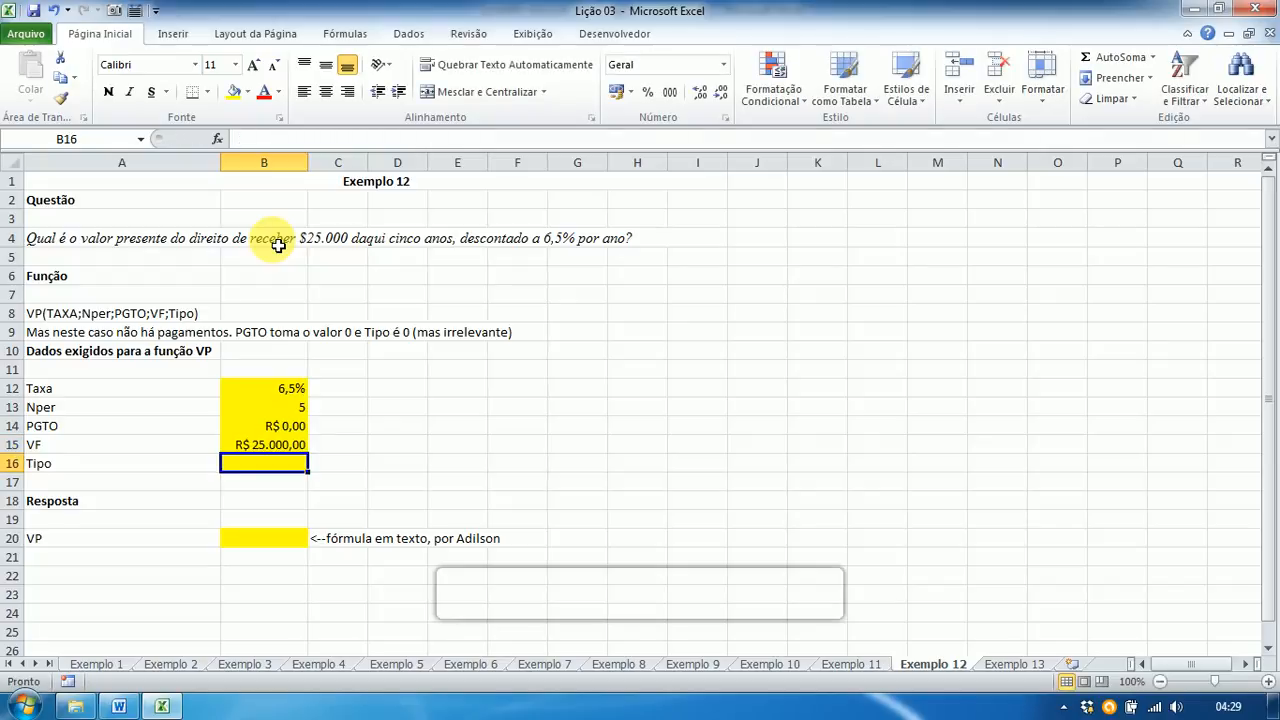
type("0")
key("Return")
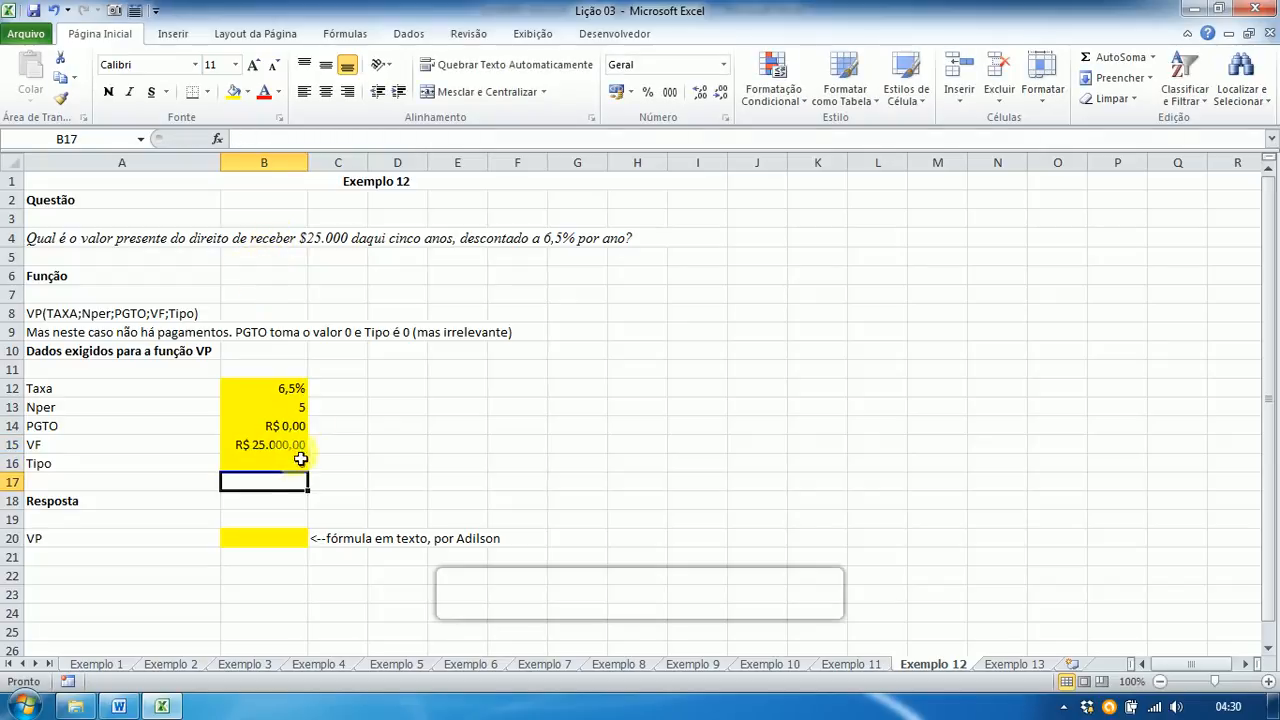
left_click(263, 542)
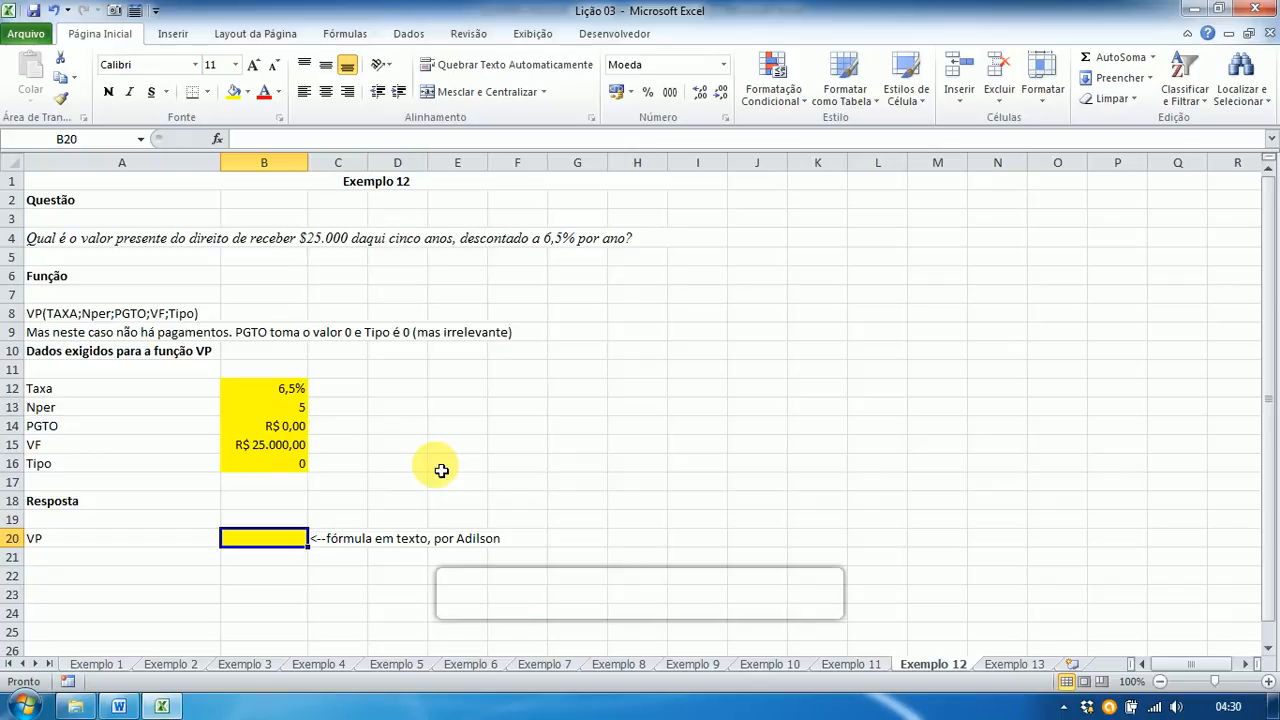
Step: Enter =VP(B12;B13;B14;B15;B16) in B20, returning -R$ 18.247,02
type("=vp")
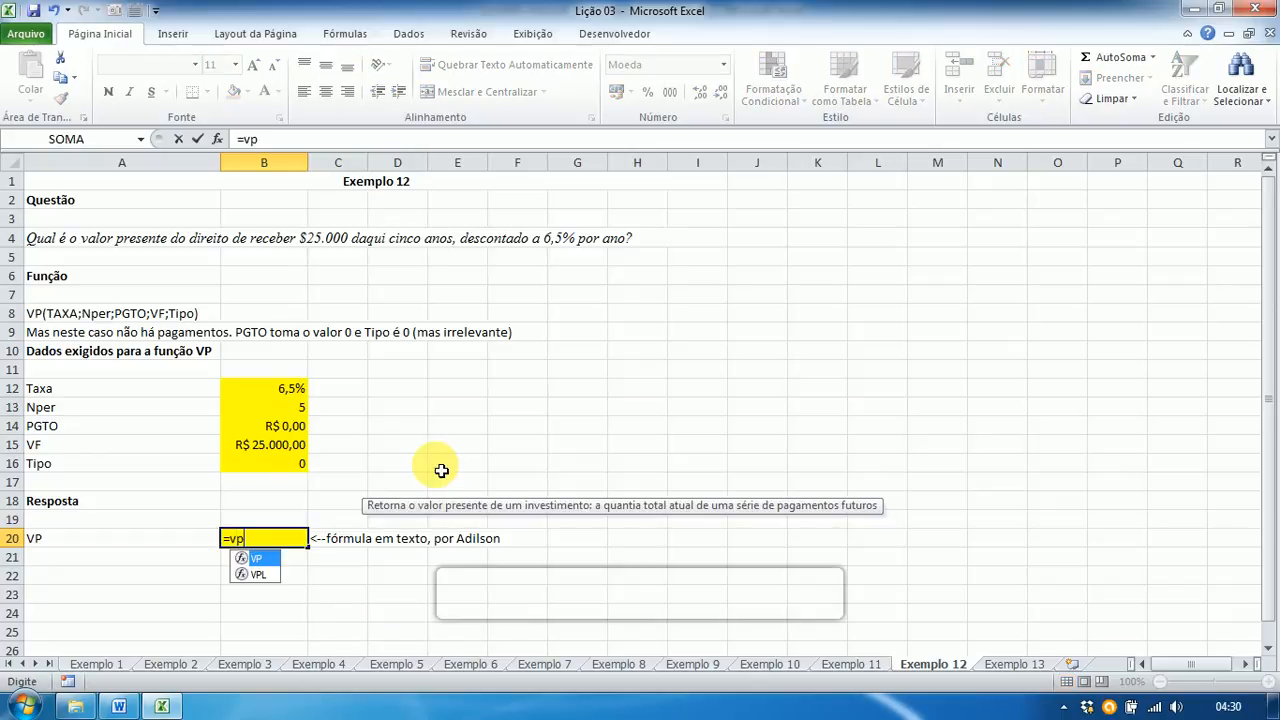
type("(")
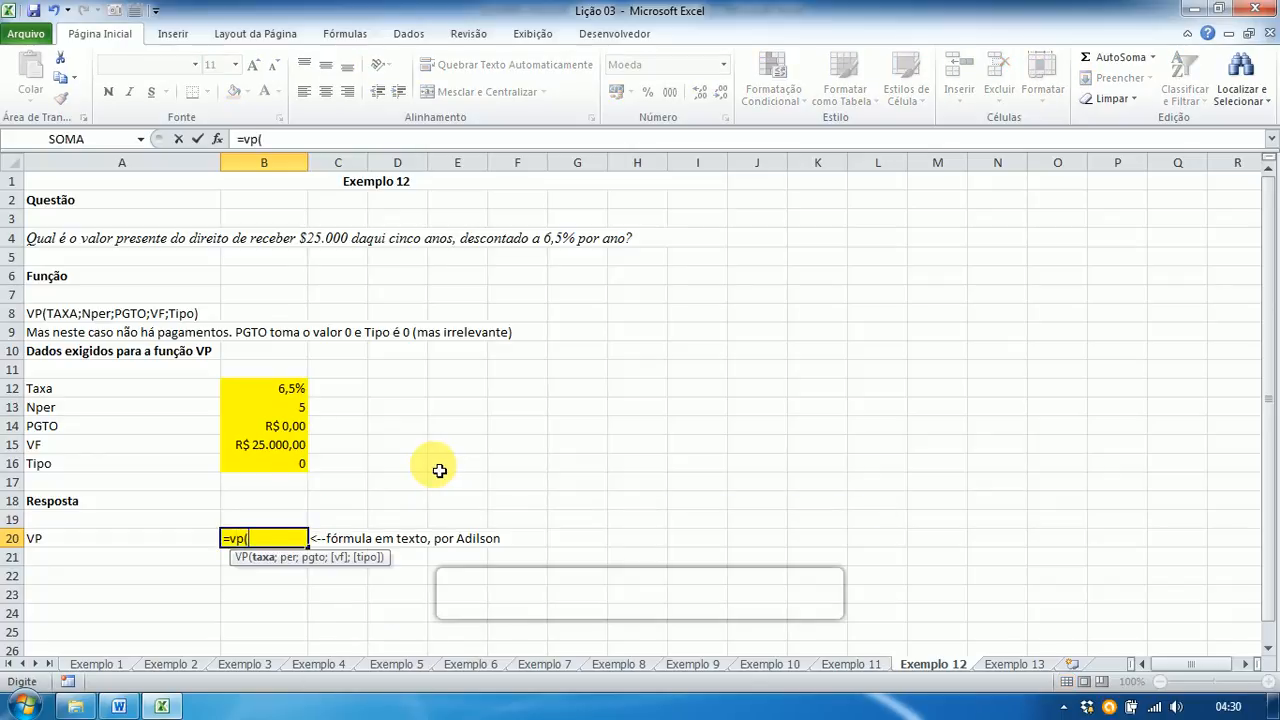
left_click(273, 394)
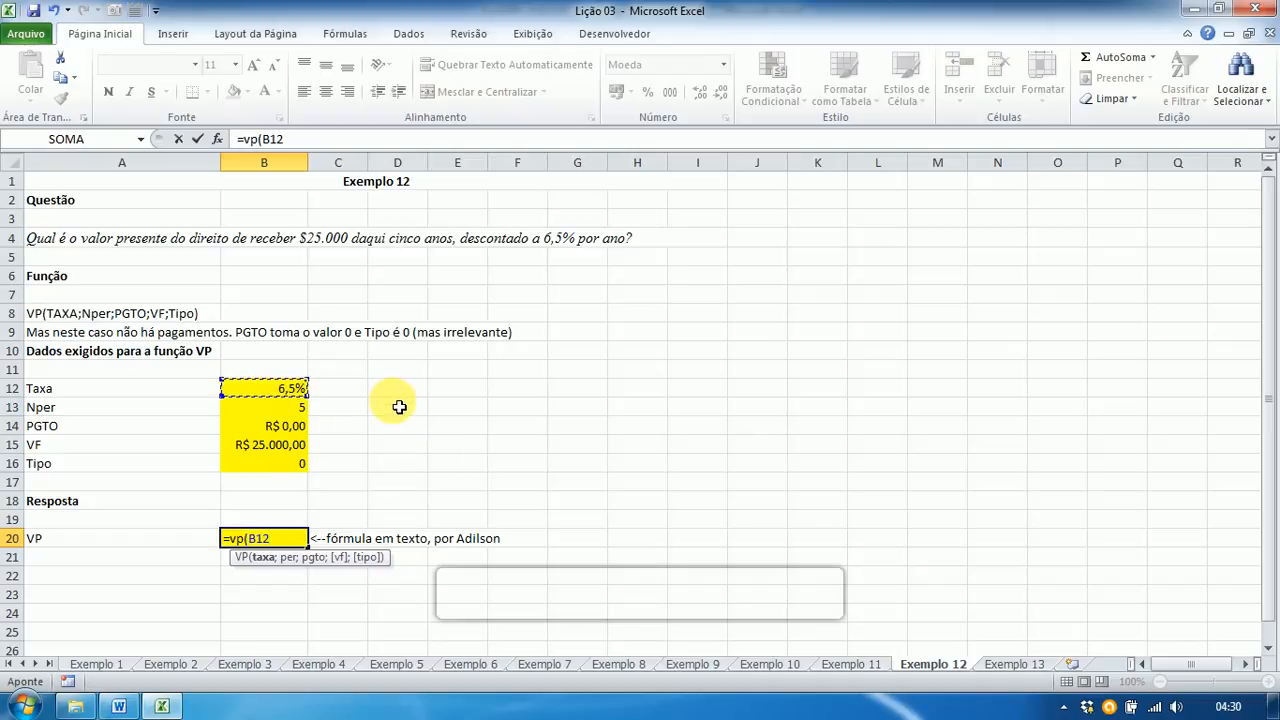
type(";")
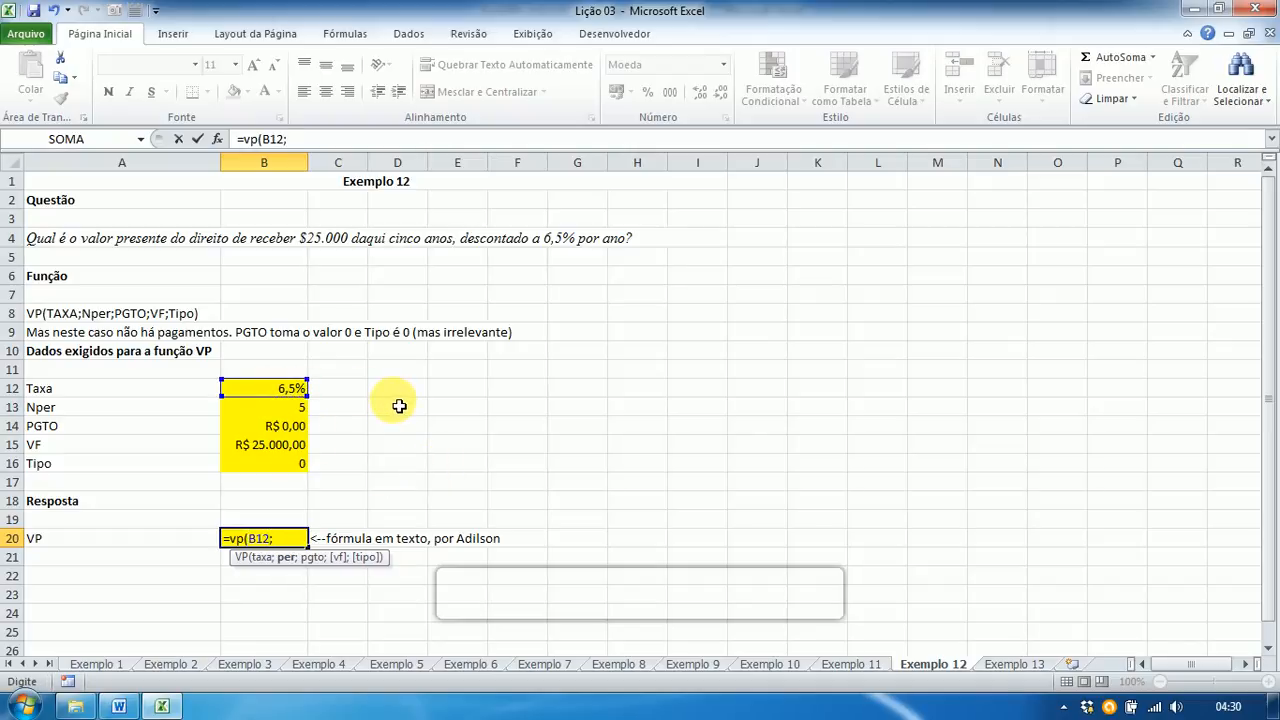
left_click(286, 410)
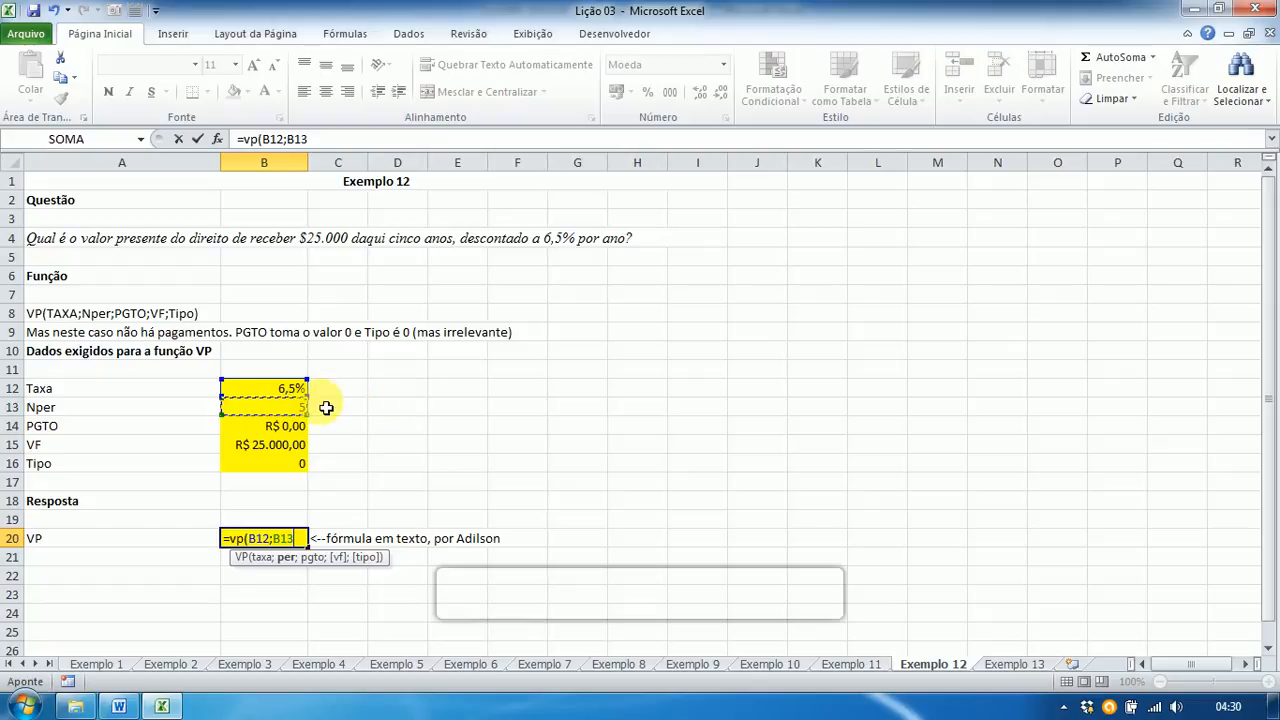
type(";")
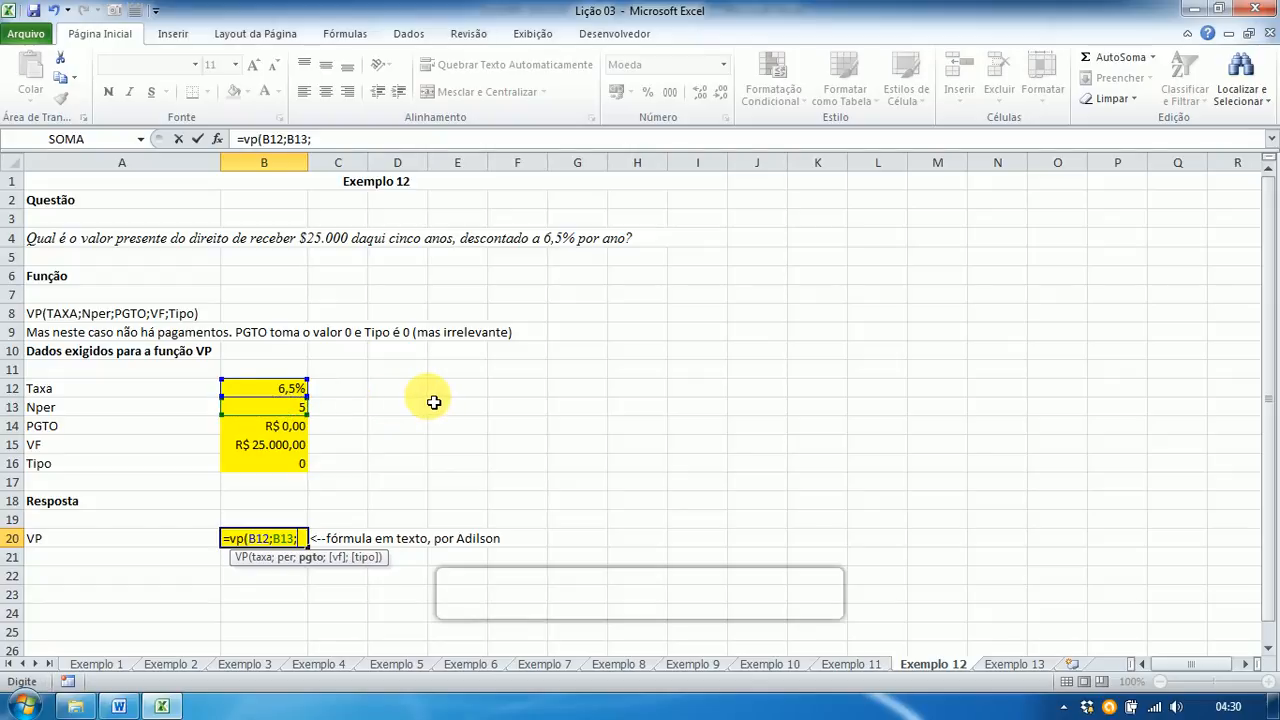
left_click(290, 428)
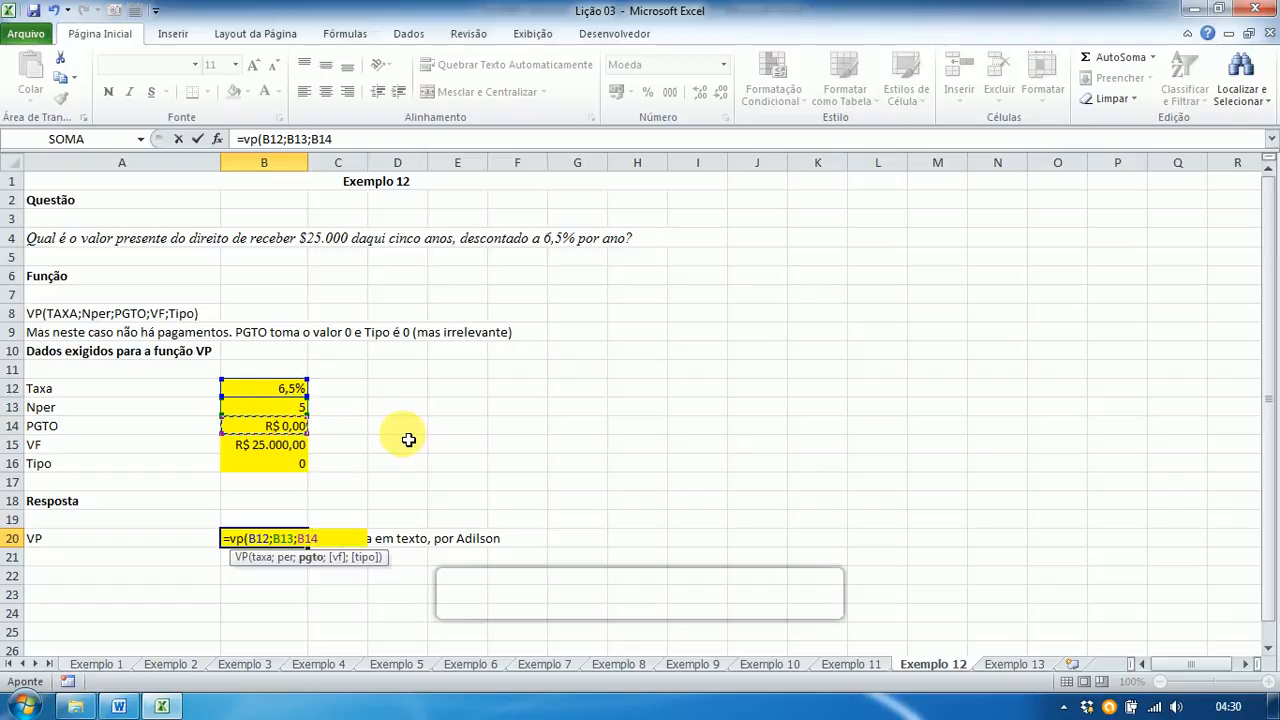
type(";")
left_click(285, 456)
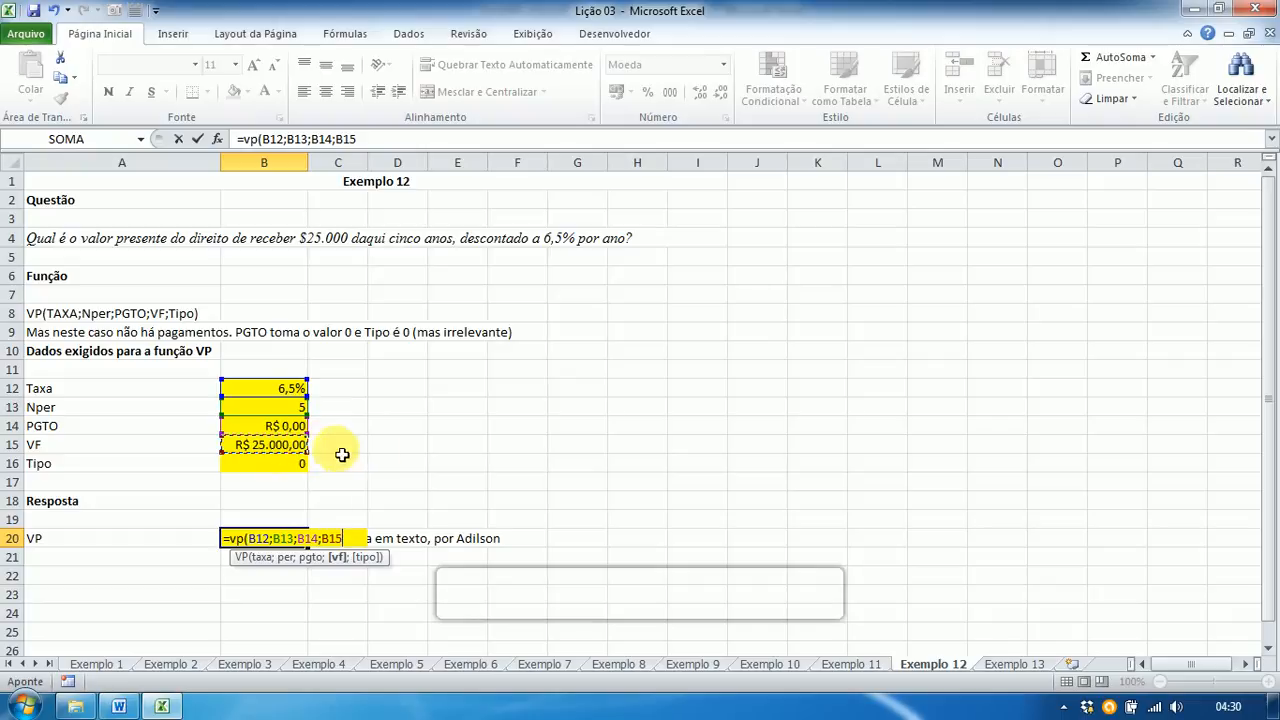
type(";")
left_click(298, 472)
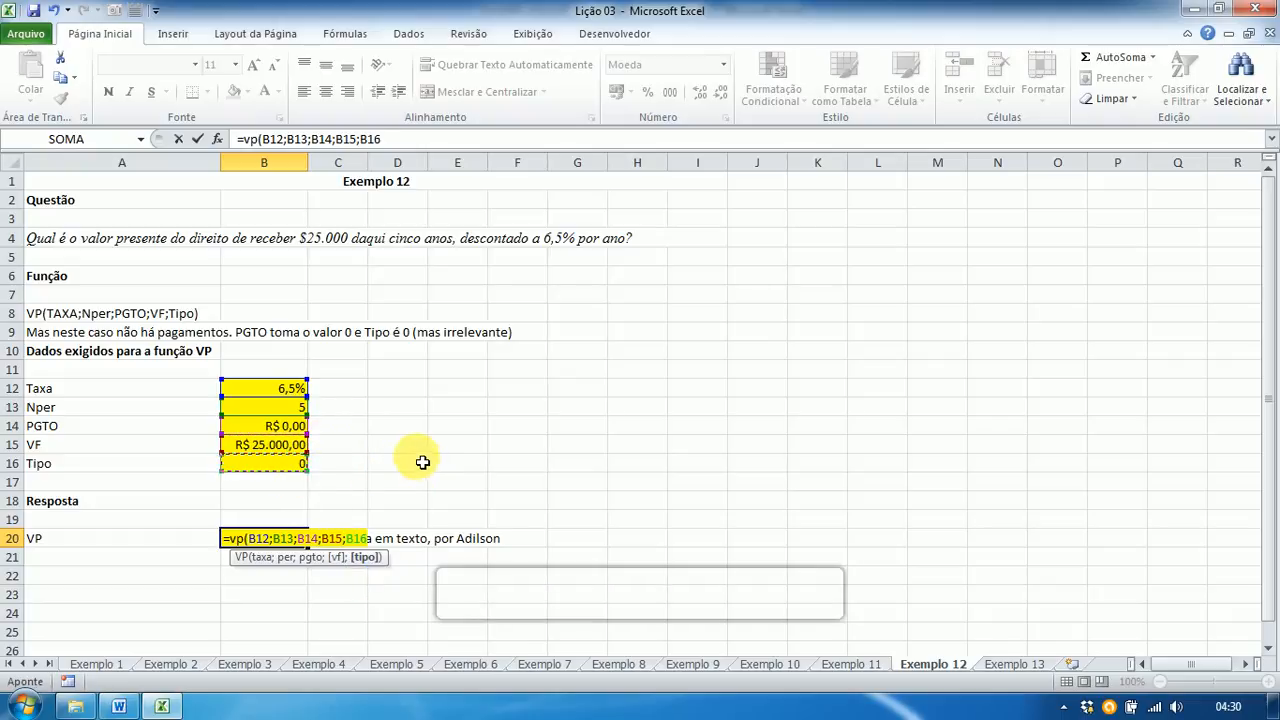
type(")")
key("Return")
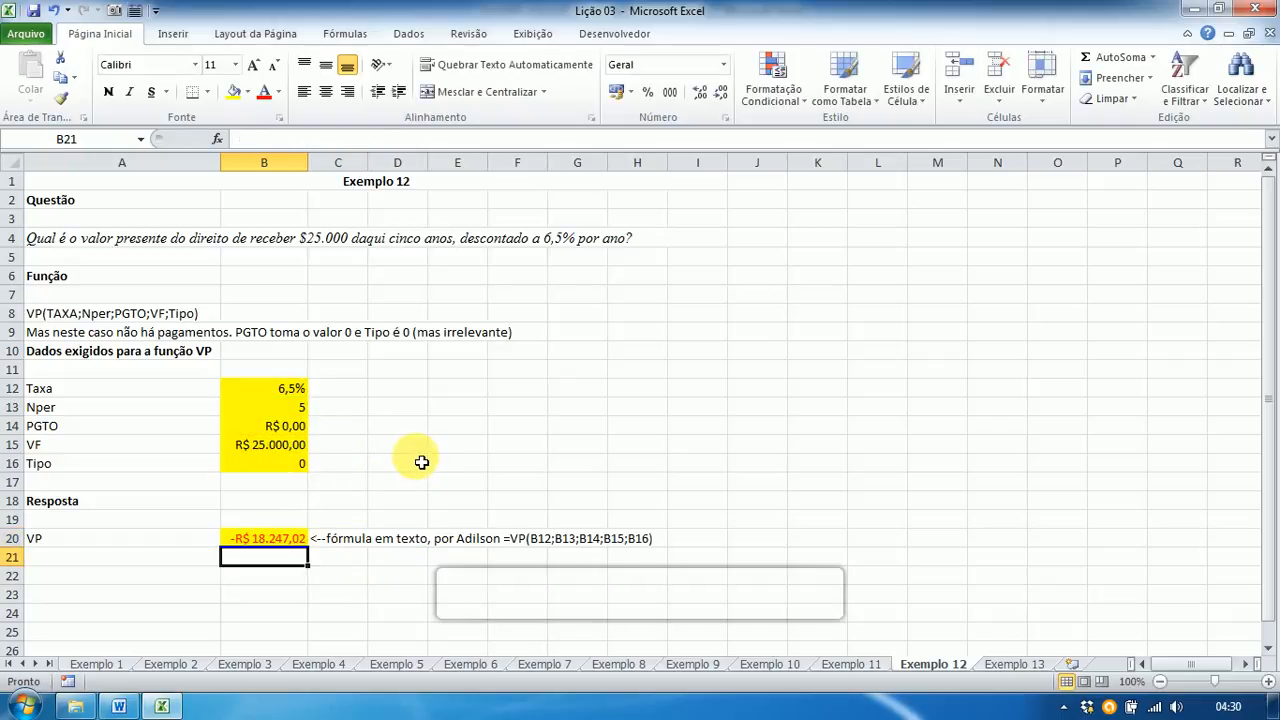
key("Up")
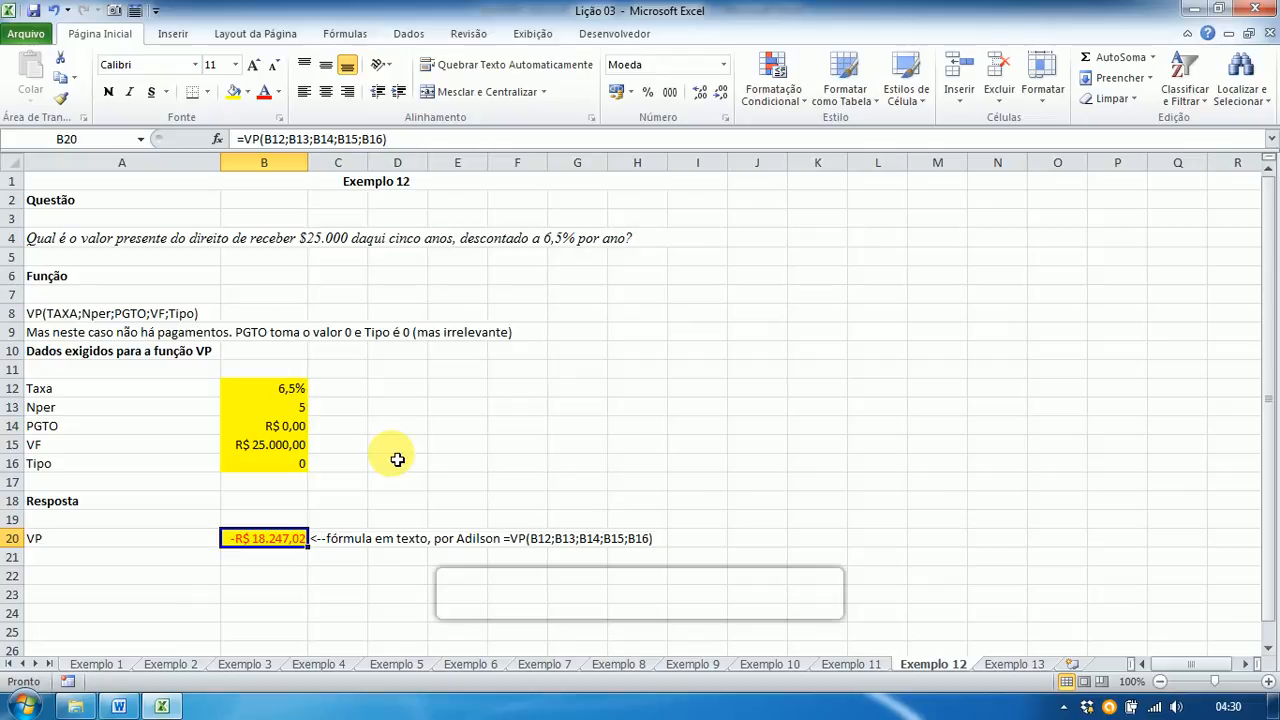
Step: Compare the -R$ 18.247,02 result with question 12's Word answer, then return to Excel
key("alt+Tab")
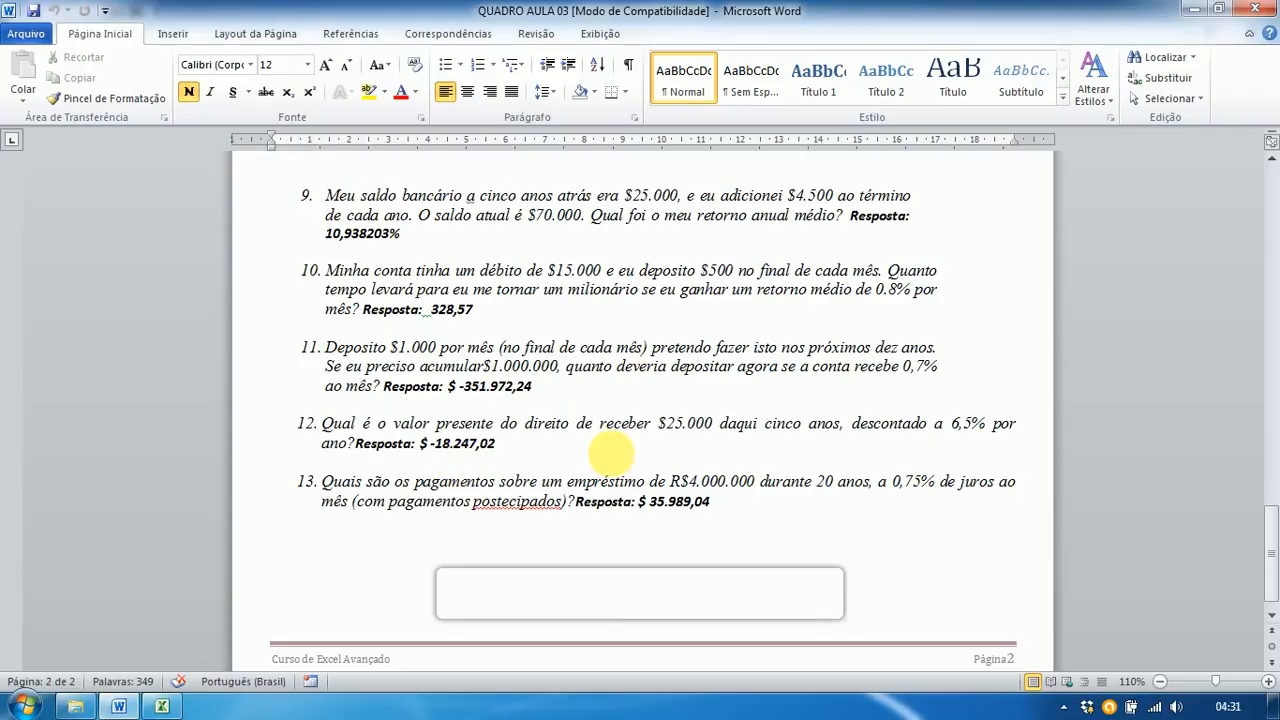
key("alt+Tab")
key("alt+Tab")
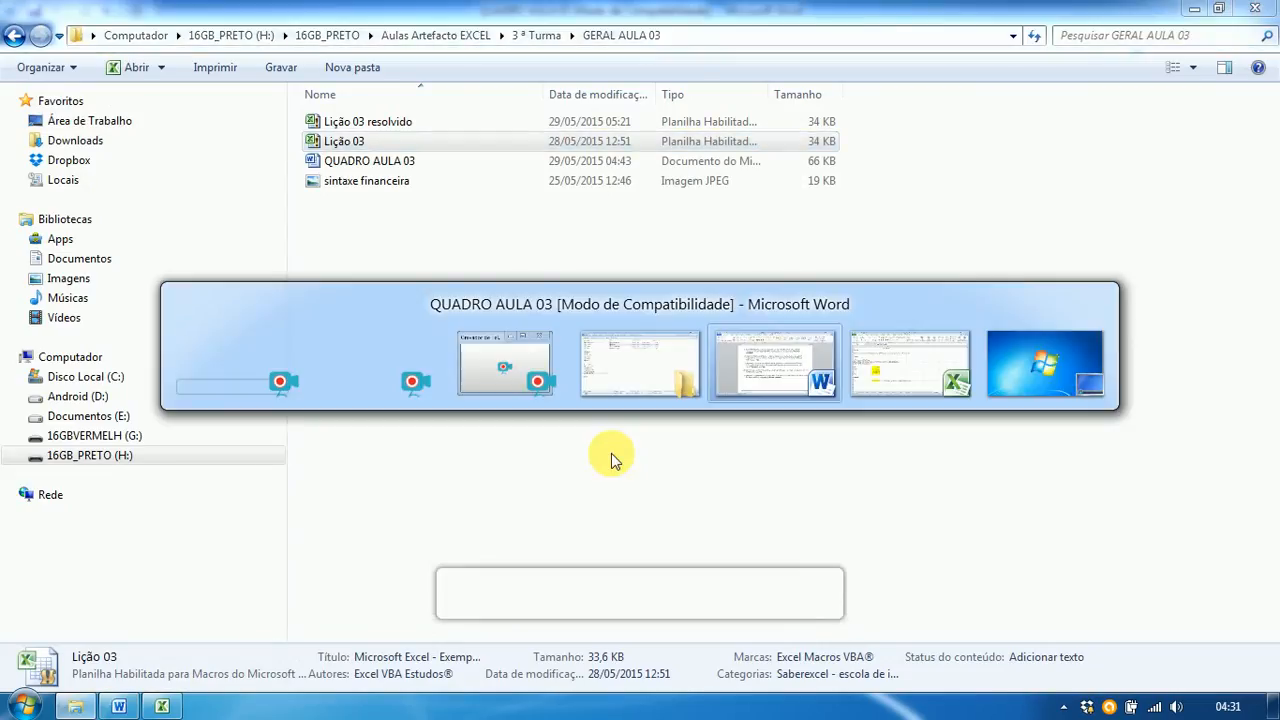
key("alt+Tab")
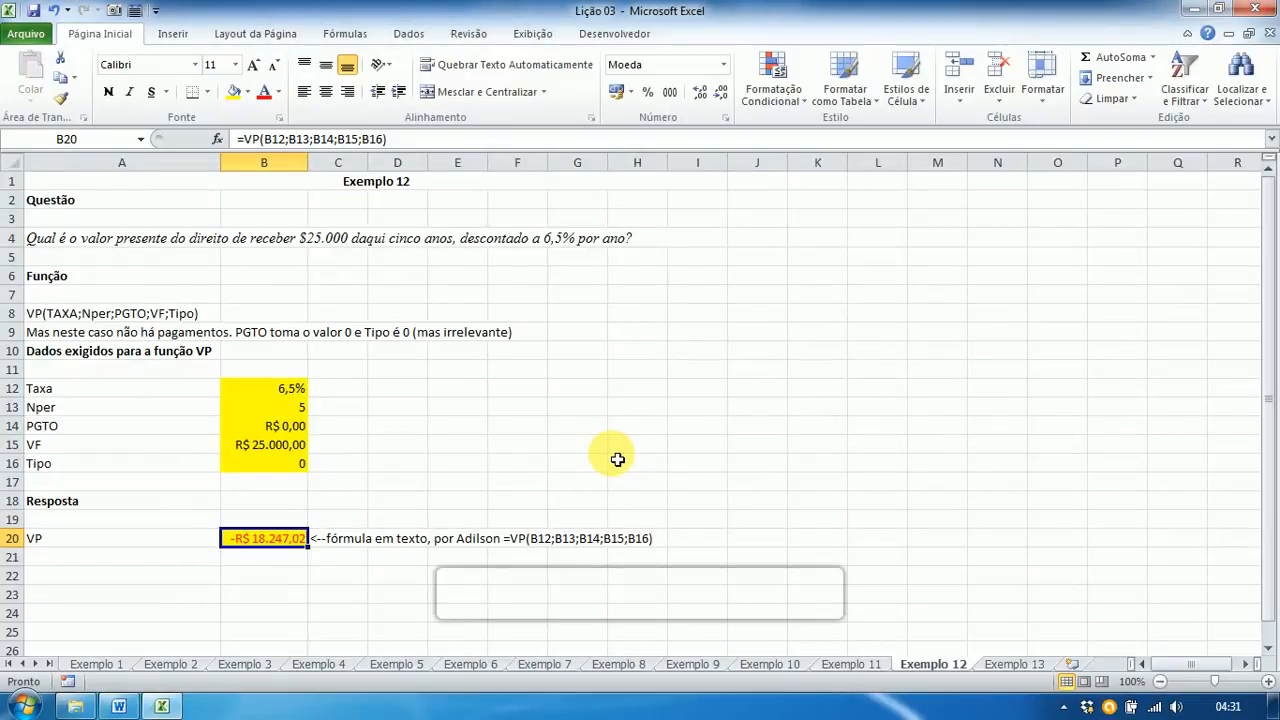
Step: Go to the Exemplo 13 sheet and select the Taxa cell B12
left_click(1012, 664)
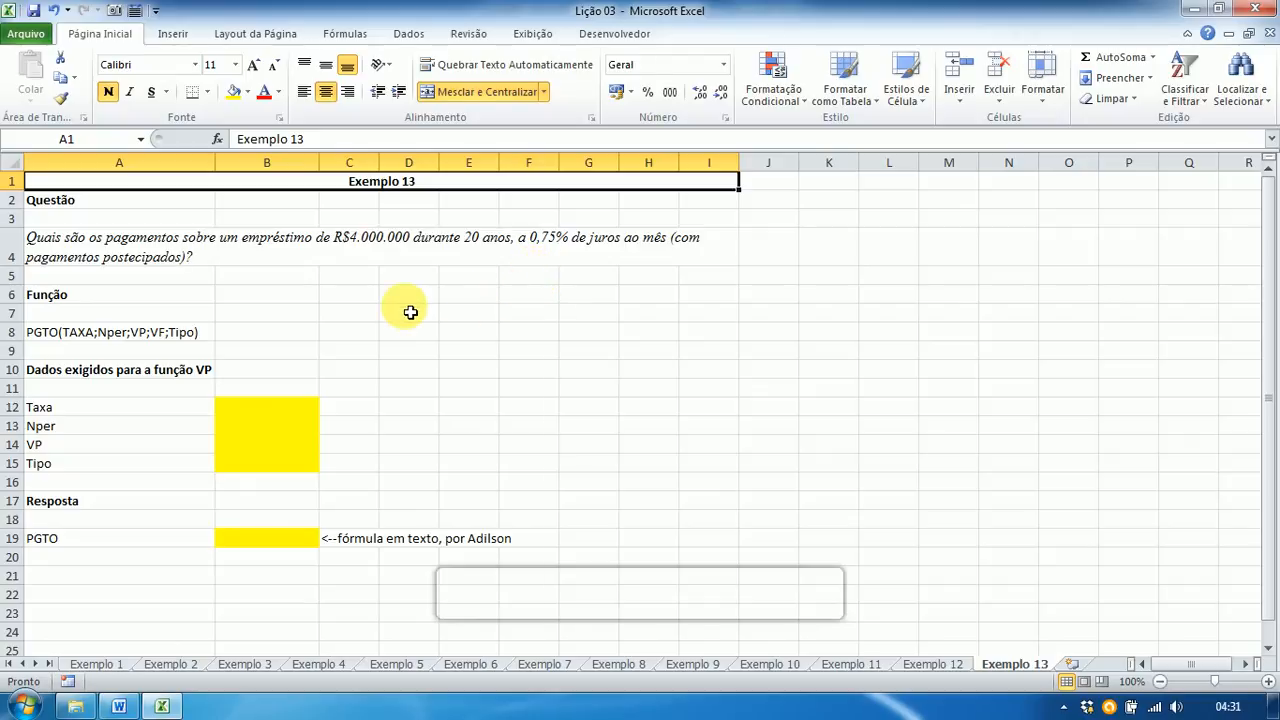
left_click(271, 406)
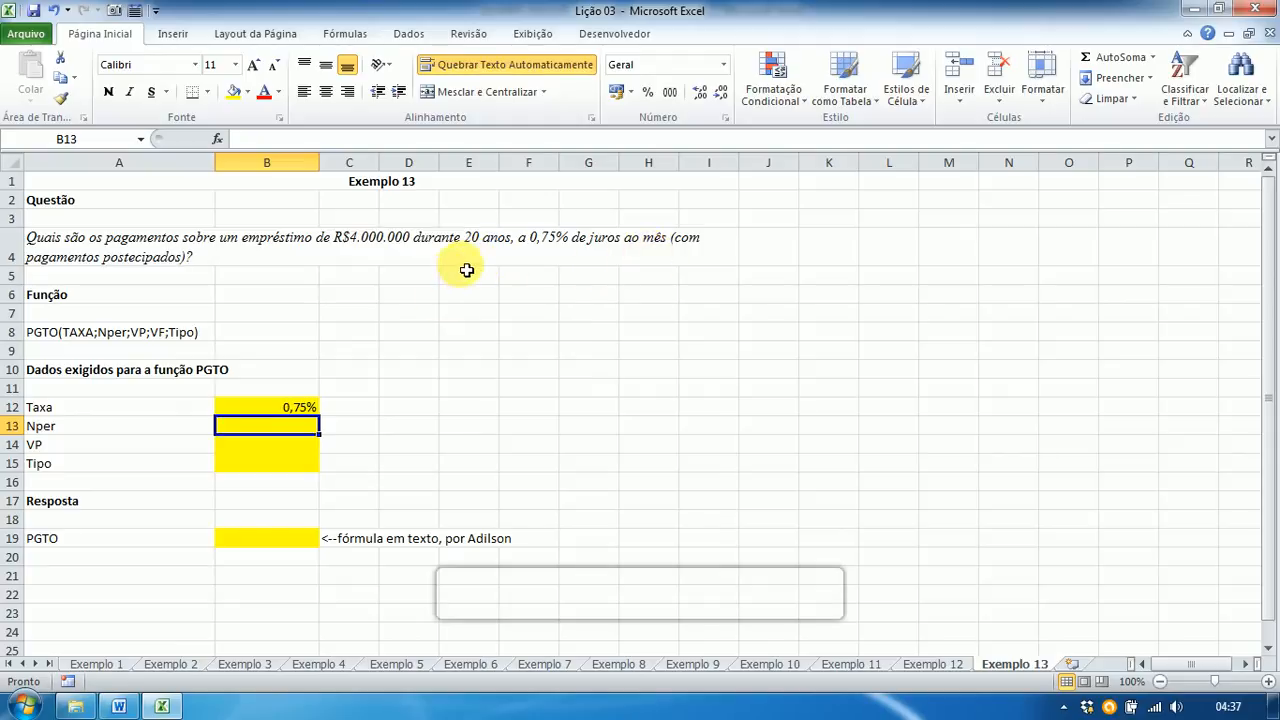
Step: Enter Exemplo 13's Nper as =20*12 (240), VP as -4000000 and Tipo as 0
type("=")
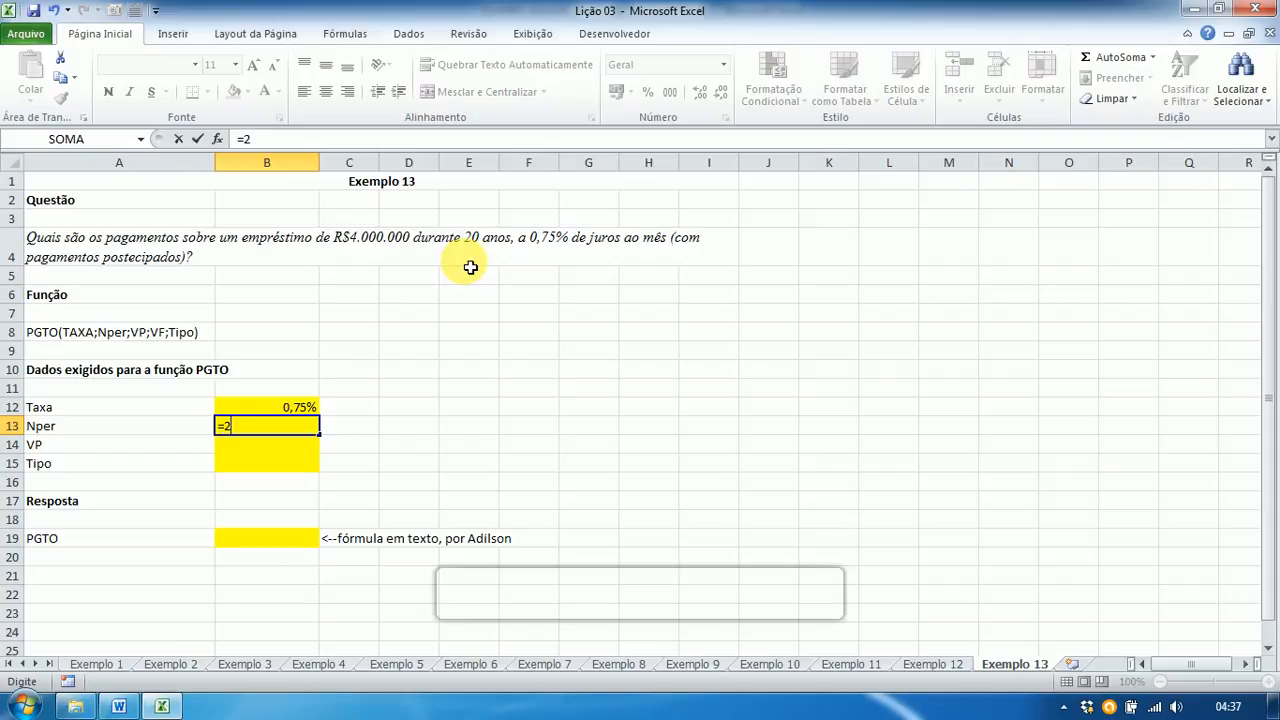
type("20*12")
key("Return")
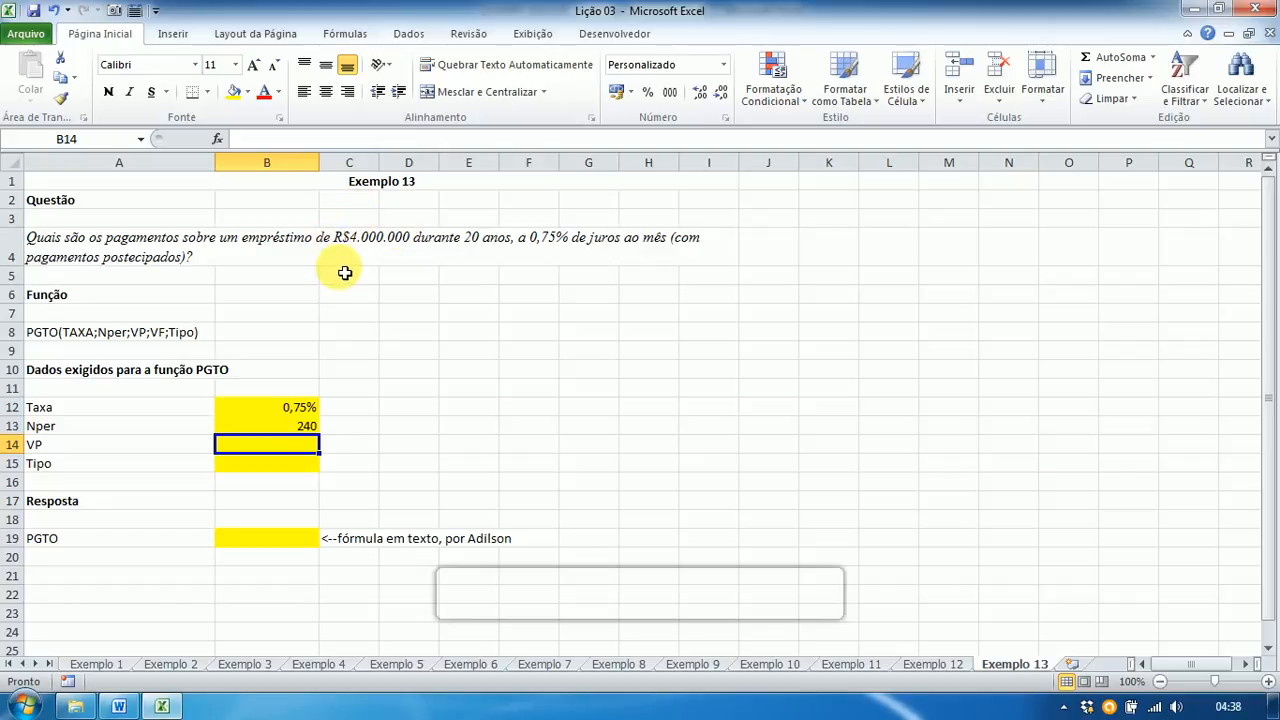
type("-")
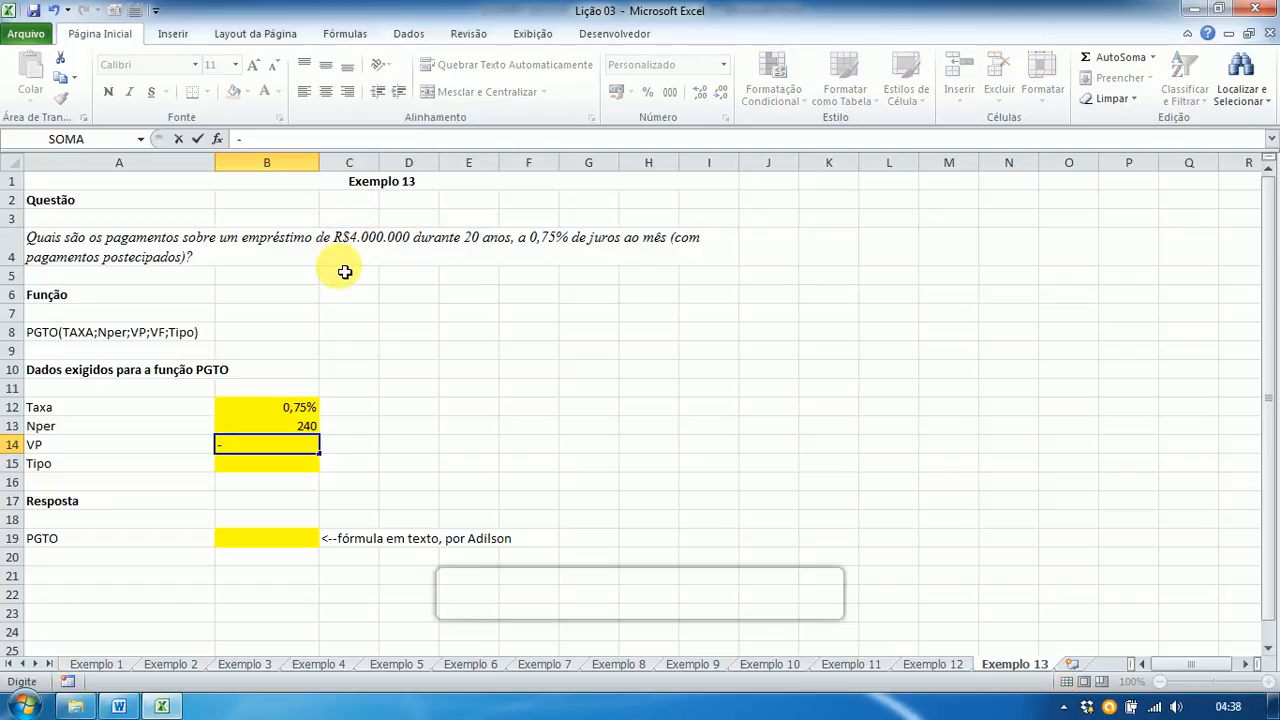
type("4000000")
key("Return")
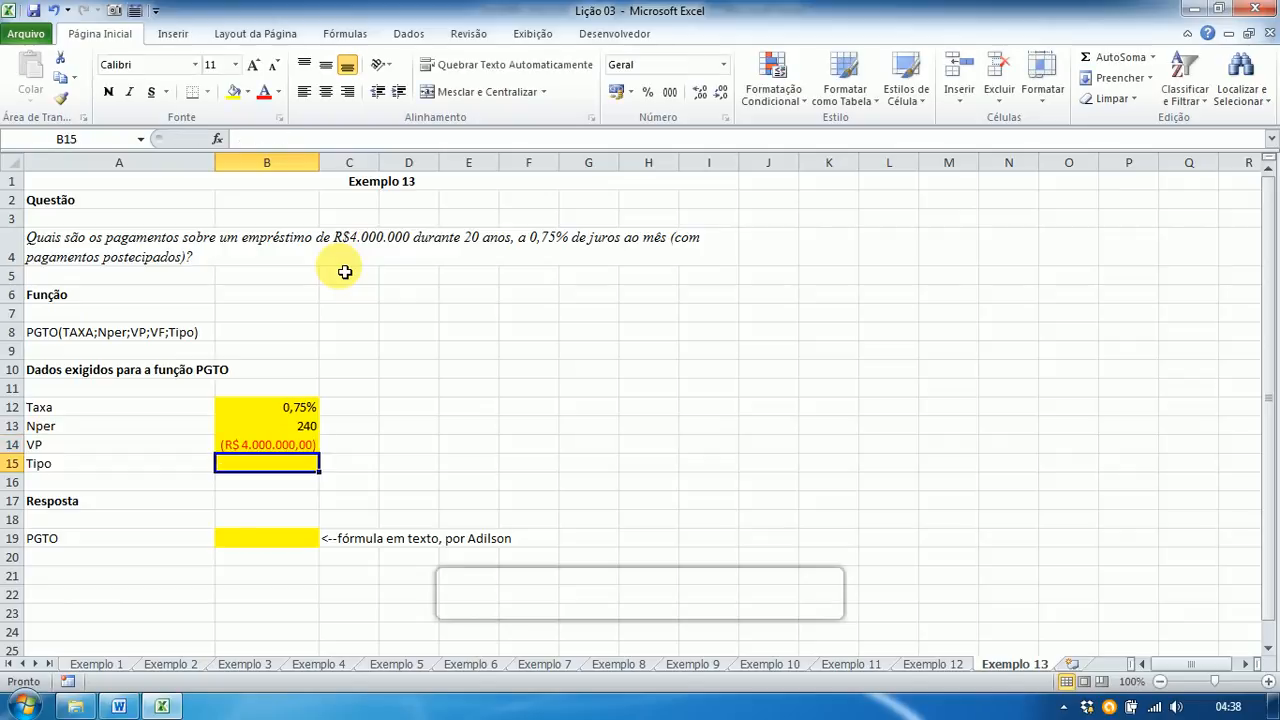
type("0")
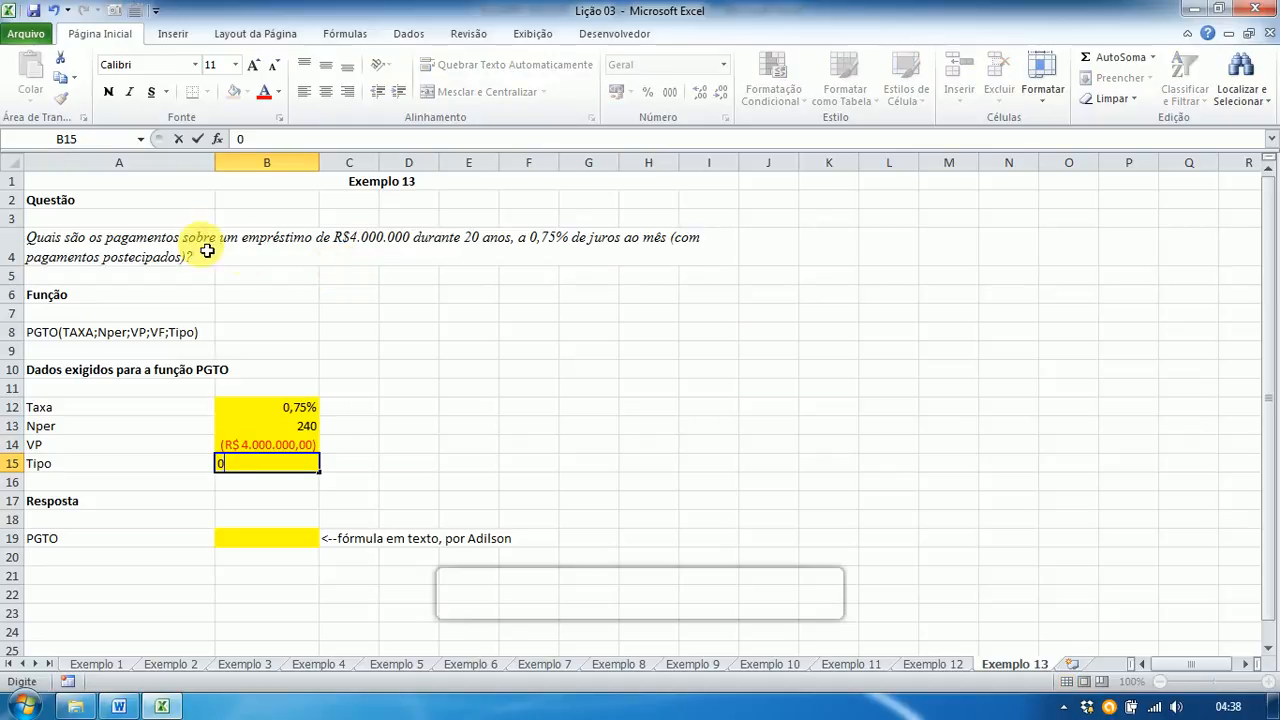
key("Return")
key("Return")
key("Return")
key("Return")
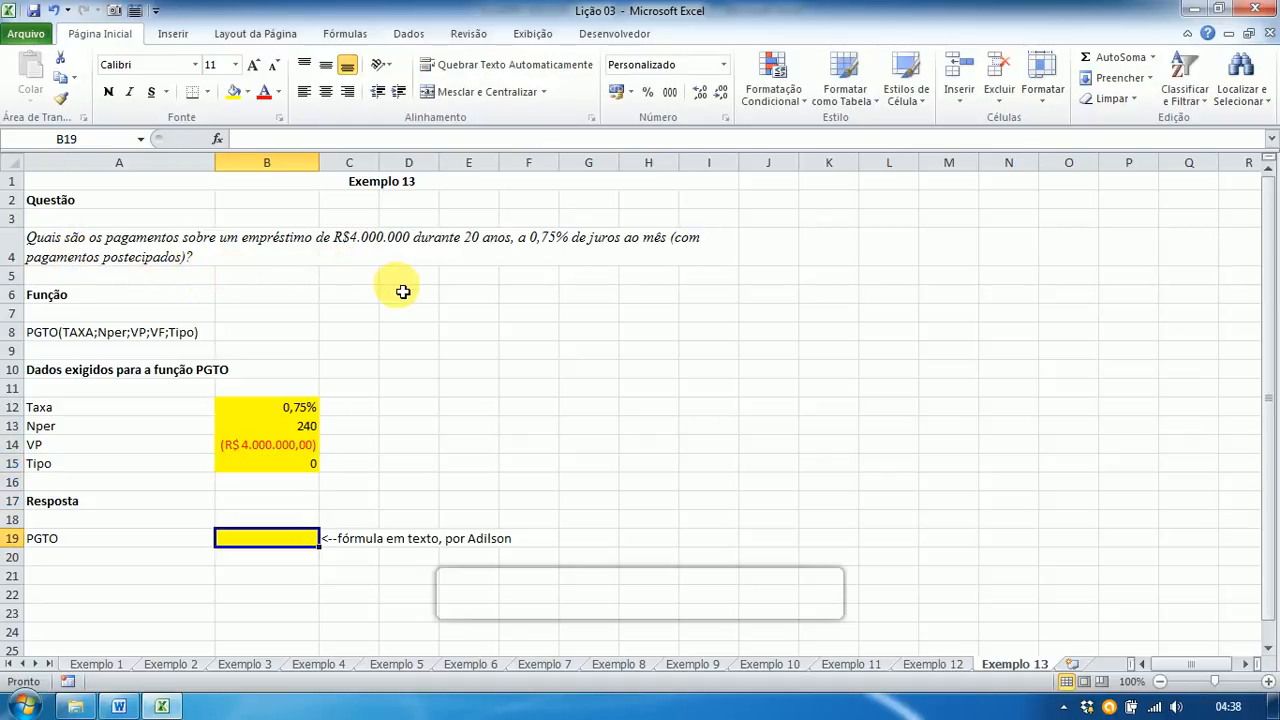
type("=")
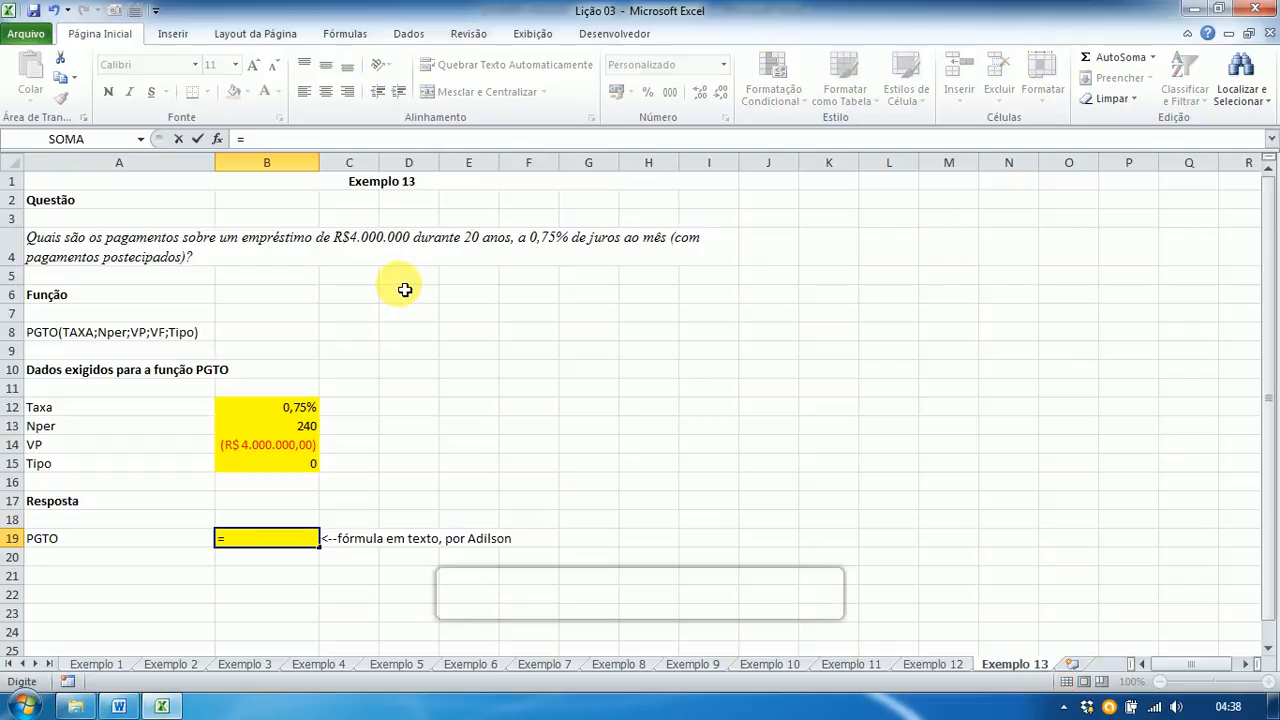
type("PGTO")
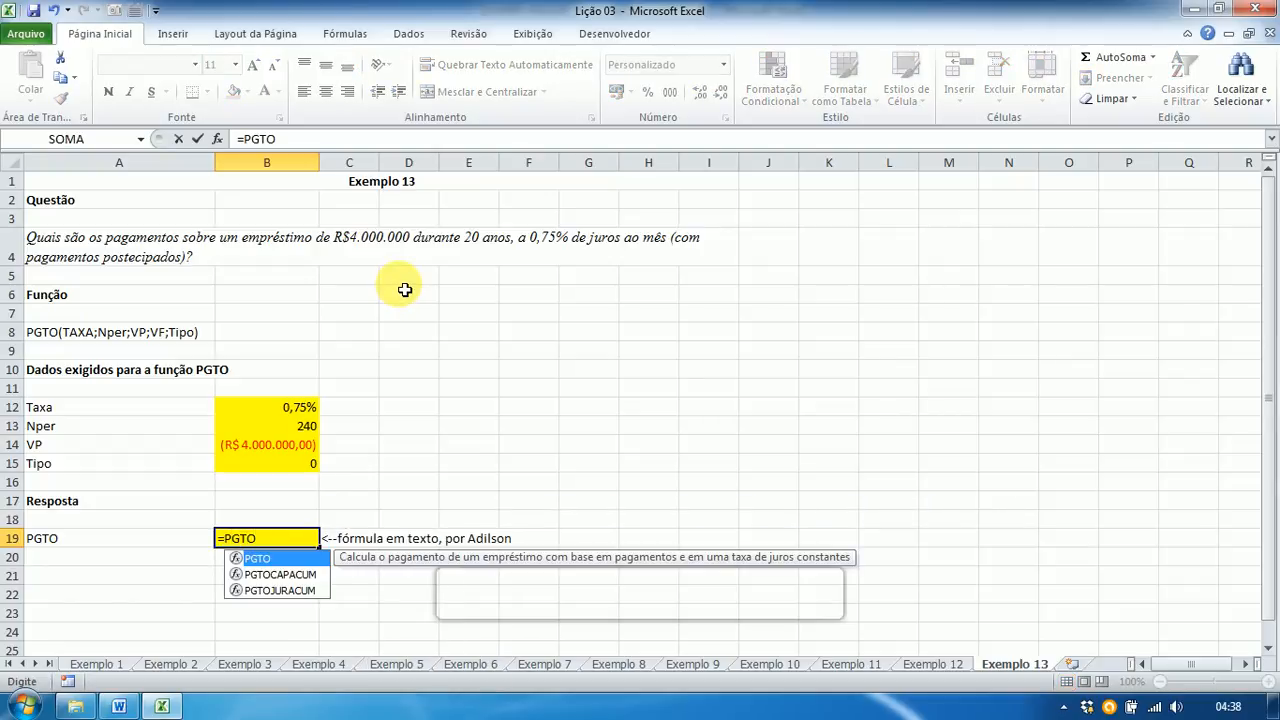
type("(")
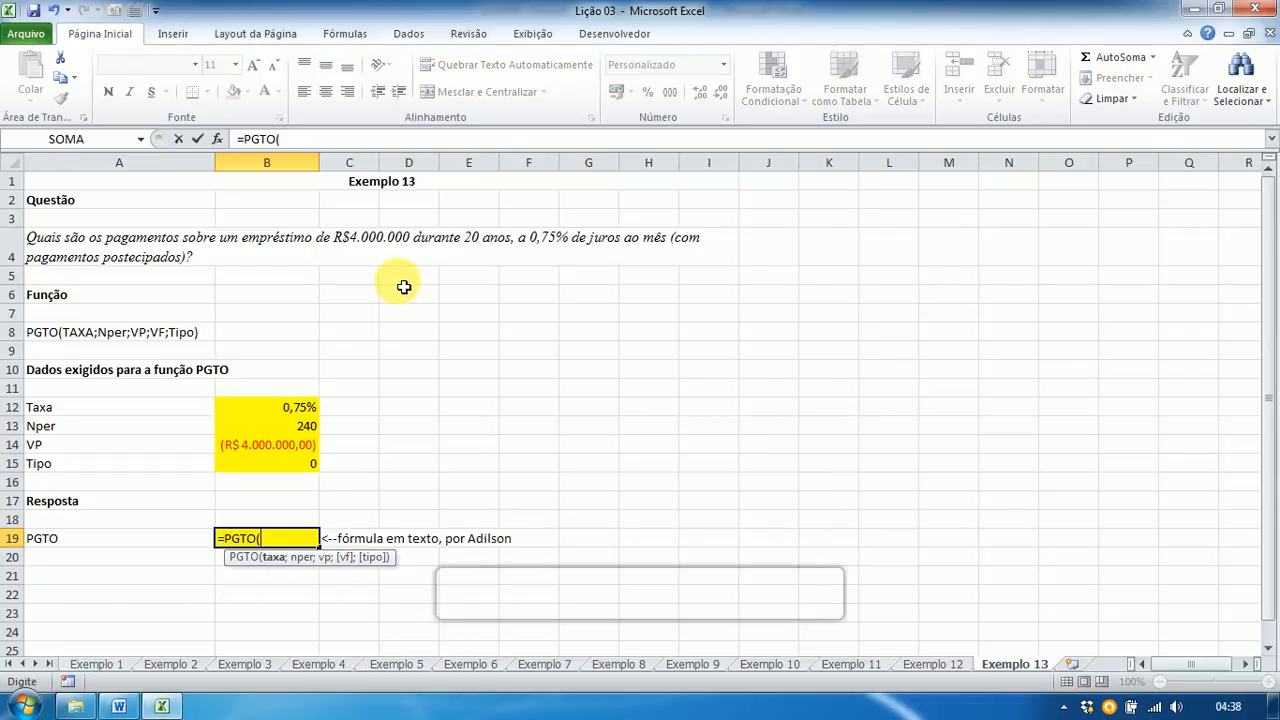
Step: Complete B19 as =PGTO(B12;B13;B14;0;0), giving R$ 35.989,04
left_click(282, 416)
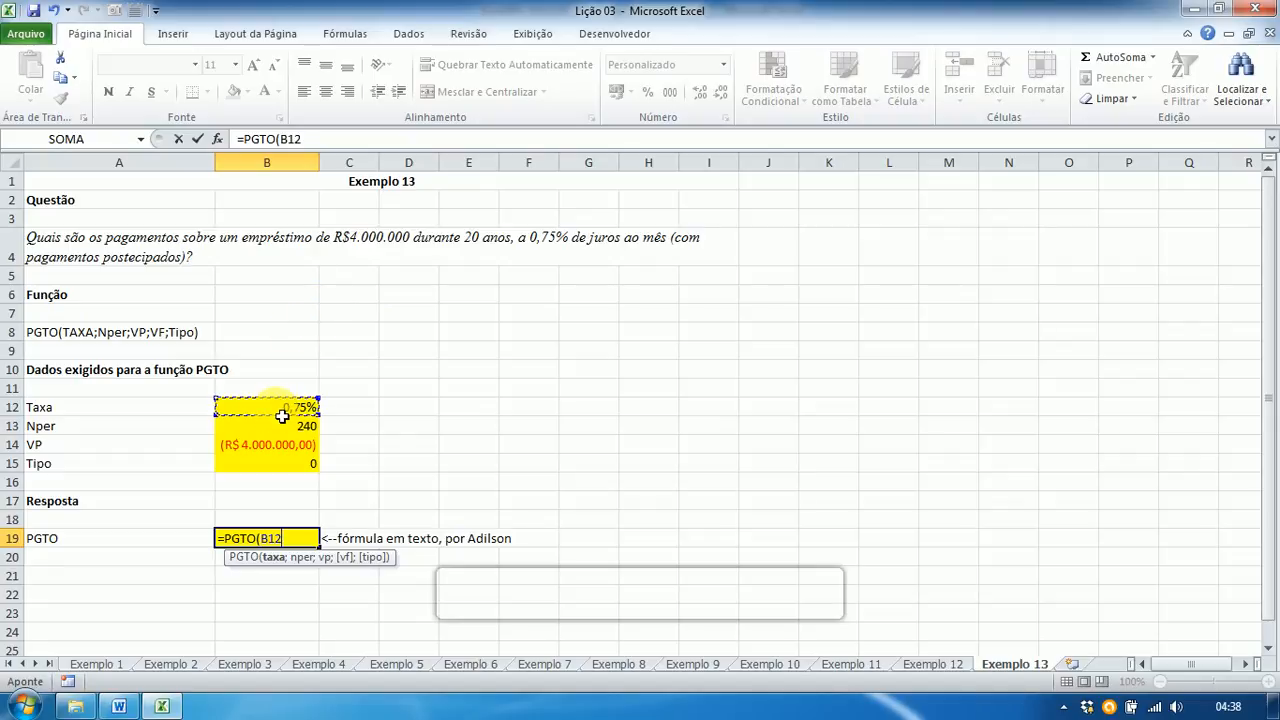
type(";")
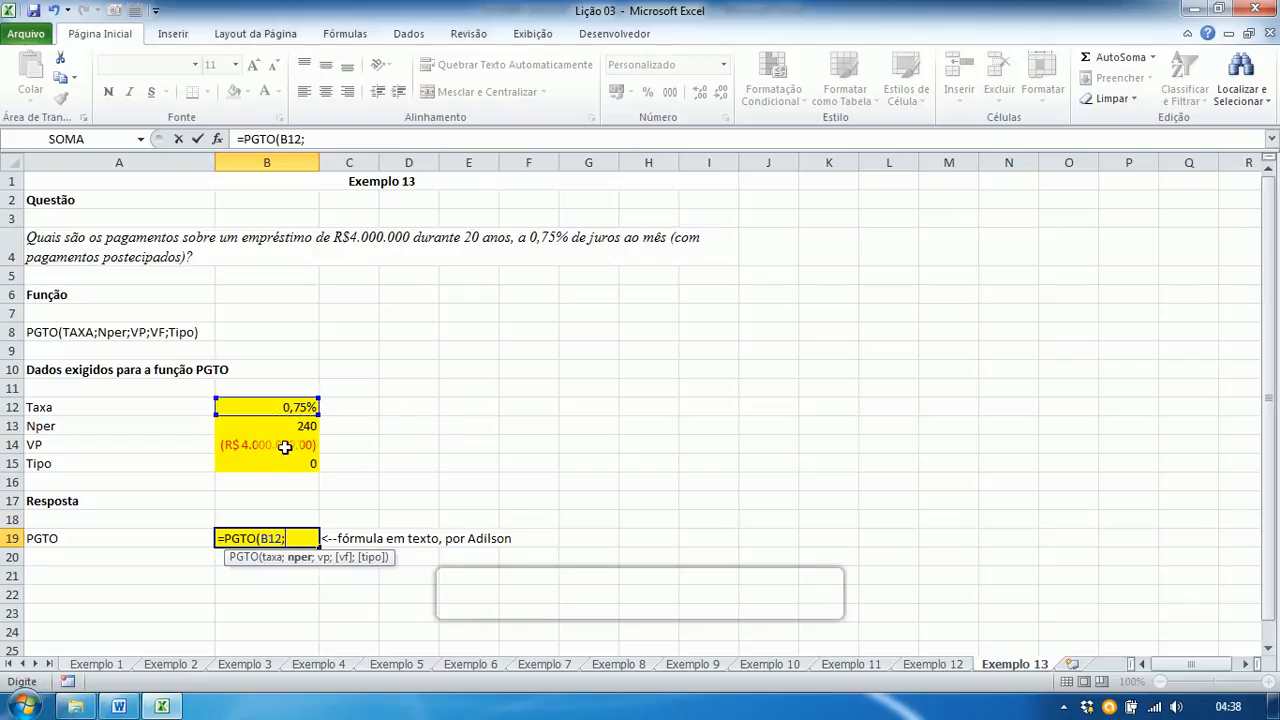
left_click(277, 426)
type(";")
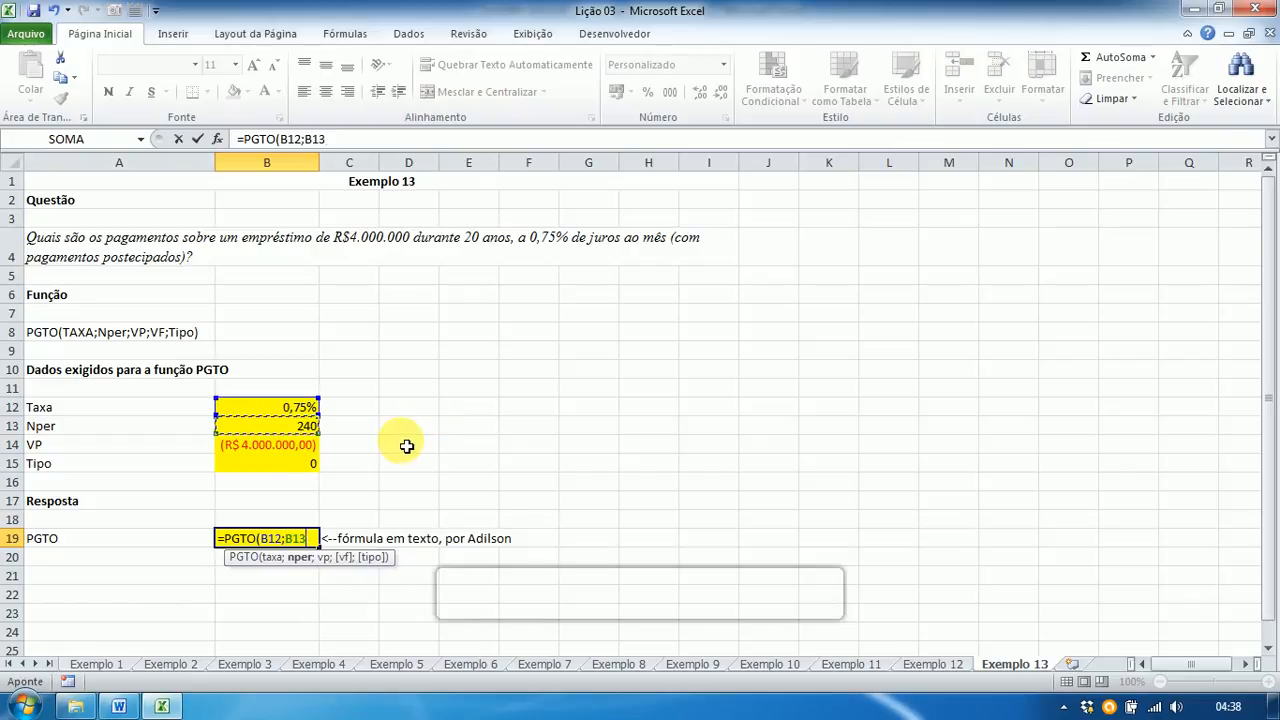
left_click(272, 452)
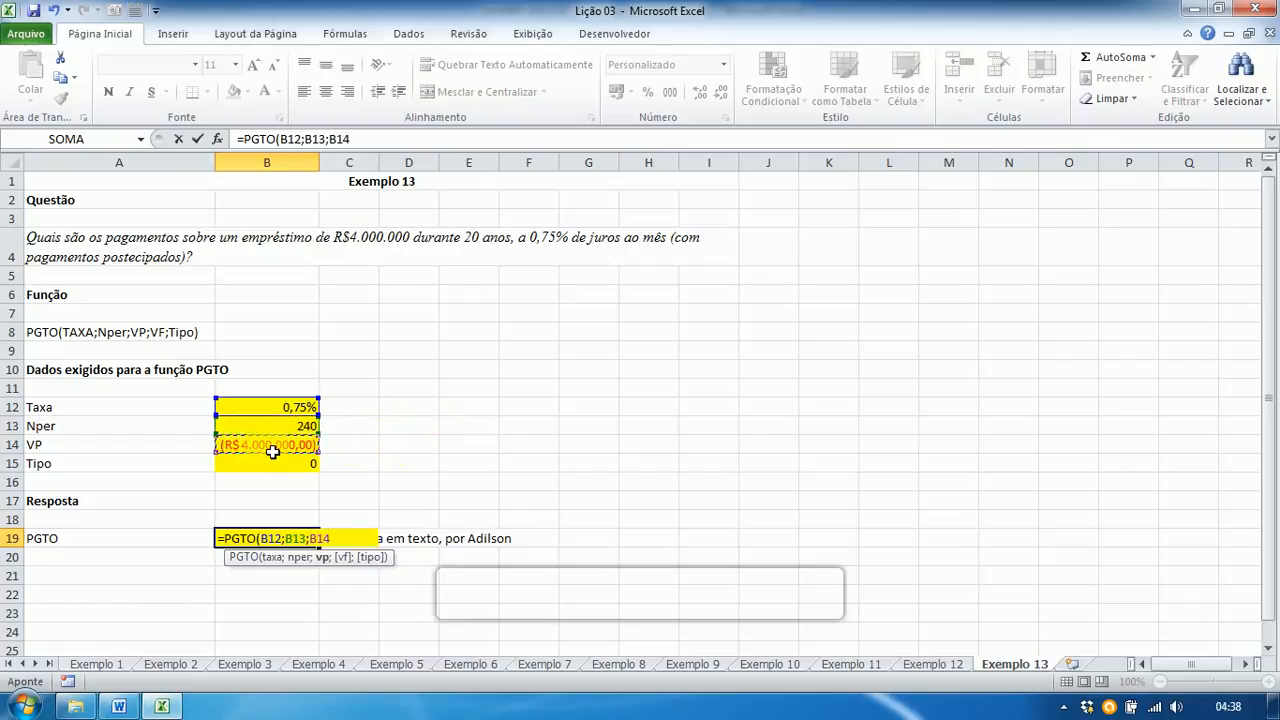
type(";")
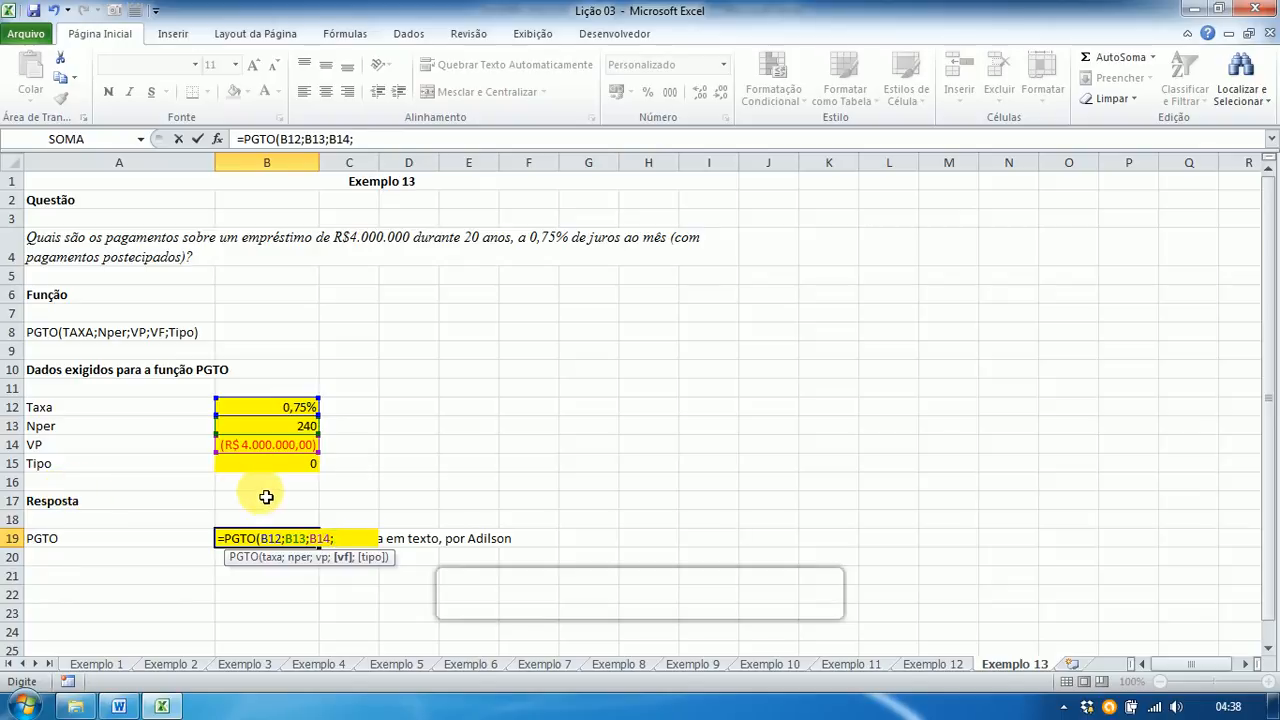
type("0;0")
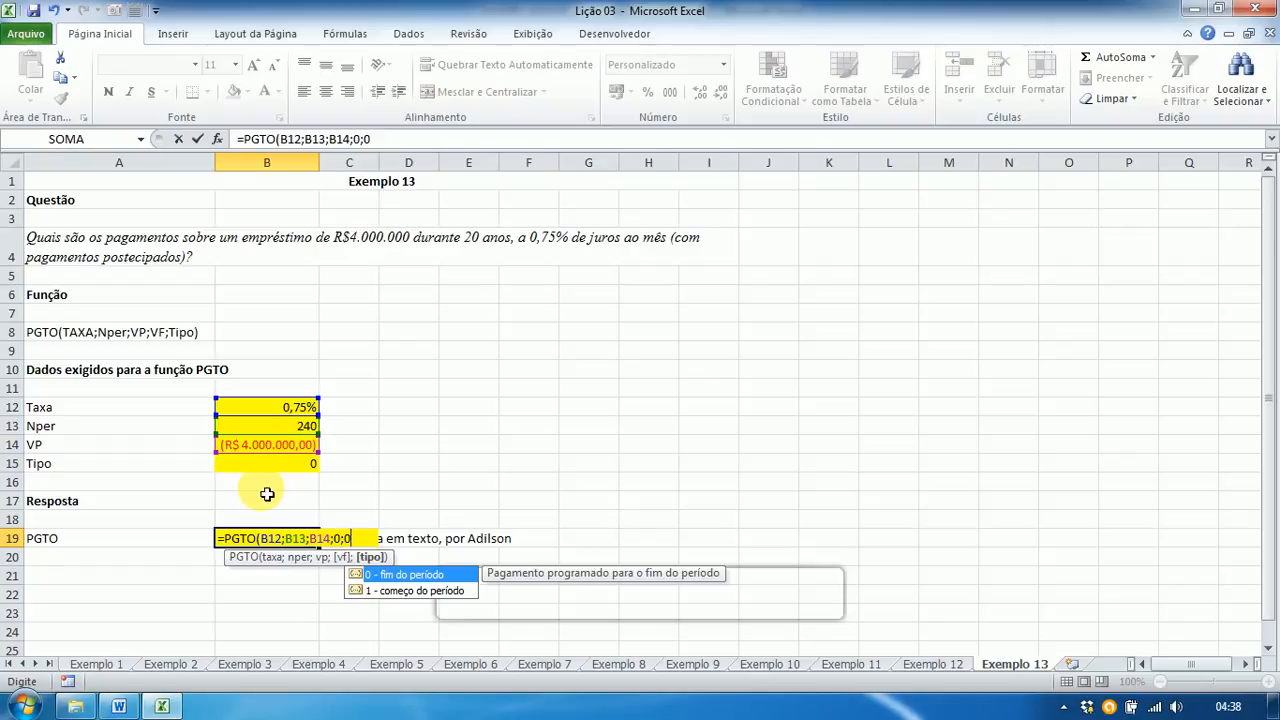
type(")")
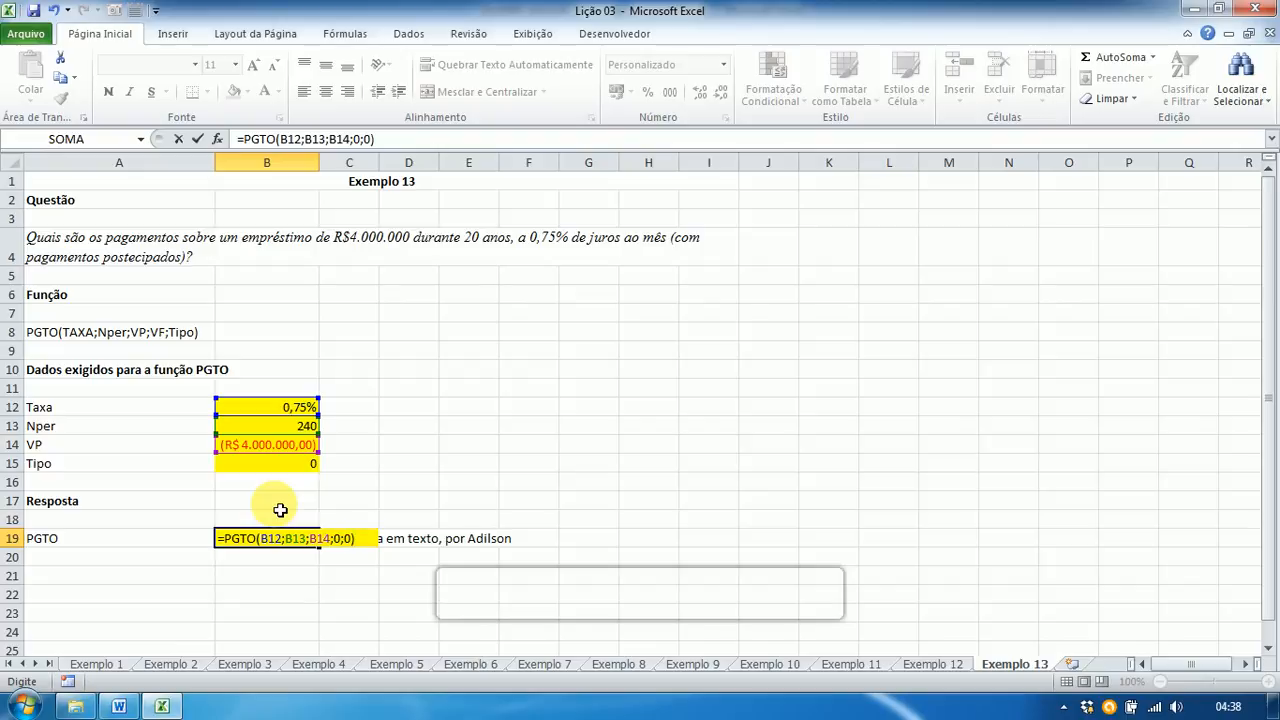
key("Return")
key("Up")
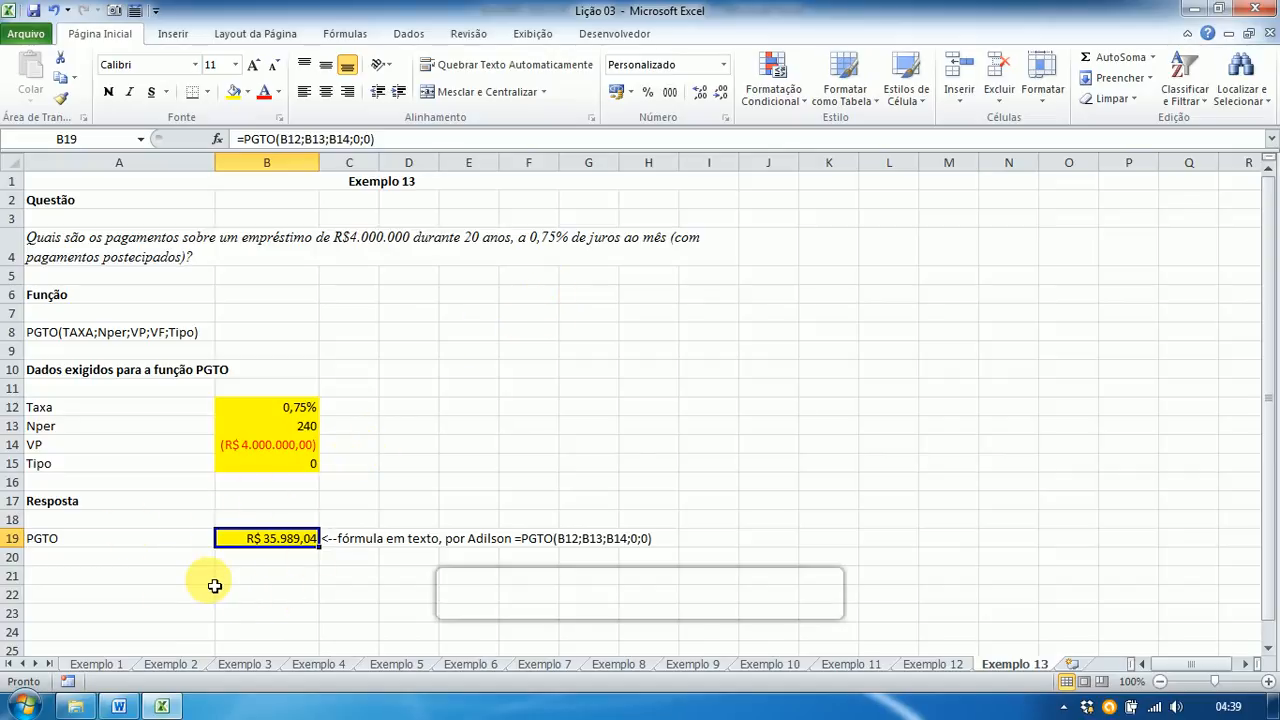
key("alt+Tab")
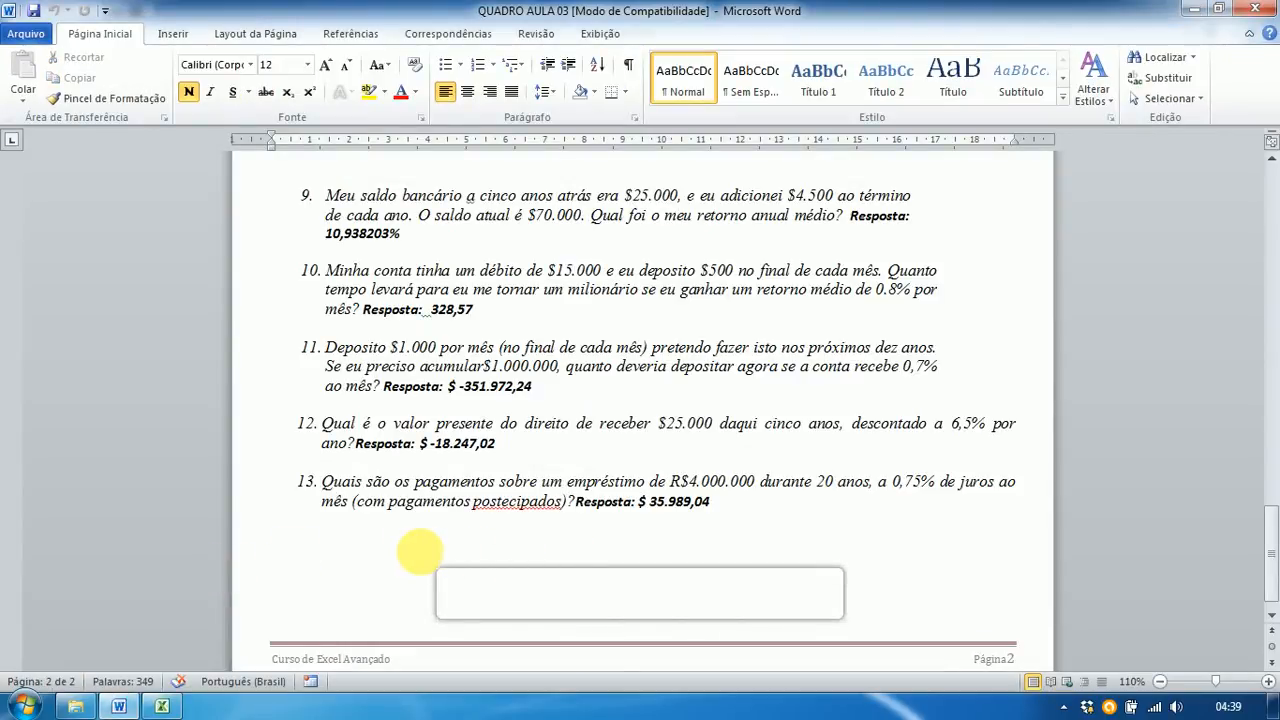
Step: Check question 13's 35.989,04 answer and the argument table in the Word key, then return to Excel
key("alt+Tab")
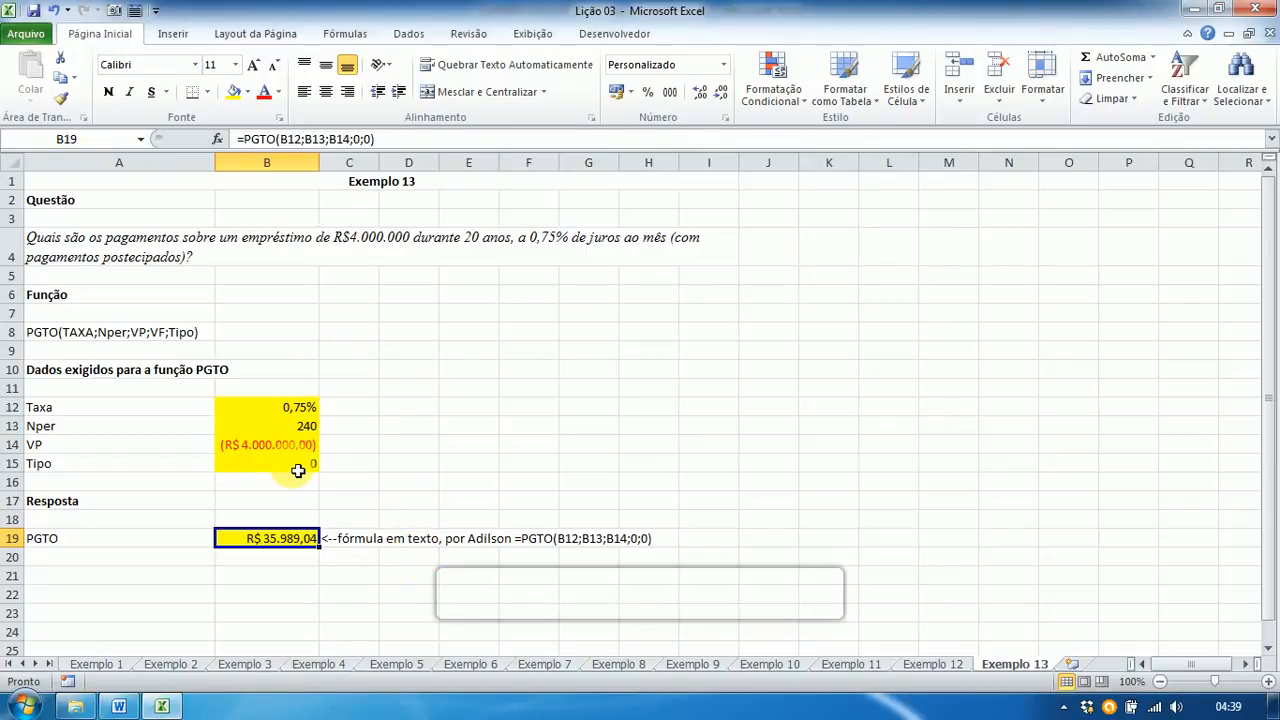
key("alt+Tab")
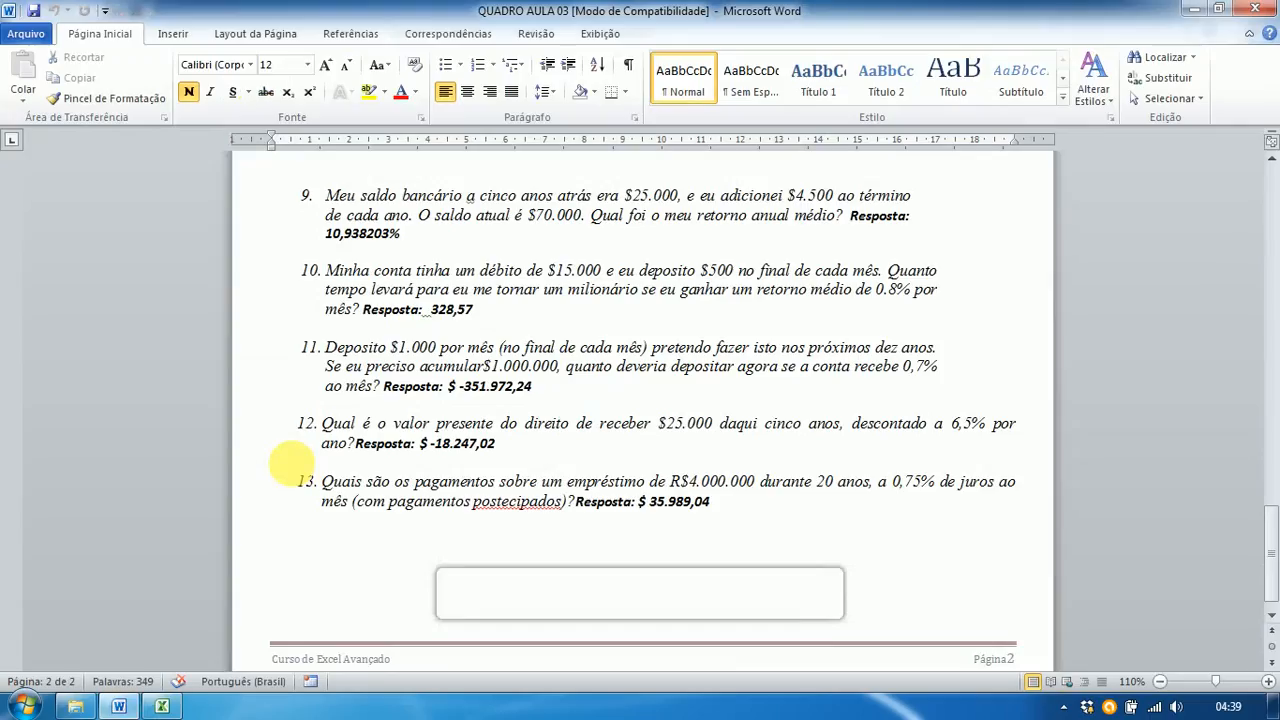
scroll(320, 420, "up", 15)
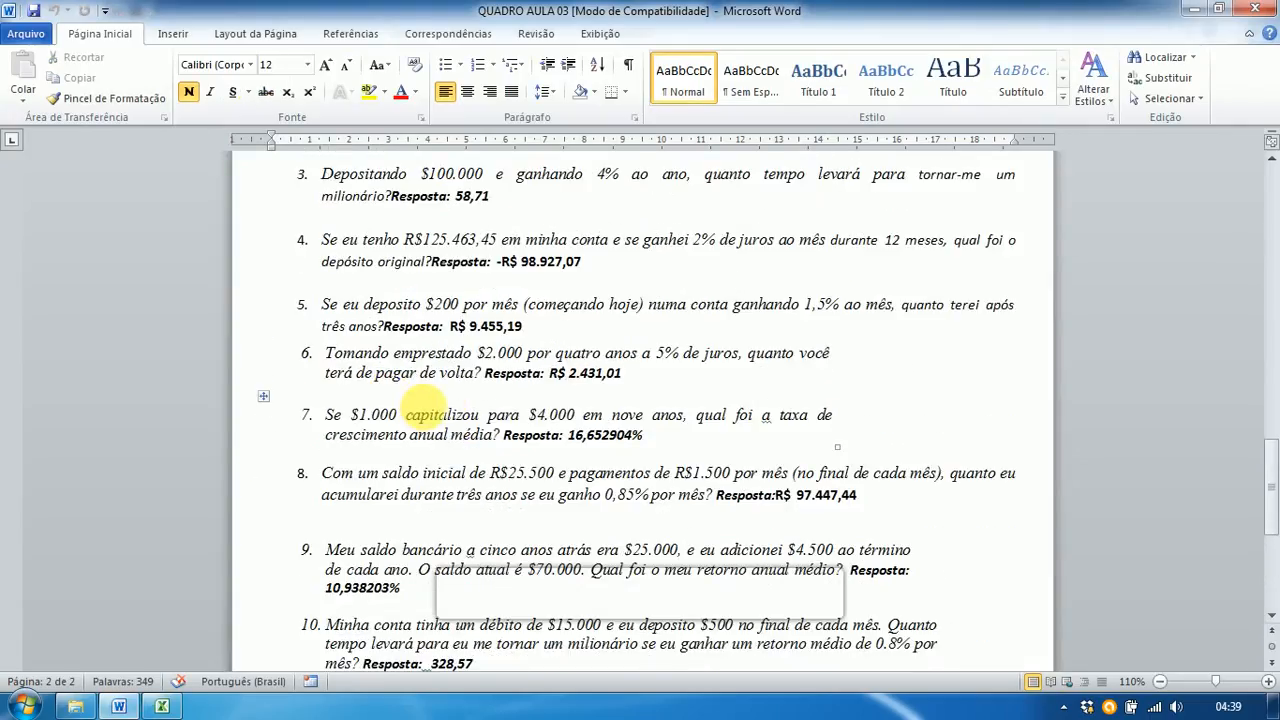
scroll(425, 405, "up", 13)
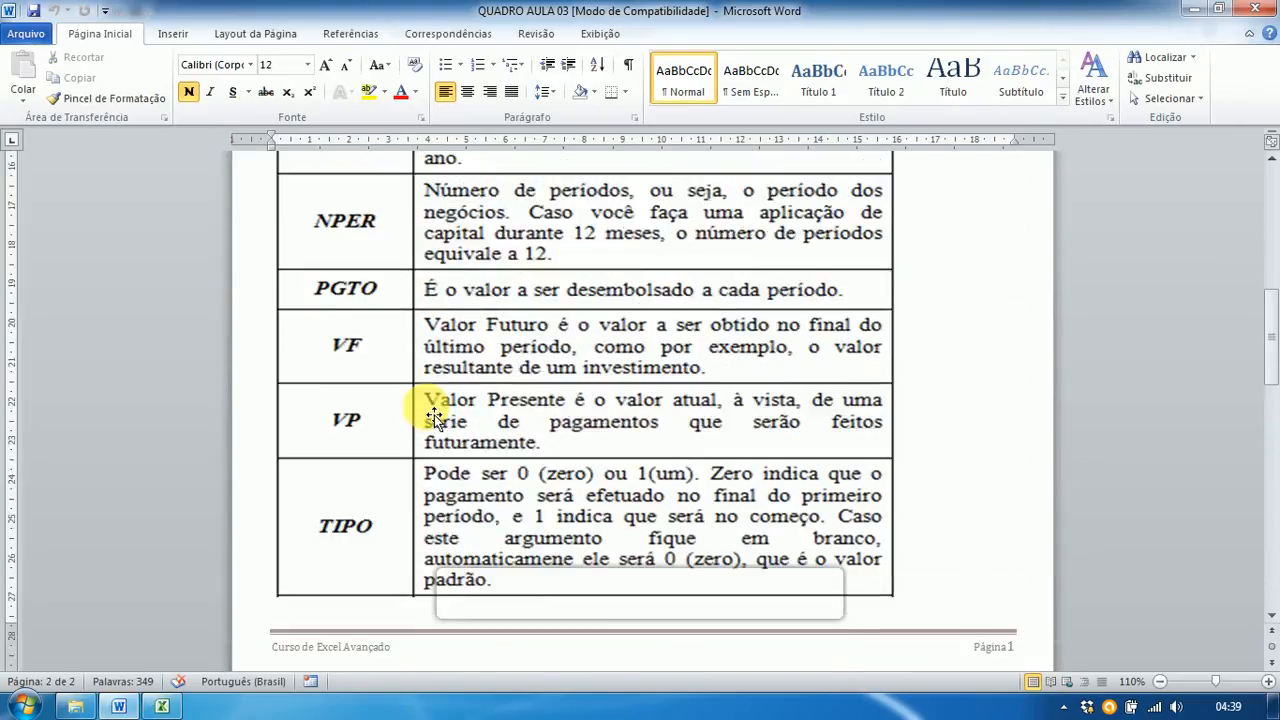
scroll(433, 416, "up", 1)
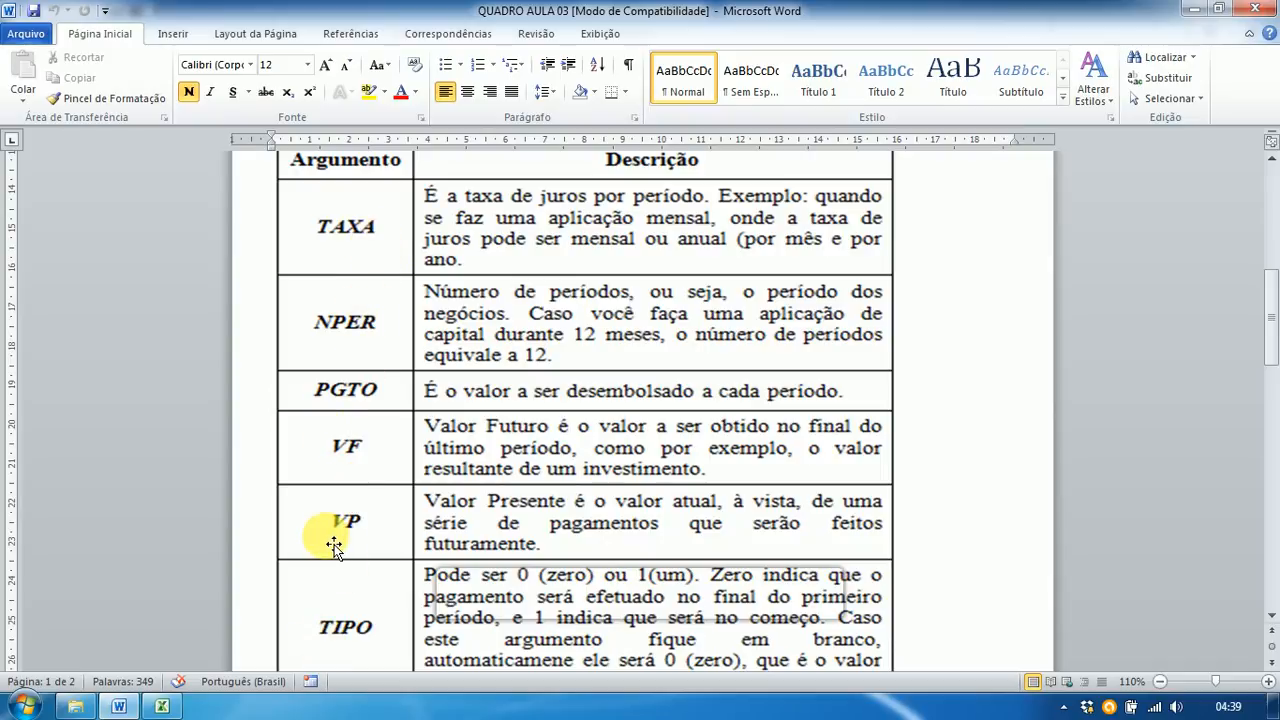
key("alt+Tab")
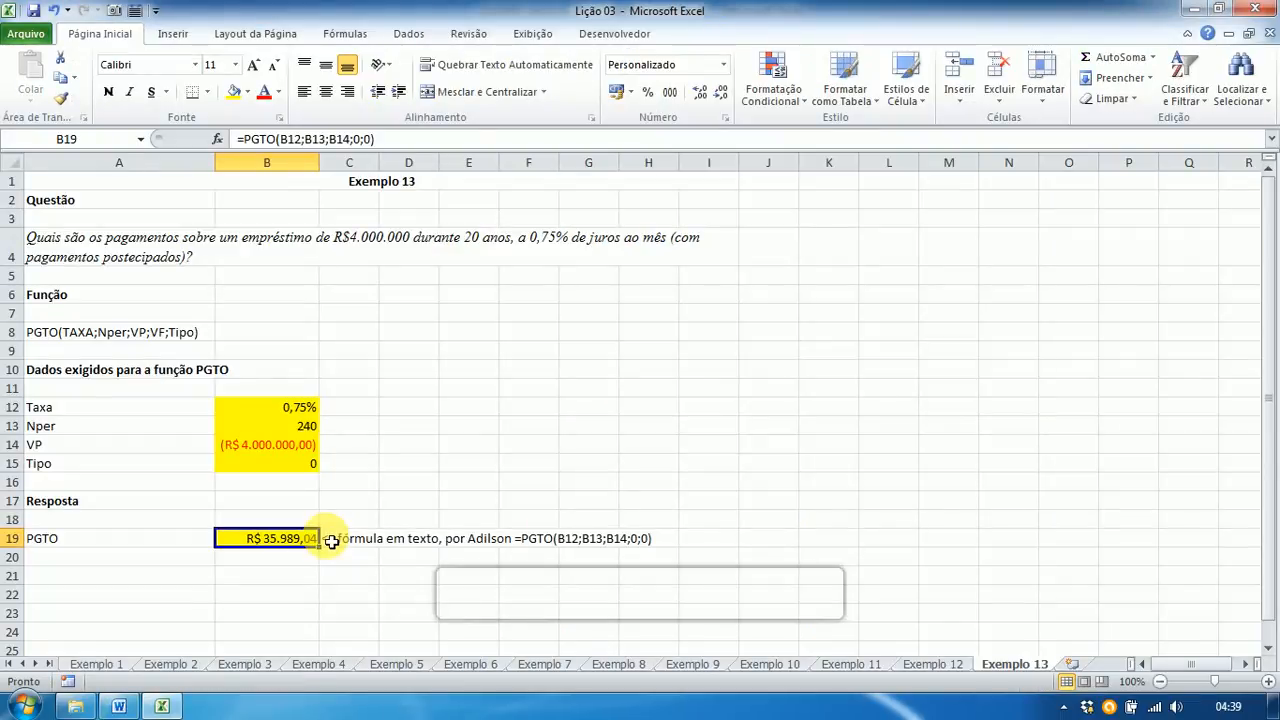